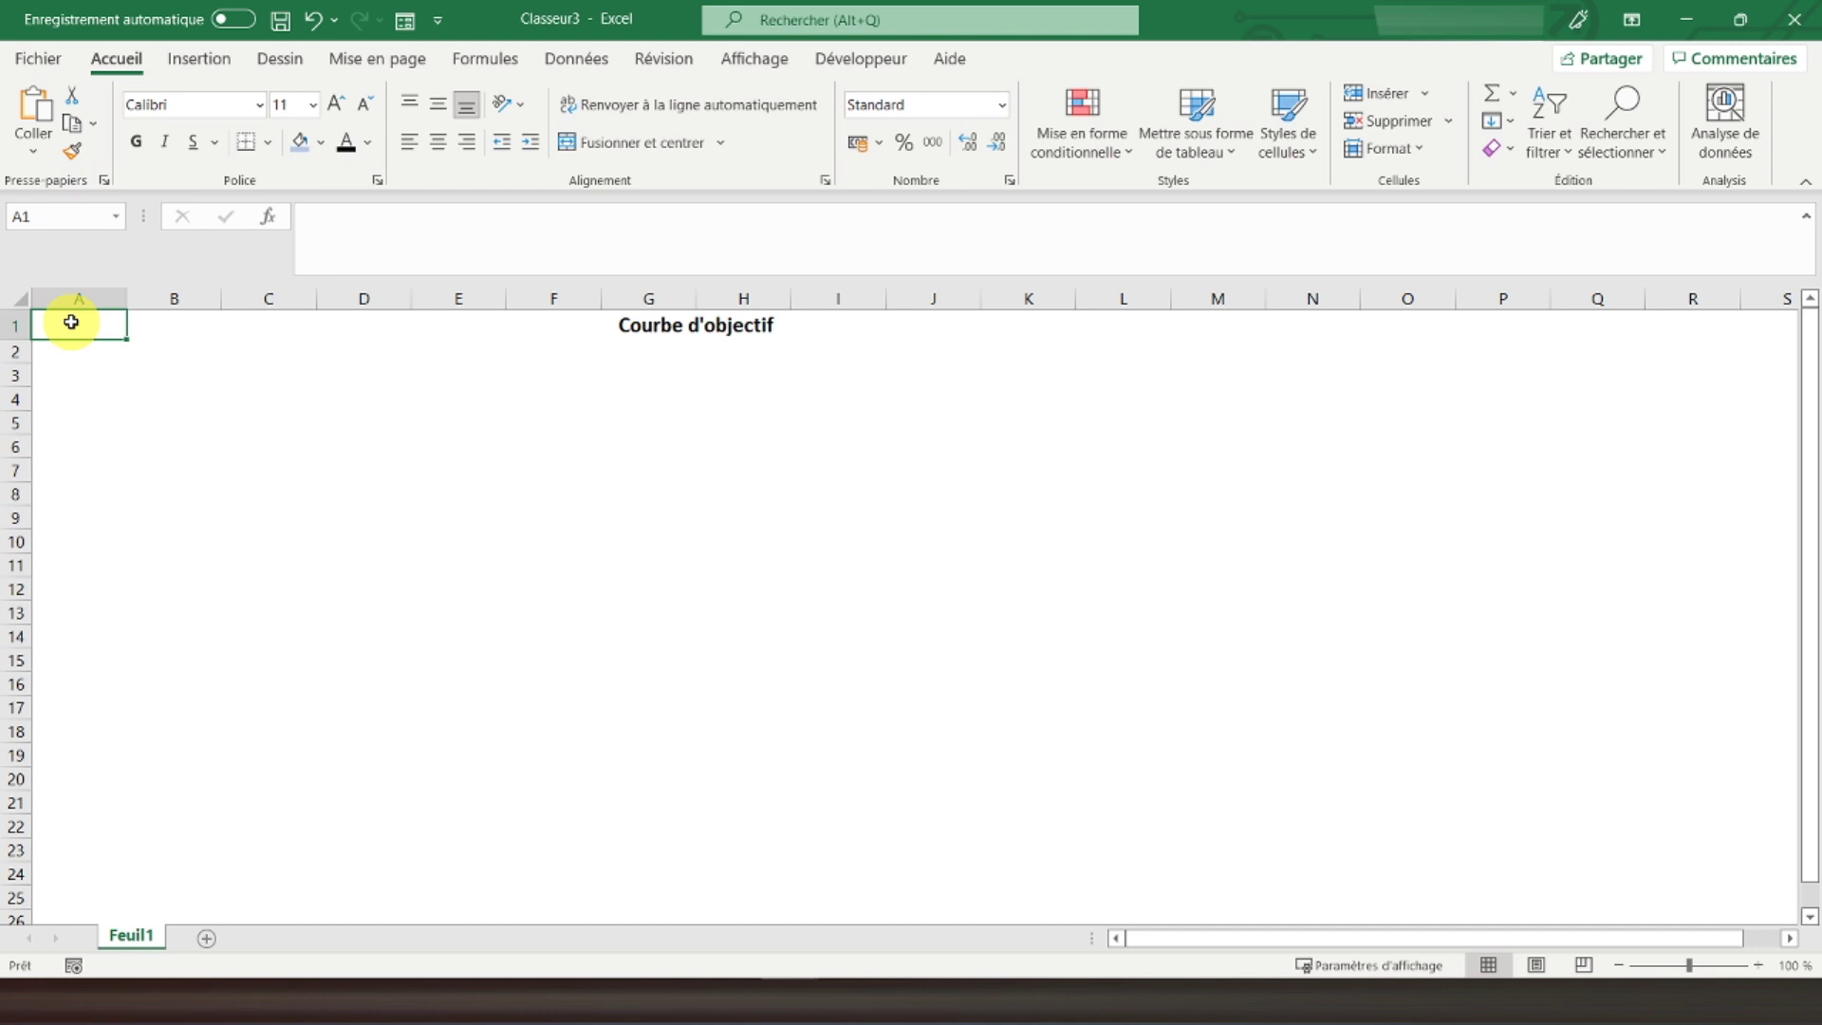
Fill B3:M3 with the months Janvier to Décembre, centred and bold.
{"action": "key", "text": "Down"}
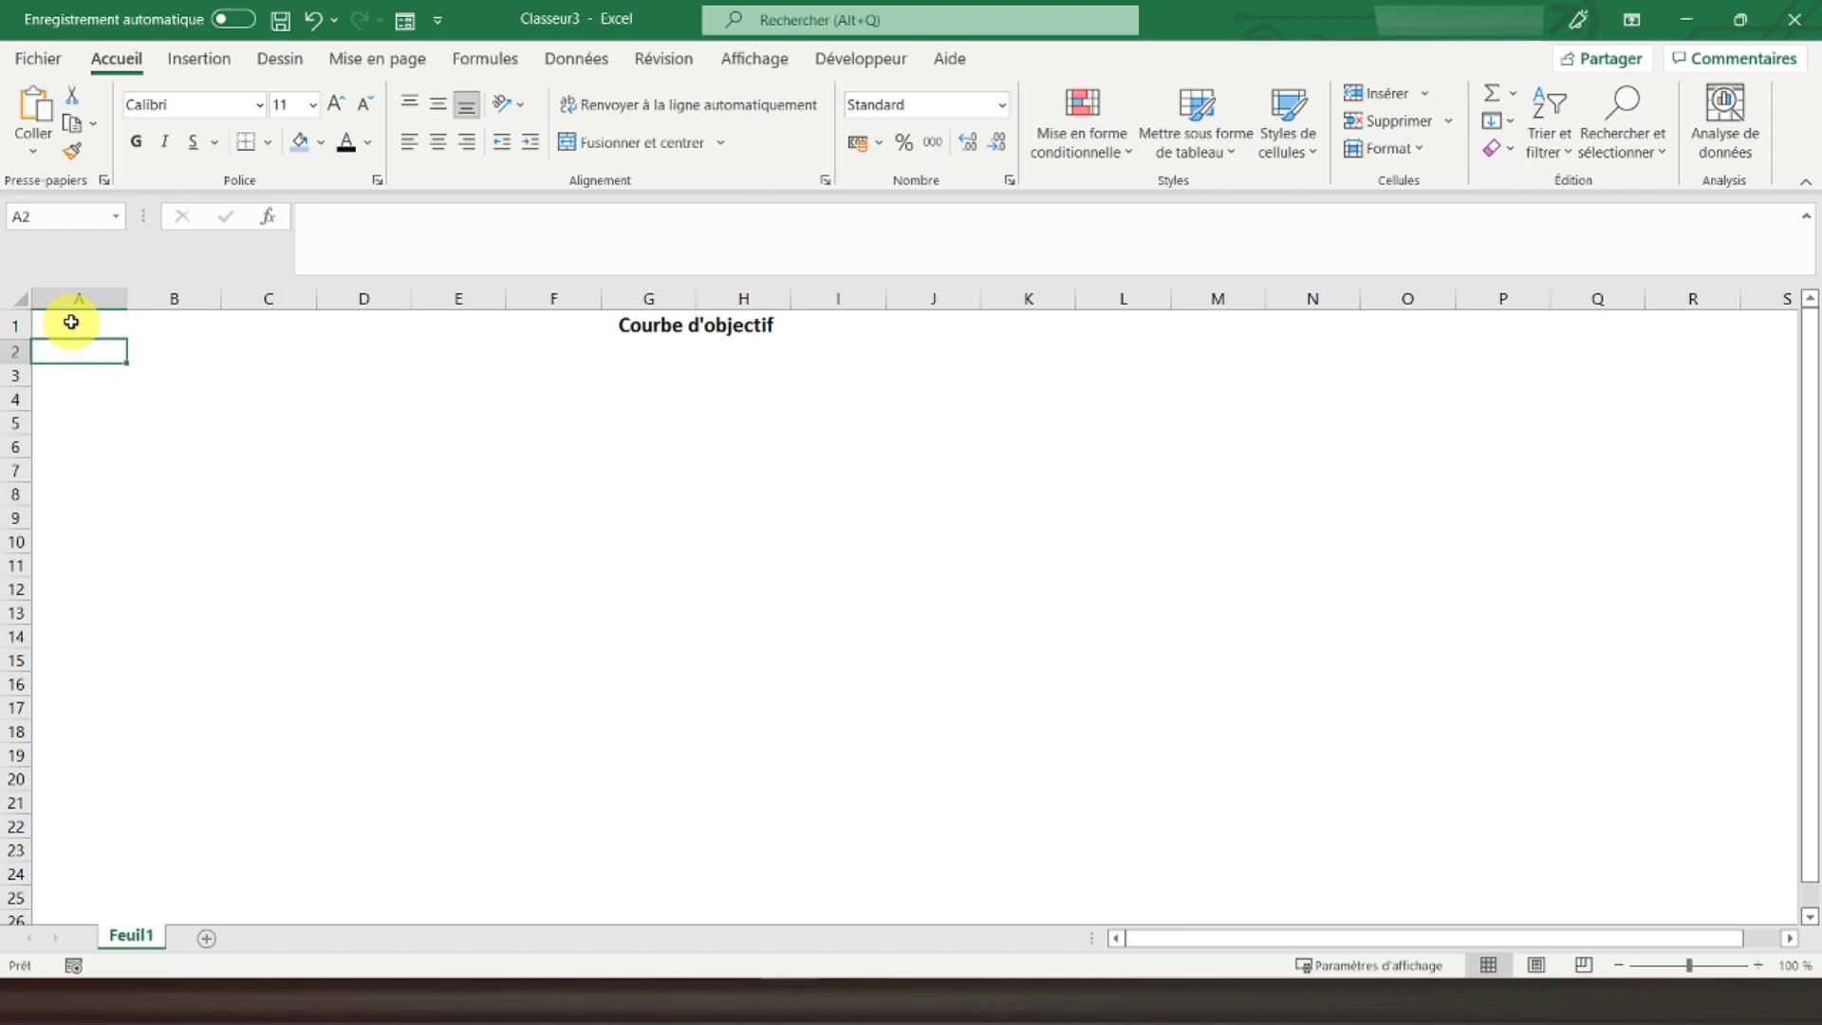
{"action": "key", "text": "Down"}
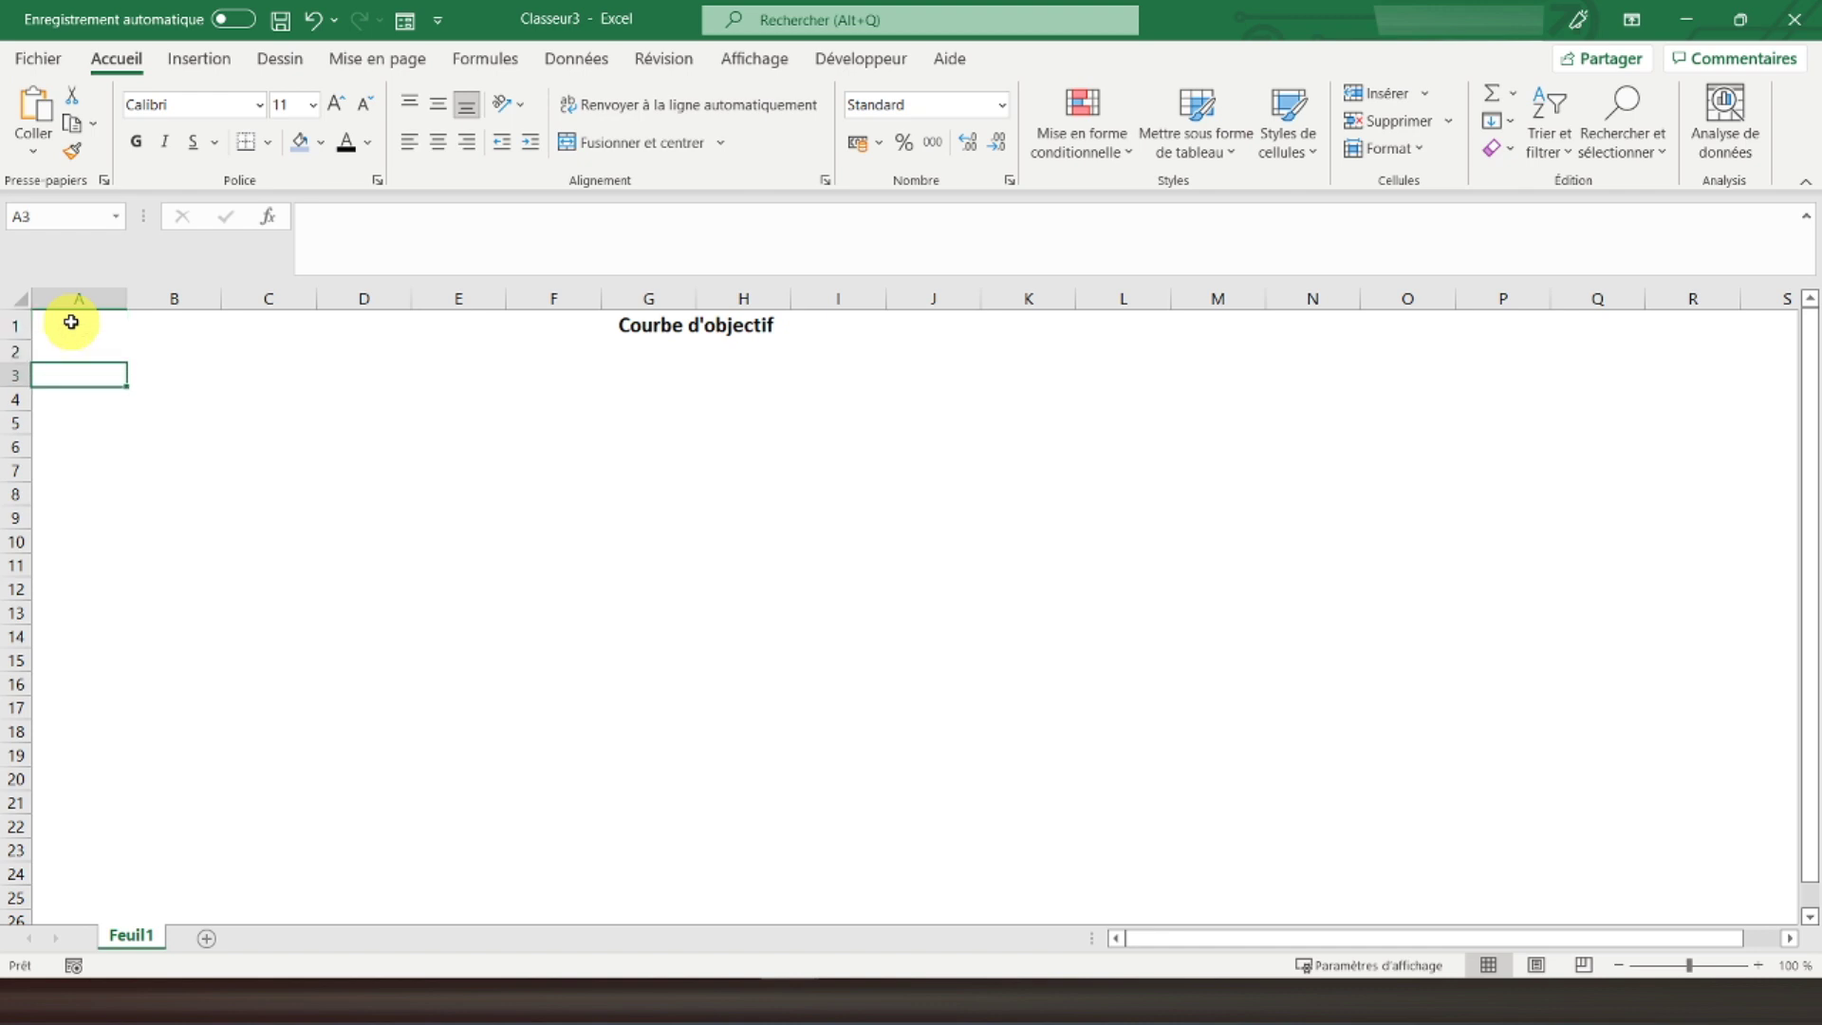
{"action": "key", "text": "Right"}
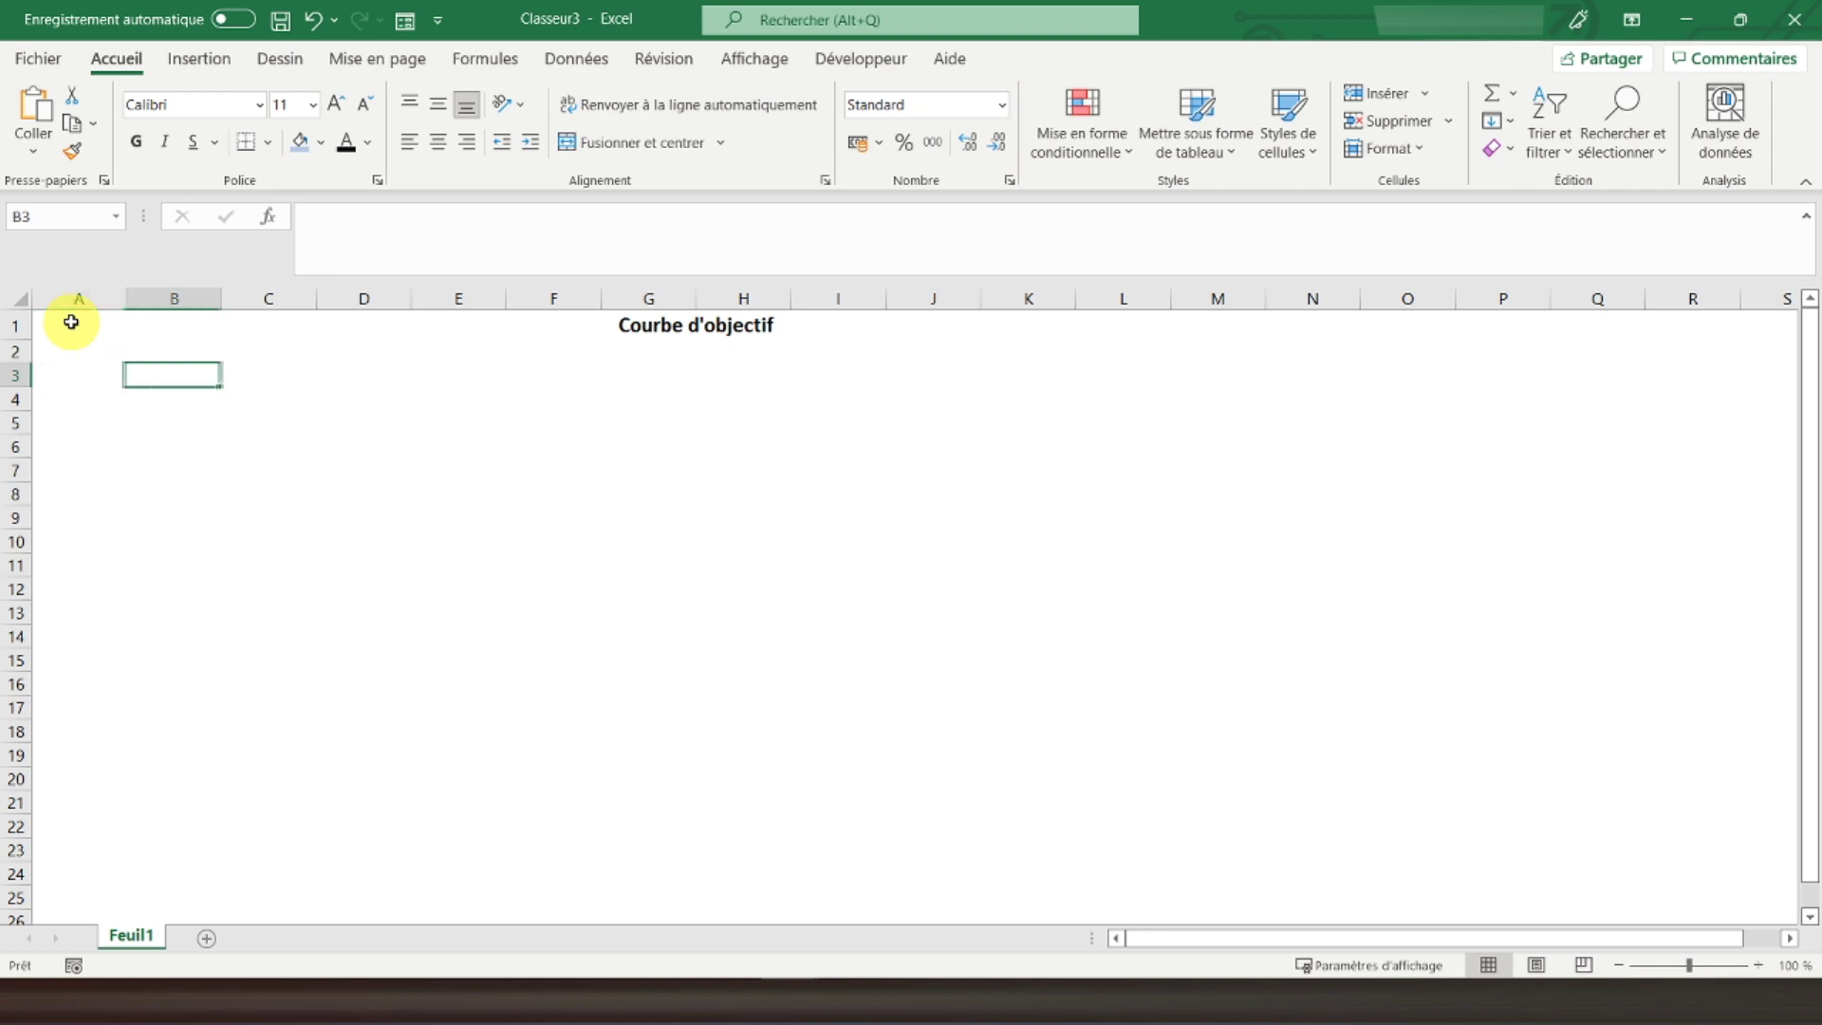
{"action": "type", "text": "Janvier"}
{"action": "key", "text": "Return"}
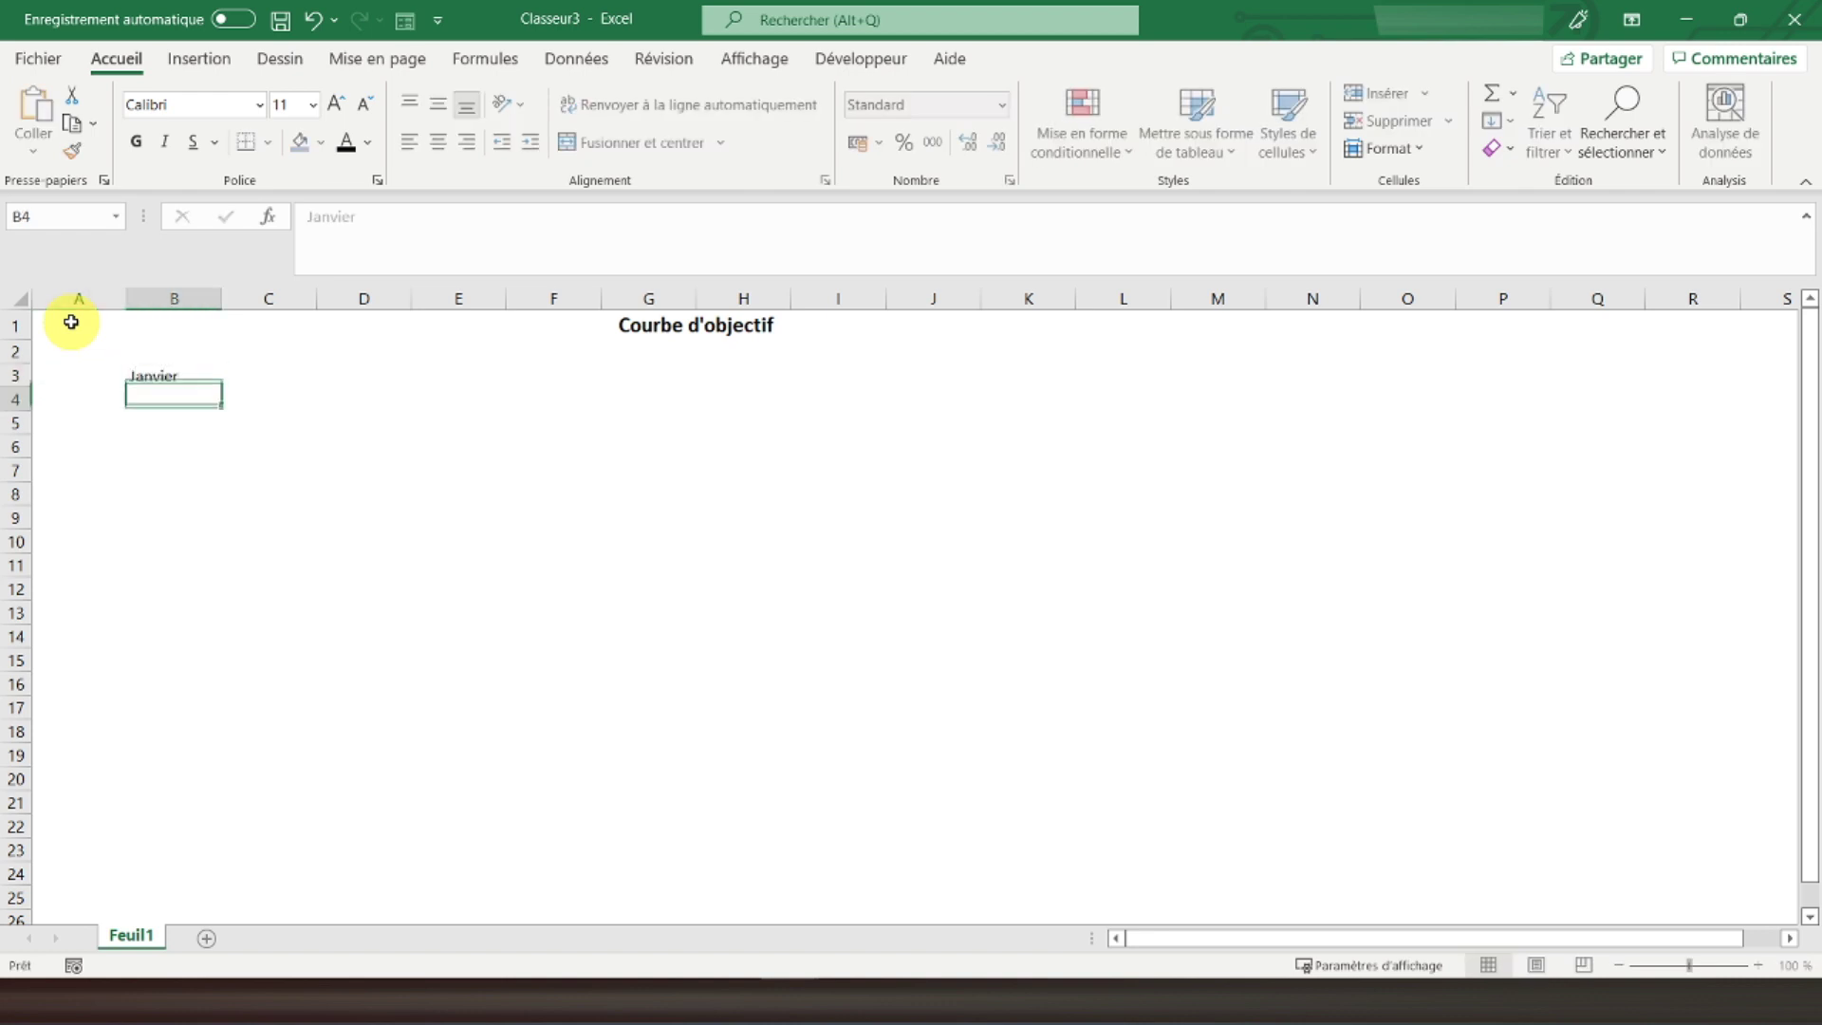
{"action": "left_click", "coordinate": [211, 377]}
{"action": "left_click_drag", "start_coordinate": [224, 388], "coordinate": [1204, 384]}
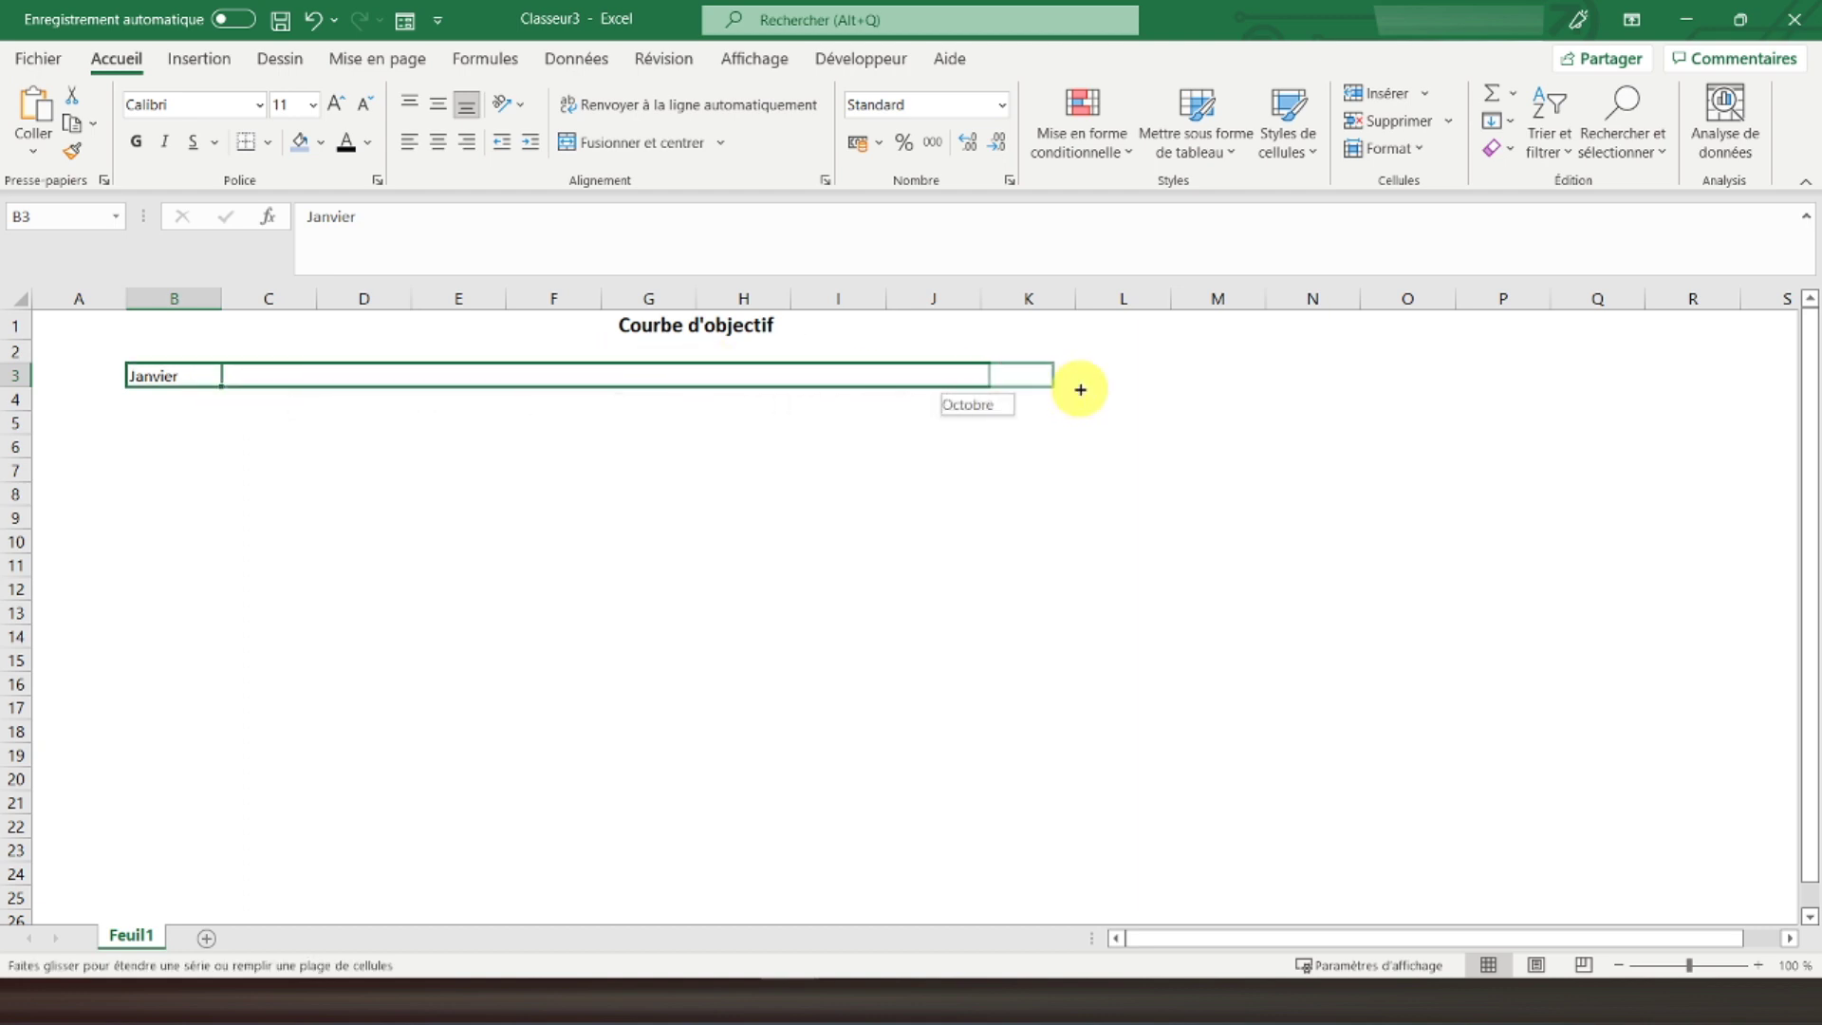
{"action": "left_click_drag", "start_coordinate": [1204, 384], "coordinate": [1238, 385]}
{"action": "left_click", "coordinate": [437, 141]}
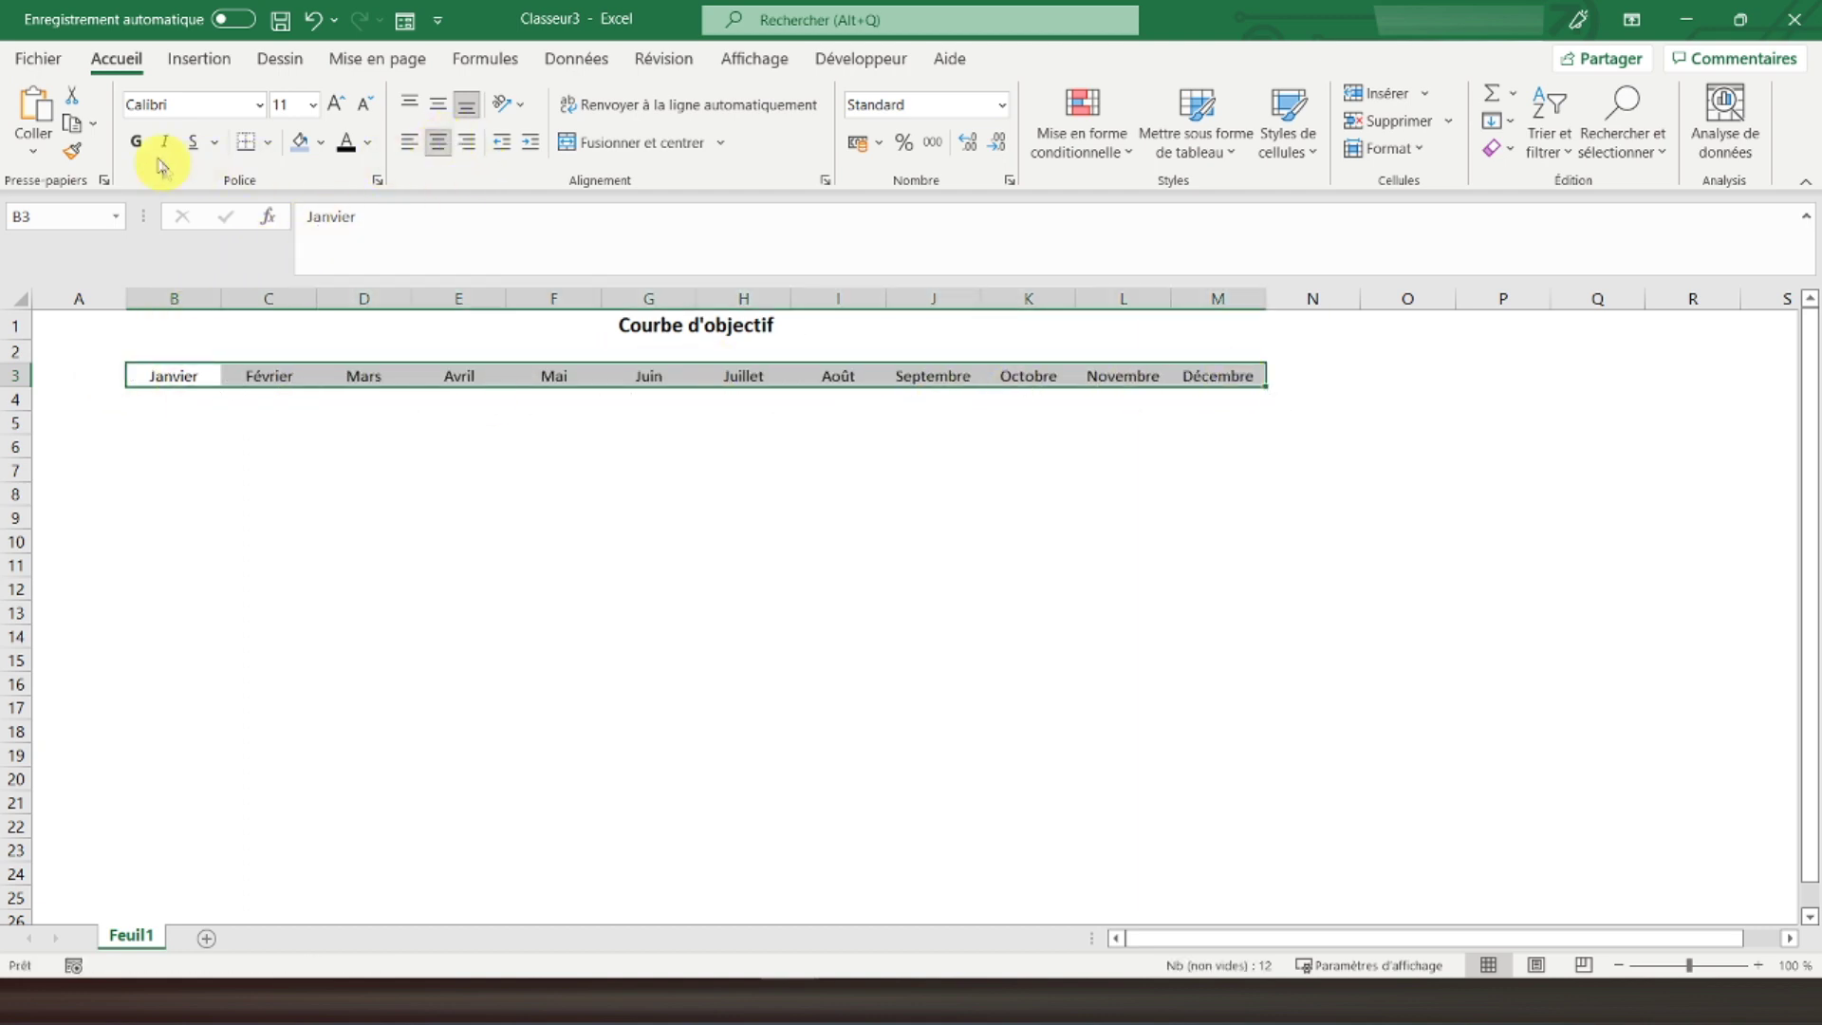
{"action": "left_click", "coordinate": [136, 141]}
Enter the row labels Objectif in A4 and Réalisé in A5.
{"action": "left_click", "coordinate": [70, 397]}
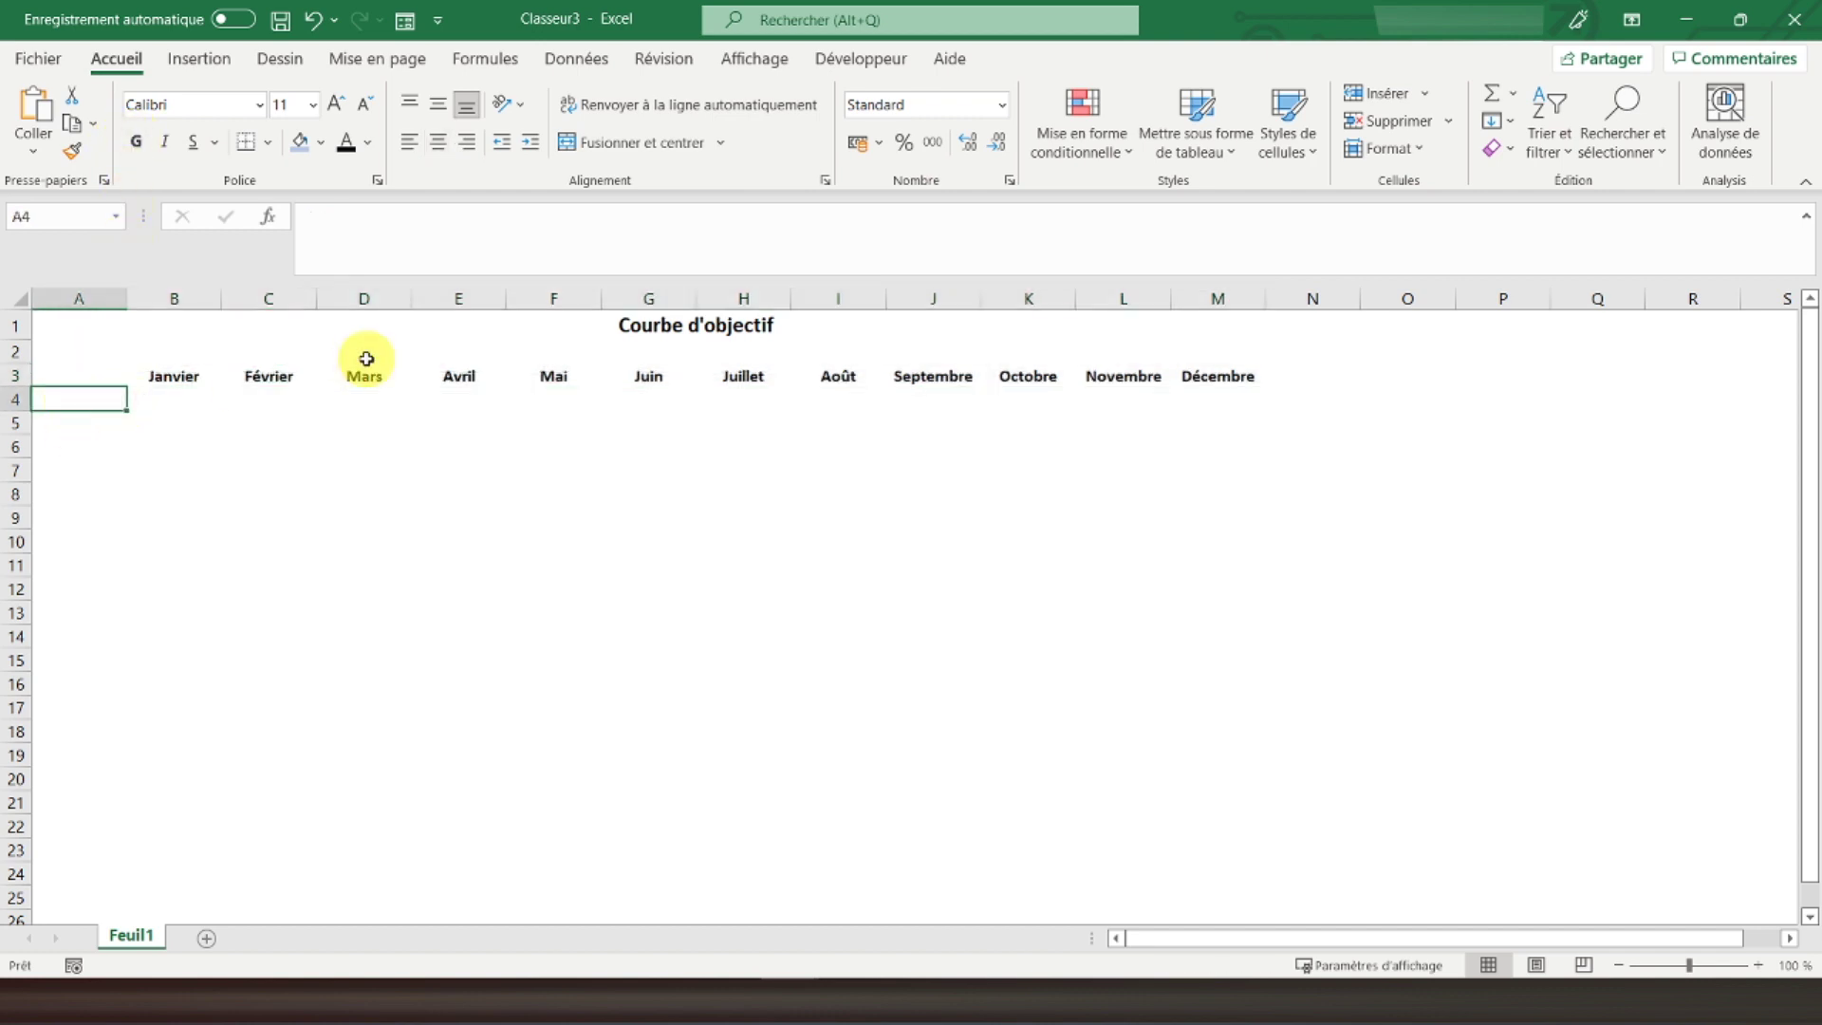
{"action": "type", "text": "Objectif"}
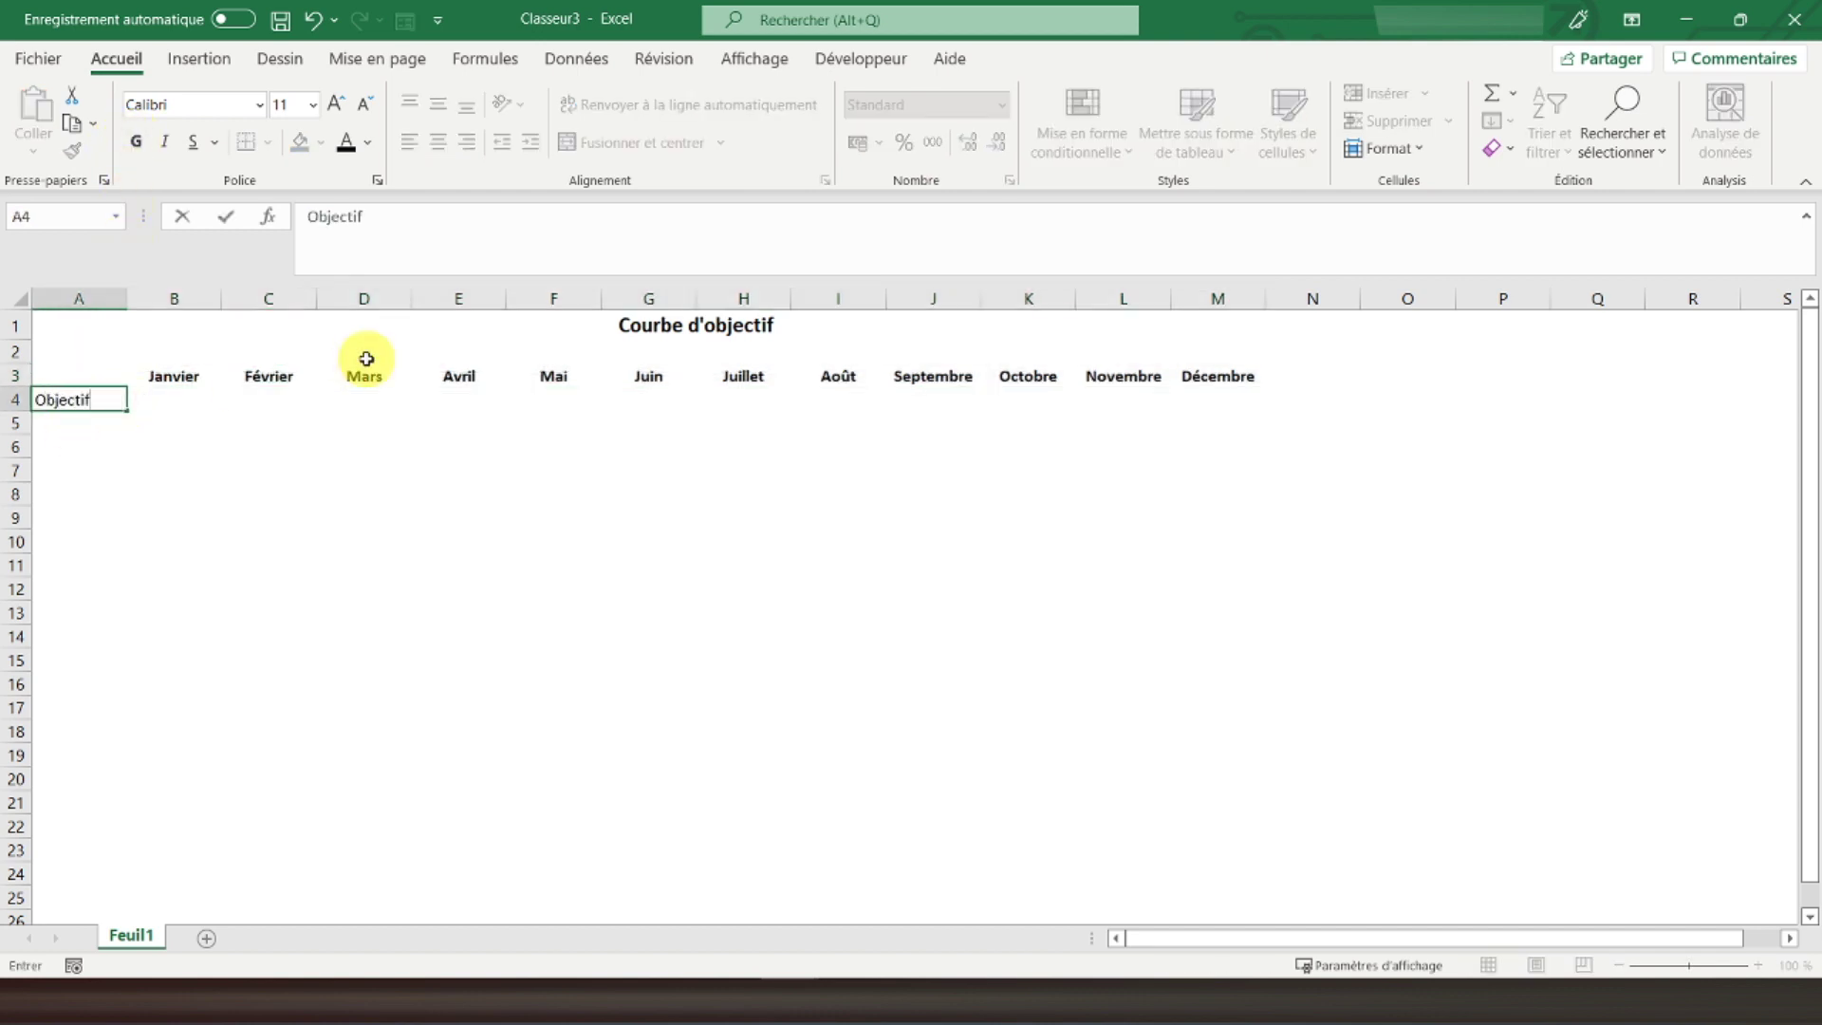
{"action": "key", "text": "Return"}
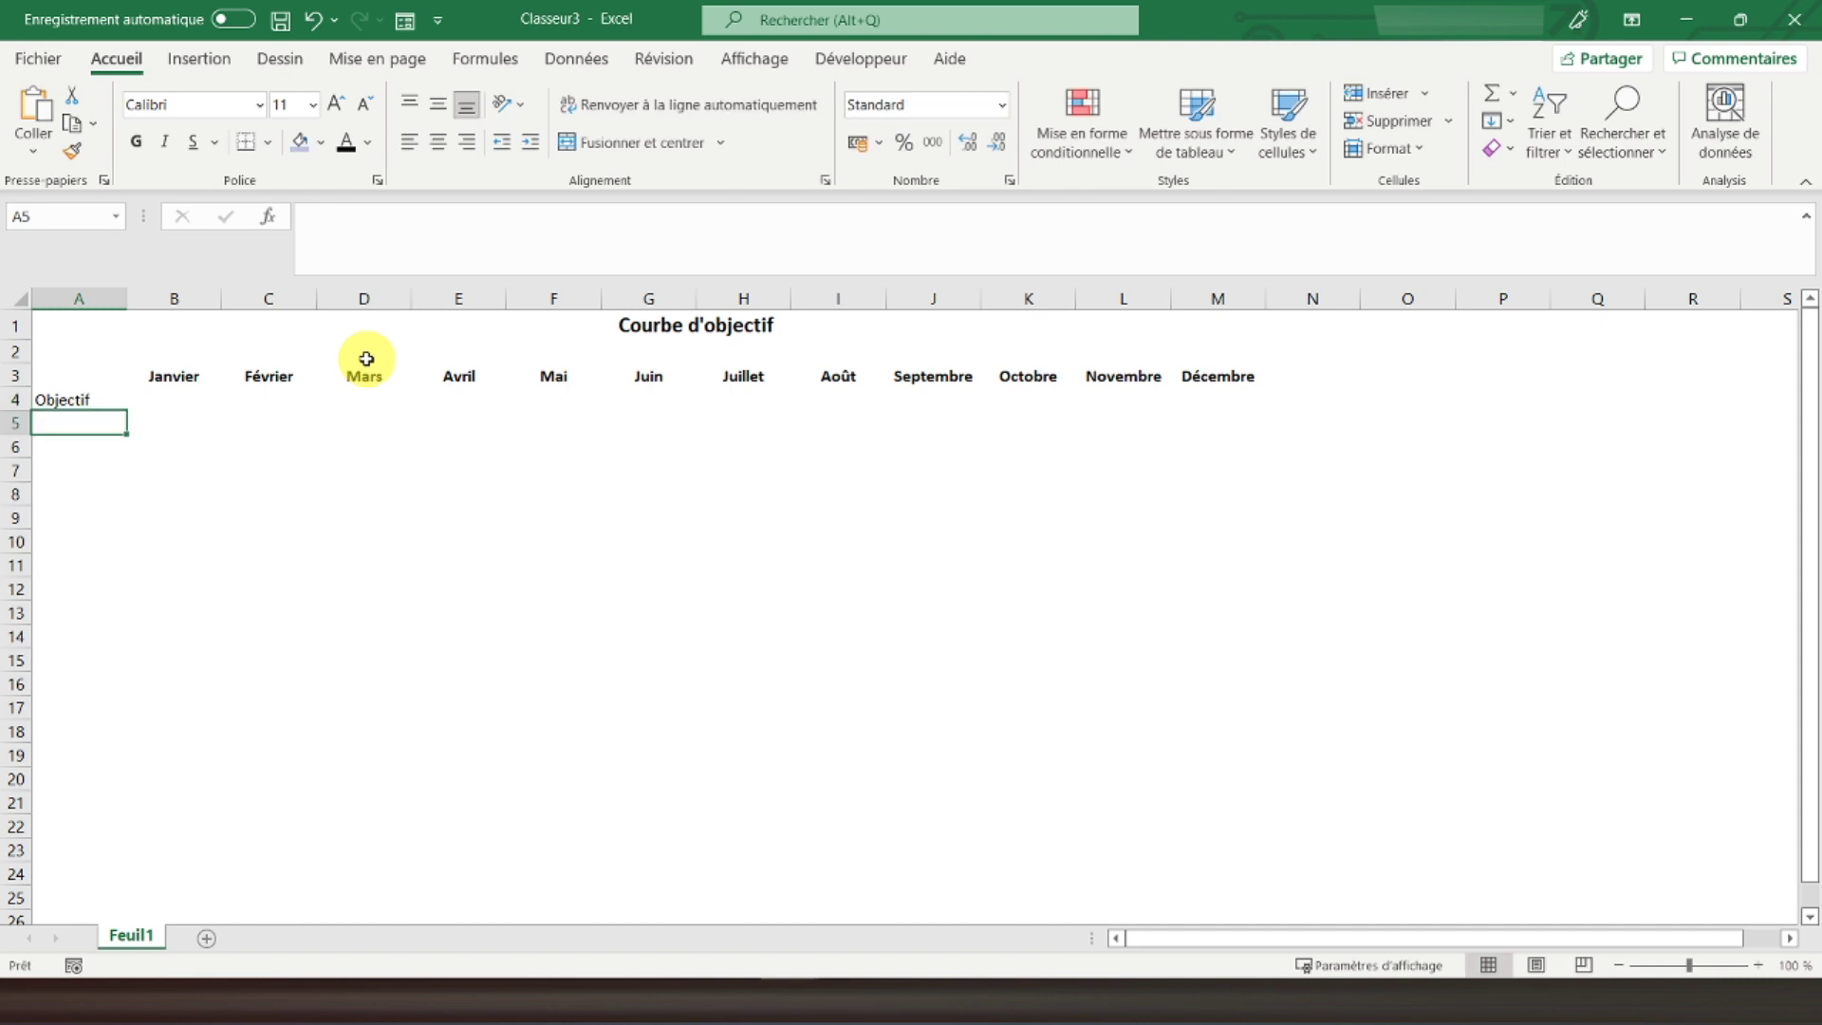
{"action": "type", "text": "Réalis"}
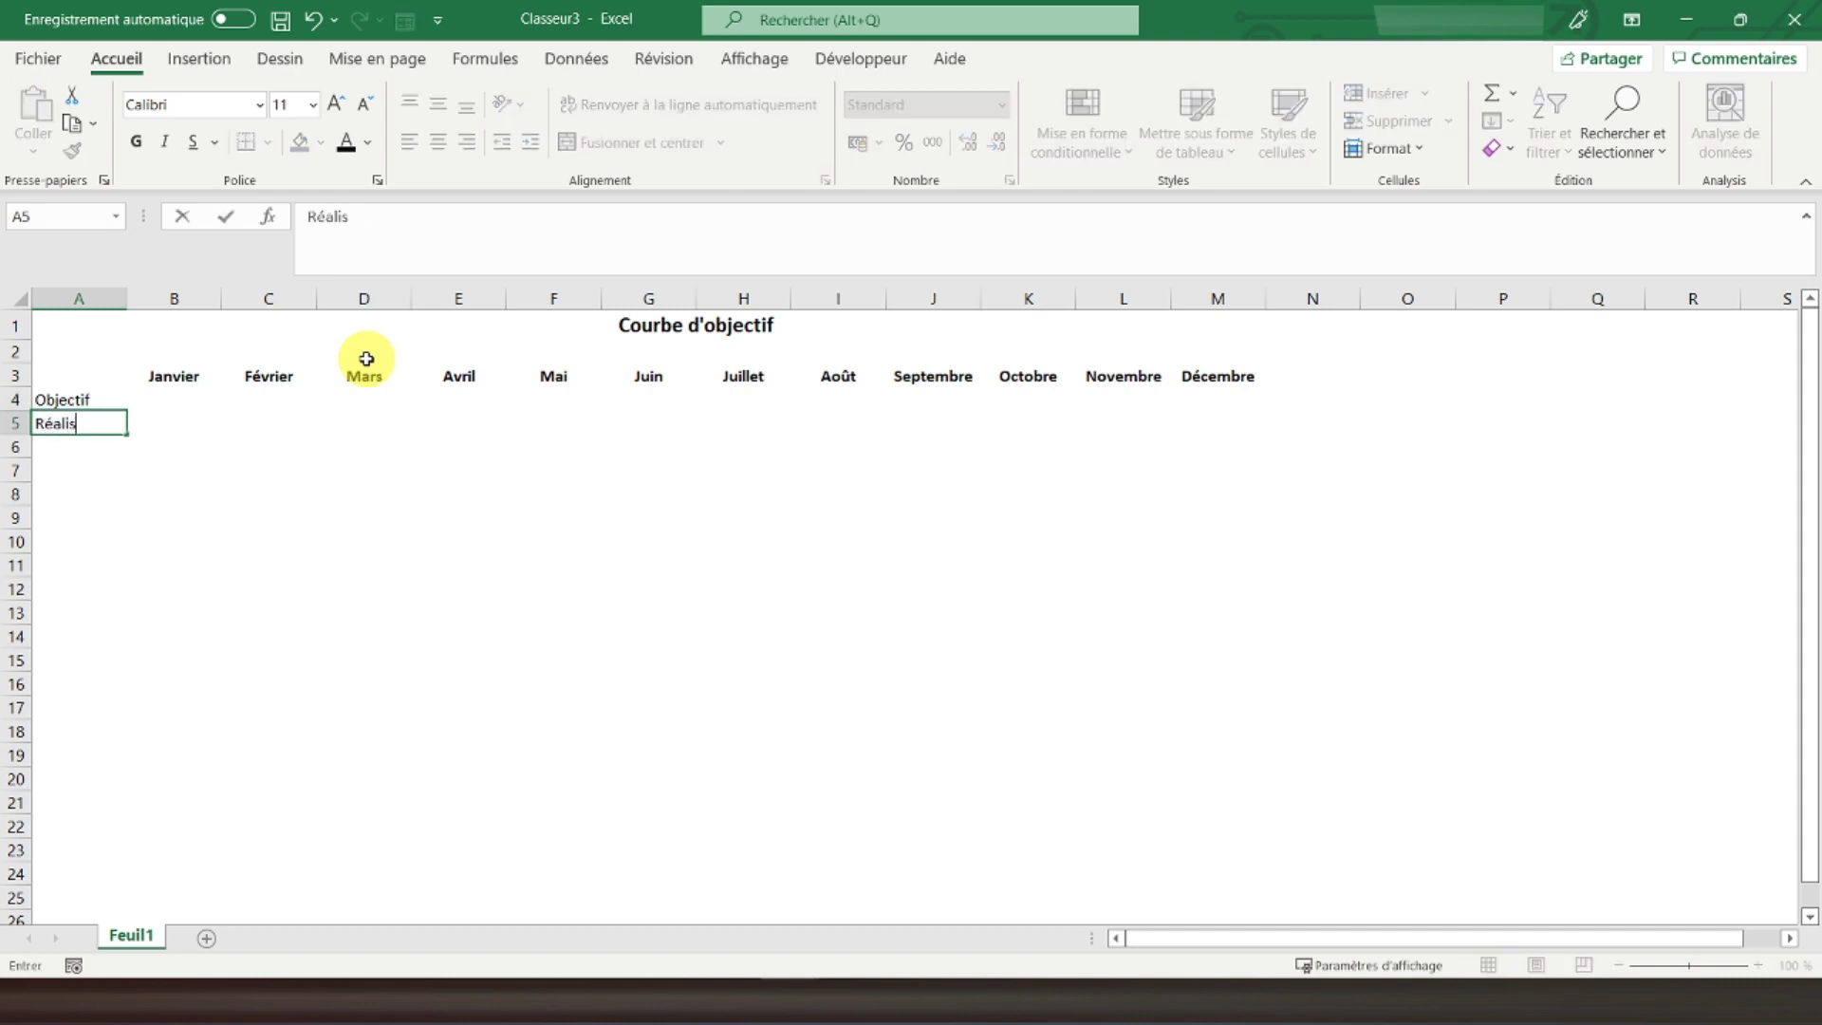
{"action": "type", "text": "é"}
{"action": "key", "text": "Return"}
{"action": "key", "text": "Up"}
{"action": "key", "text": "shift+Up"}
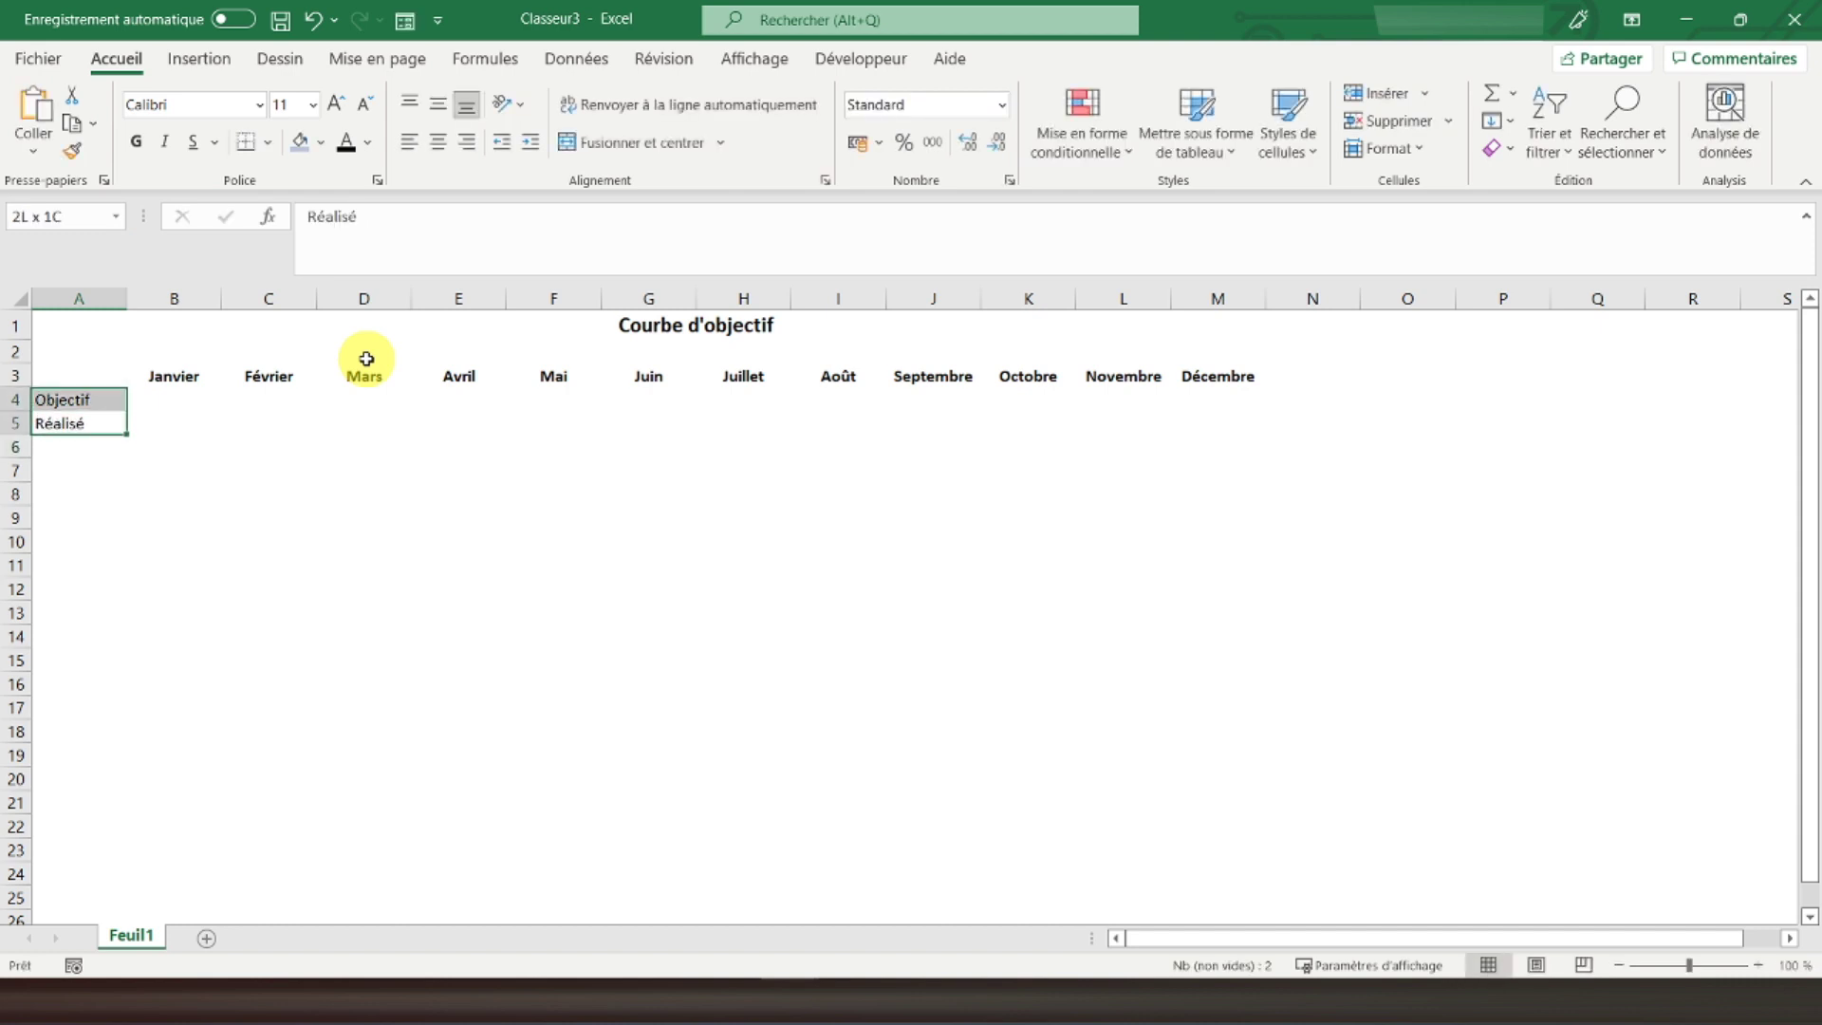
Bold the Objectif and Réalisé labels and give the table A3:M5 all borders.
{"action": "left_click", "coordinate": [141, 148]}
{"action": "left_click_drag", "start_coordinate": [76, 400], "coordinate": [1195, 416]}
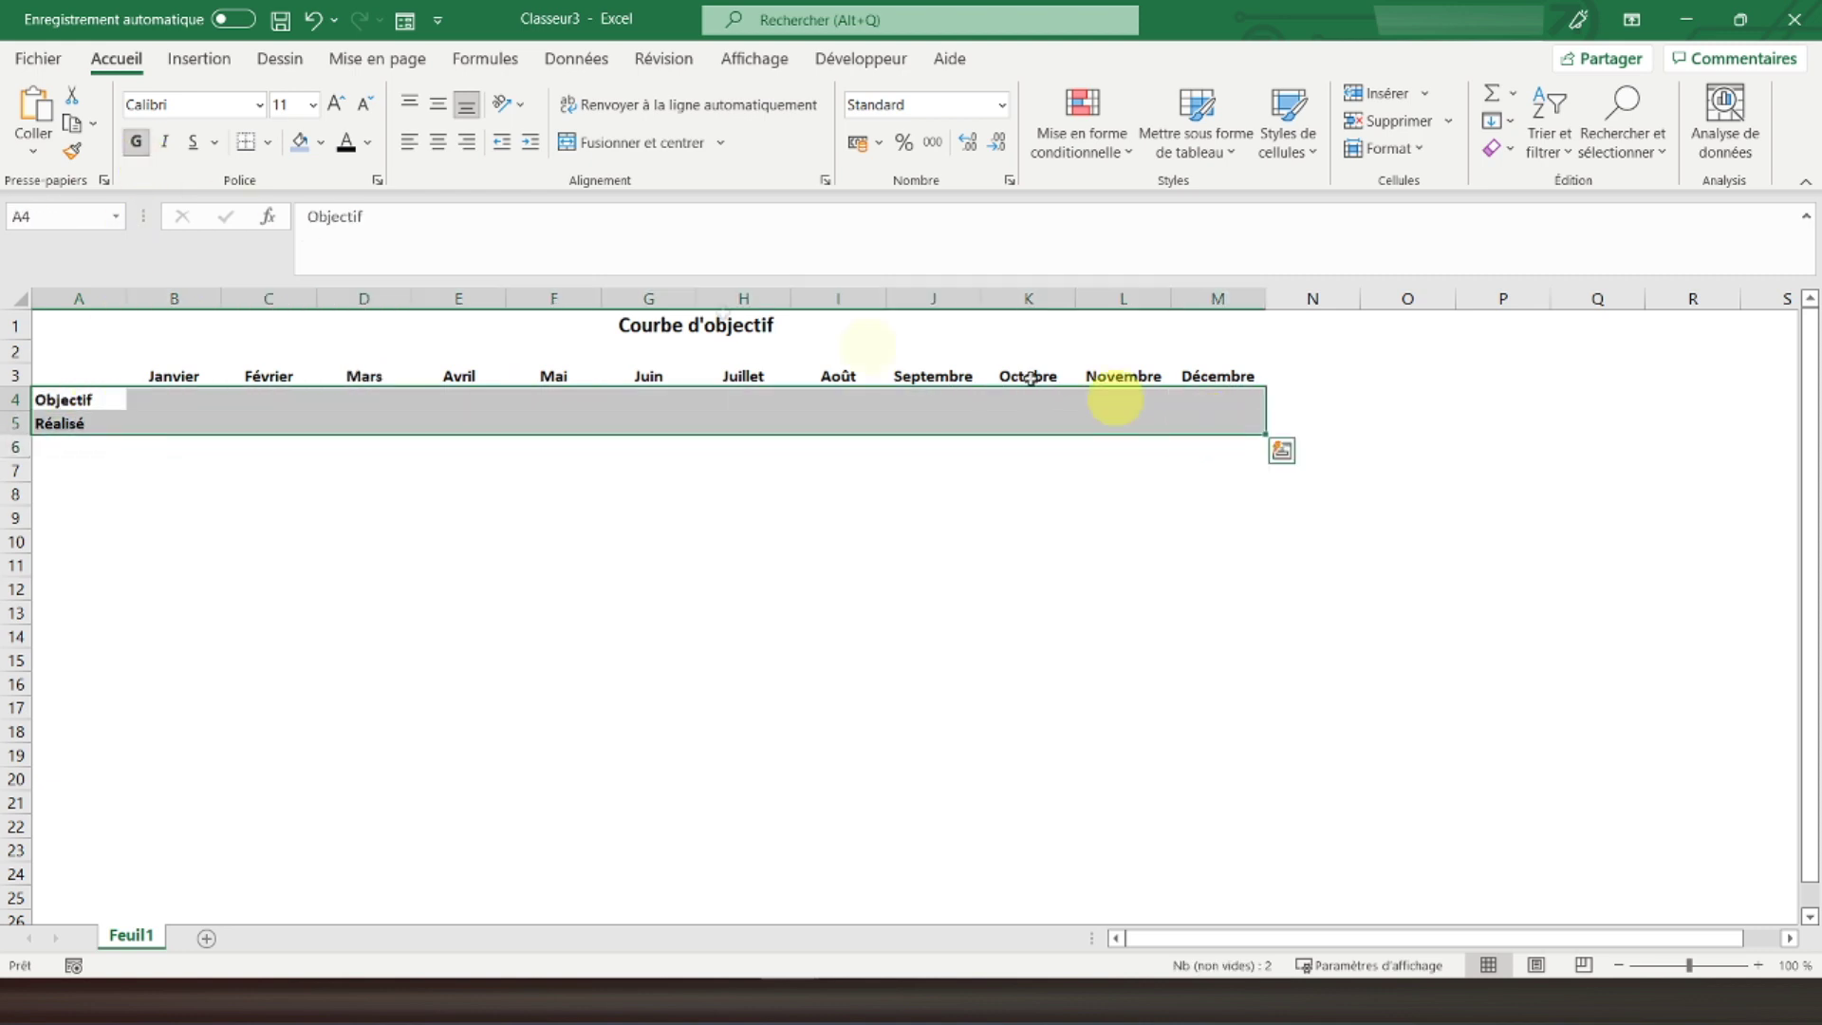
{"action": "left_click", "coordinate": [268, 143]}
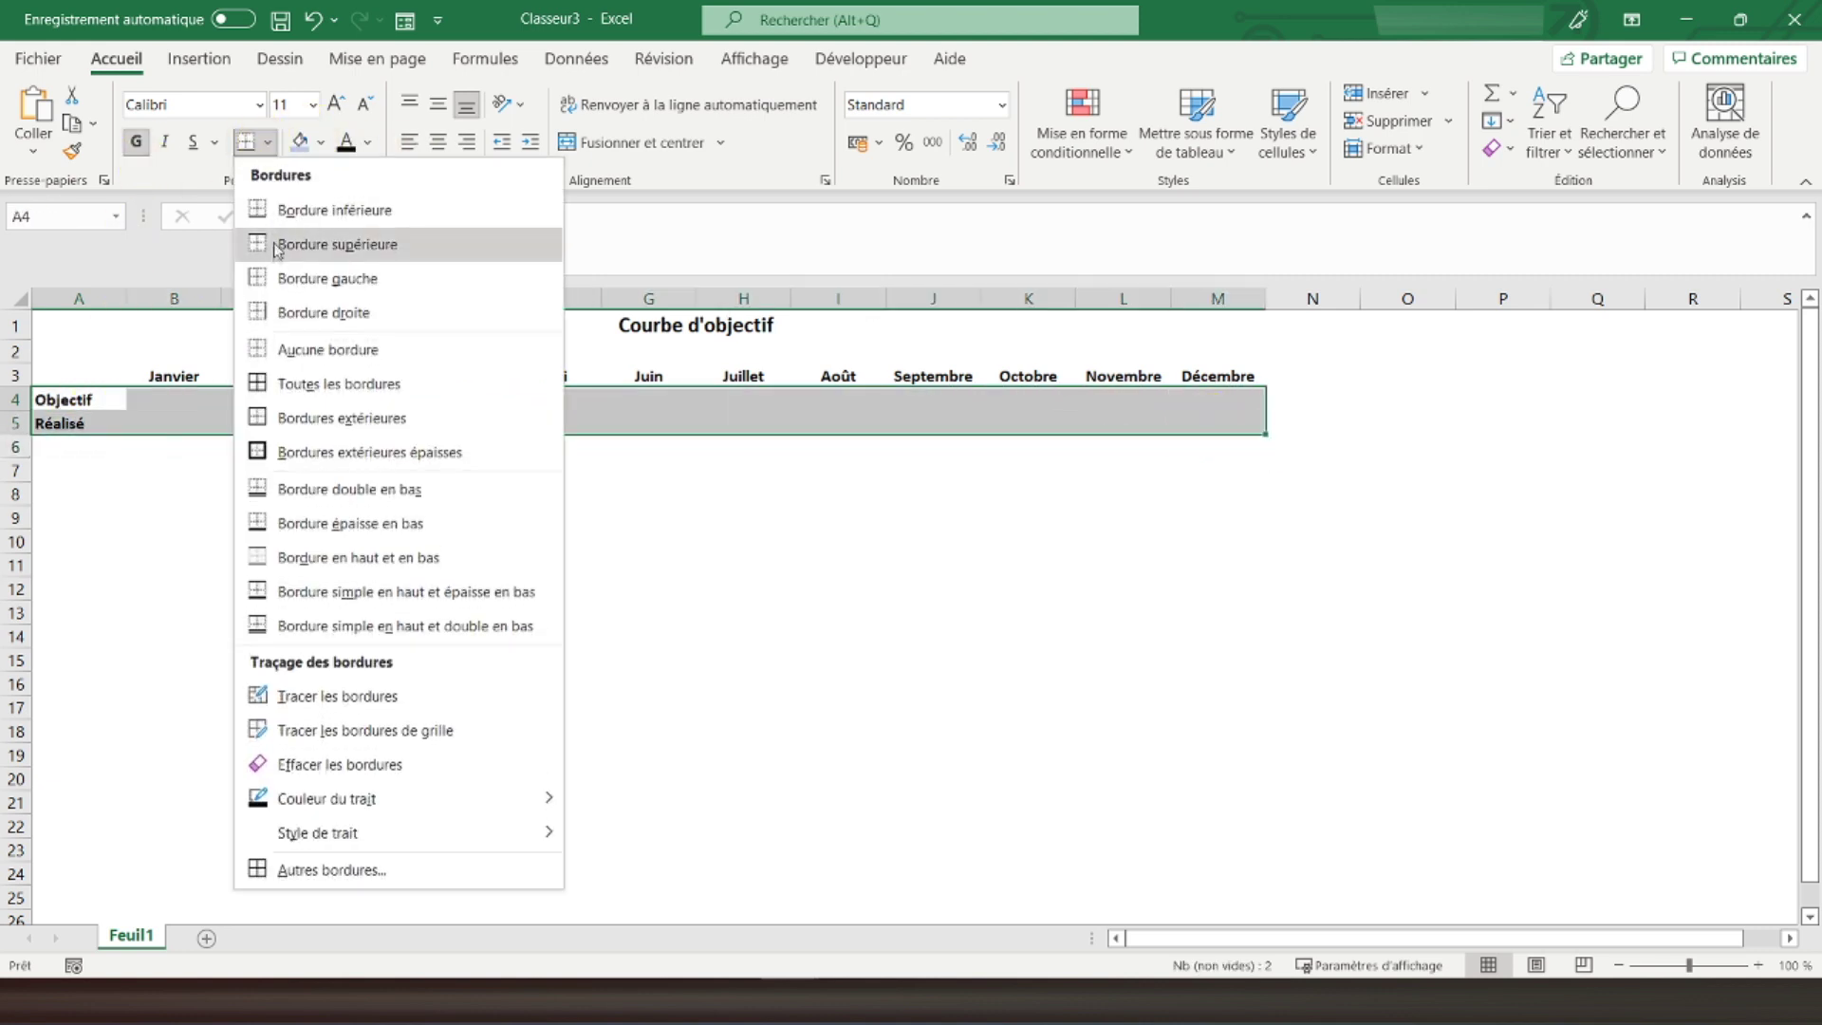
{"action": "left_click", "coordinate": [294, 383]}
{"action": "mouse_move", "coordinate": [173, 376]}
{"action": "left_mouse_down"}
{"action": "mouse_move", "coordinate": [1308, 400]}
{"action": "mouse_move", "coordinate": [1241, 378]}
{"action": "left_mouse_up"}
{"action": "left_click", "coordinate": [246, 143]}
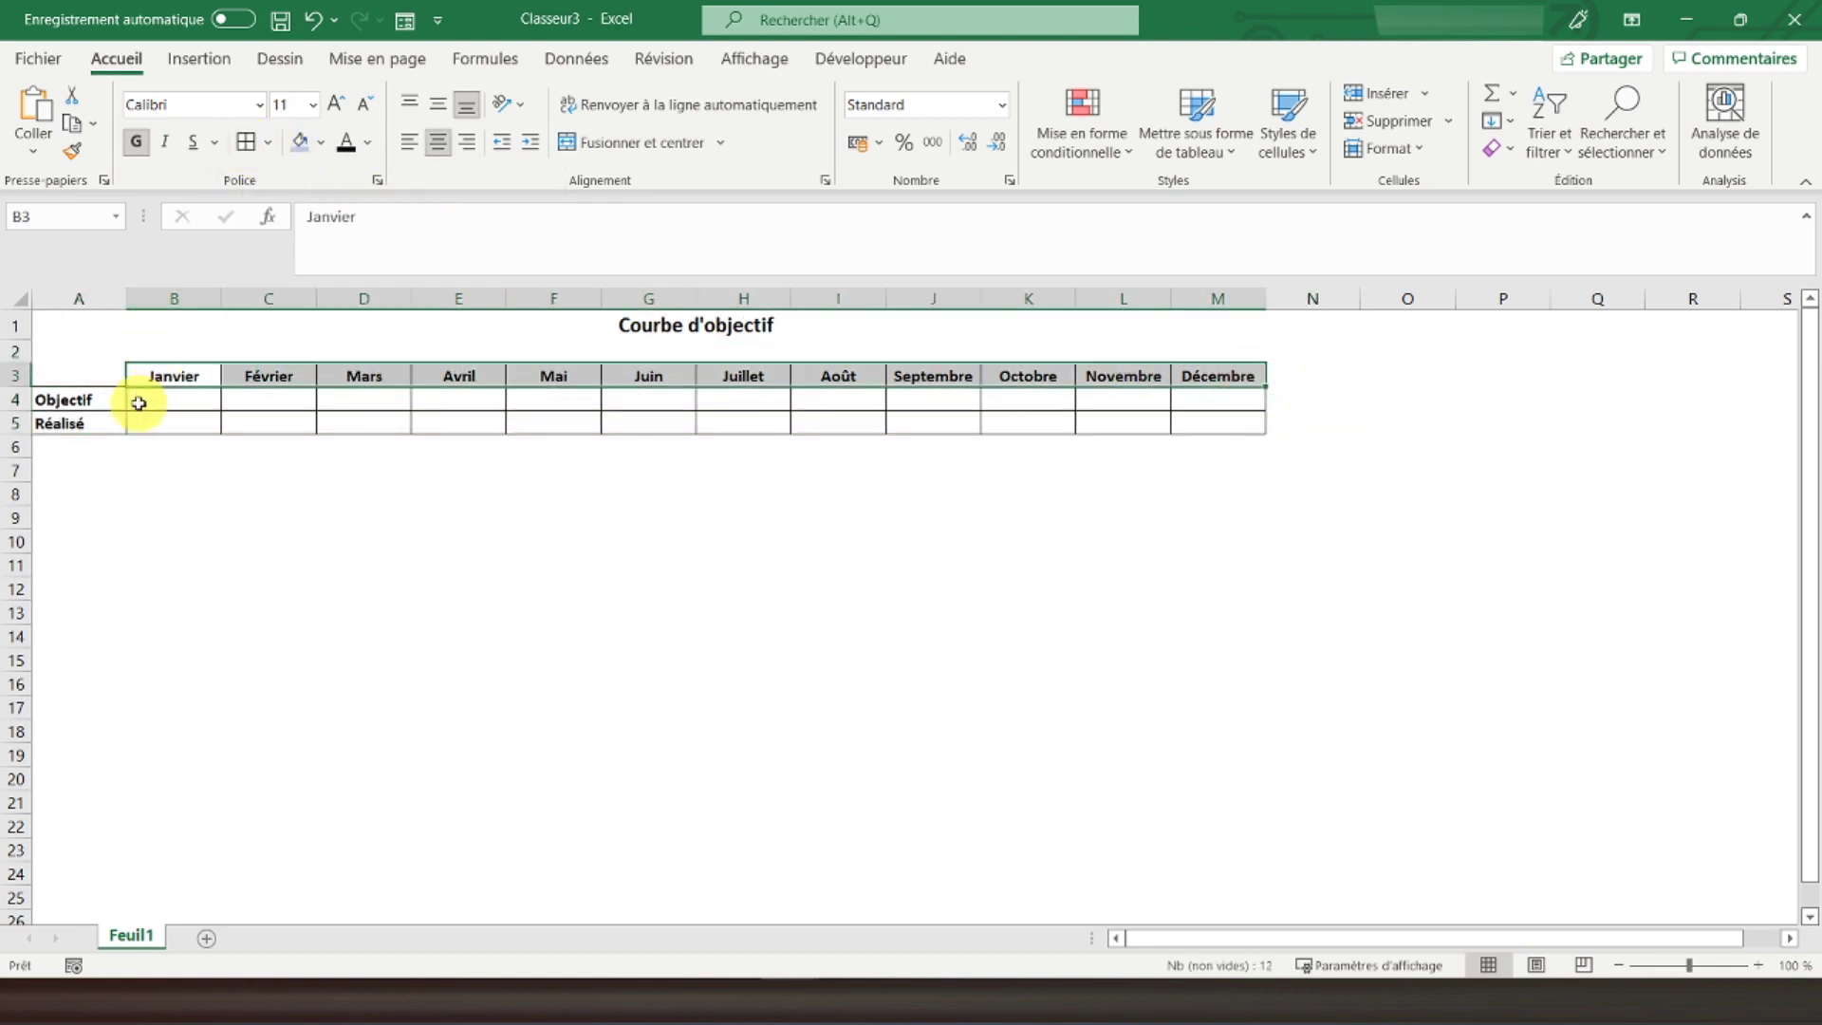
Enter an Objectif of 100 in B4 and copy it across C4:M4.
{"action": "left_click", "coordinate": [142, 401]}
{"action": "type", "text": "100"}
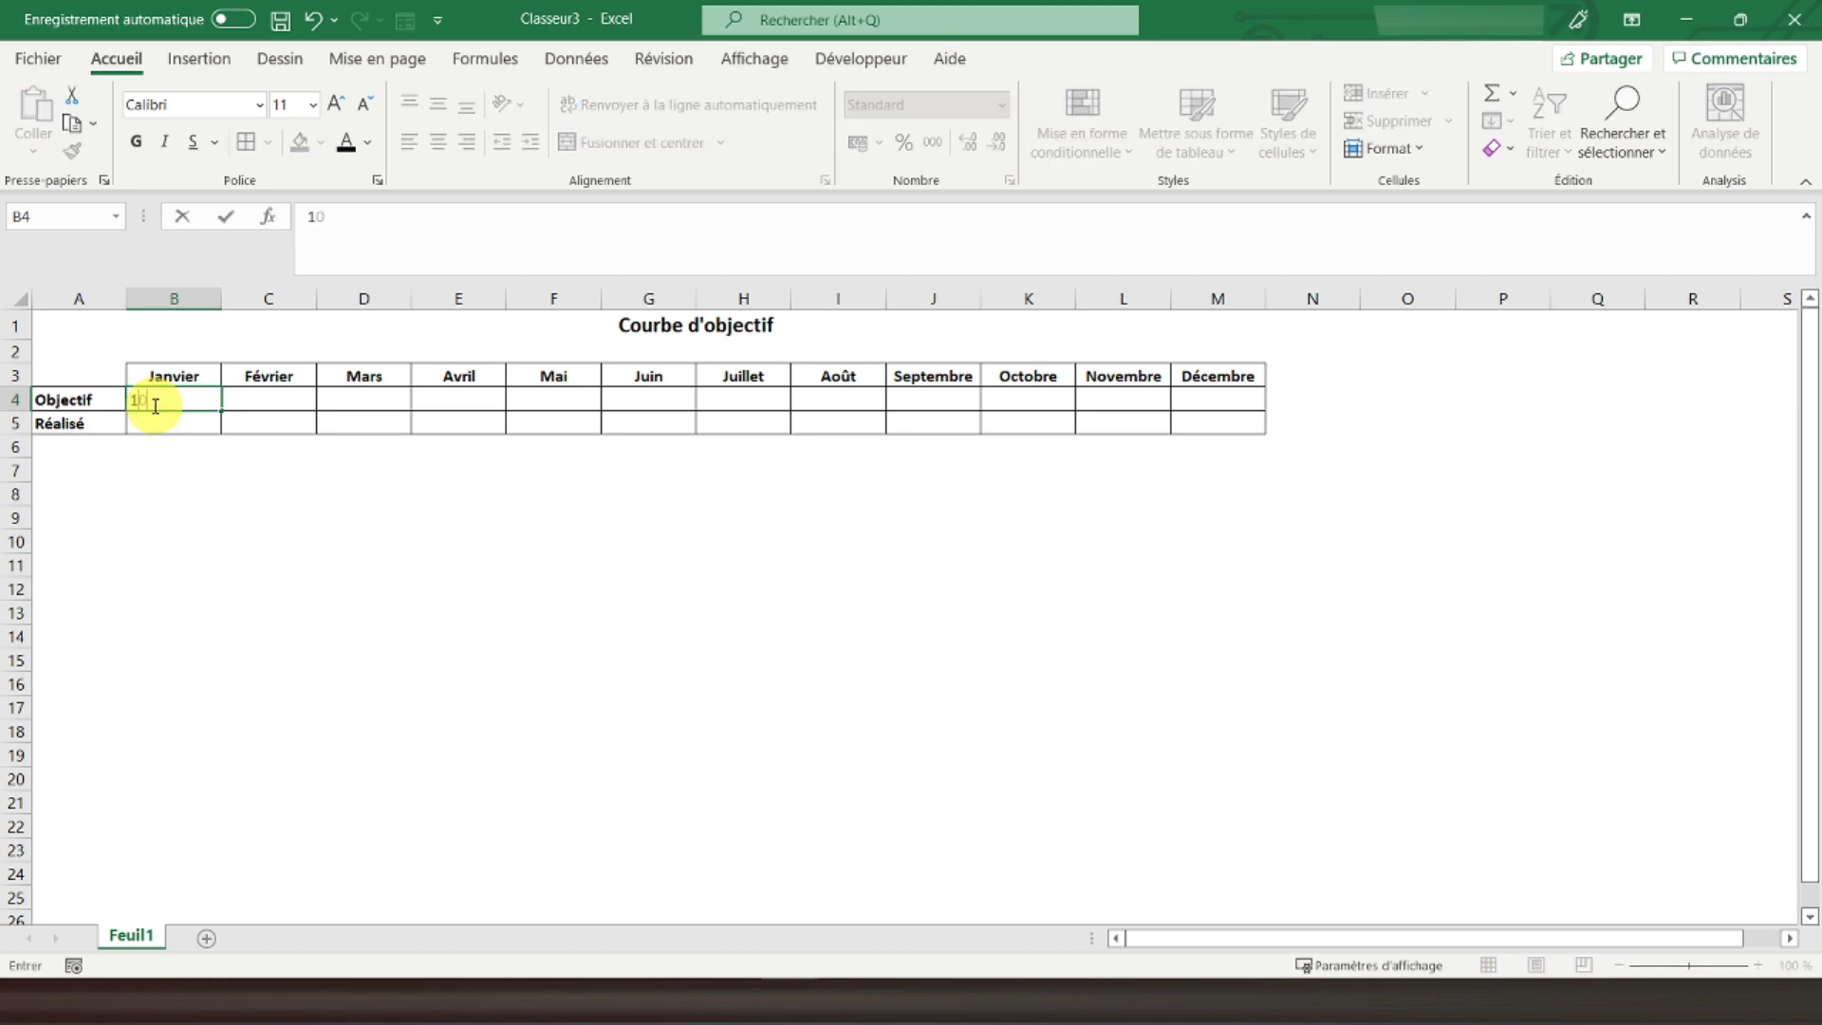
{"action": "key", "text": "Tab"}
{"action": "right_click", "coordinate": [154, 406]}
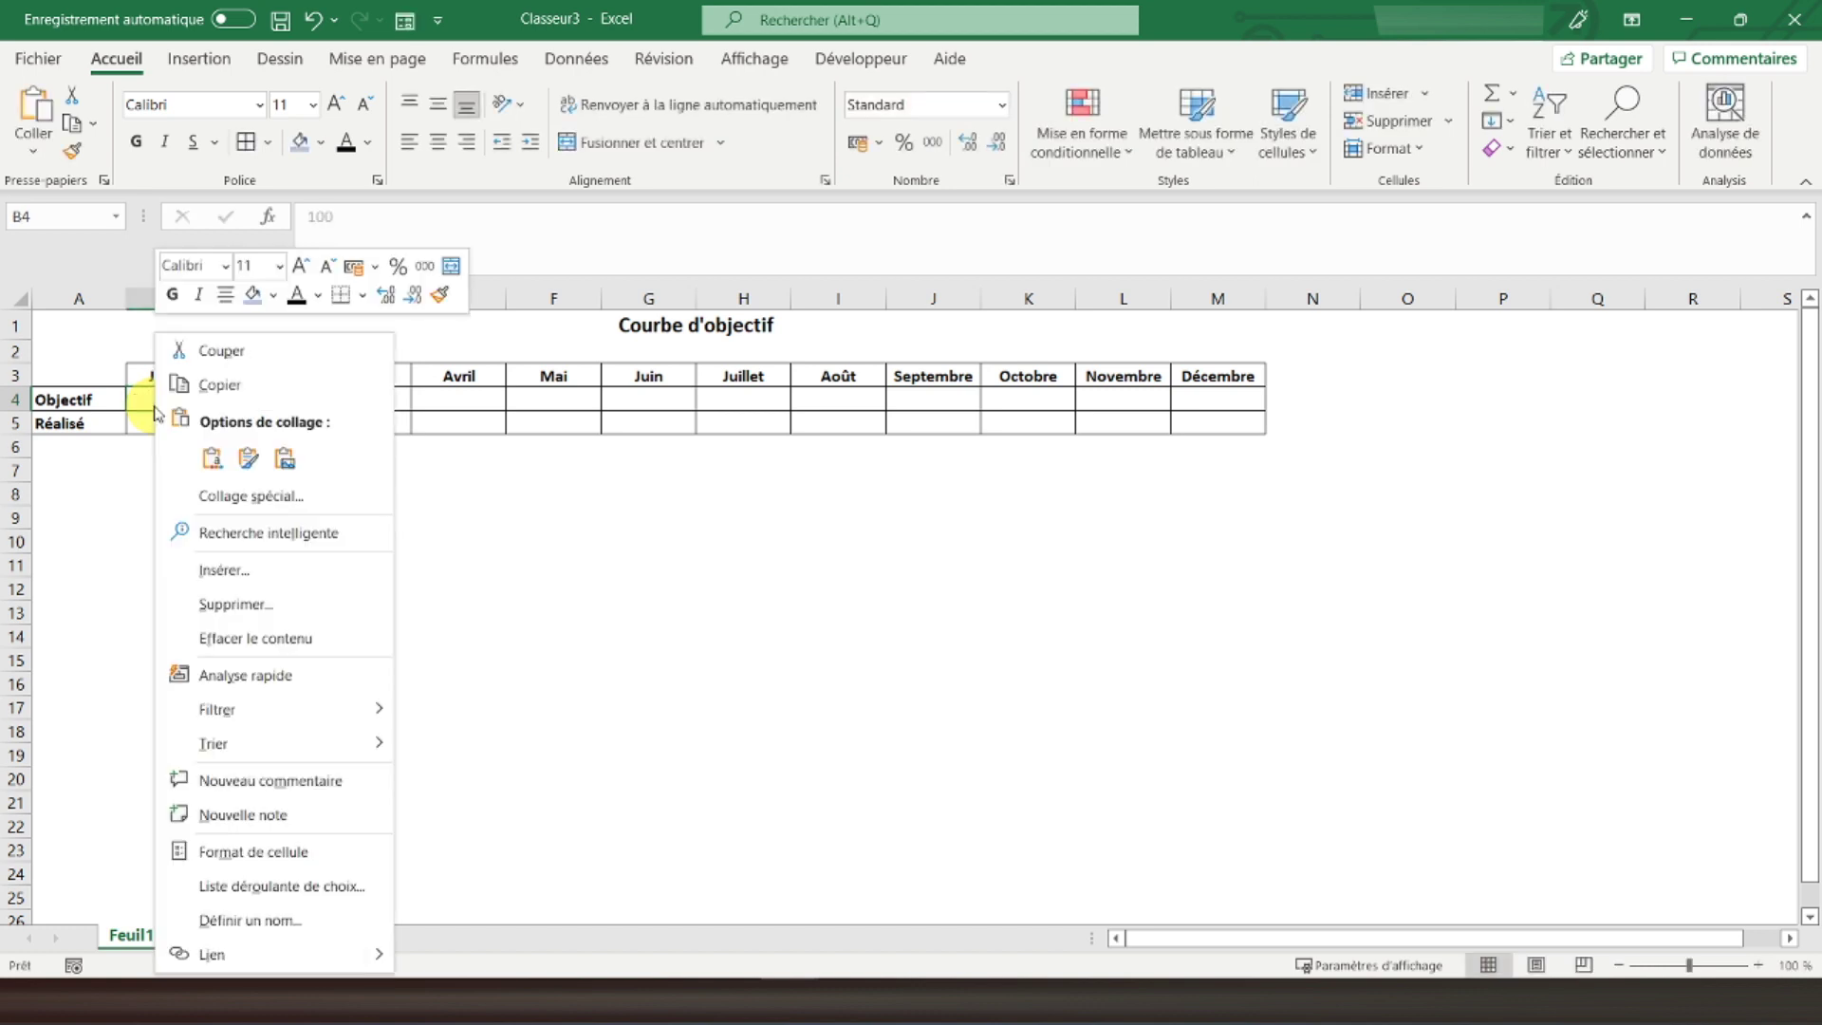
{"action": "left_click", "coordinate": [213, 378]}
{"action": "left_click", "coordinate": [265, 398]}
{"action": "left_click_drag", "start_coordinate": [265, 398], "coordinate": [1221, 398]}
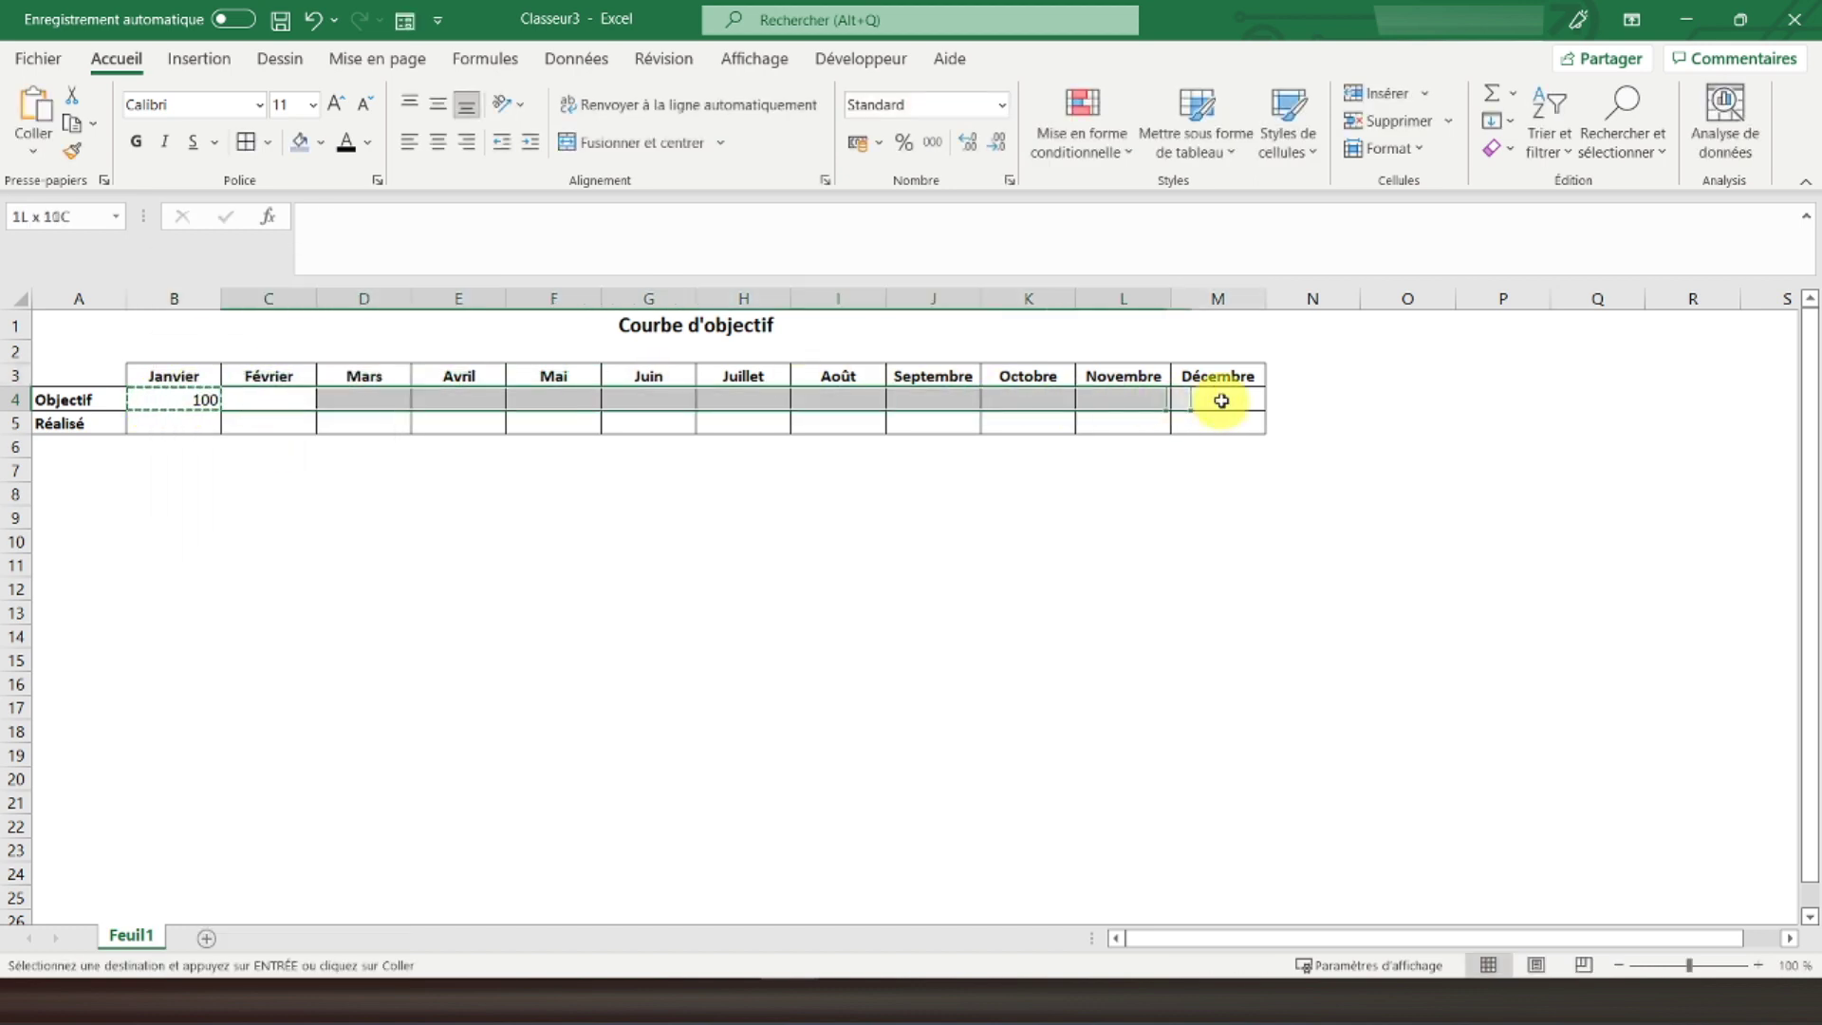
{"action": "right_click", "coordinate": [1221, 399]}
{"action": "left_click", "coordinate": [1317, 465]}
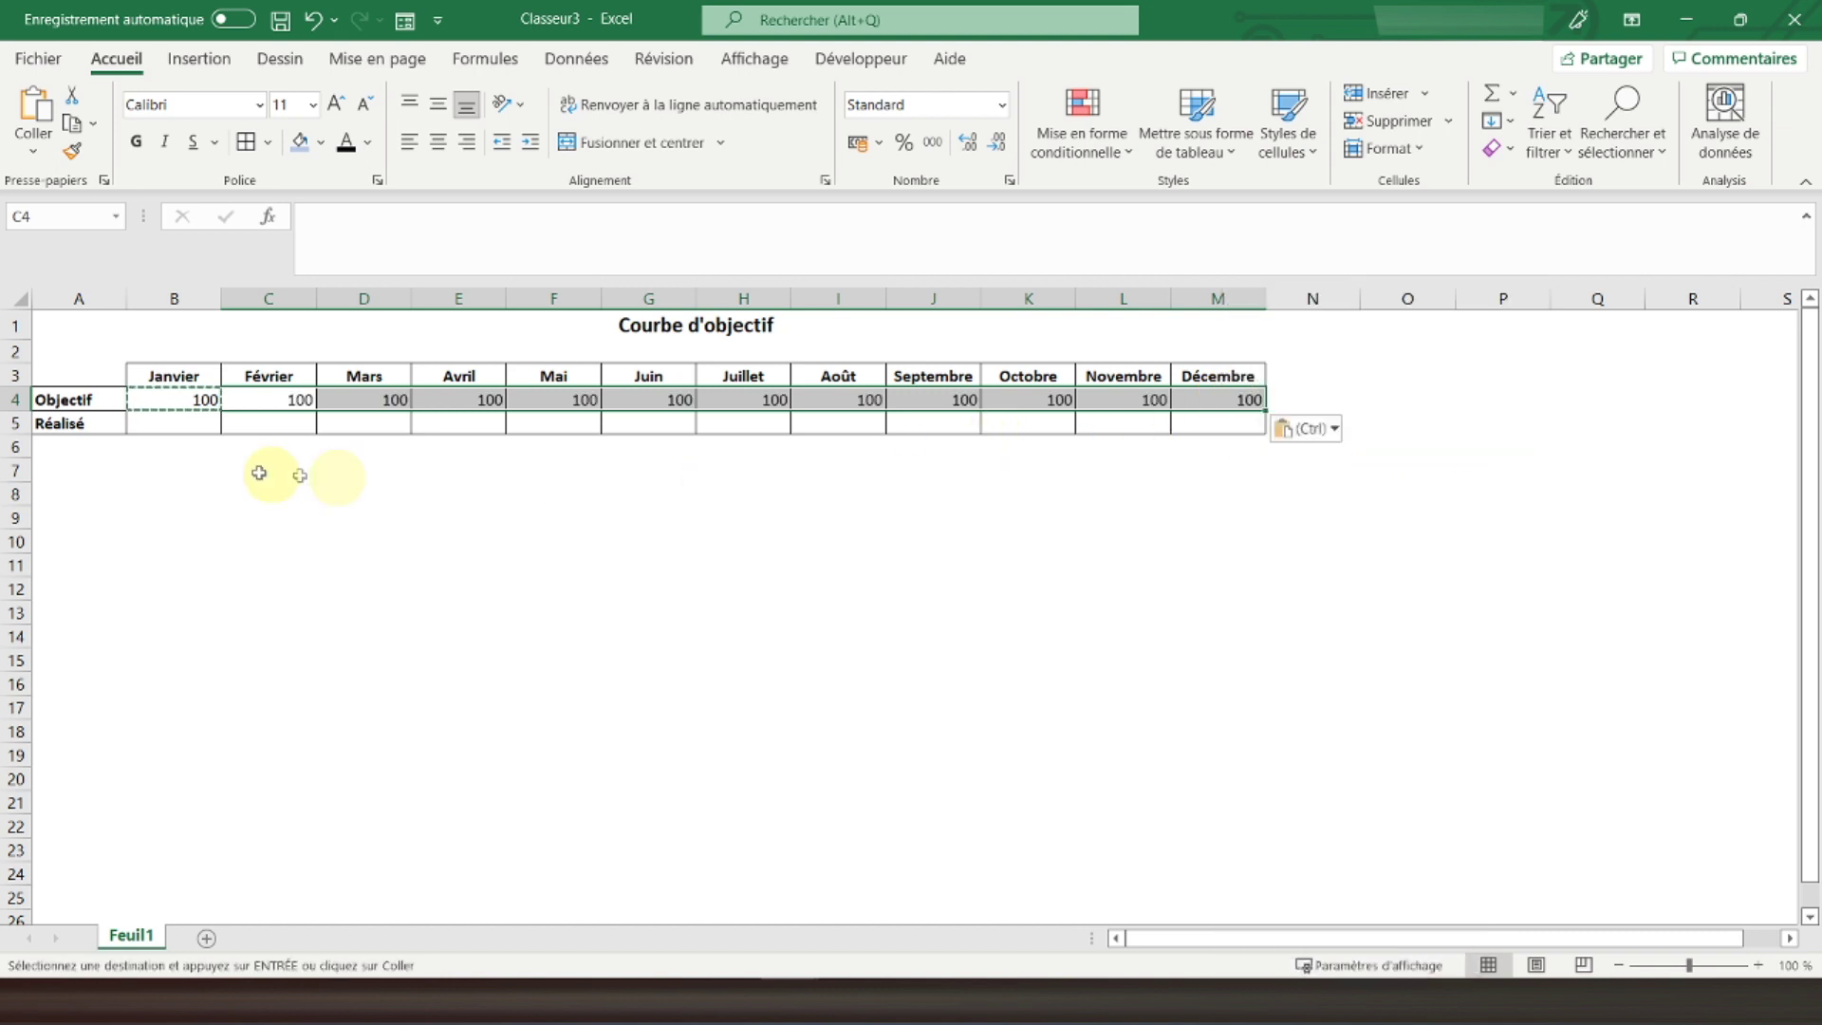
{"action": "left_click", "coordinate": [157, 421]}
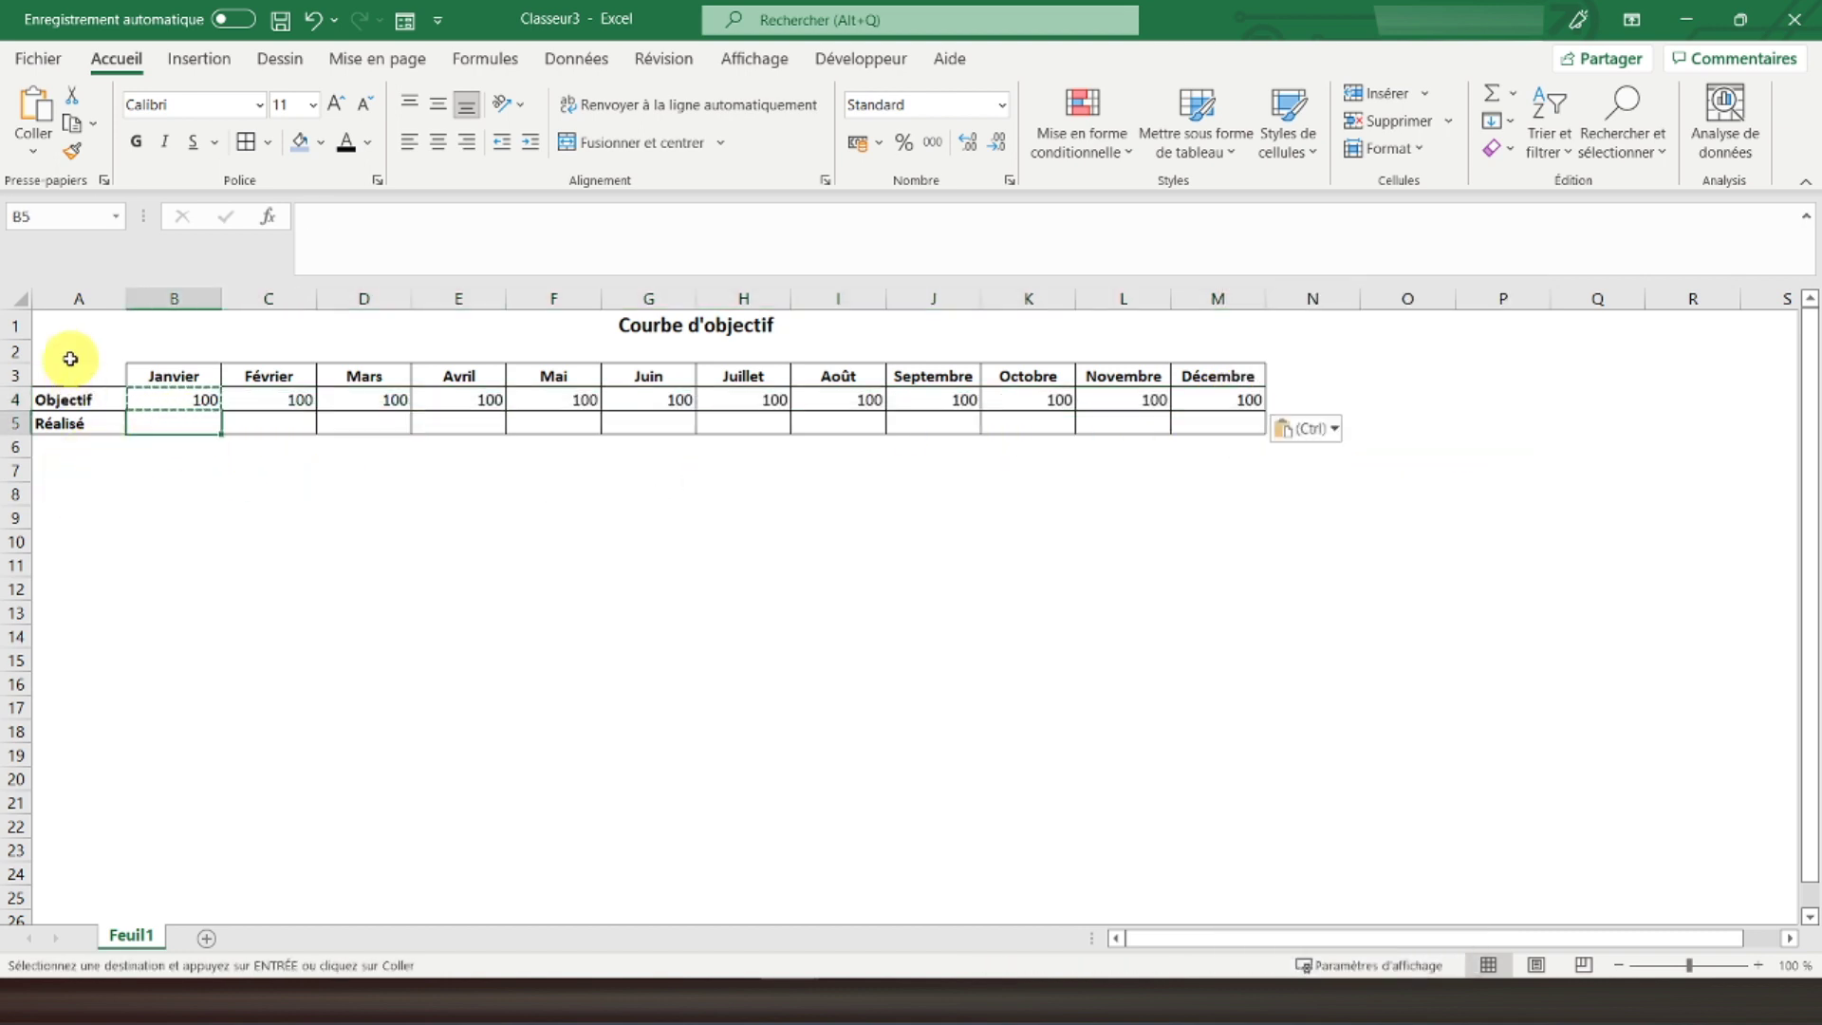
Enter the Réalisé values 120, 80, 150, 65, 130, 50 for Janvier to Juin.
{"action": "key", "text": "Escape"}
{"action": "type", "text": "20"}
{"action": "key", "text": "Tab"}
{"action": "type", "text": "80"}
{"action": "key", "text": "Tab"}
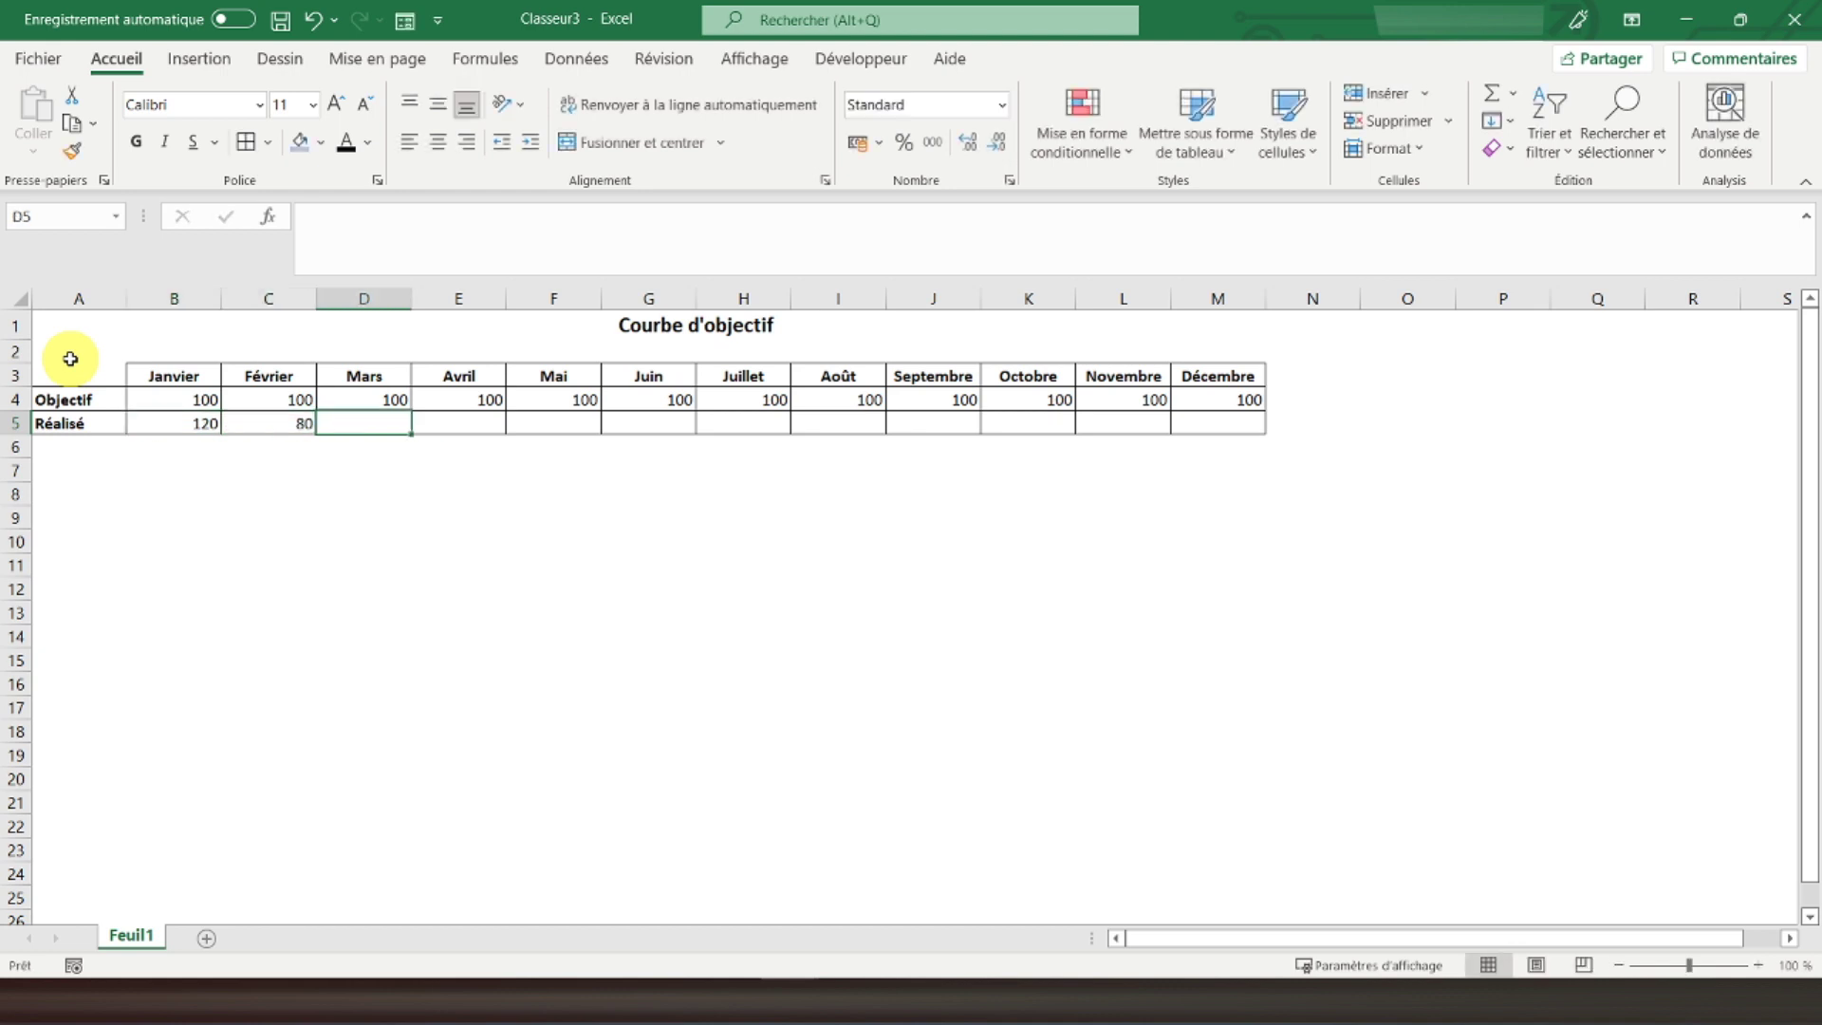
{"action": "type", "text": "150"}
{"action": "key", "text": "Tab"}
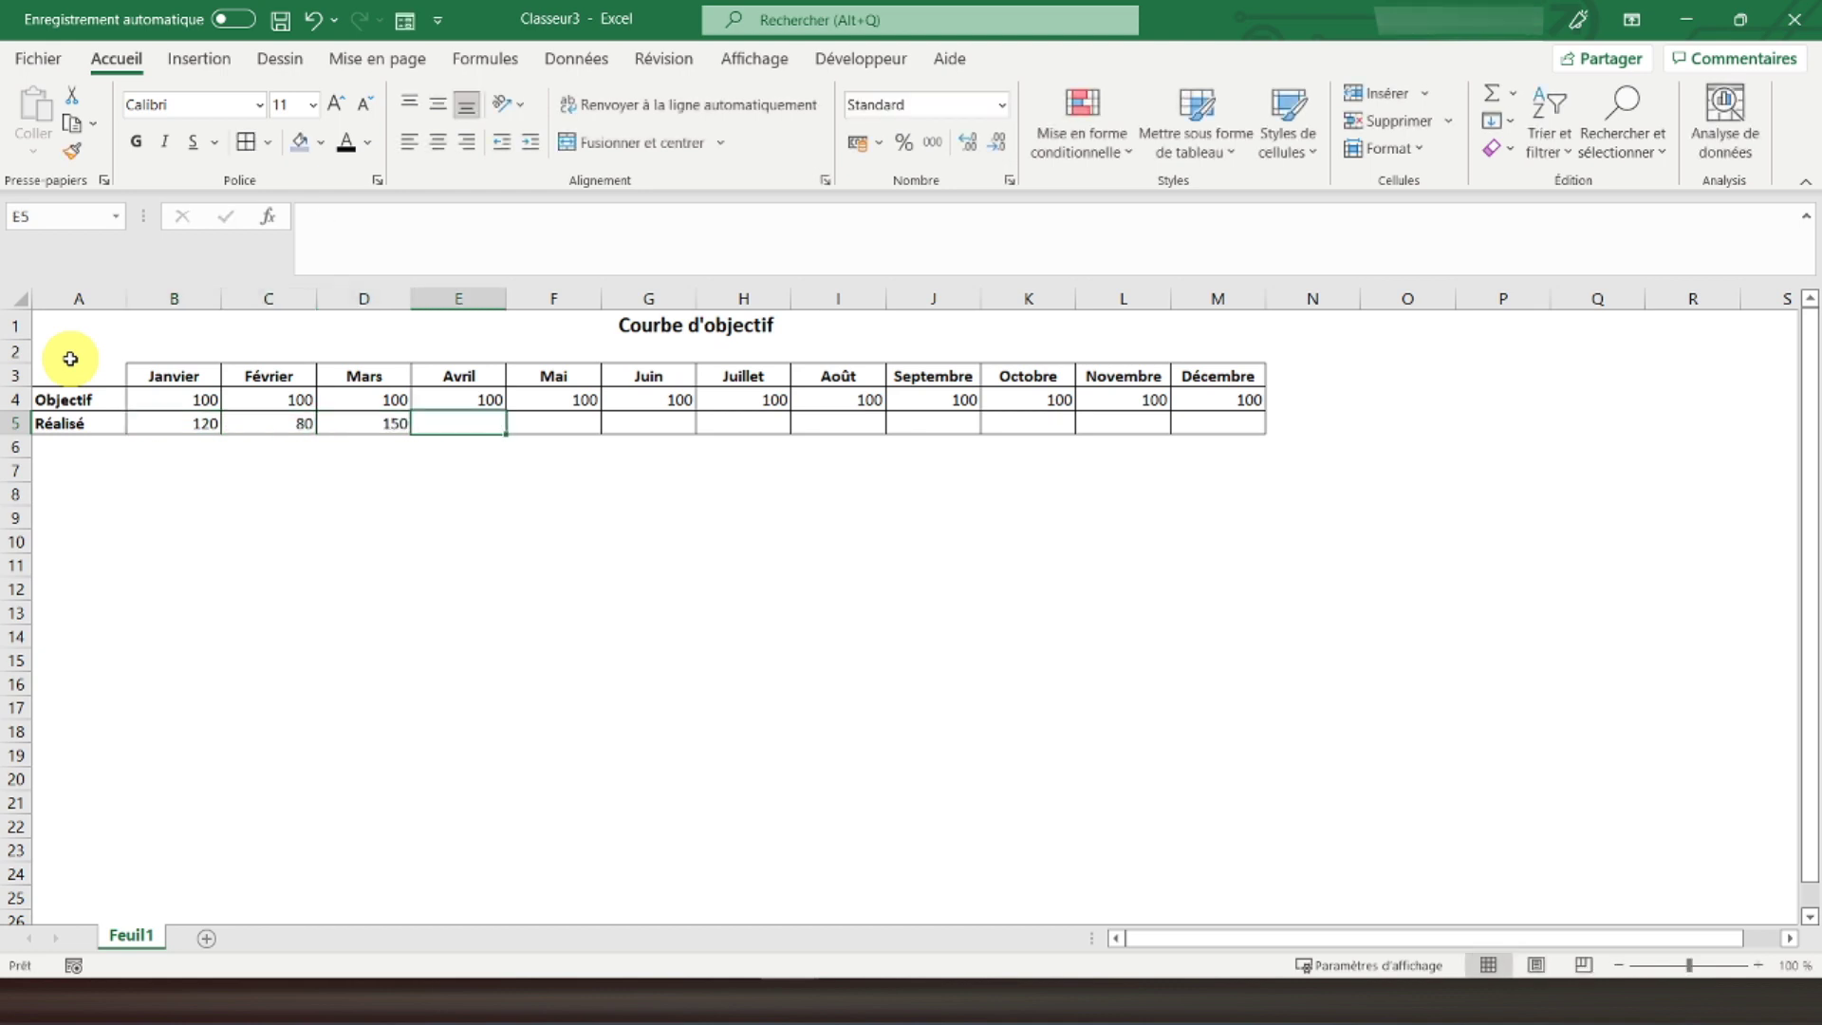
{"action": "type", "text": "65"}
{"action": "key", "text": "Tab"}
{"action": "type", "text": "130"}
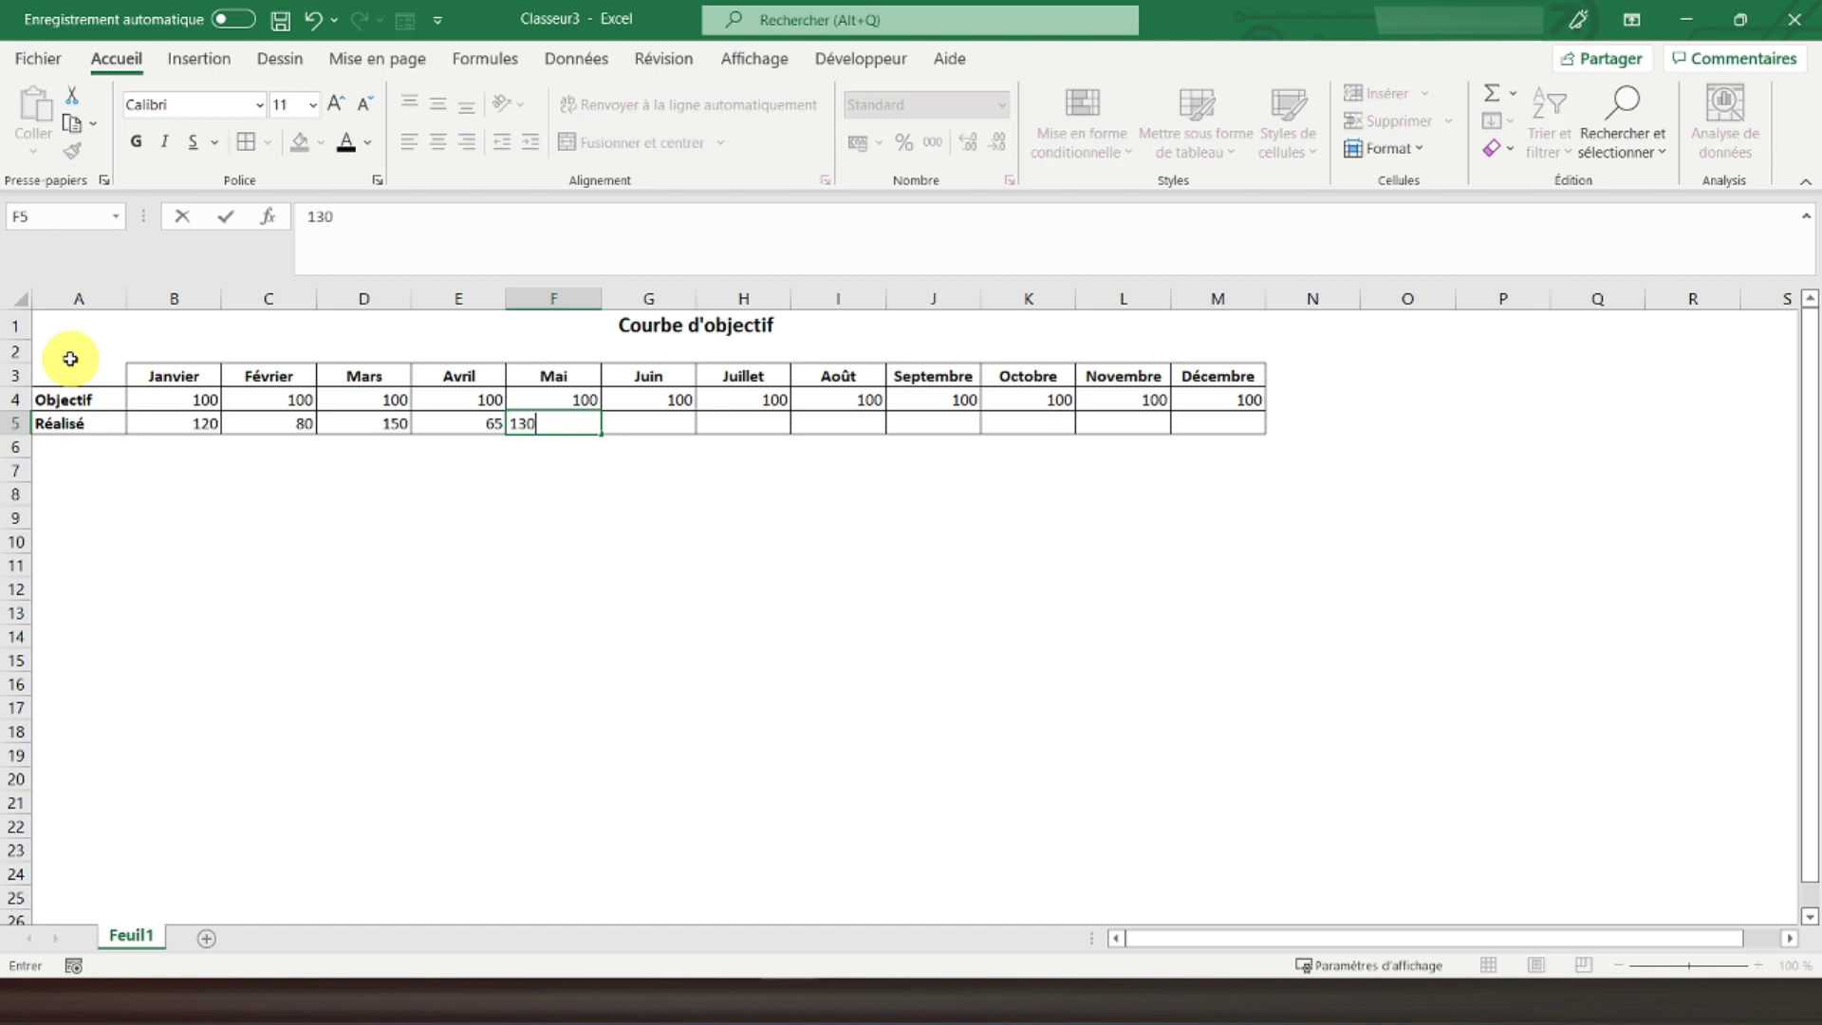
{"action": "key", "text": "Tab"}
{"action": "type", "text": "50"}
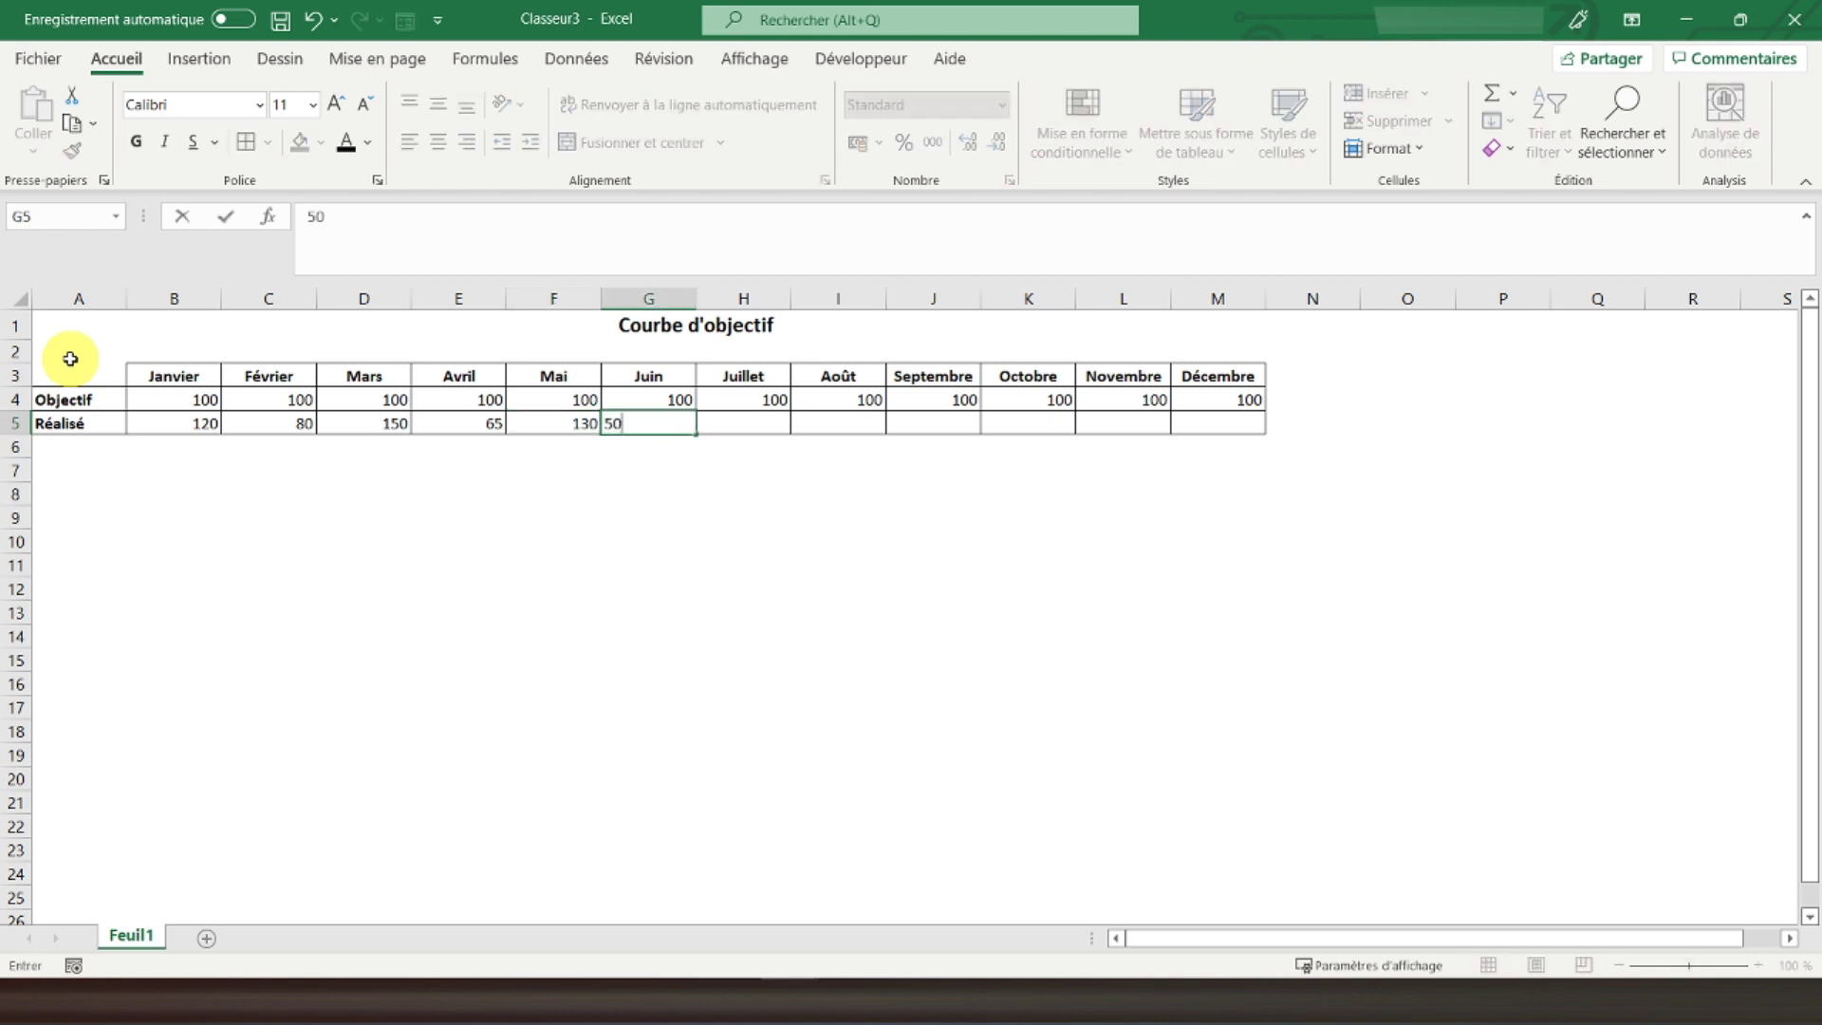
{"action": "key", "text": "Tab"}
Enter the Réalisé values 86, 122, 112, 25, 142, 85 for Juillet to Décembre.
{"action": "type", "text": "8"}
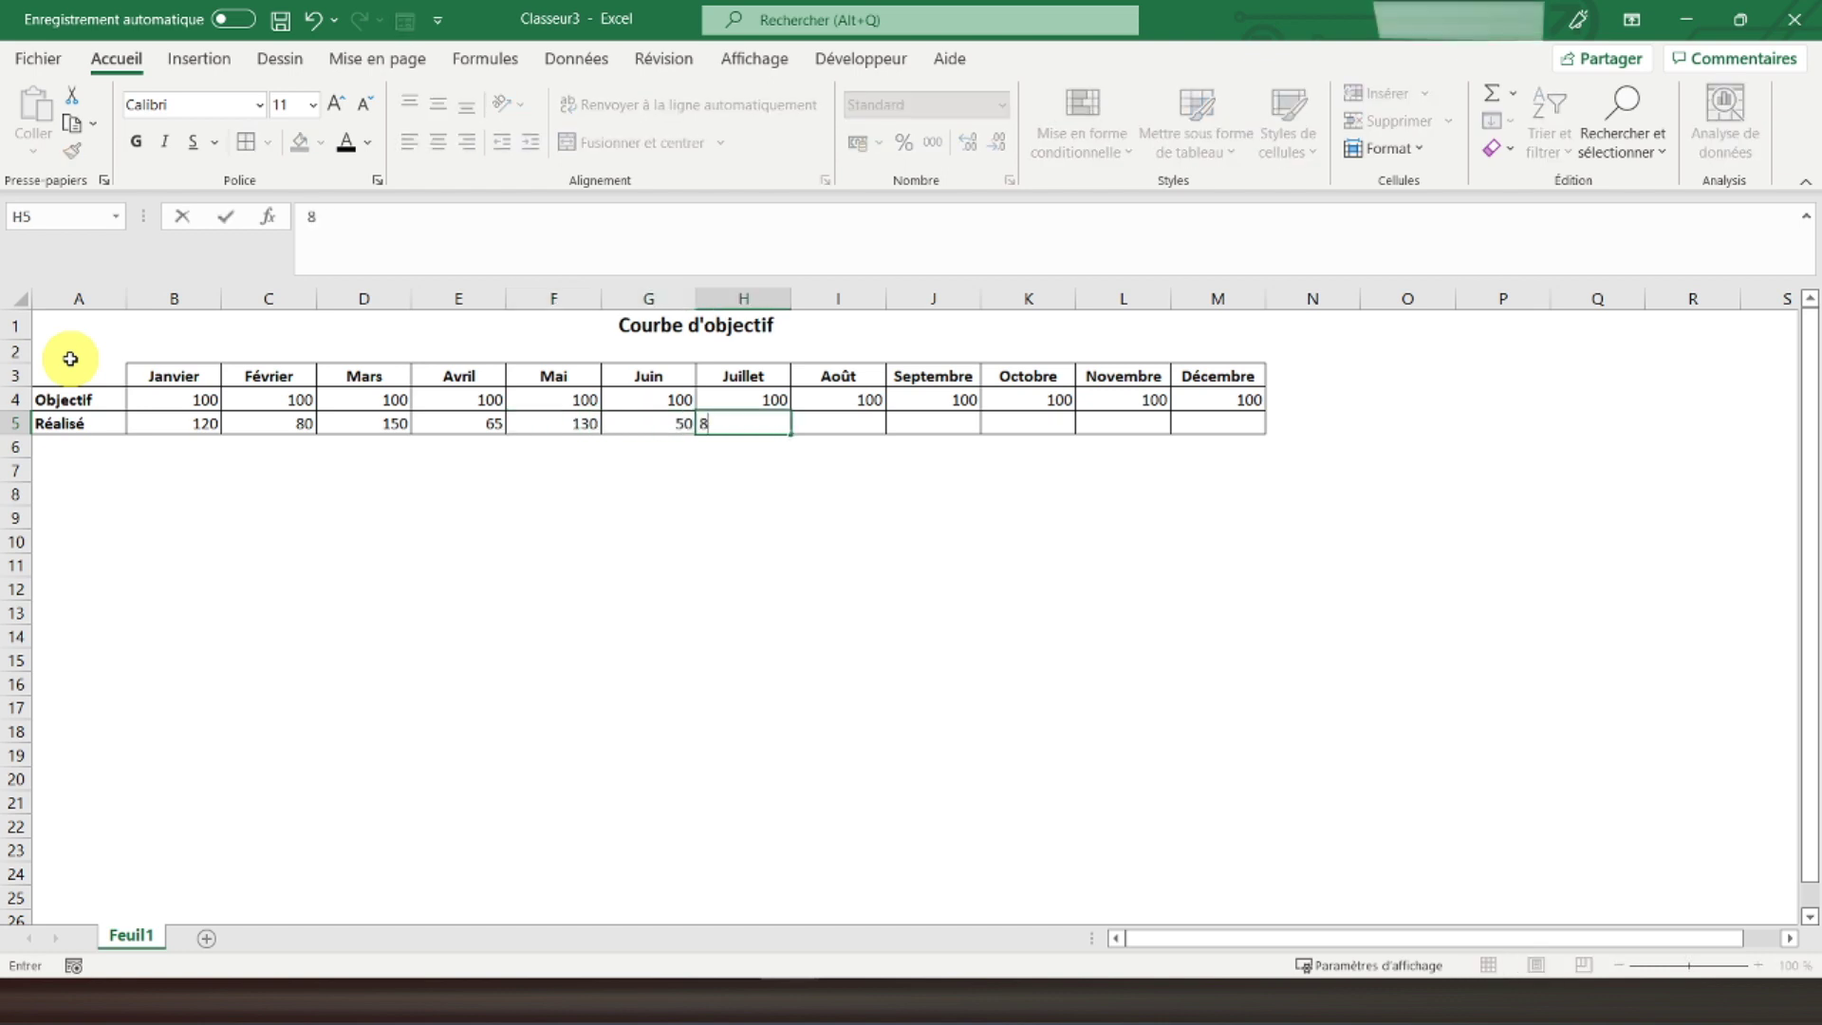
{"action": "key", "text": "Tab"}
{"action": "type", "text": "12"}
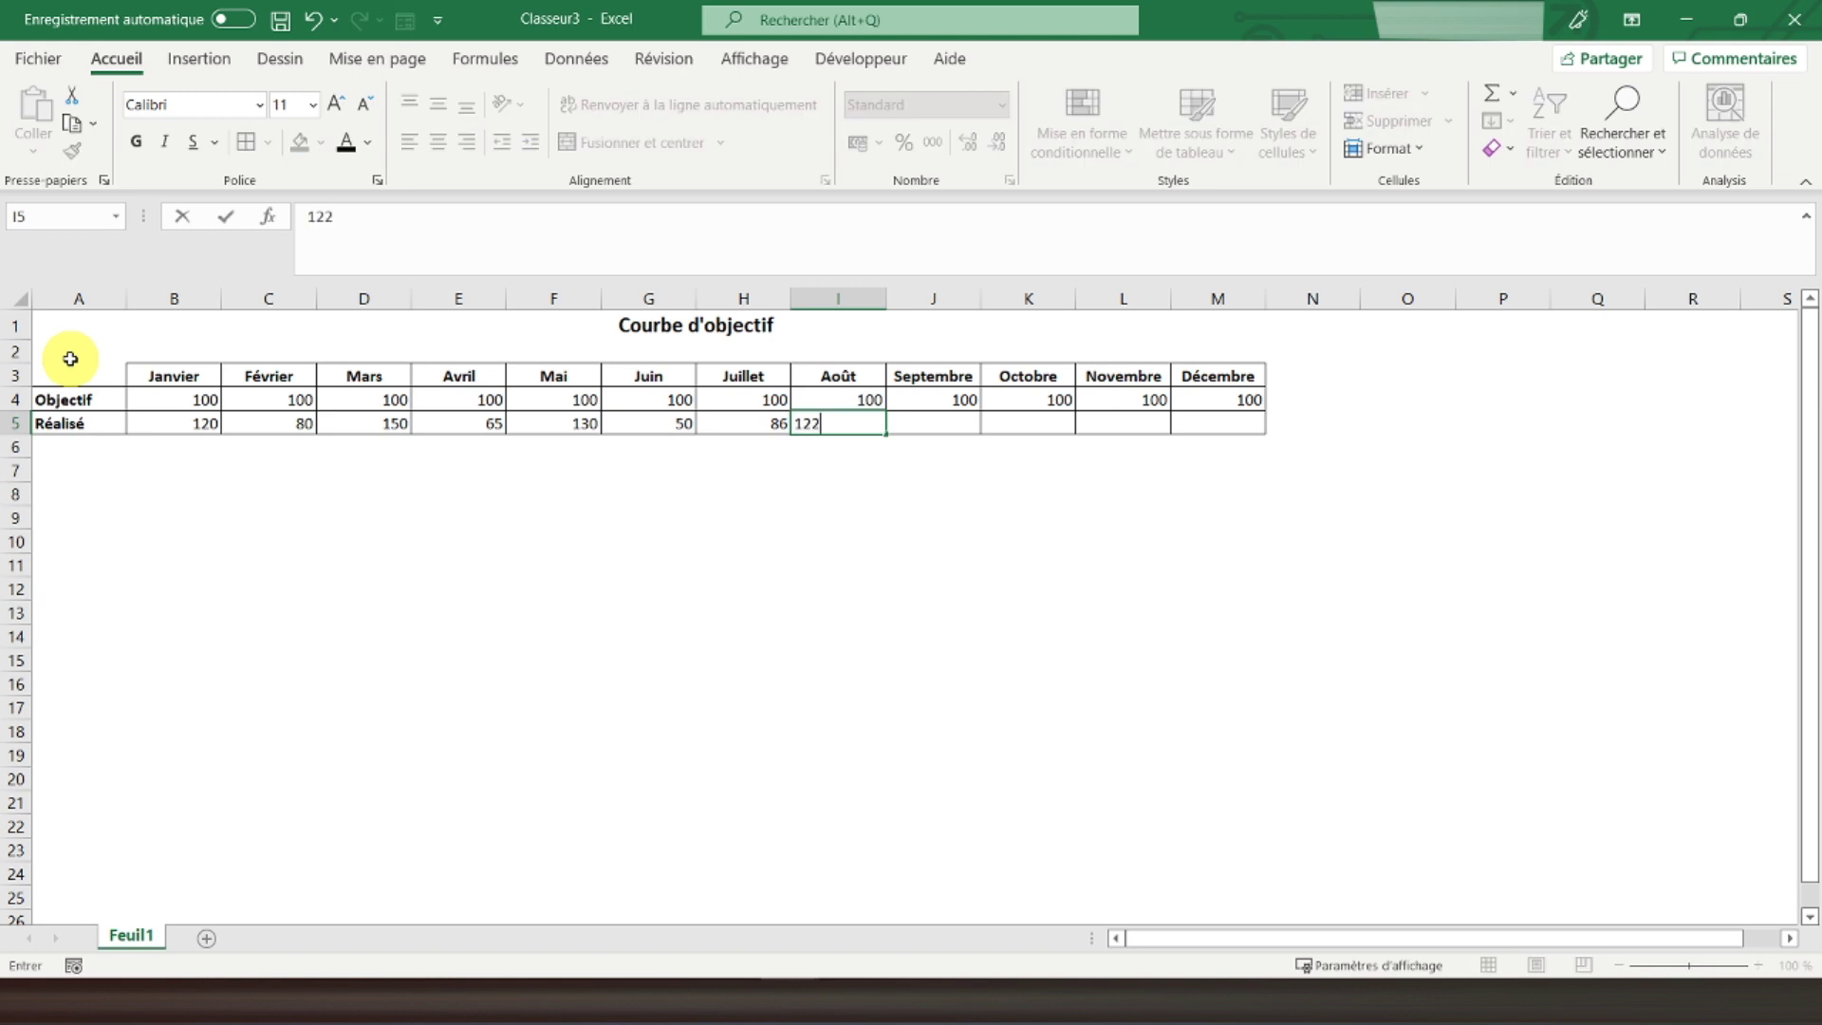
{"action": "key", "text": "Tab"}
{"action": "type", "text": "12"}
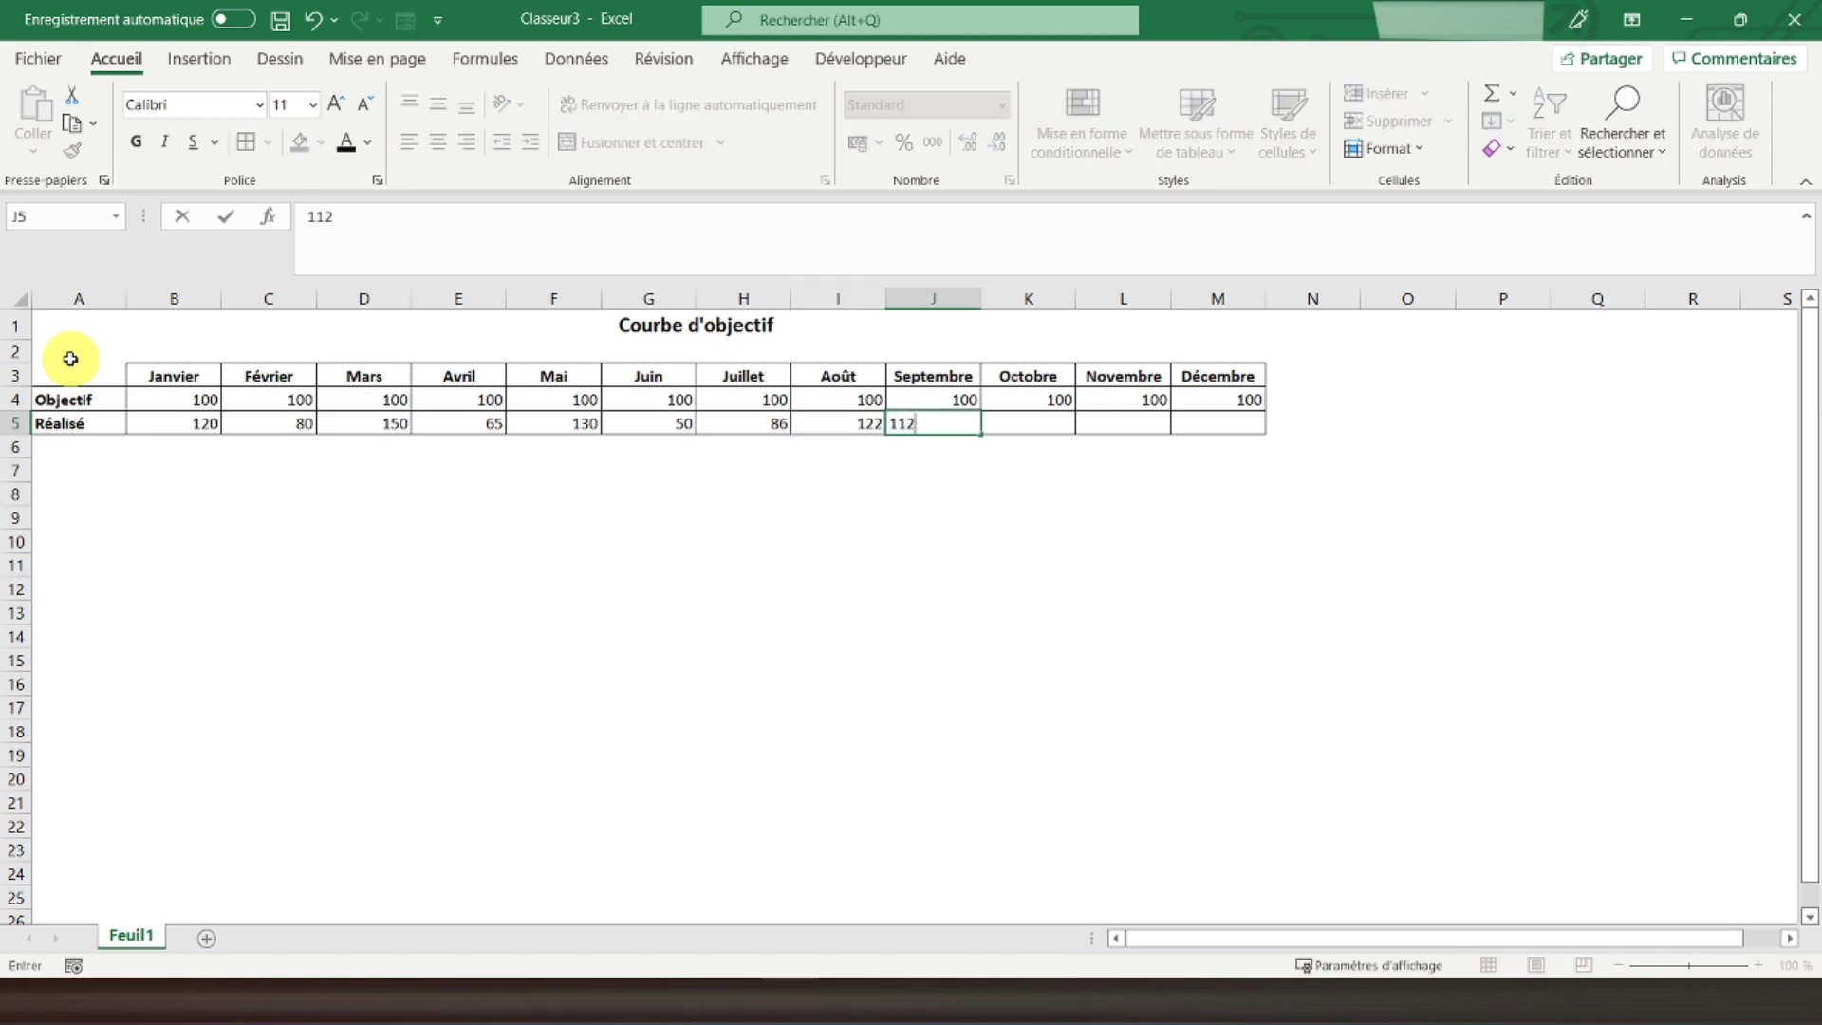
{"action": "key", "text": "Tab"}
{"action": "type", "text": "25"}
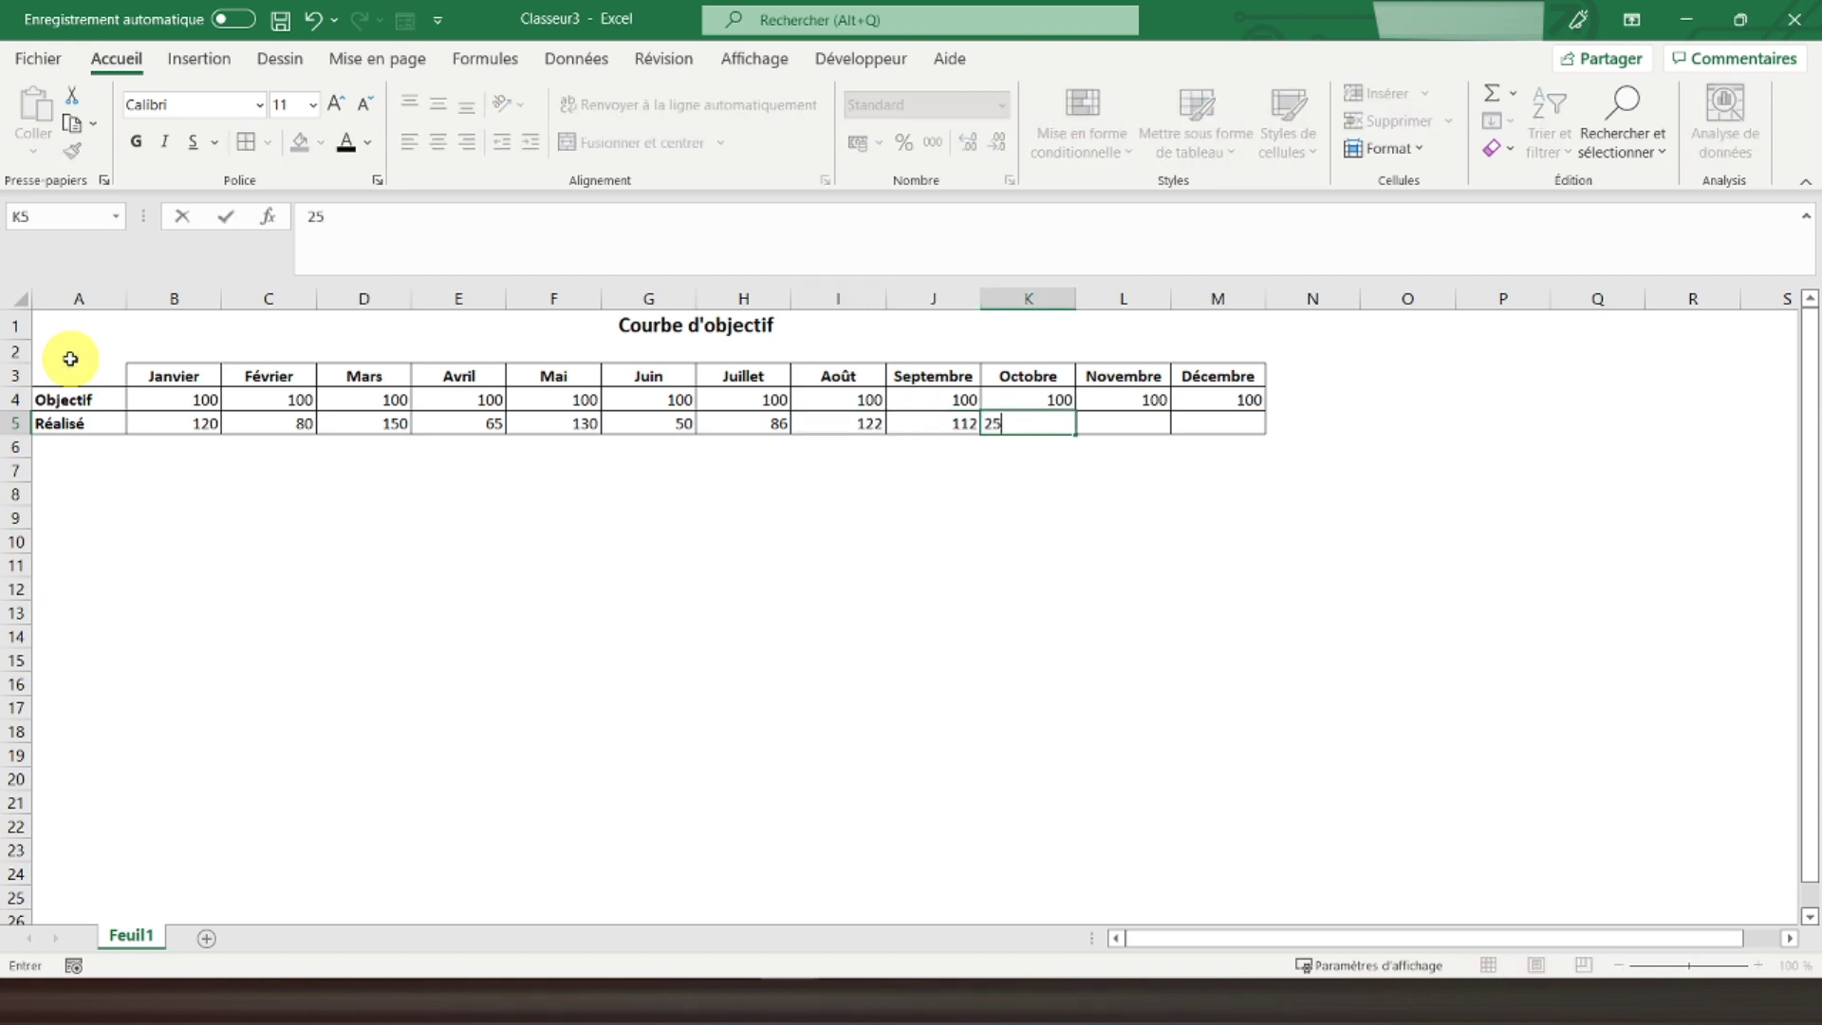
{"action": "key", "text": "Tab"}
{"action": "type", "text": "1"}
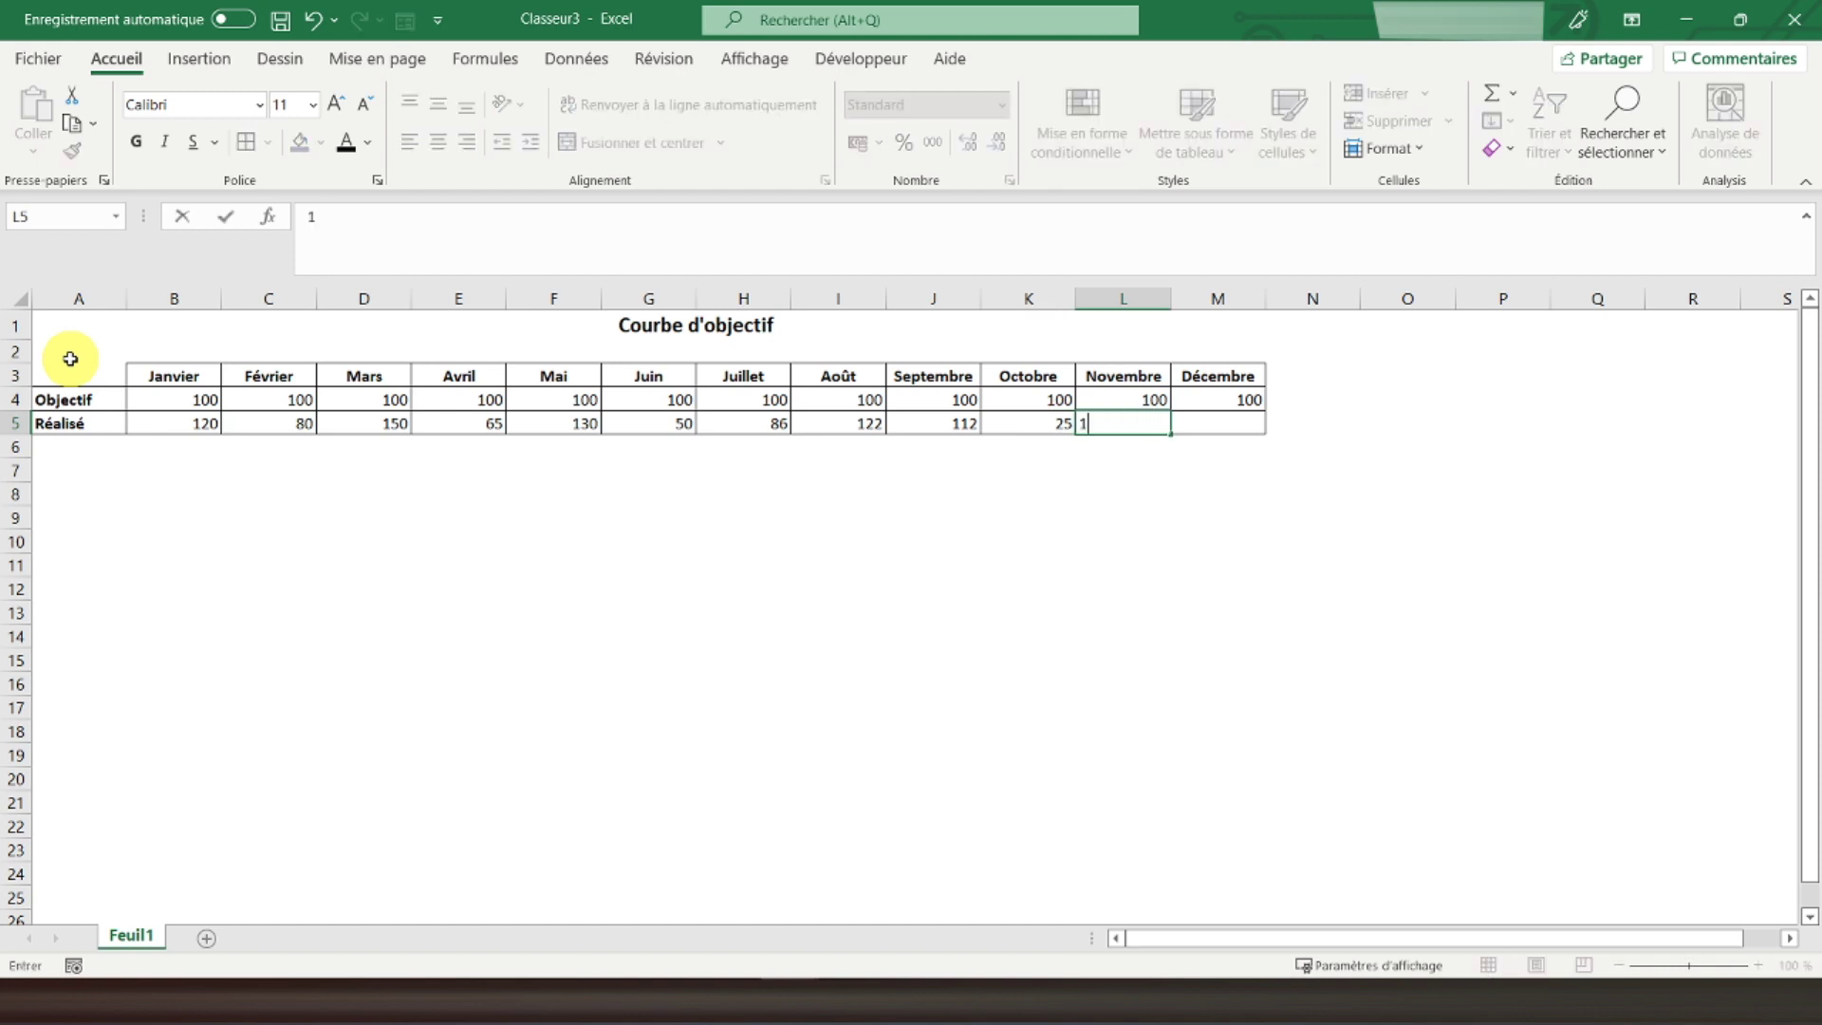
{"action": "key", "text": "Tab"}
{"action": "type", "text": "85"}
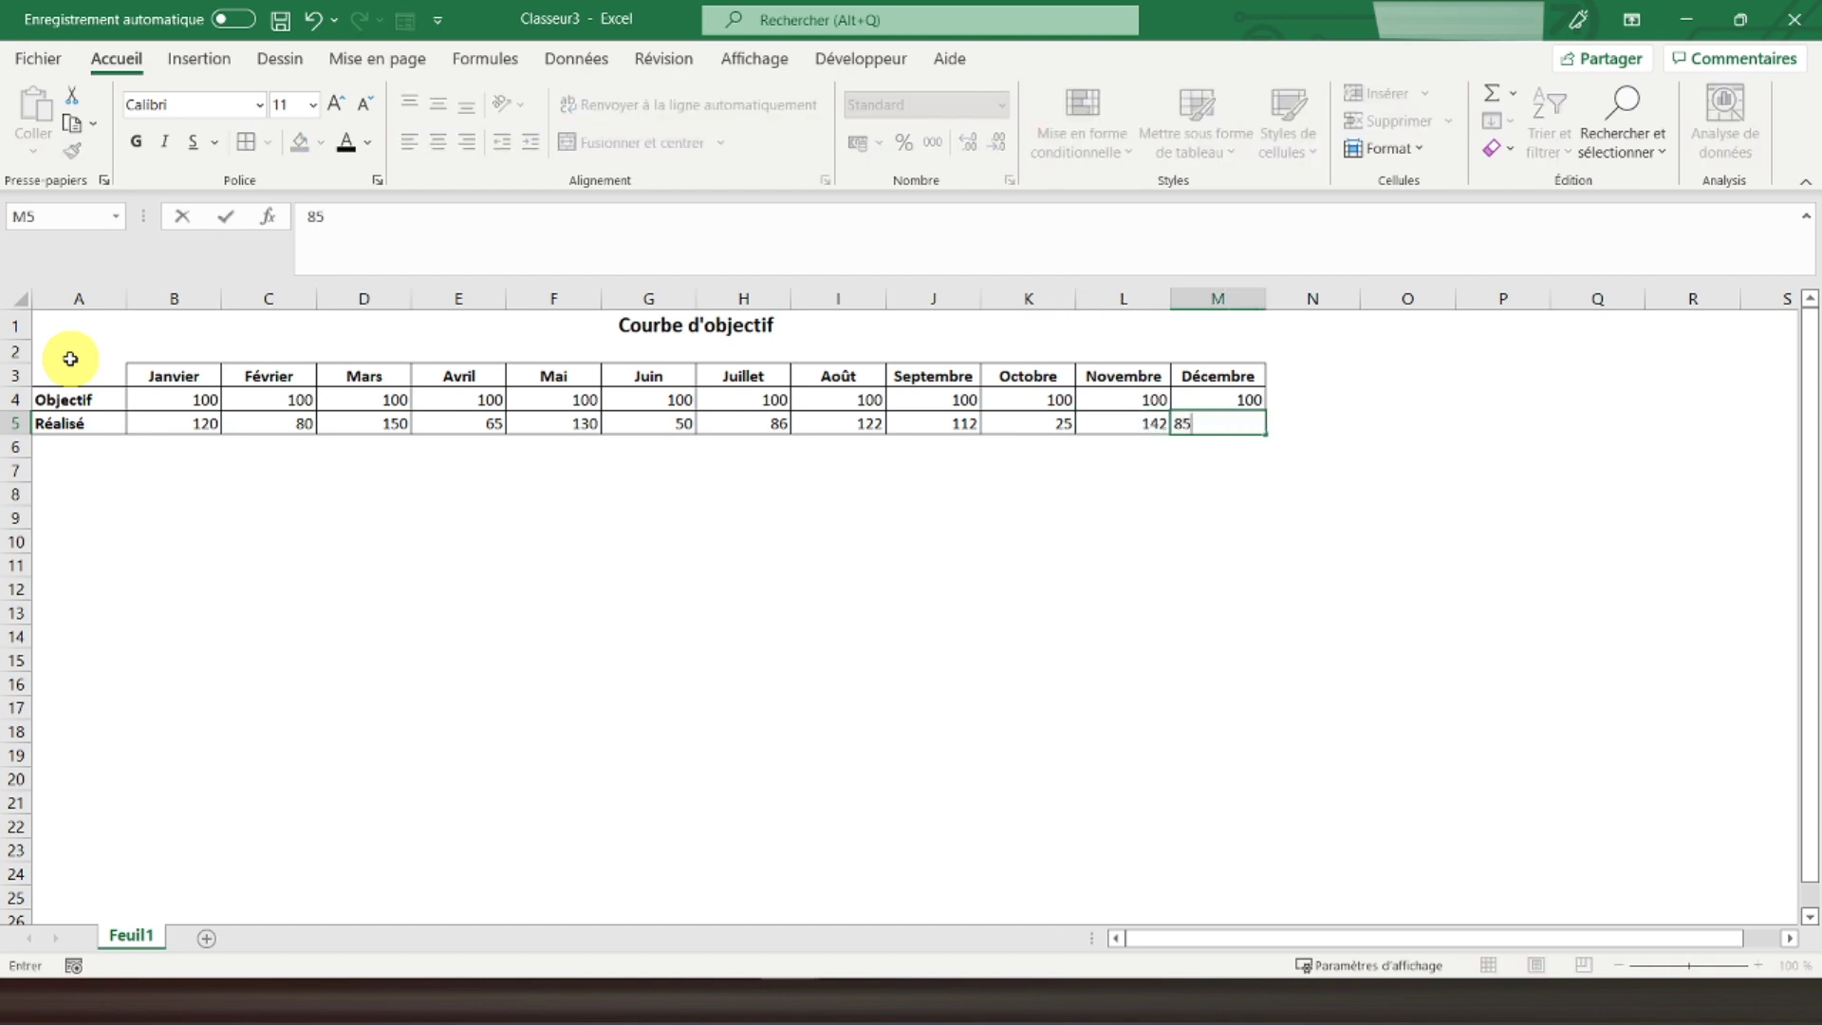
{"action": "key", "text": "Return"}
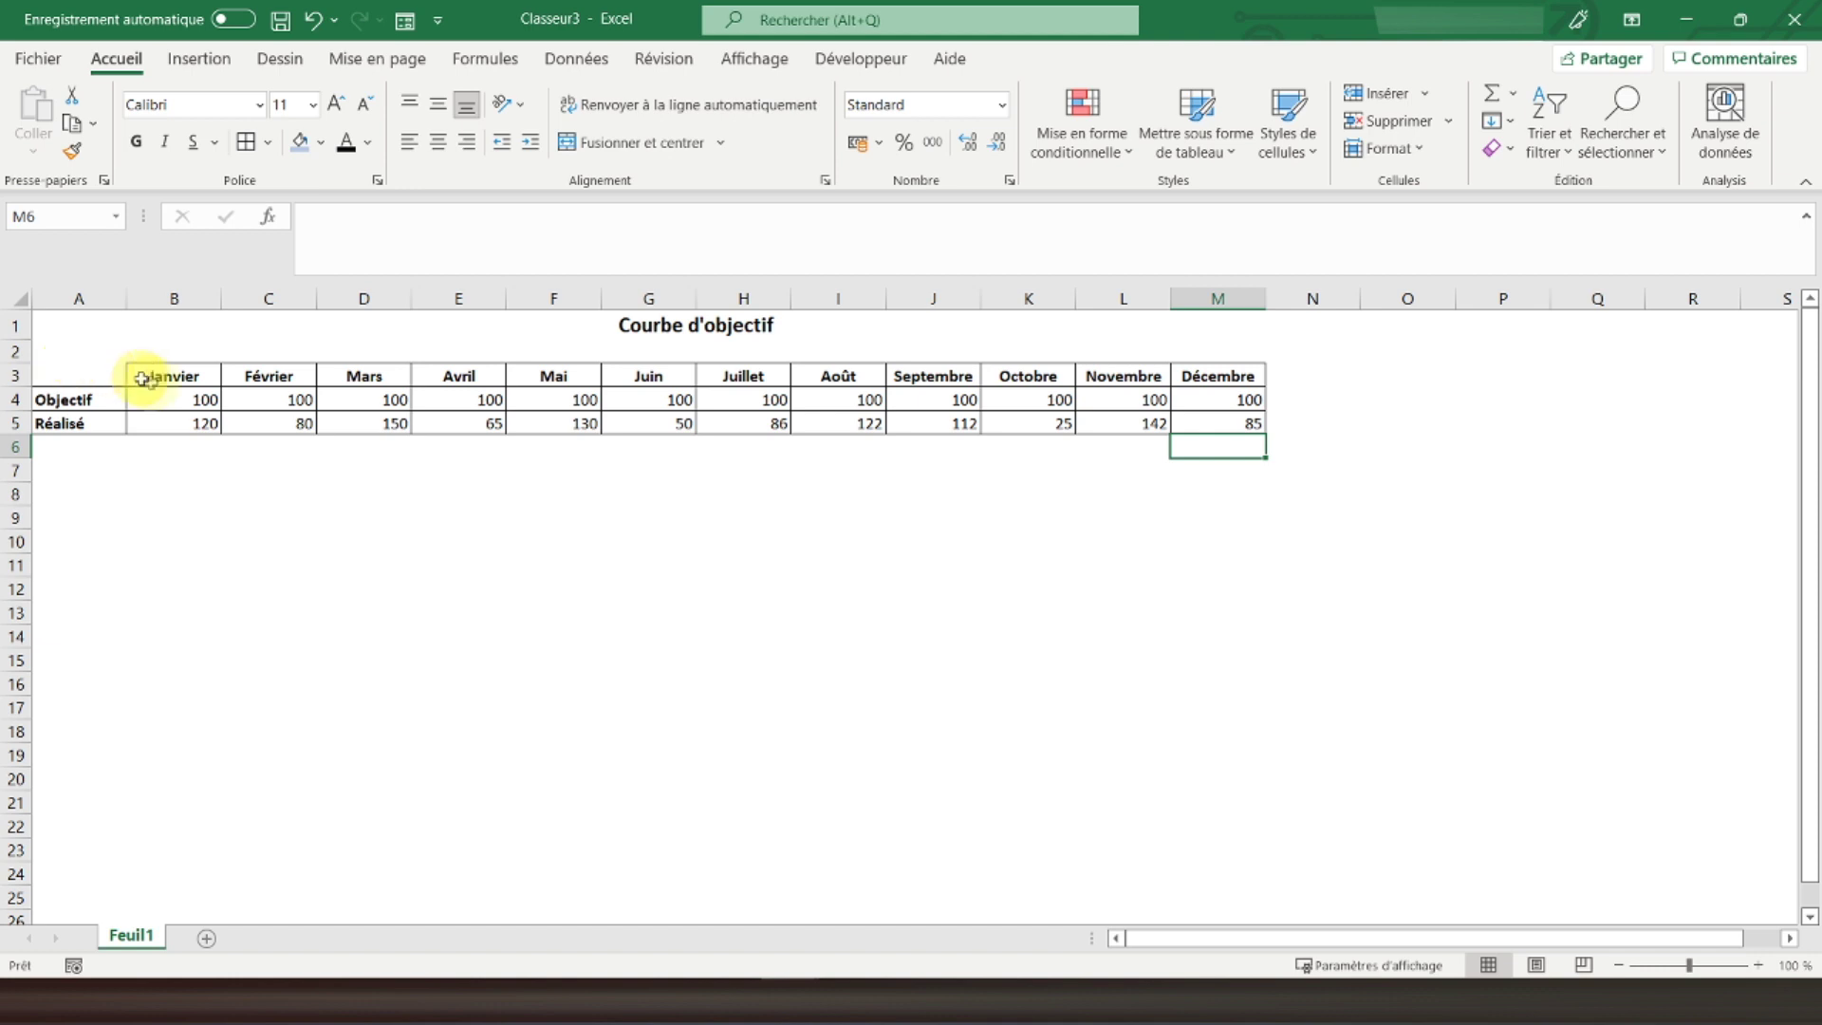
{"action": "left_click_drag", "start_coordinate": [187, 422], "coordinate": [1229, 426]}
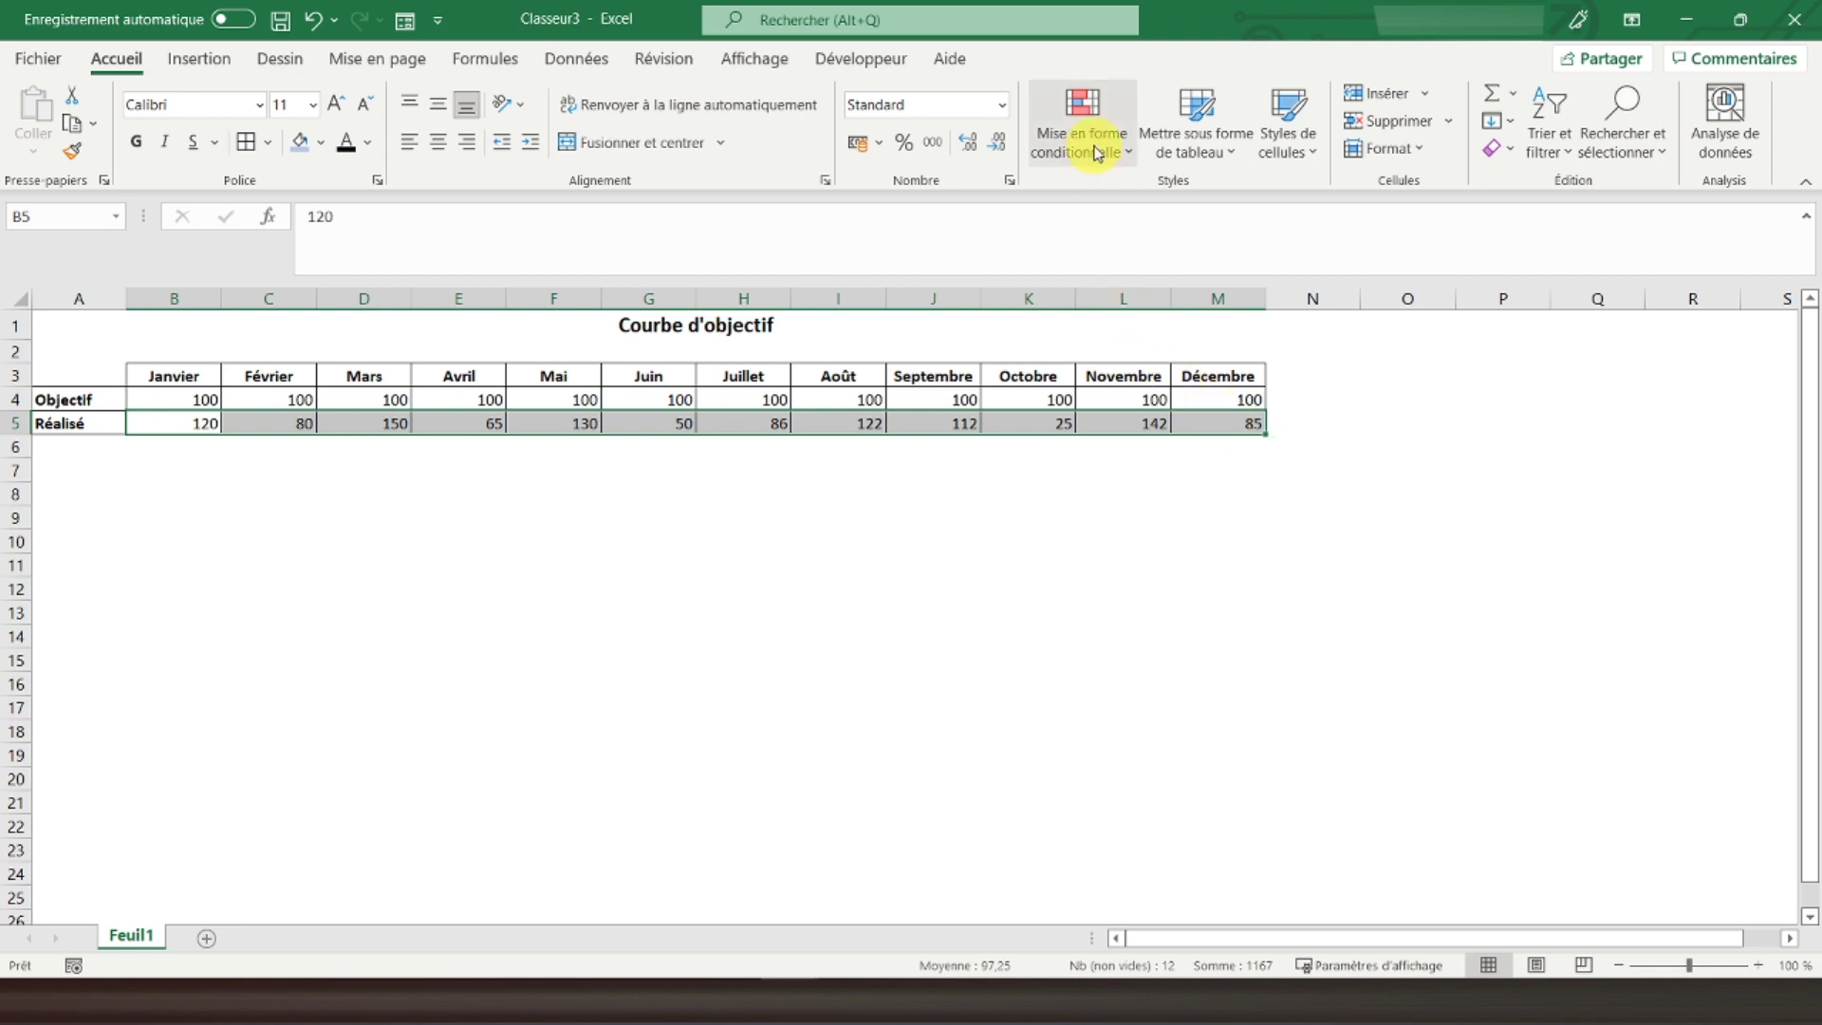
Create a Greater Than highlight rule on B5 comparing against the objective $B$4.
{"action": "left_click", "coordinate": [1096, 152]}
{"action": "mouse_move", "coordinate": [1217, 199]}
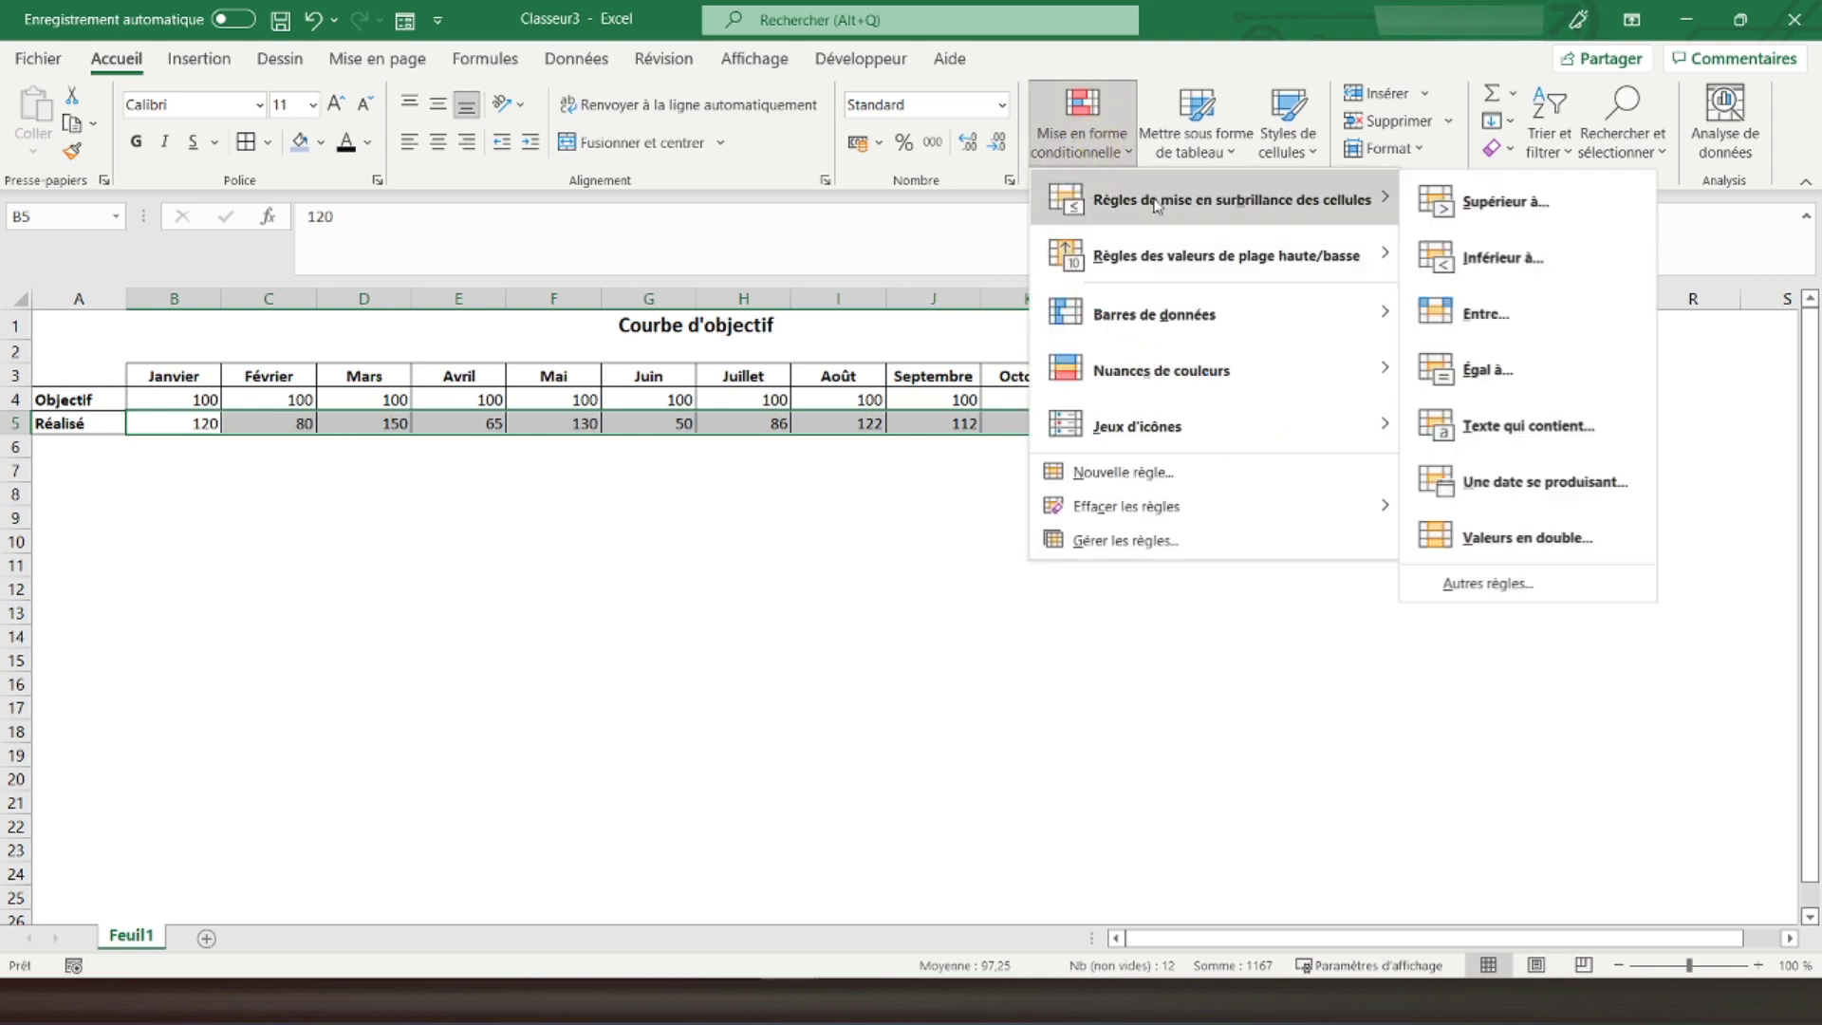
{"action": "left_click", "coordinate": [1509, 201]}
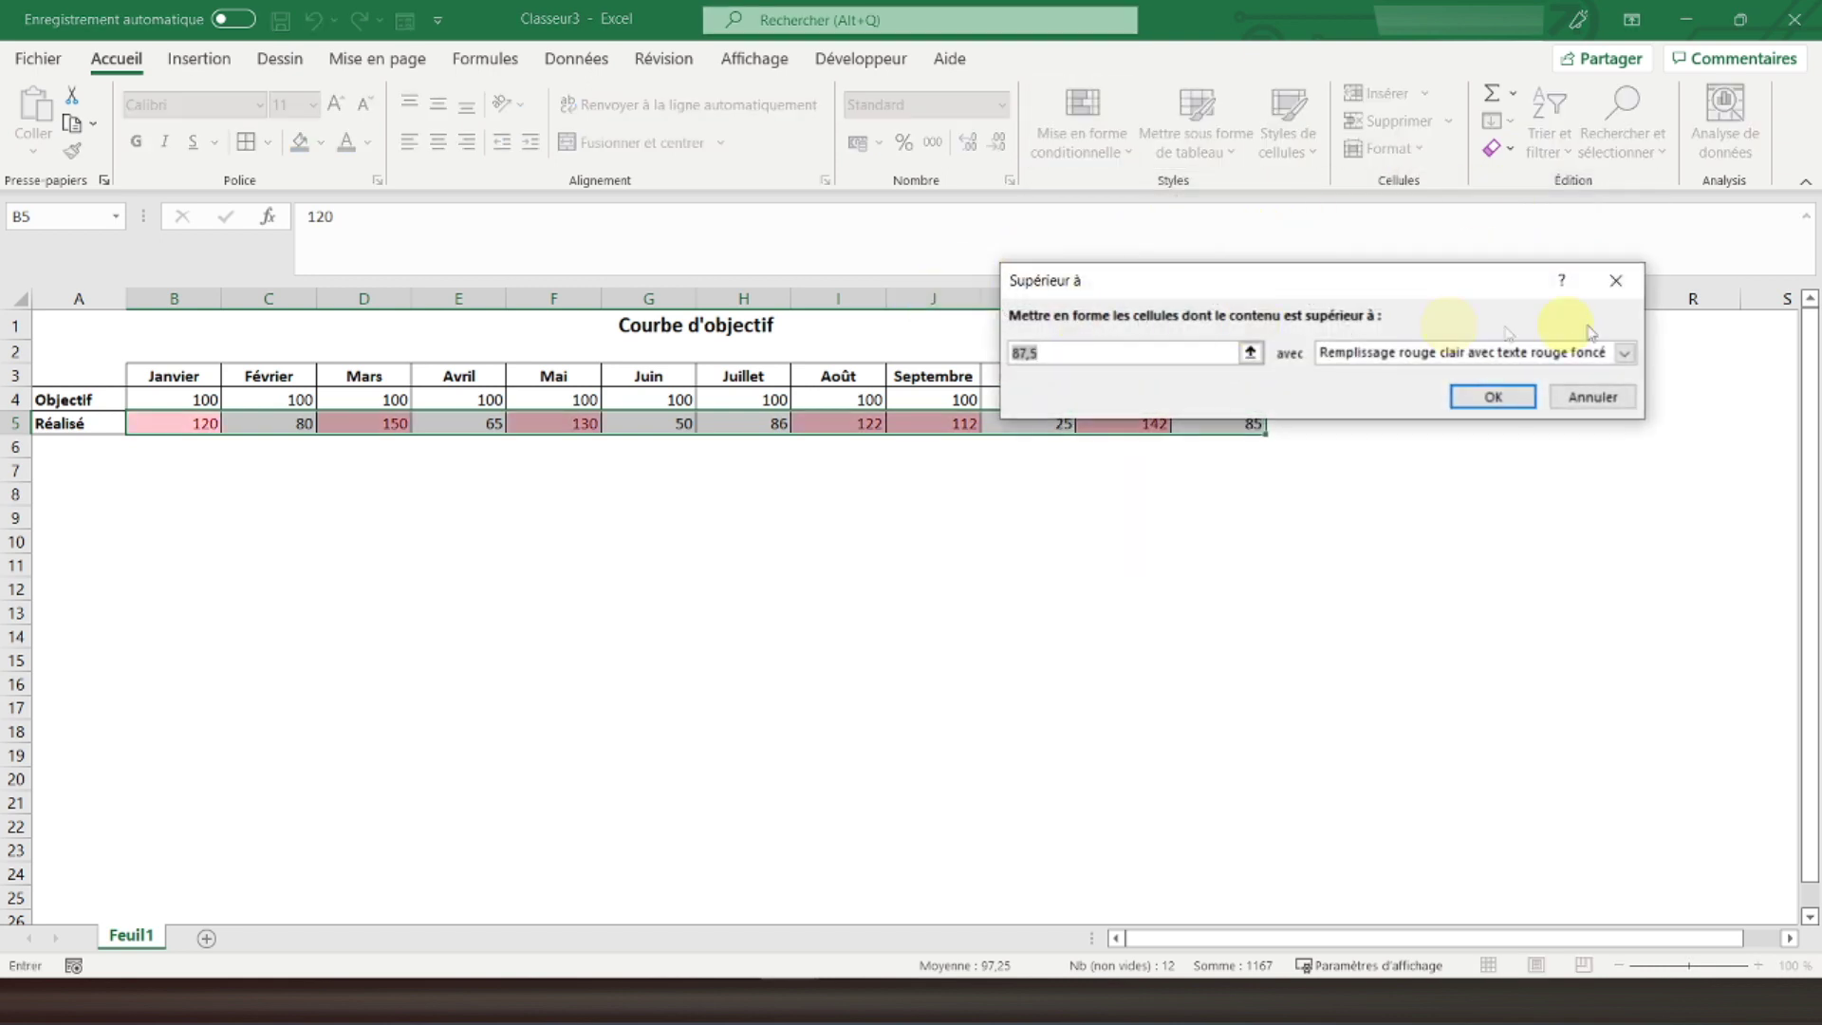
{"action": "left_click", "coordinate": [1623, 284]}
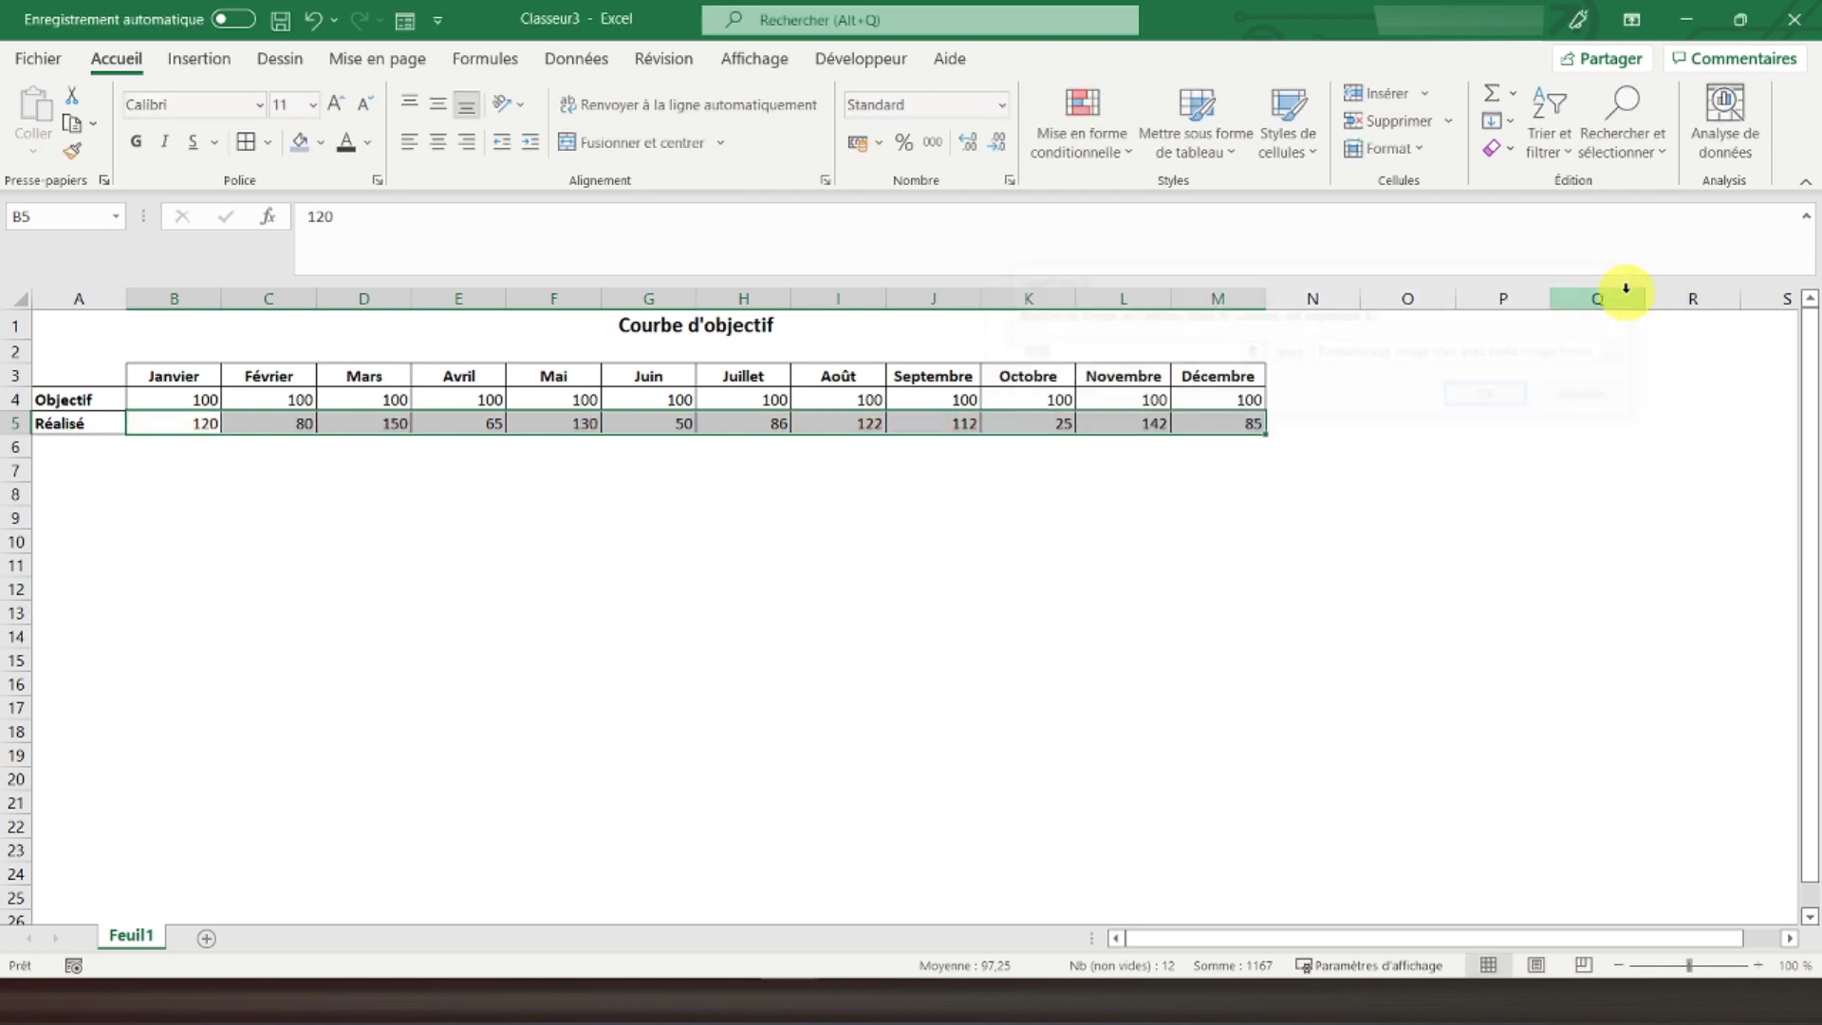
{"action": "left_click", "coordinate": [171, 424]}
{"action": "left_click", "coordinate": [1078, 139]}
{"action": "mouse_move", "coordinate": [1213, 199]}
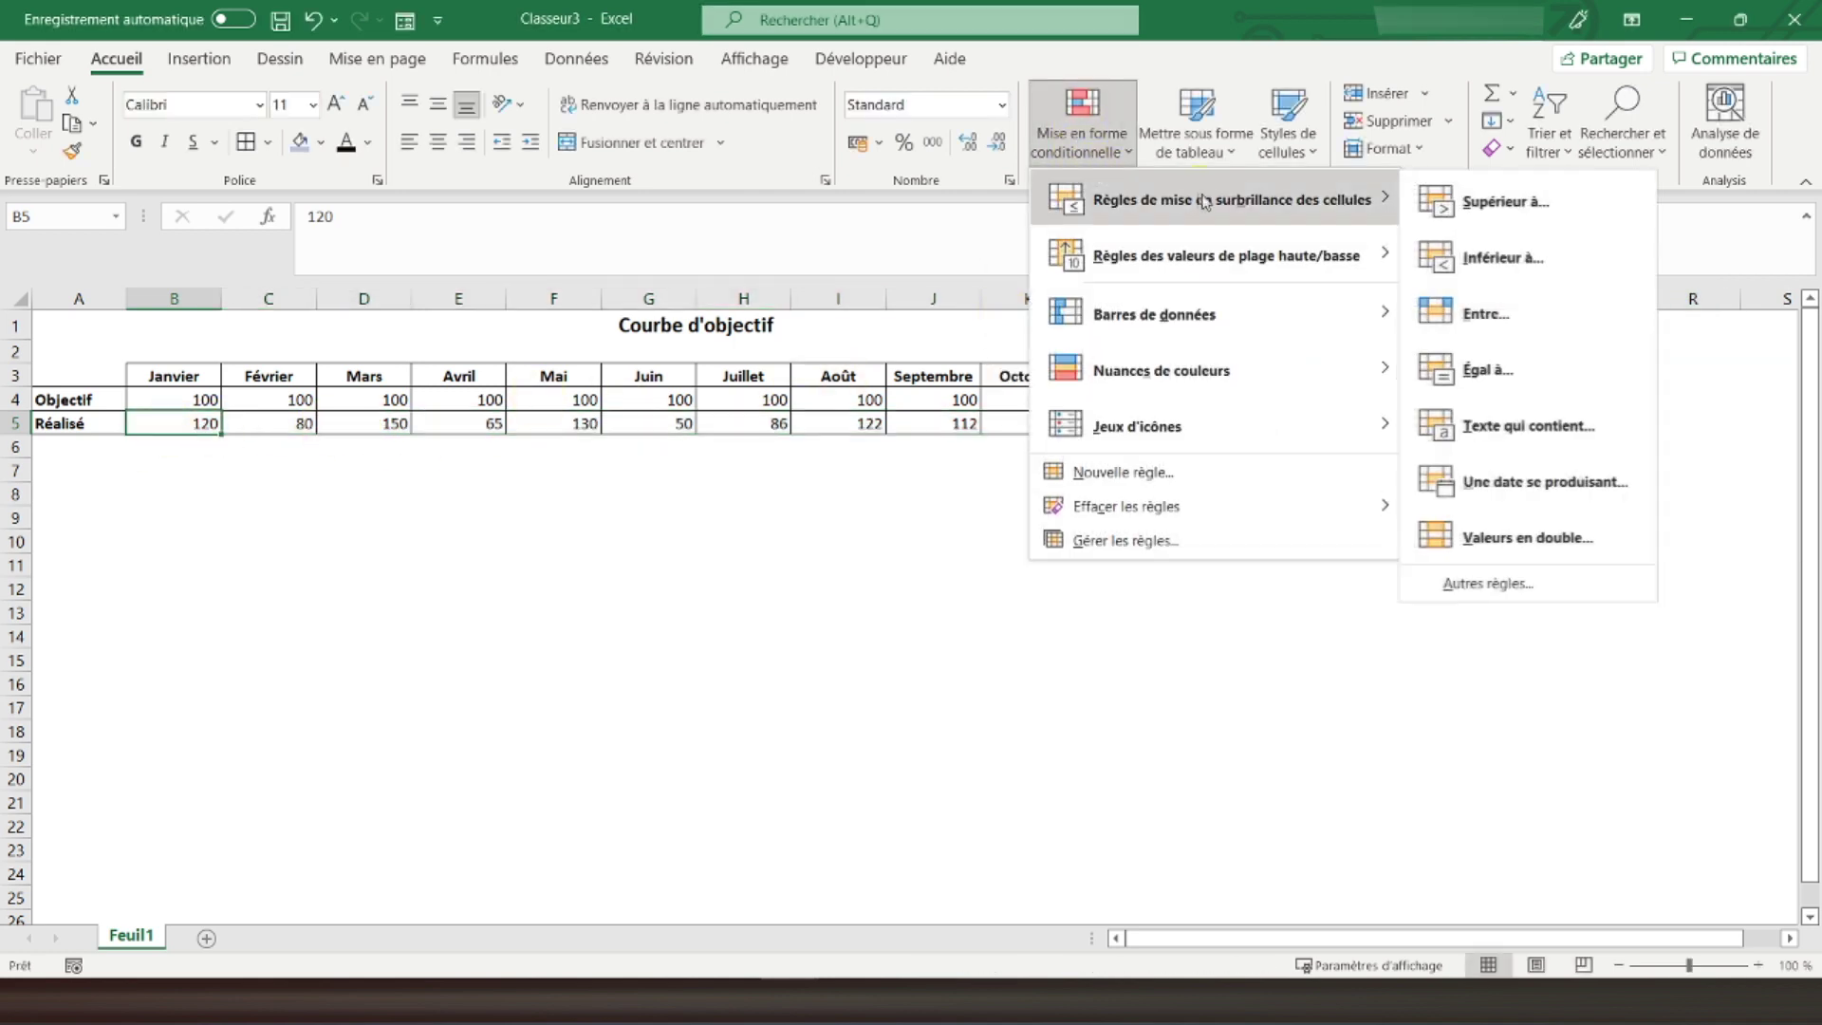
{"action": "left_click", "coordinate": [1530, 196]}
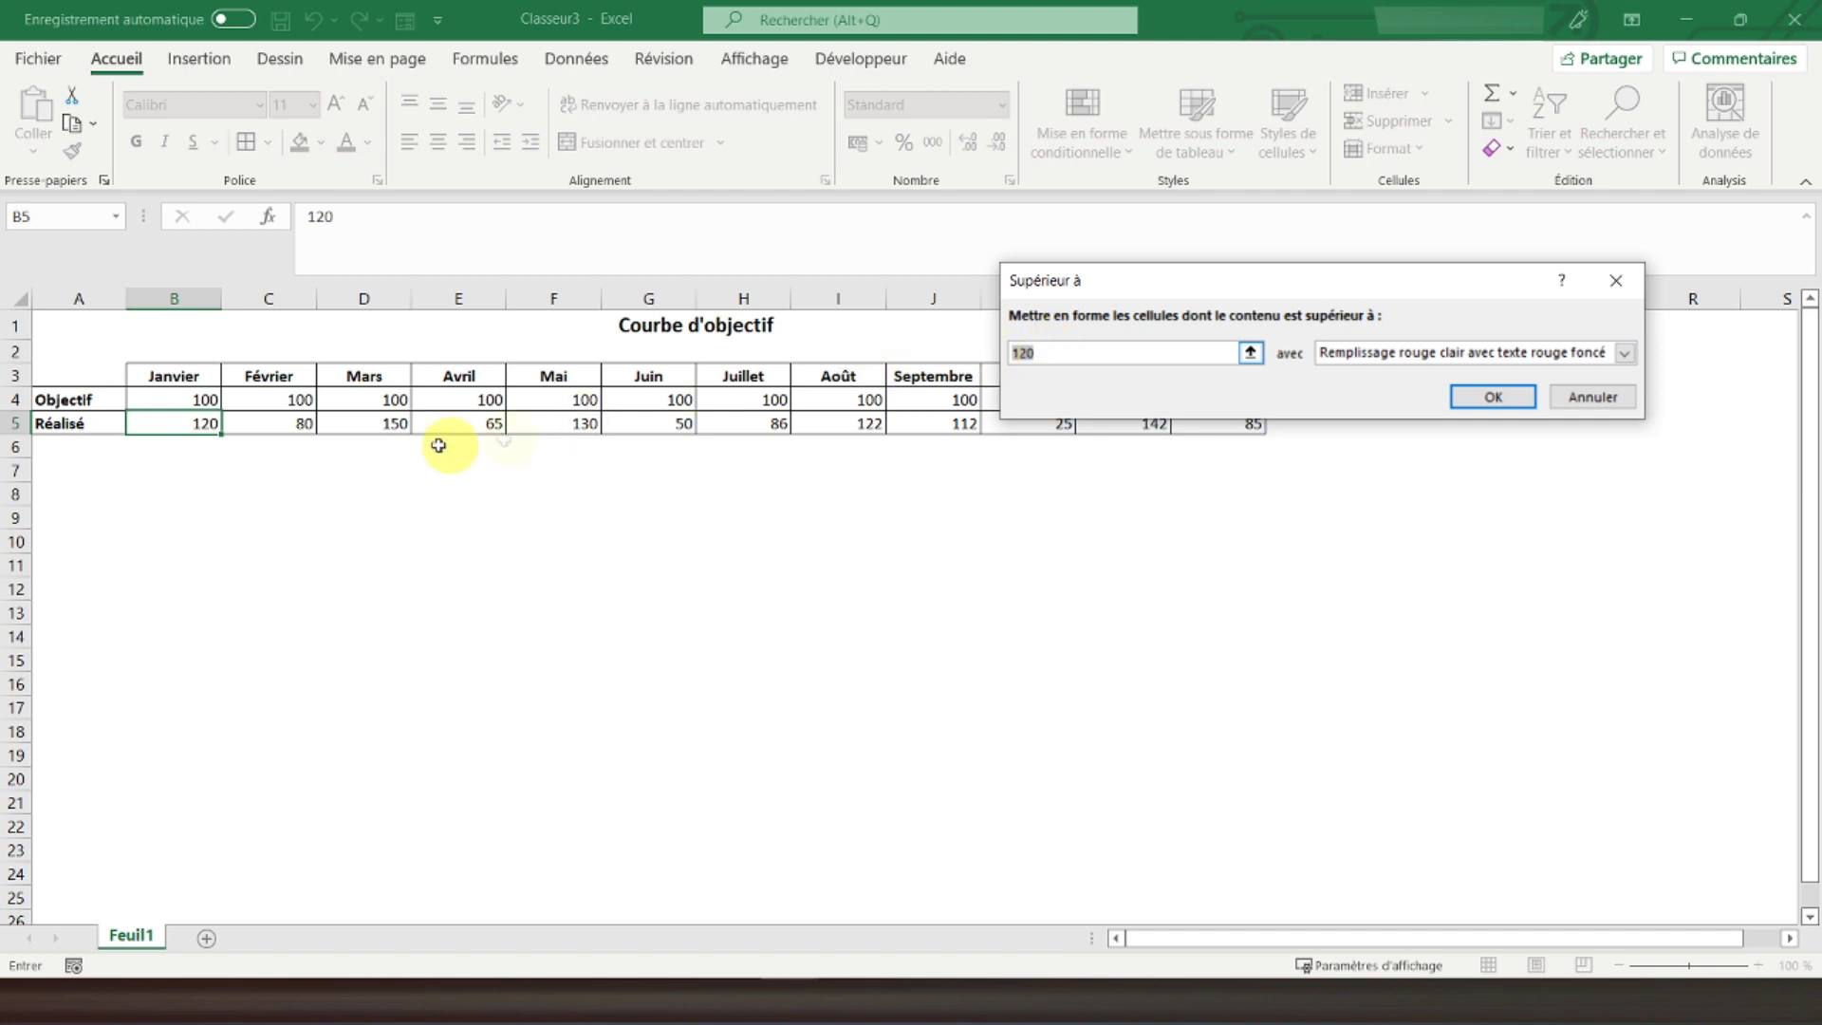
{"action": "left_click", "coordinate": [170, 399]}
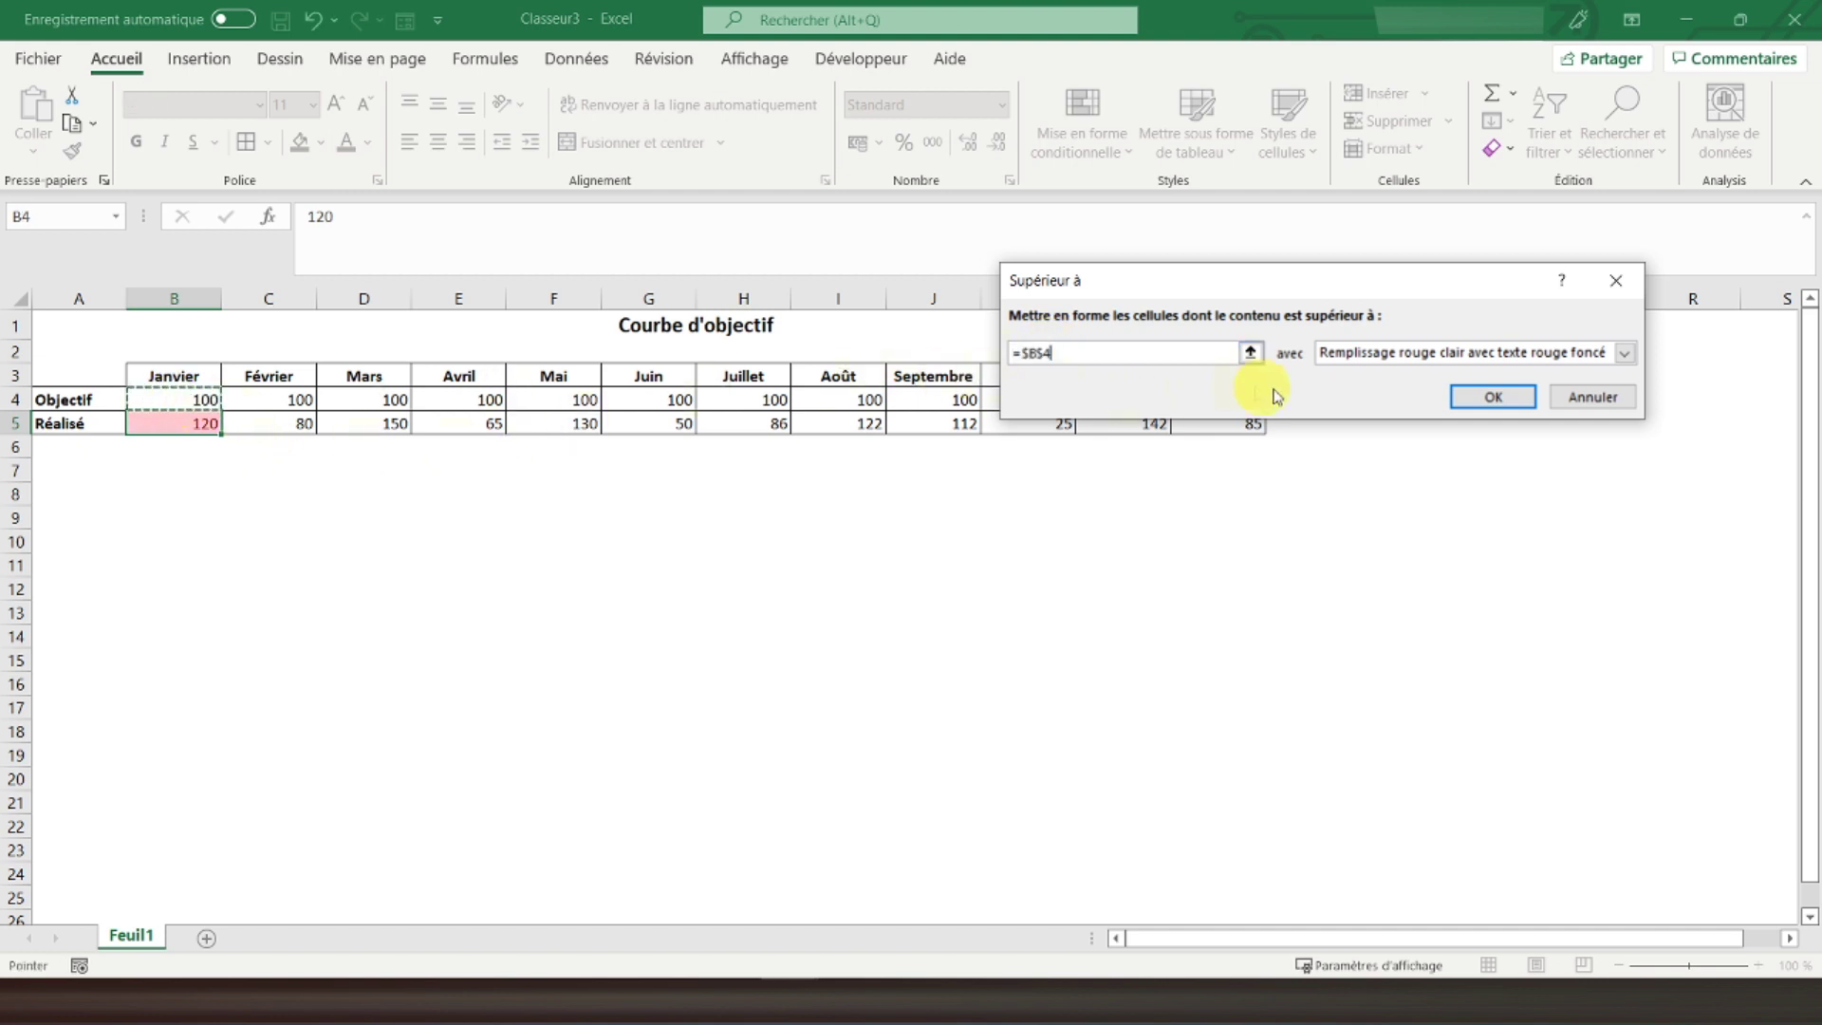
Give the Greater Than rule a custom bold green font and apply it.
{"action": "left_click", "coordinate": [1625, 353]}
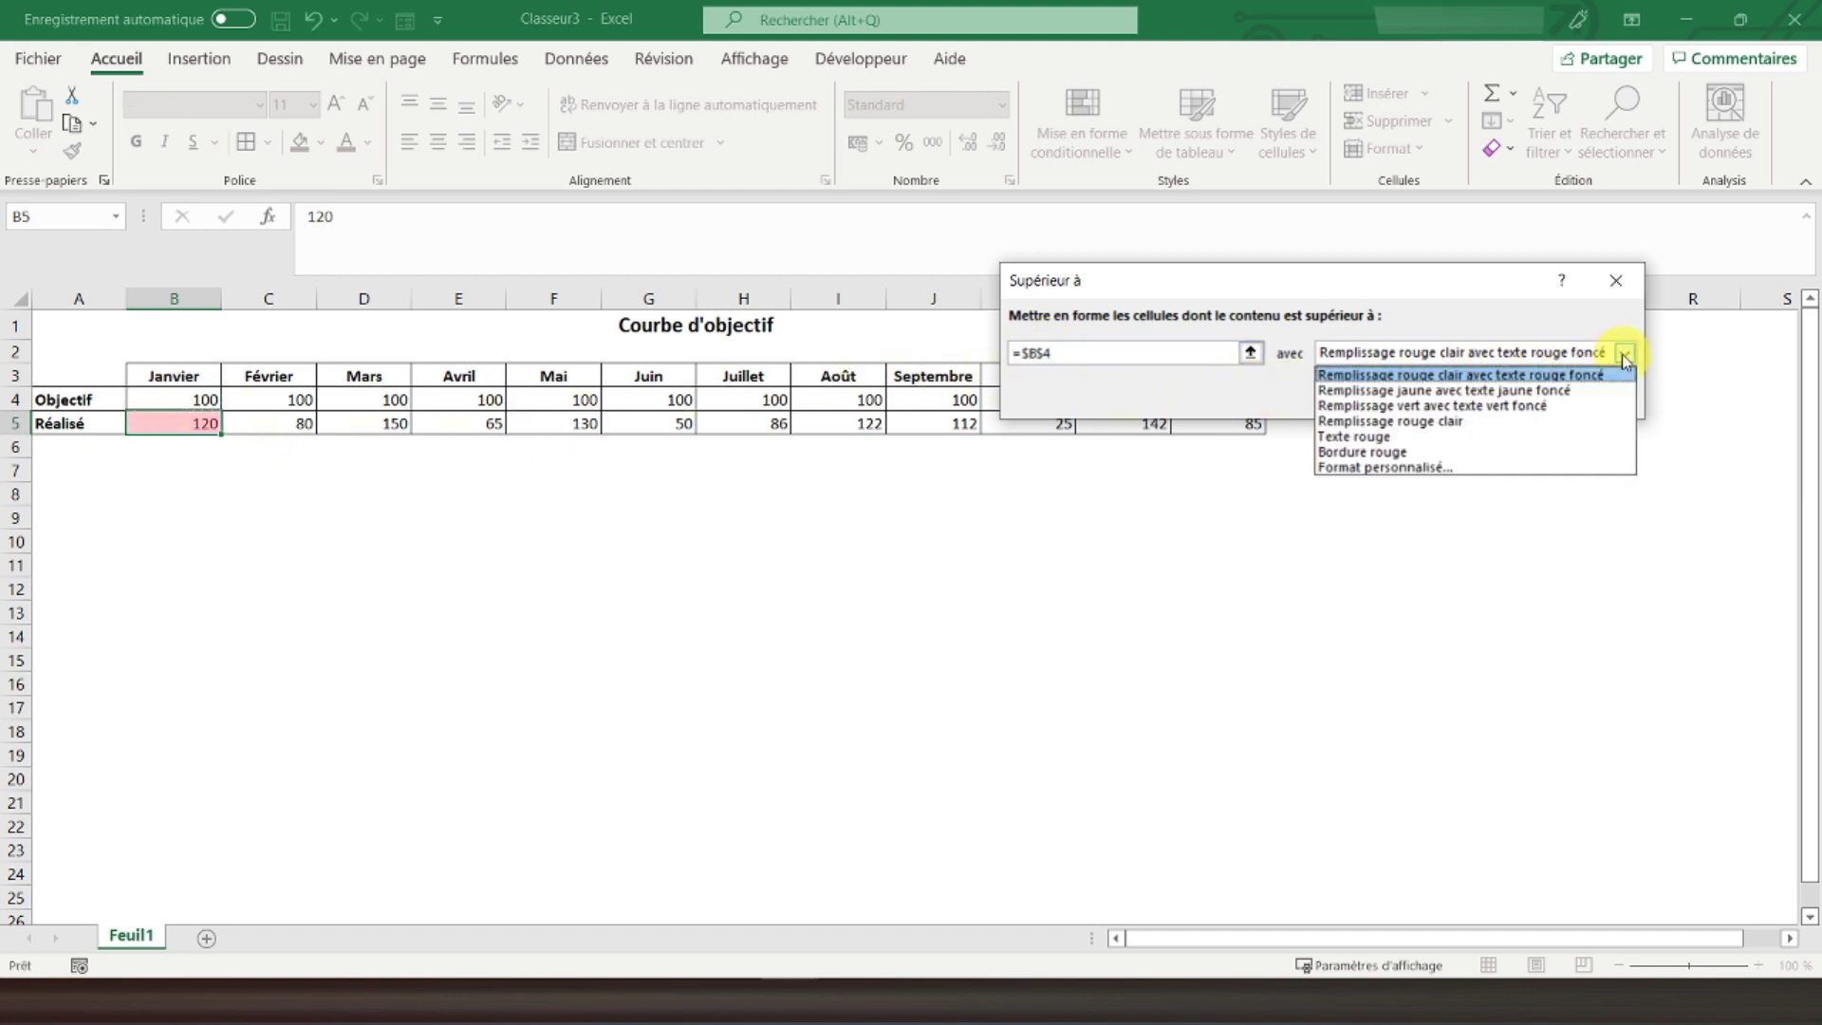
{"action": "left_click", "coordinate": [1367, 467]}
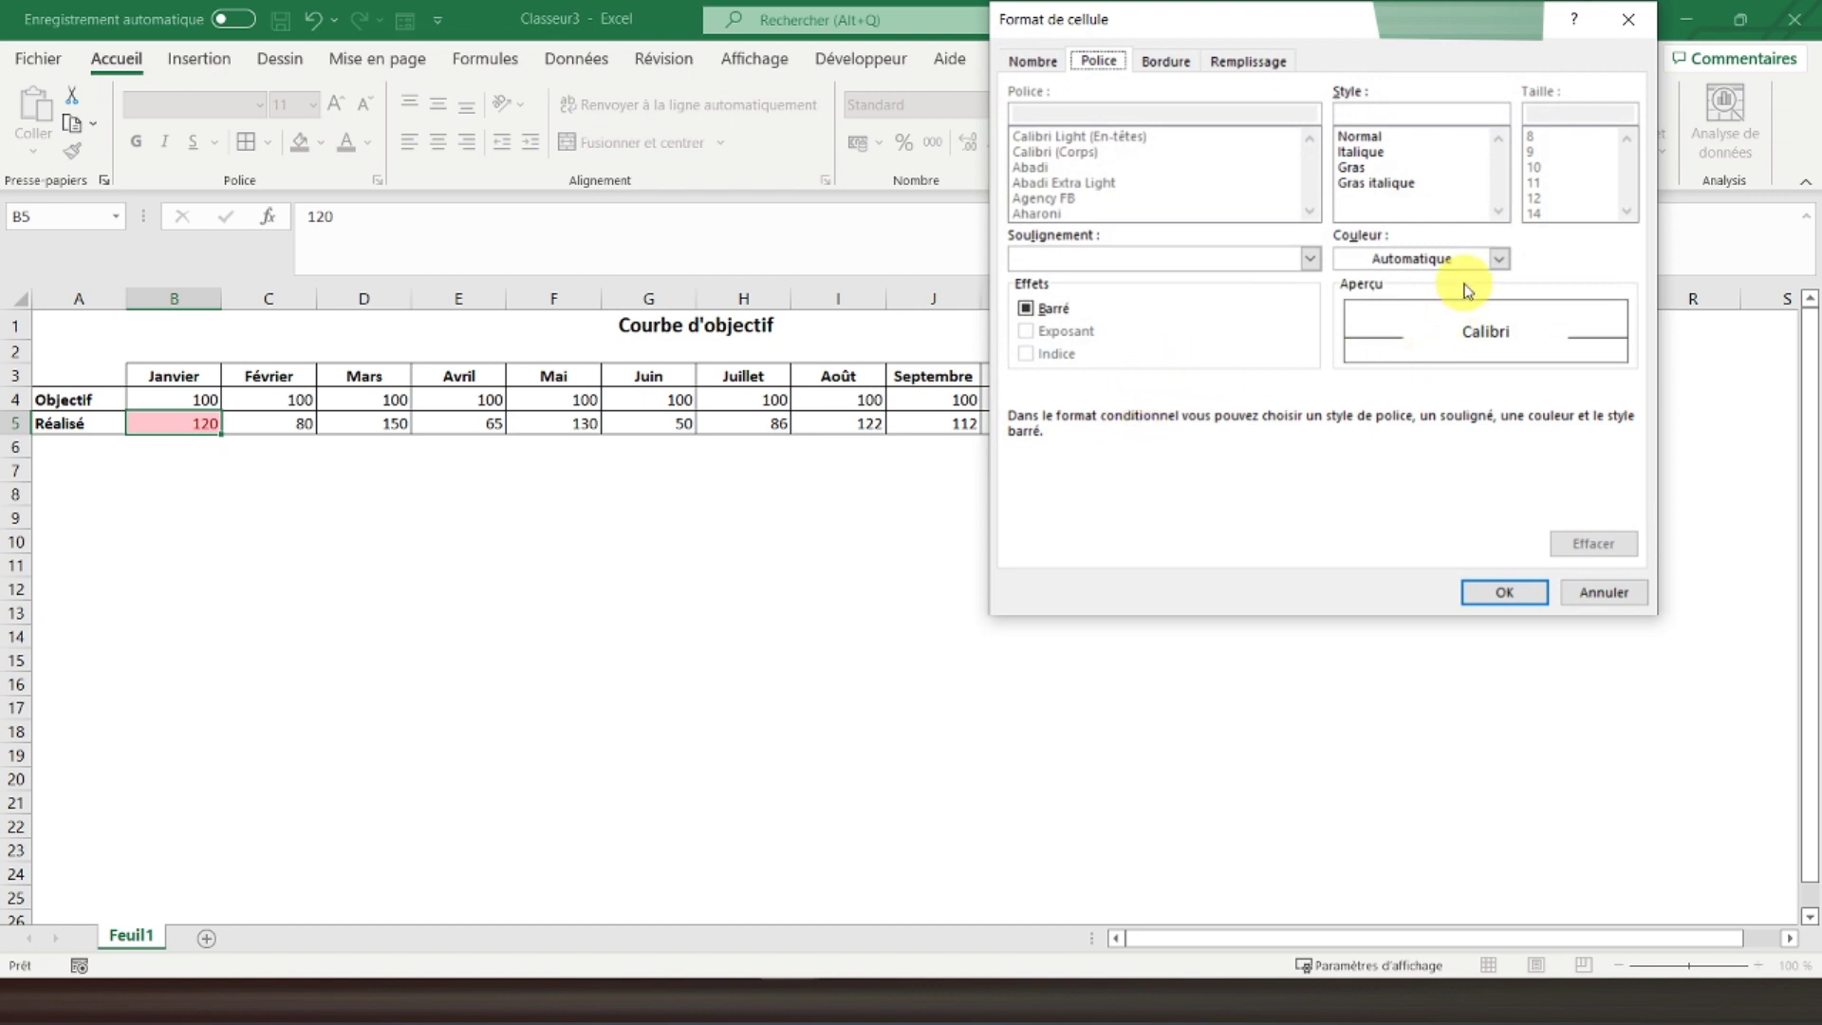
{"action": "left_click", "coordinate": [1455, 264]}
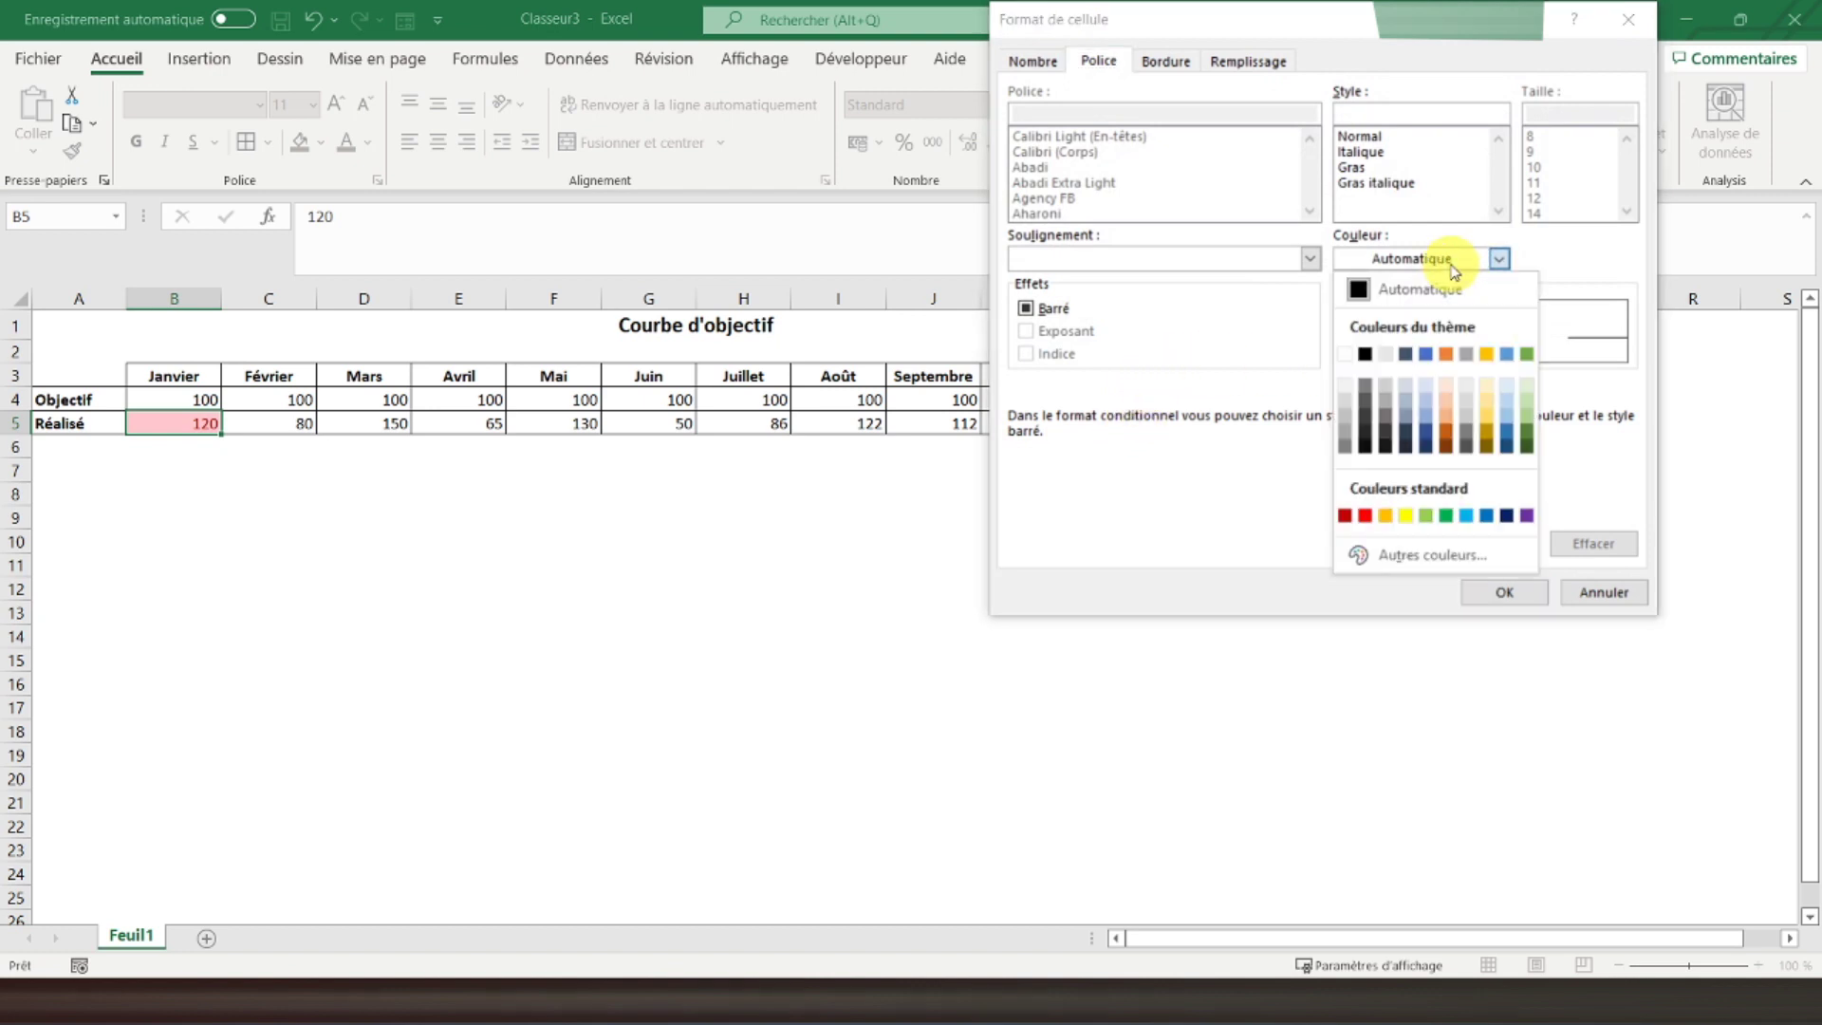
{"action": "left_click", "coordinate": [1445, 516]}
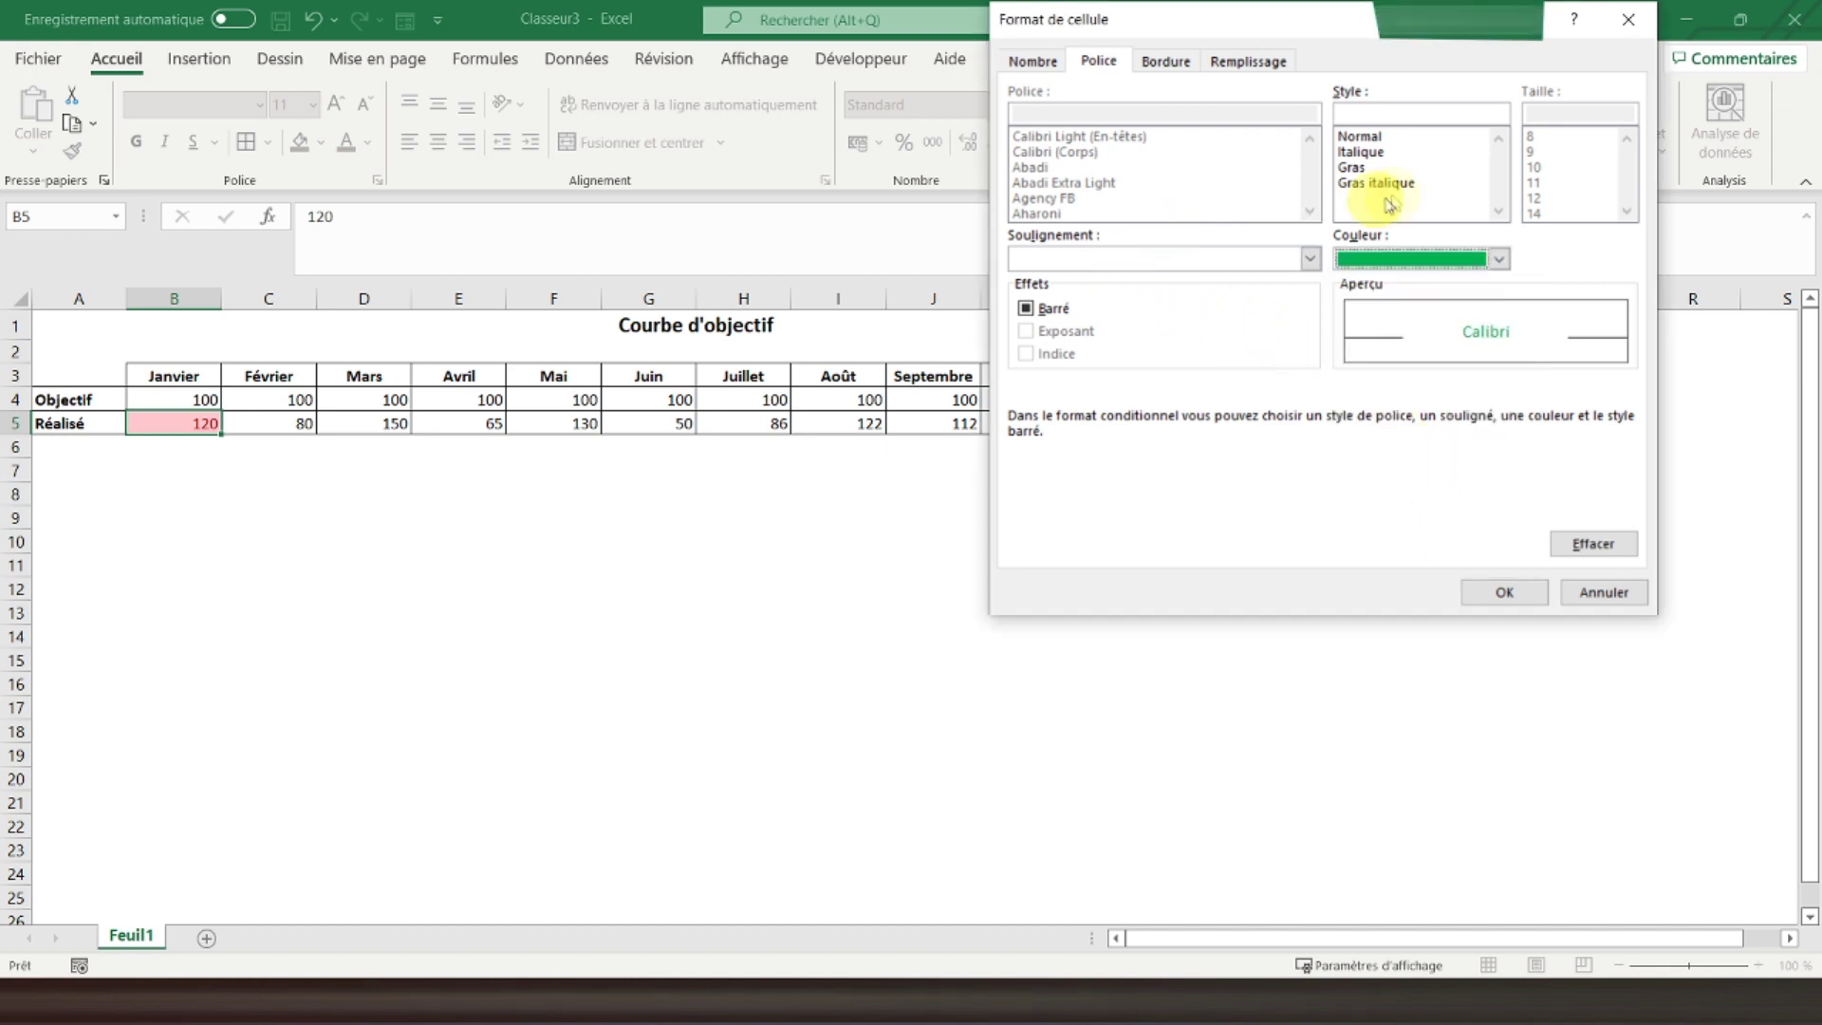
{"action": "left_click", "coordinate": [1356, 167]}
{"action": "left_click", "coordinate": [1504, 590]}
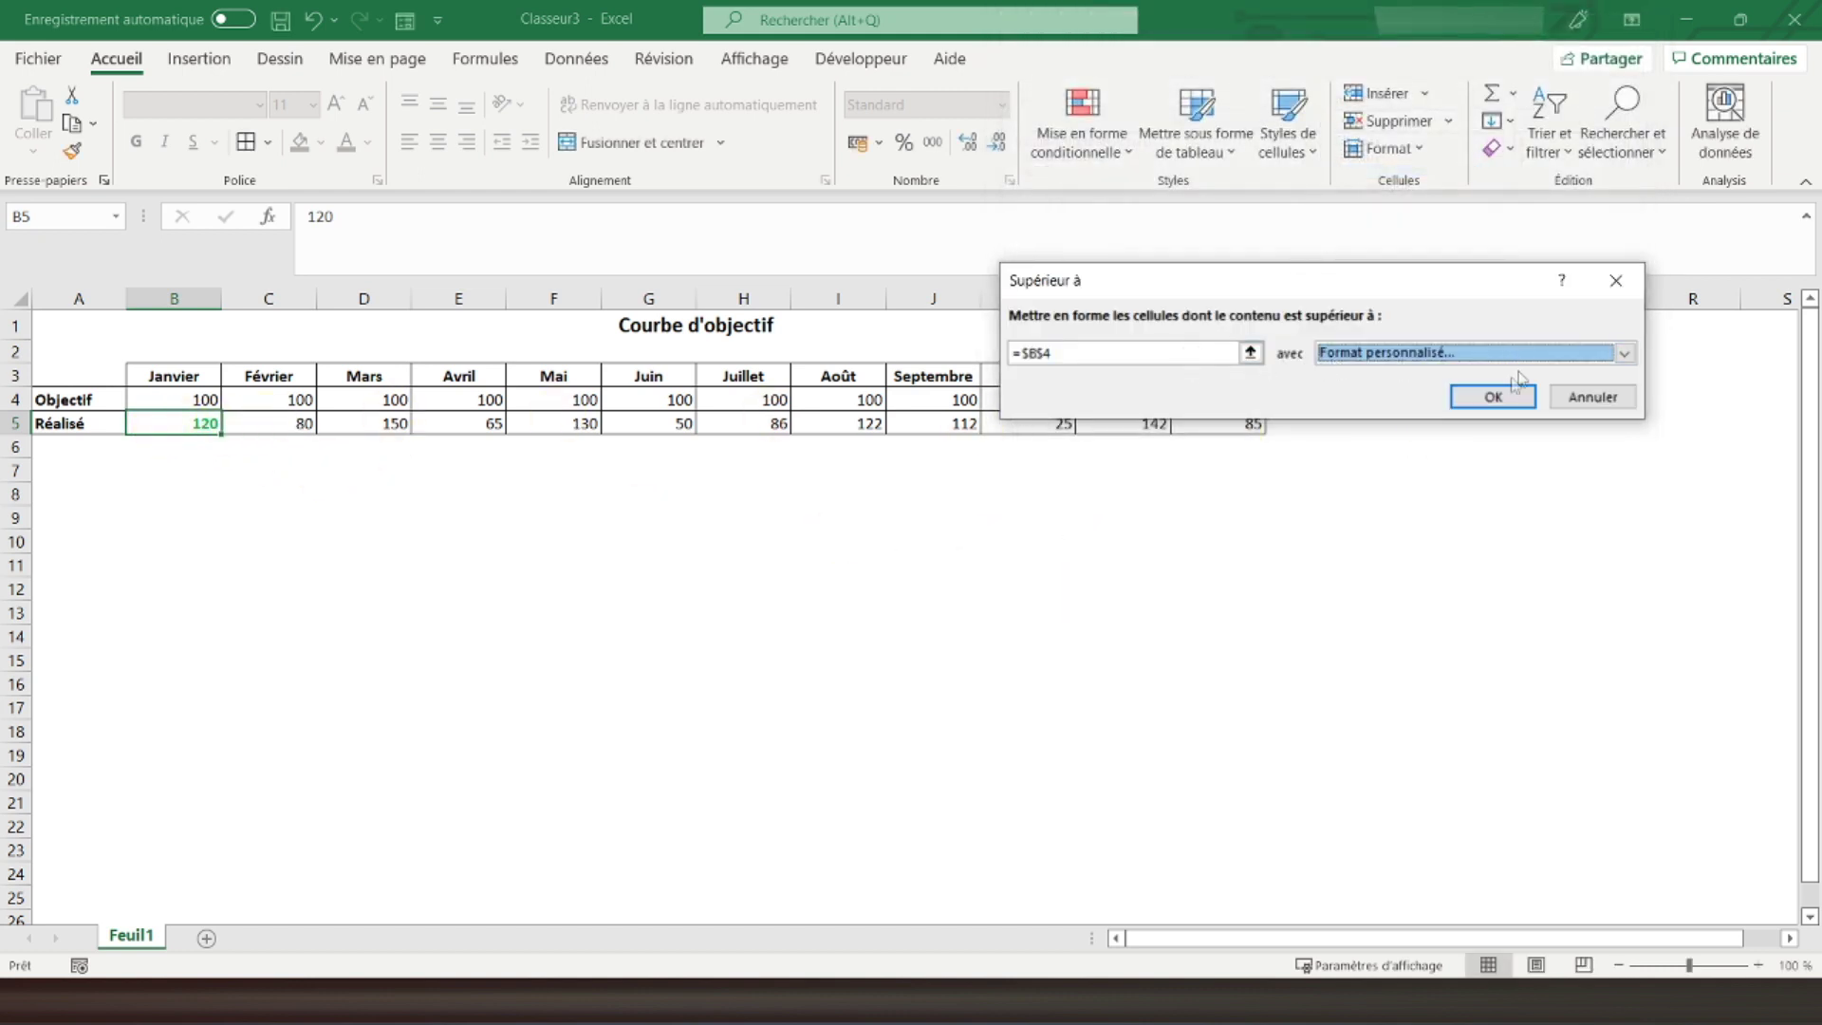
{"action": "left_click", "coordinate": [1498, 397]}
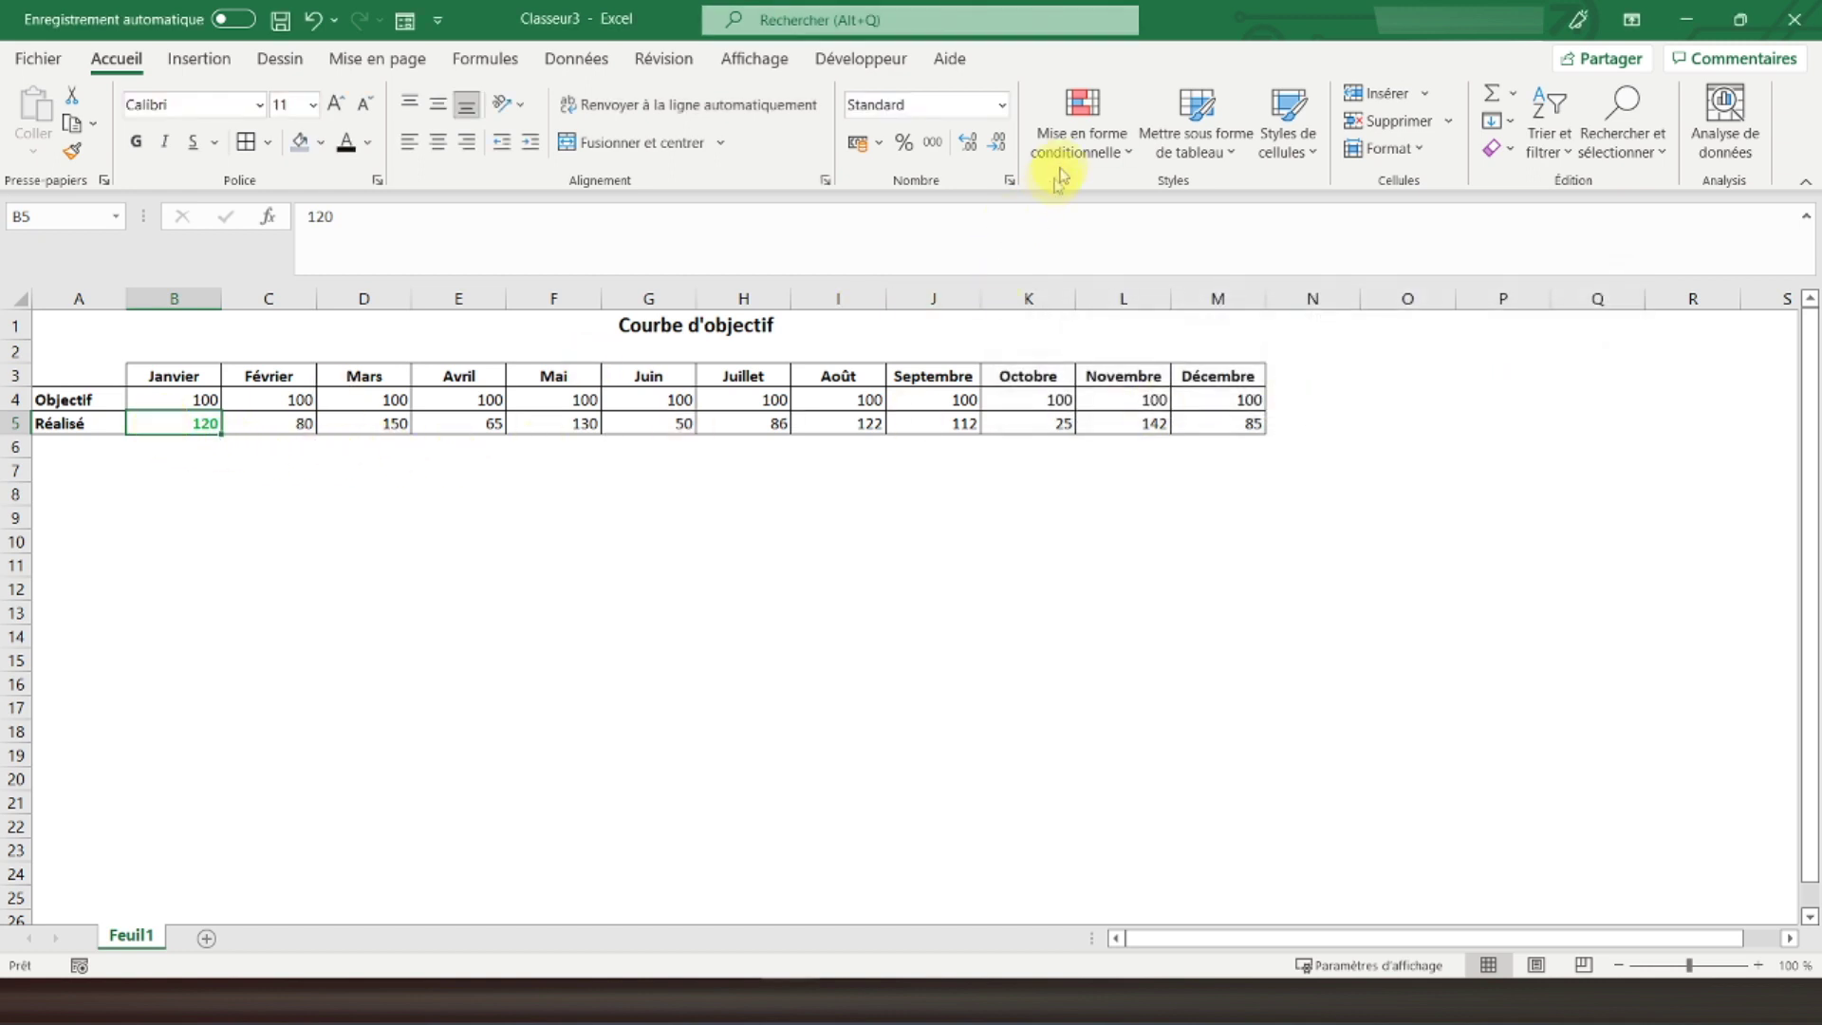
{"action": "left_click", "coordinate": [1082, 143]}
{"action": "mouse_move", "coordinate": [1210, 200]}
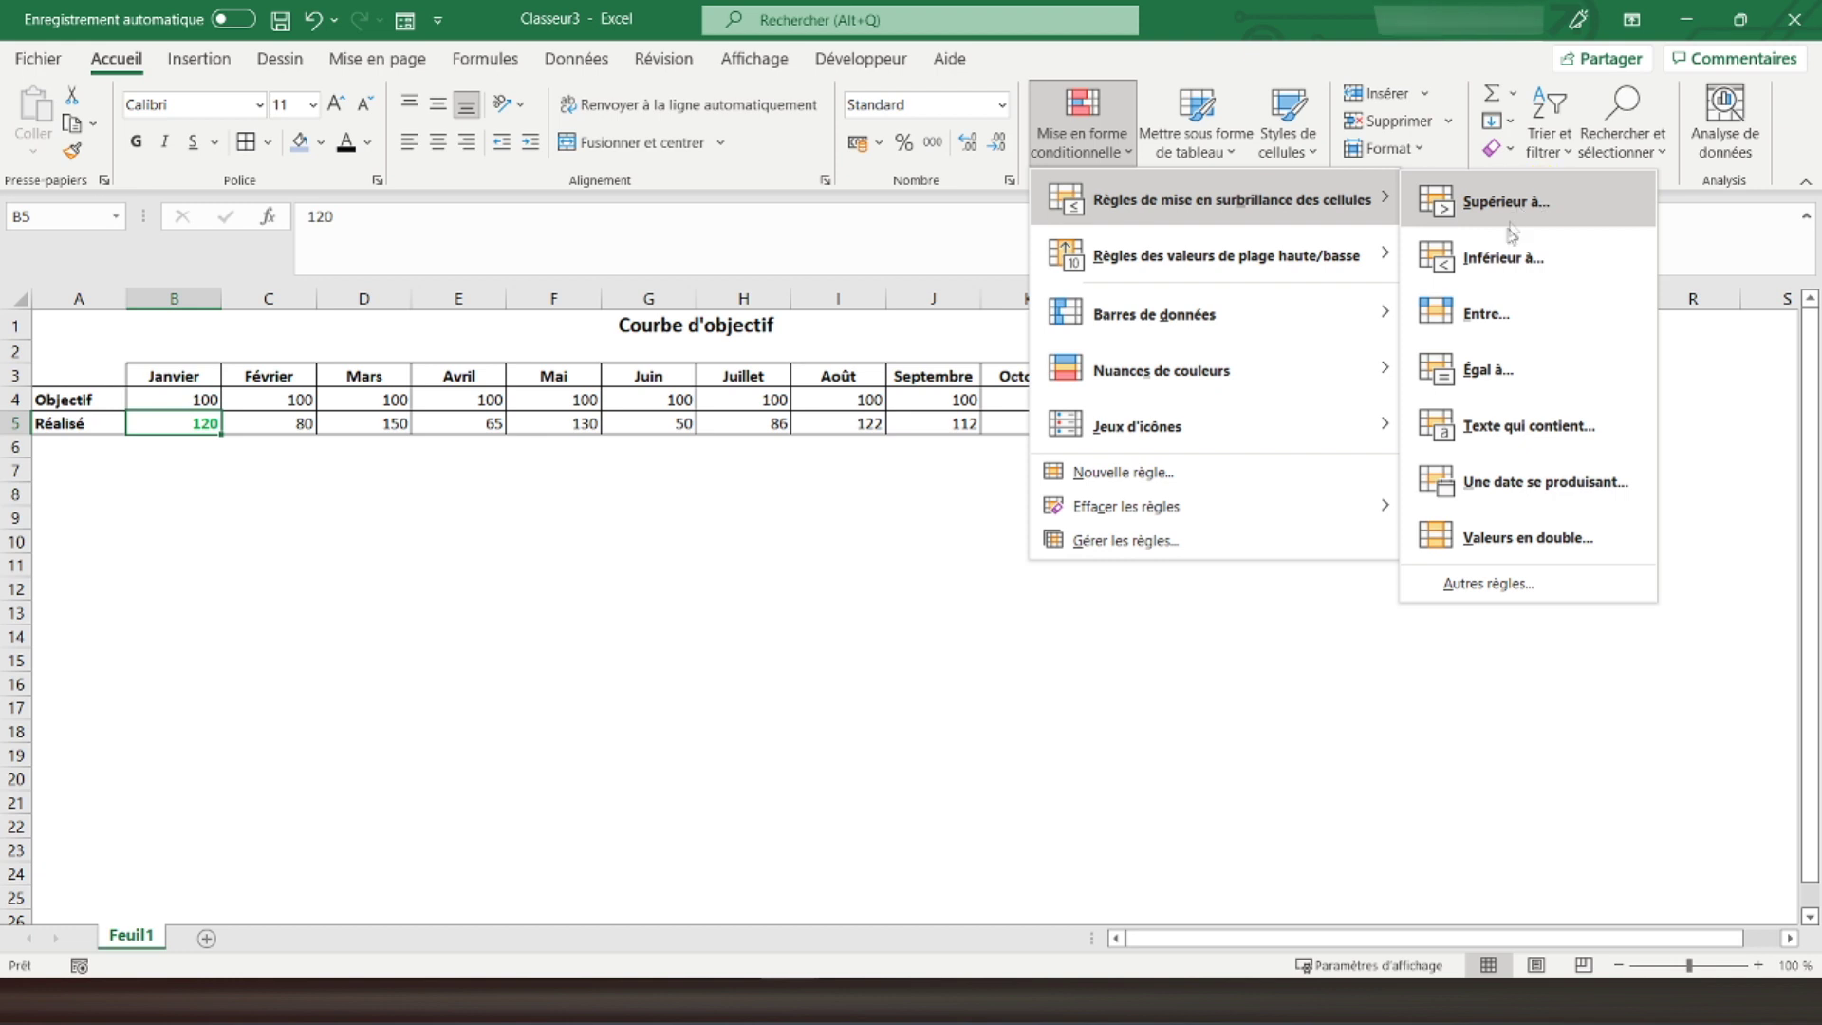
Add a Less Than rule on B5 against $B$4 with a custom bold red font.
{"action": "left_click", "coordinate": [1538, 259]}
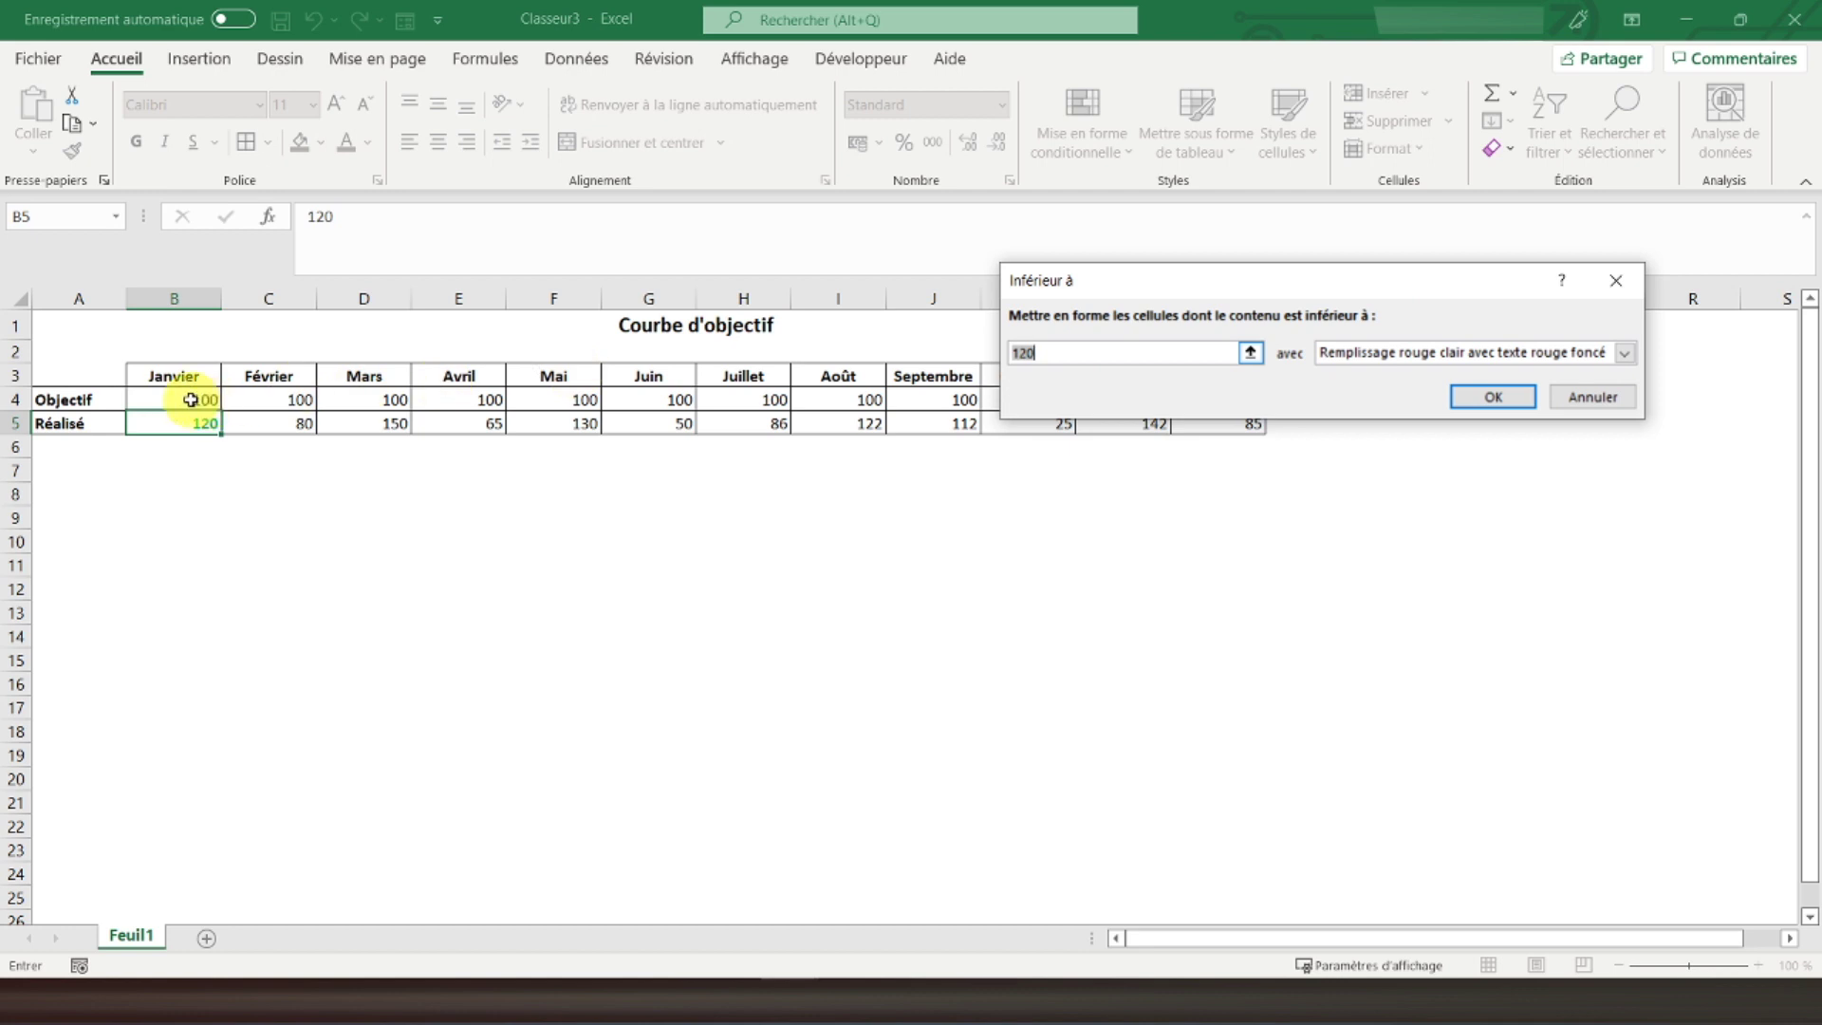
{"action": "left_click", "coordinate": [1627, 353]}
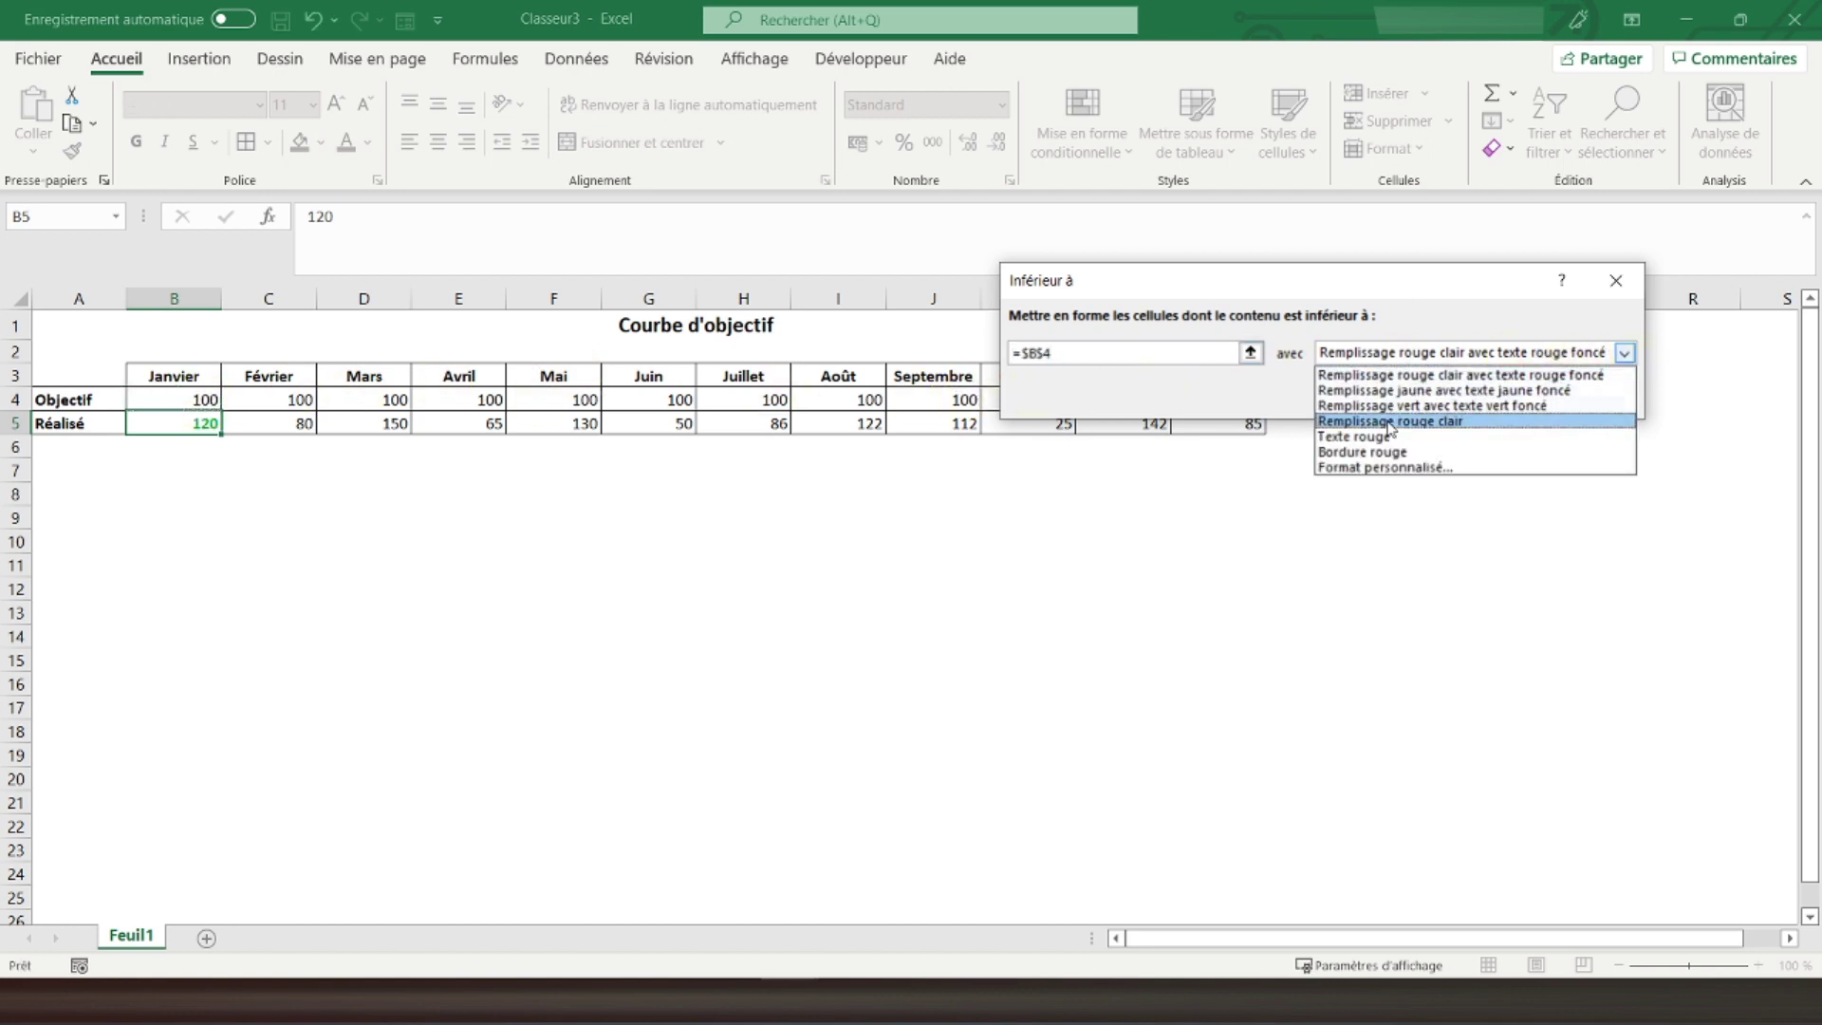
{"action": "left_click", "coordinate": [1359, 467]}
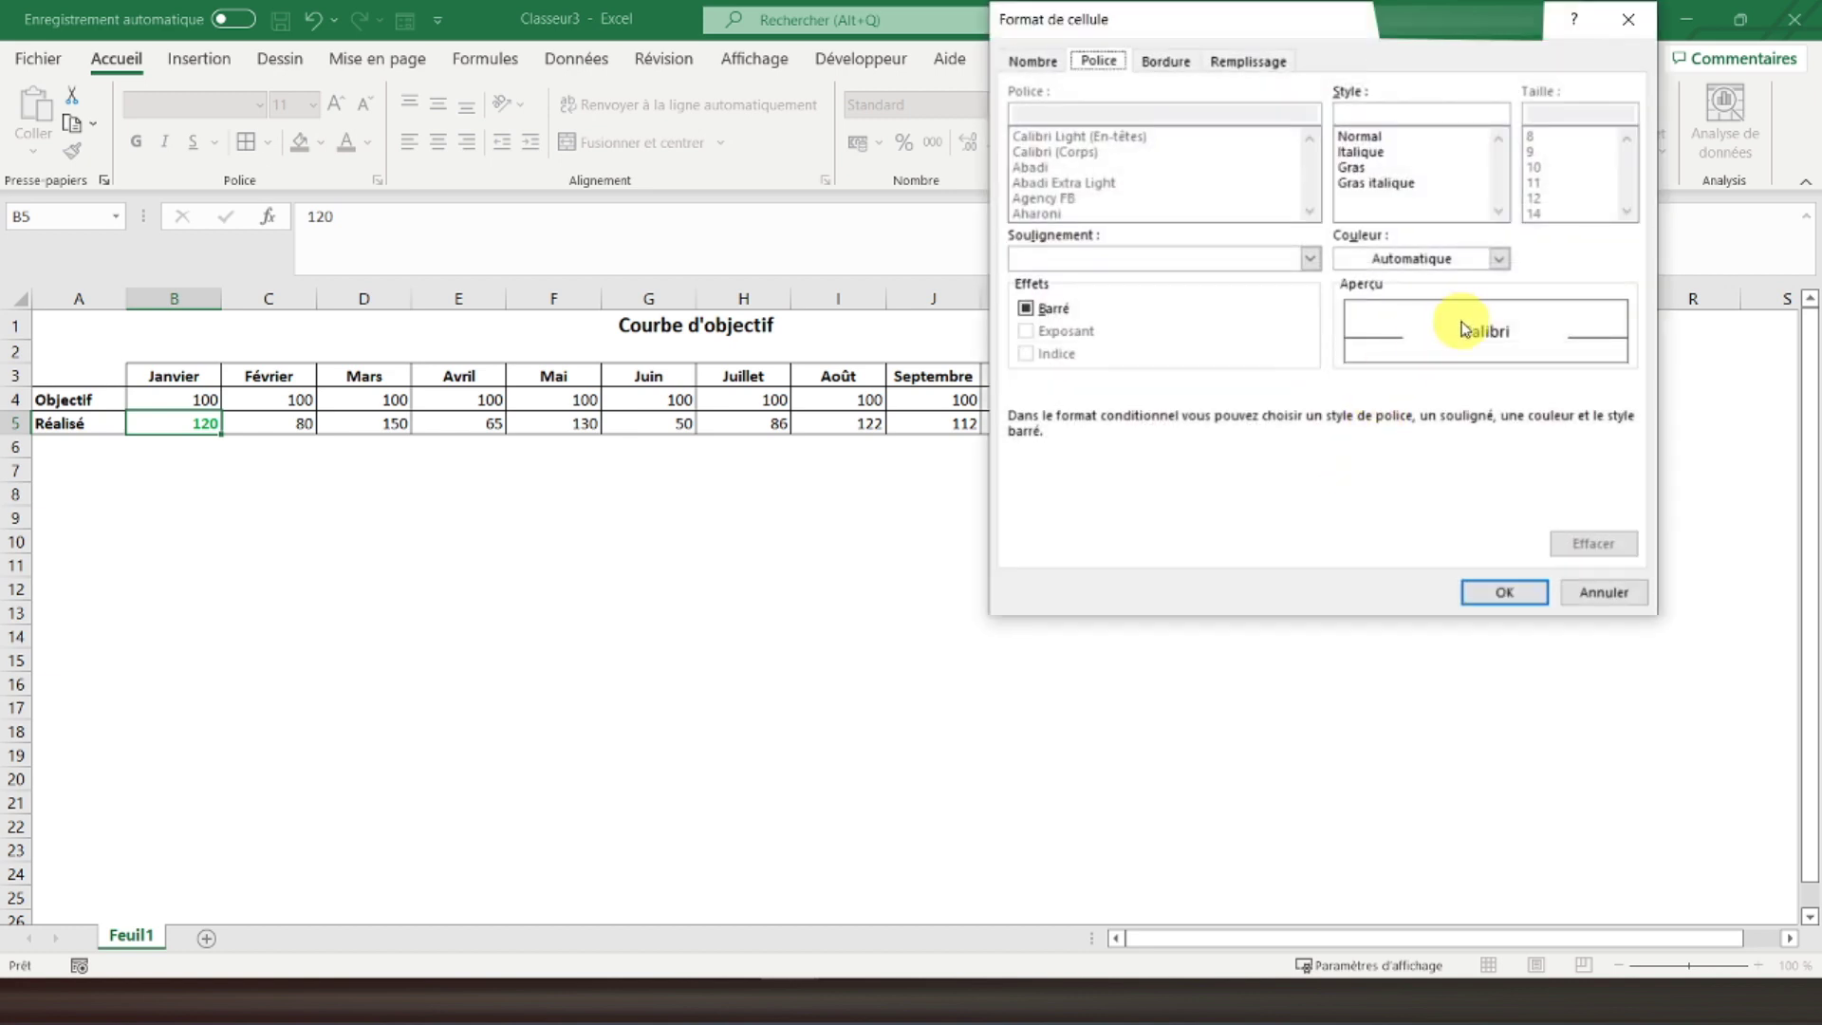
{"action": "left_click", "coordinate": [1447, 262]}
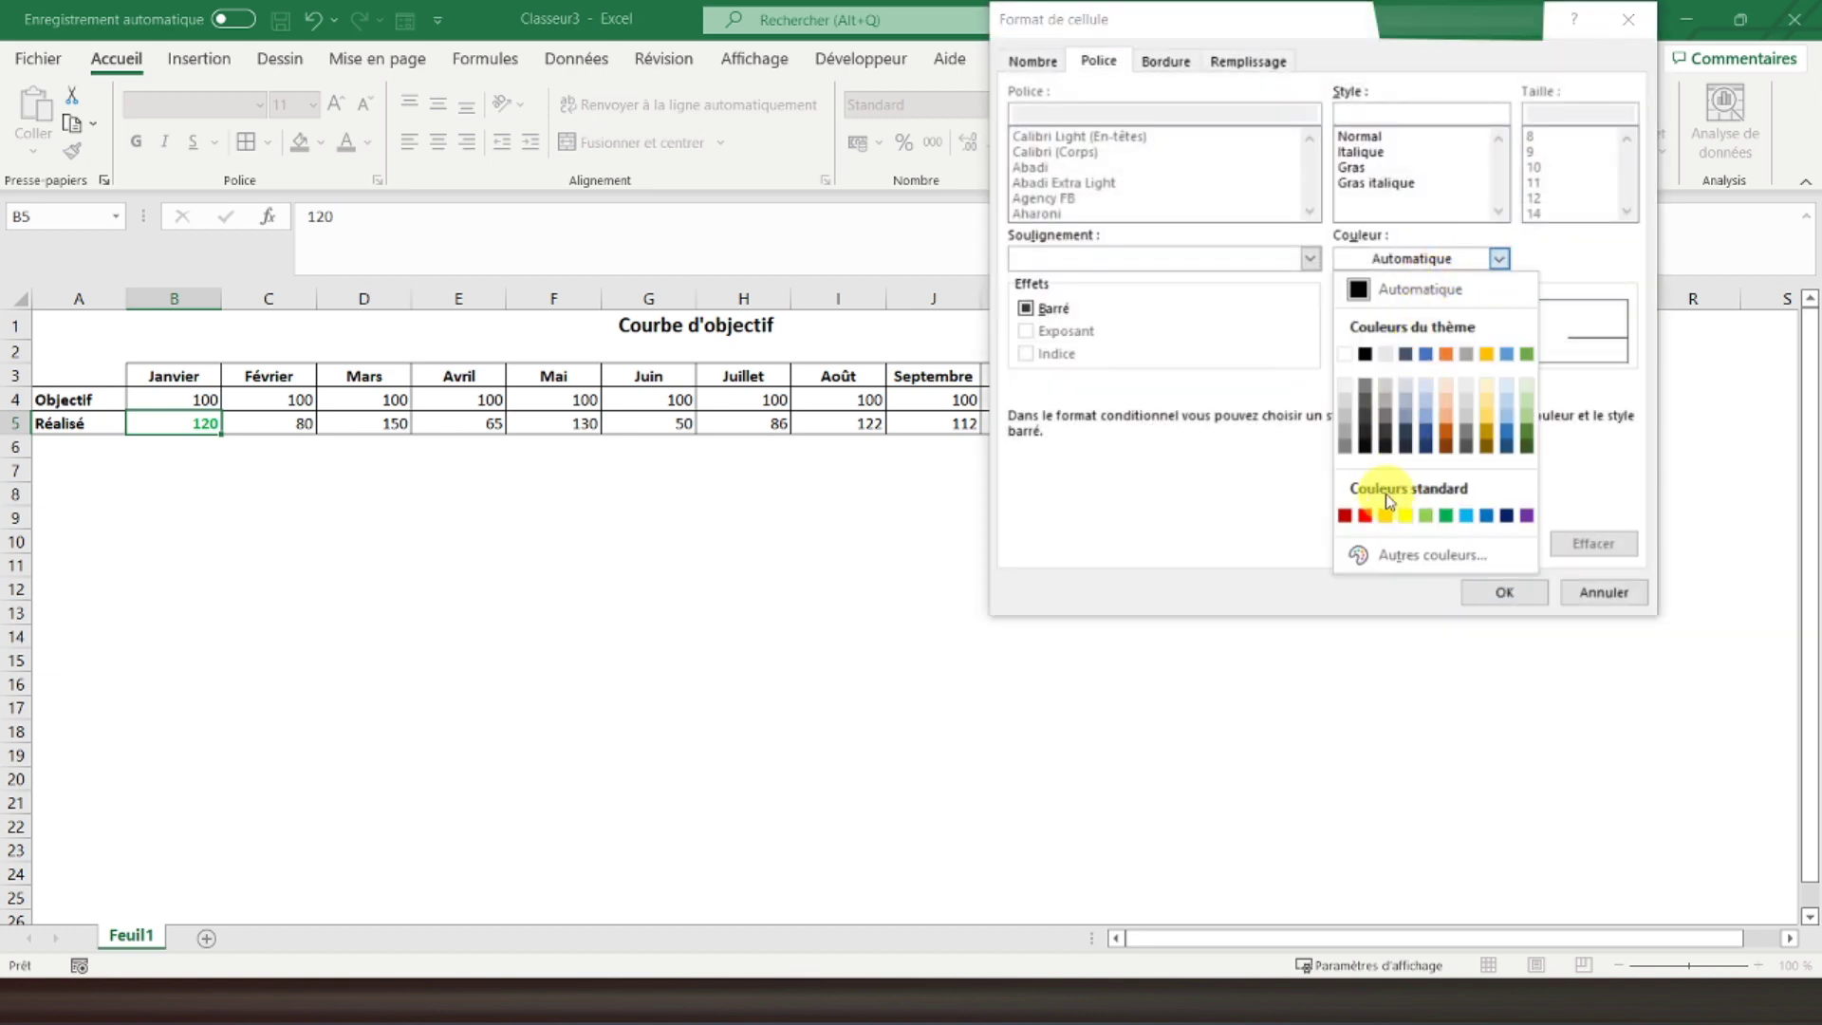
{"action": "left_click", "coordinate": [1365, 516]}
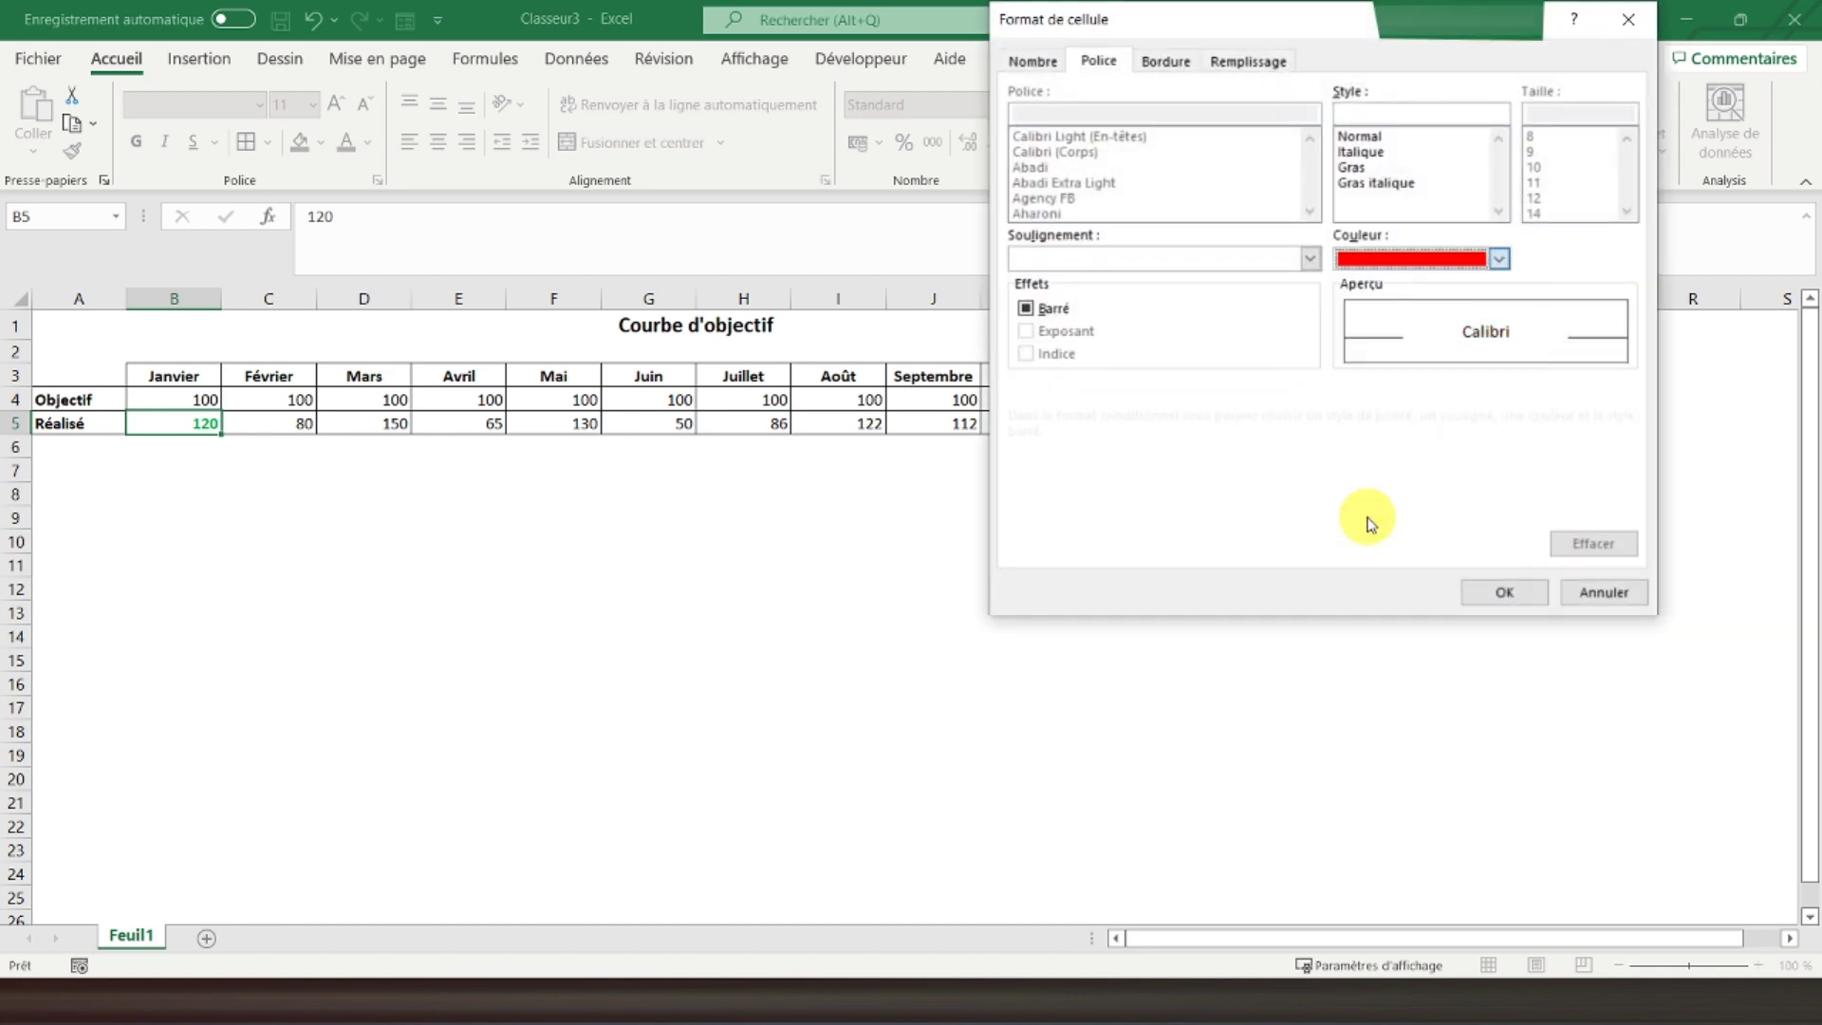
{"action": "left_click", "coordinate": [1353, 167]}
{"action": "left_click", "coordinate": [1504, 592]}
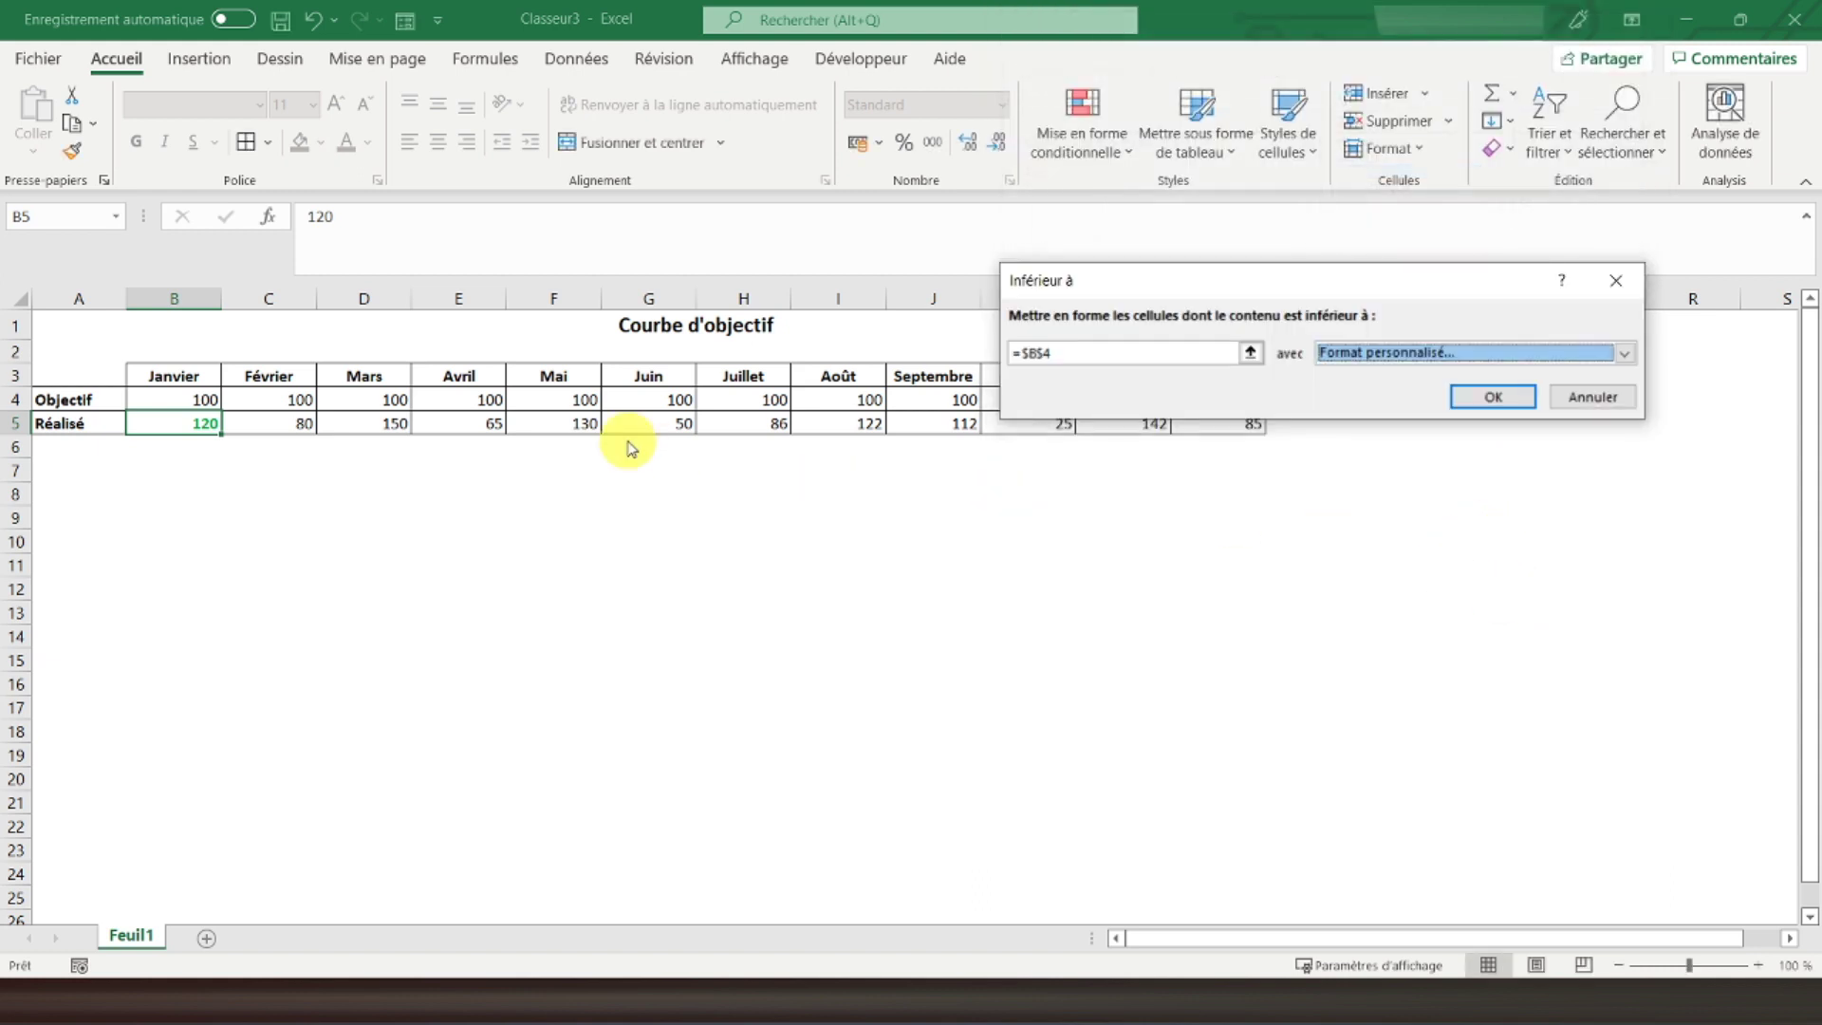
{"action": "left_click", "coordinate": [1493, 397]}
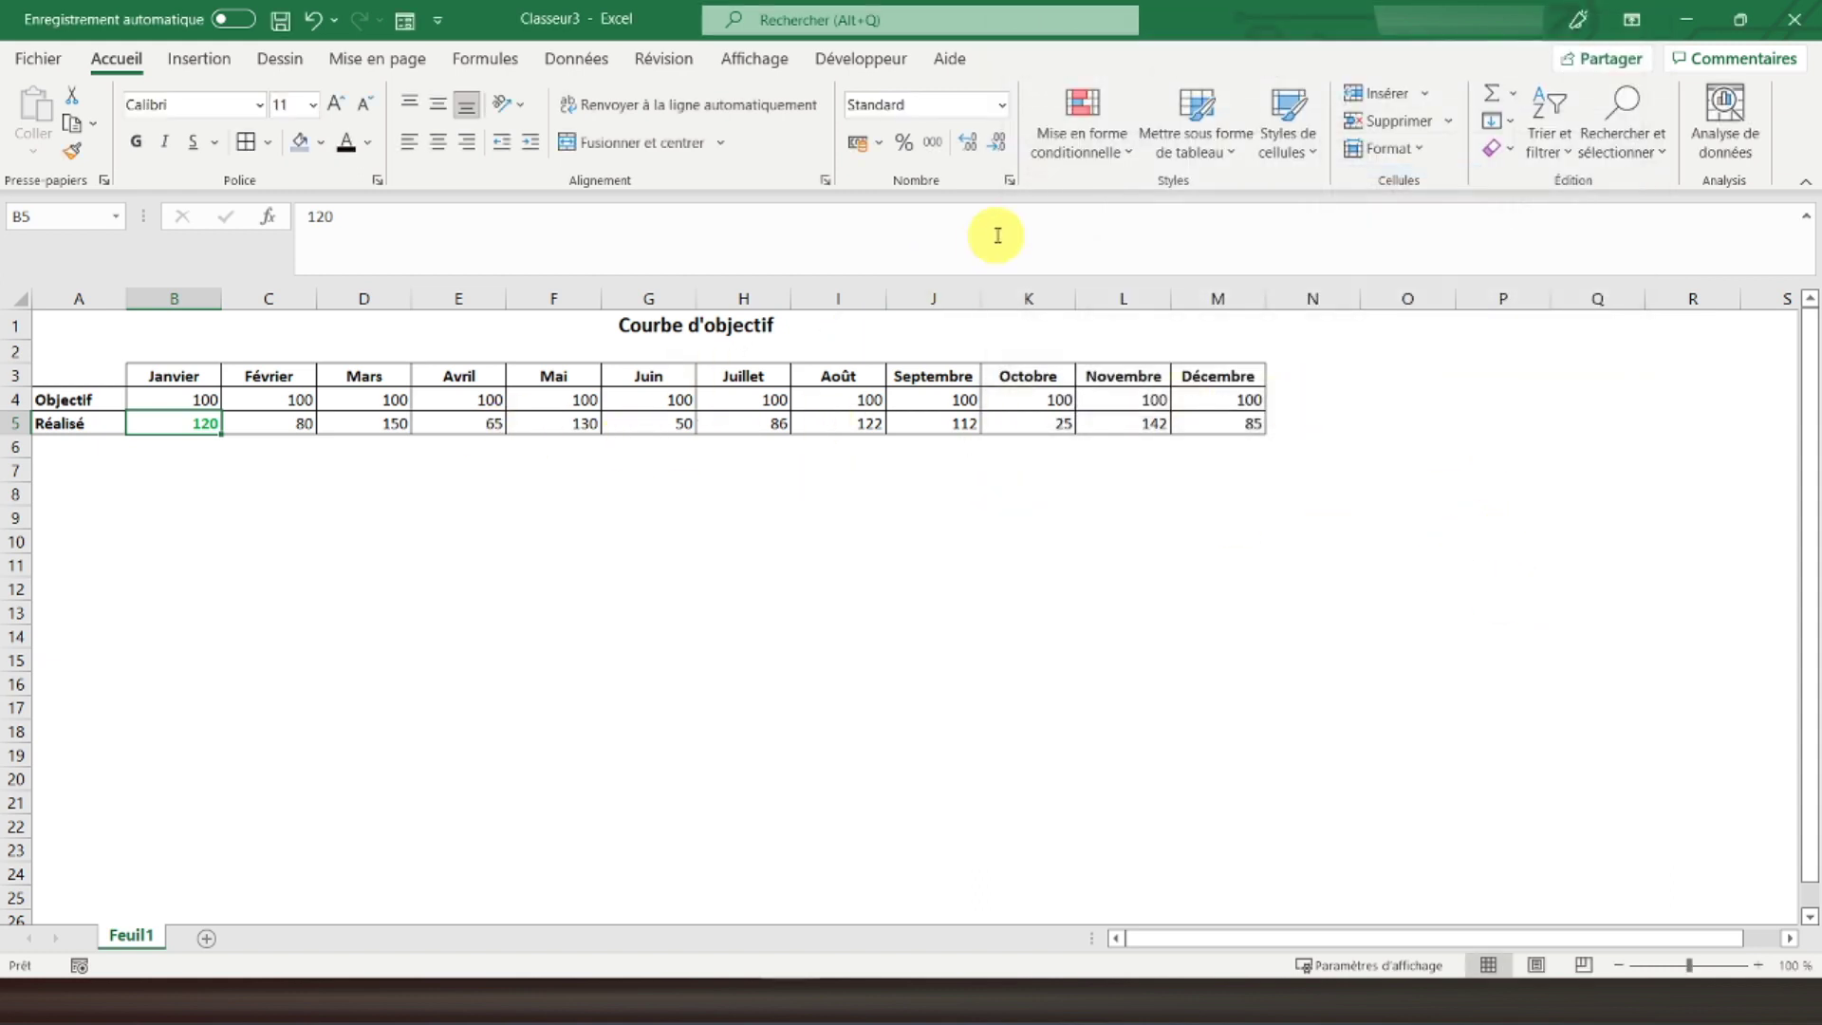
{"action": "left_click", "coordinate": [1089, 152]}
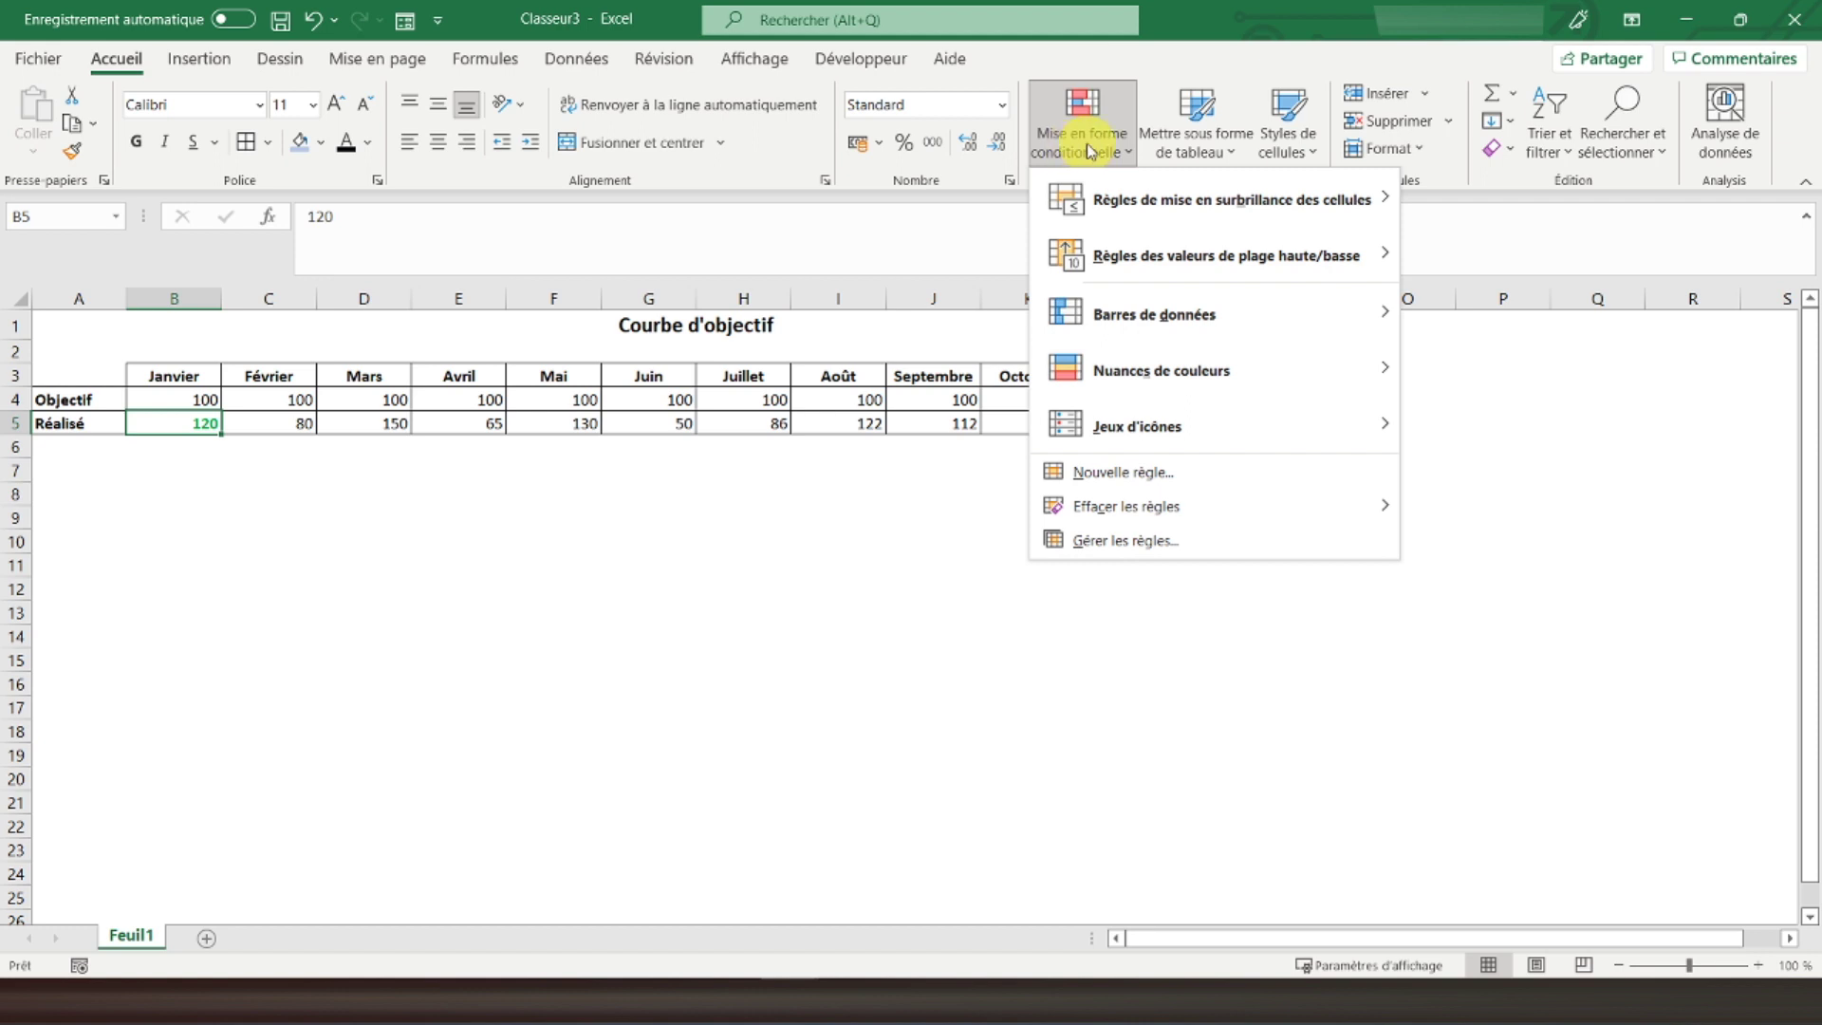
{"action": "left_click", "coordinate": [1160, 540]}
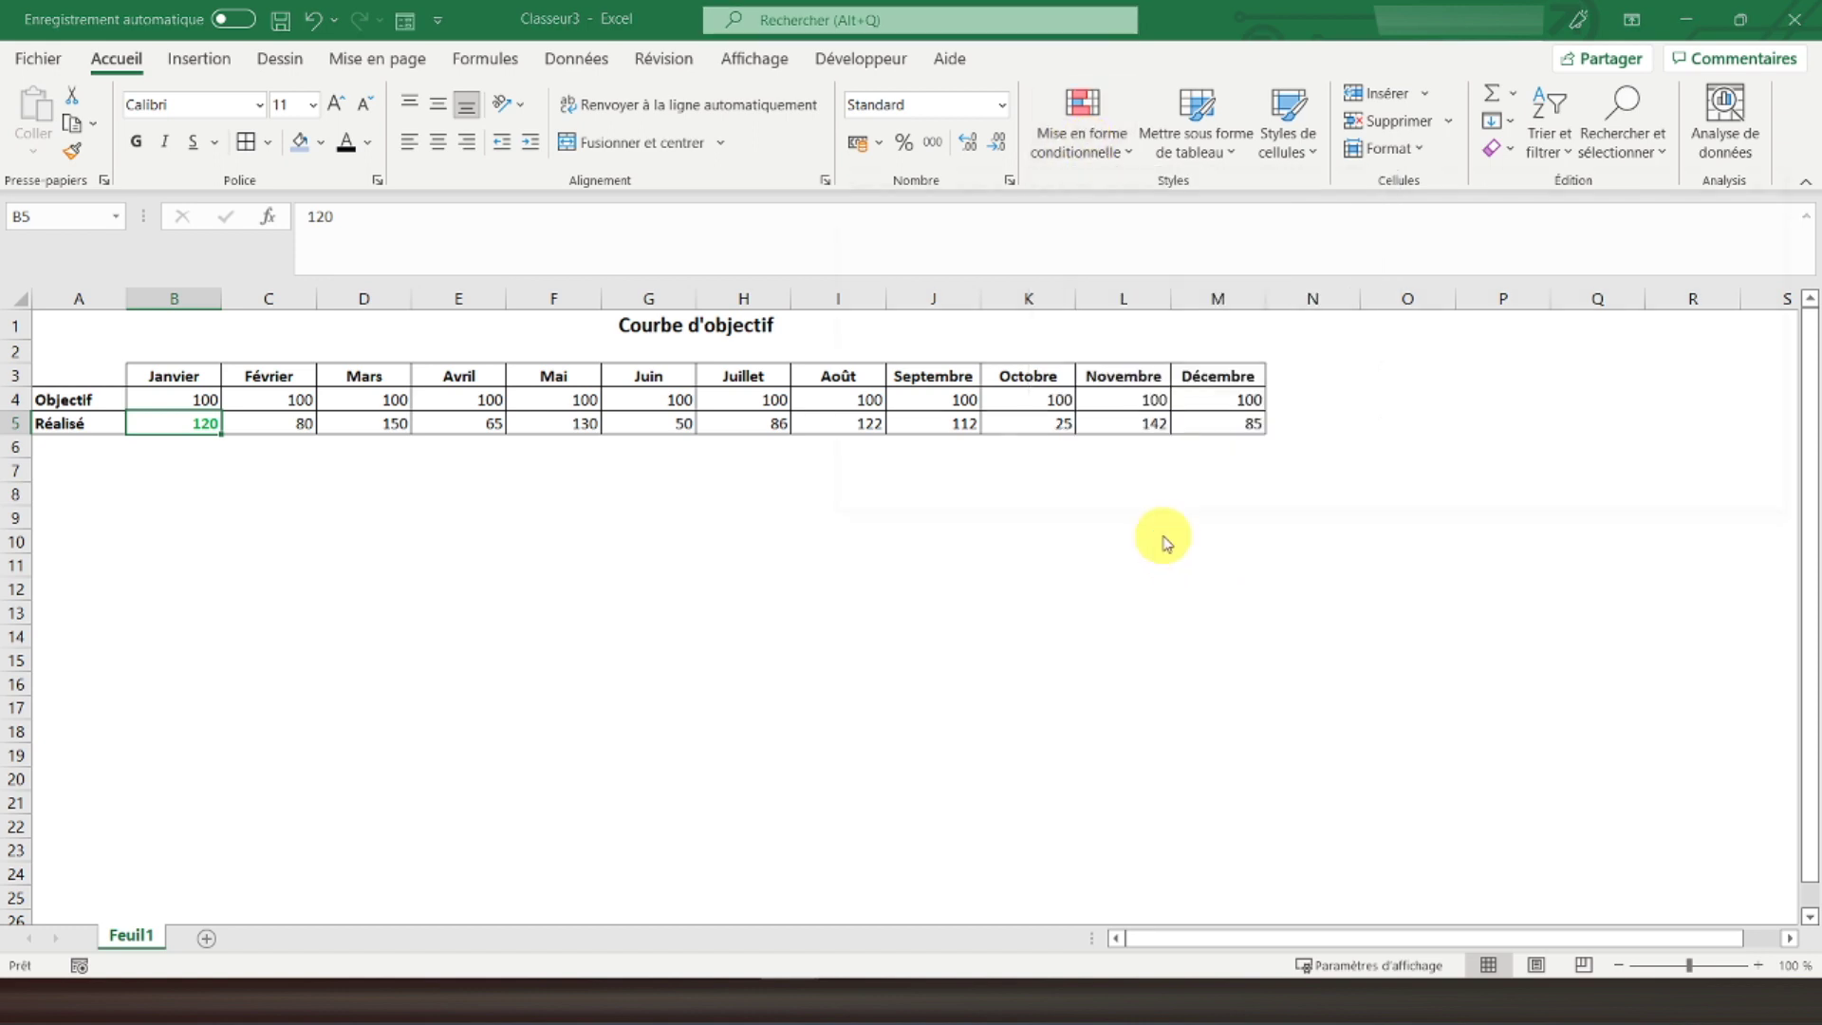
Change the Applies To range of both the red and green rules to $B$5:$M$5.
{"action": "left_click", "coordinate": [1396, 319]}
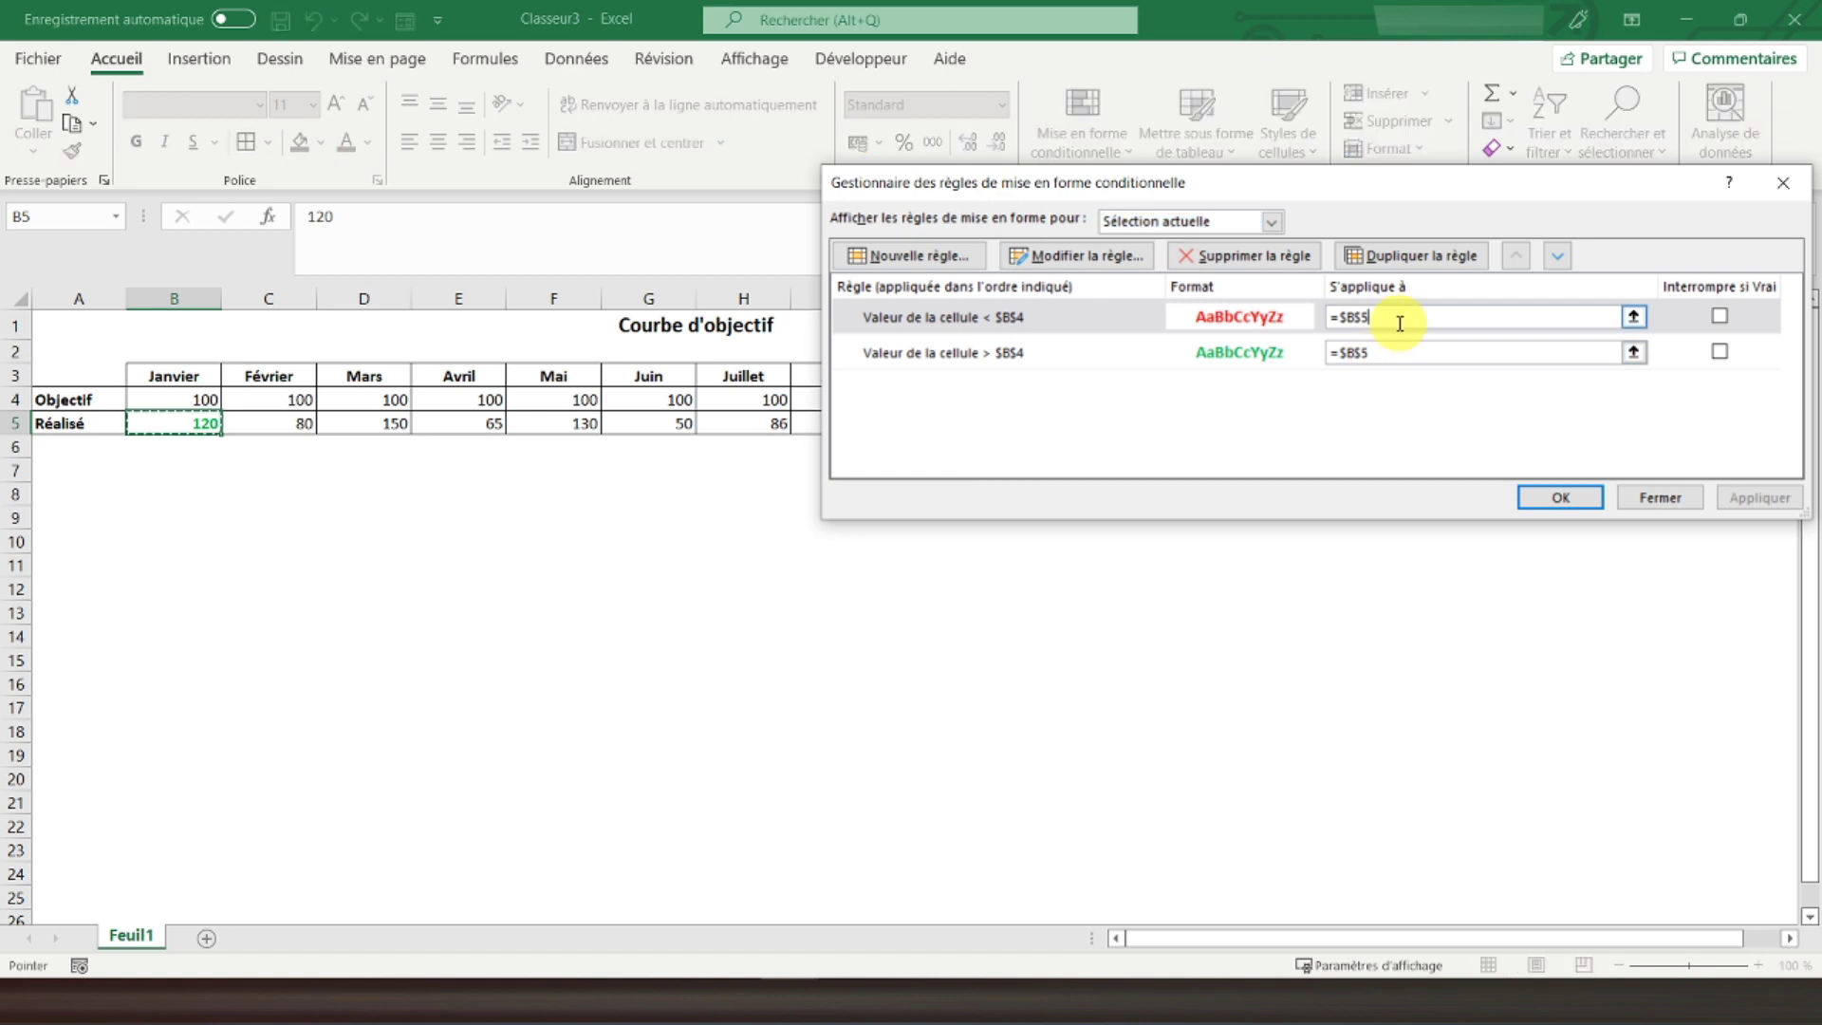
{"action": "left_click_drag", "start_coordinate": [176, 424], "coordinate": [1235, 422]}
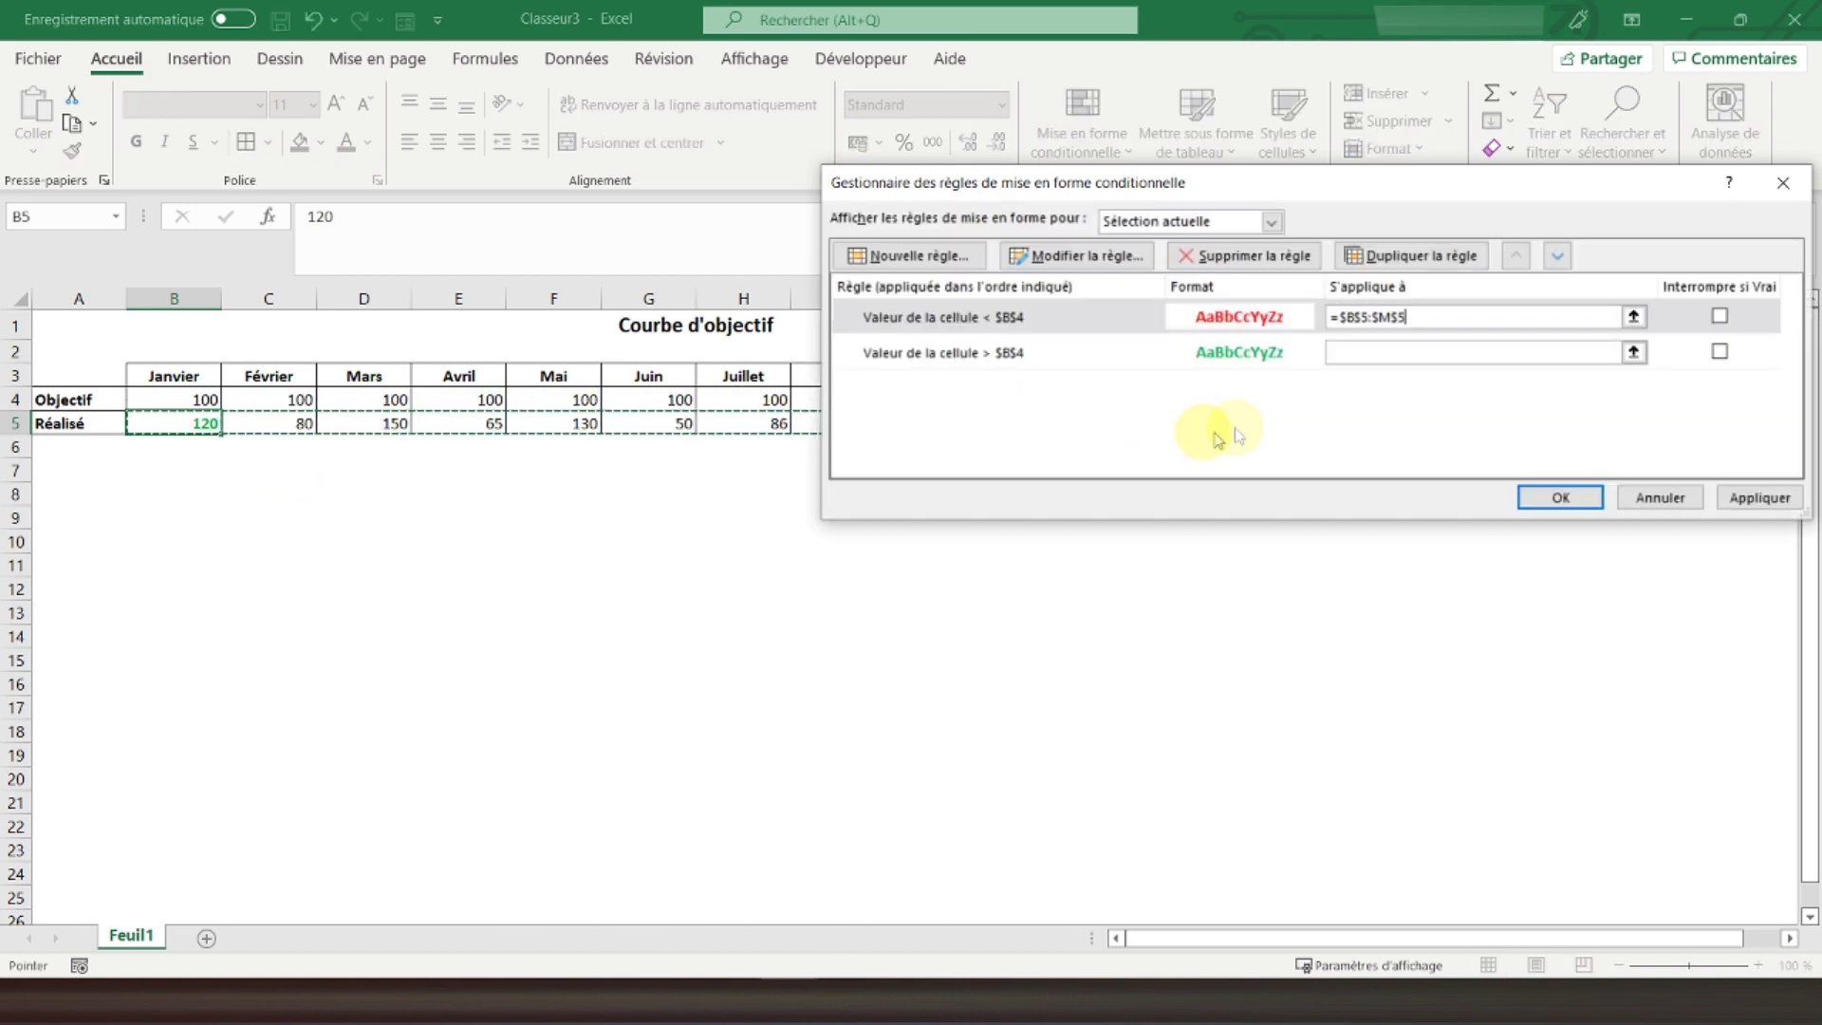
{"action": "left_click", "coordinate": [1561, 497]}
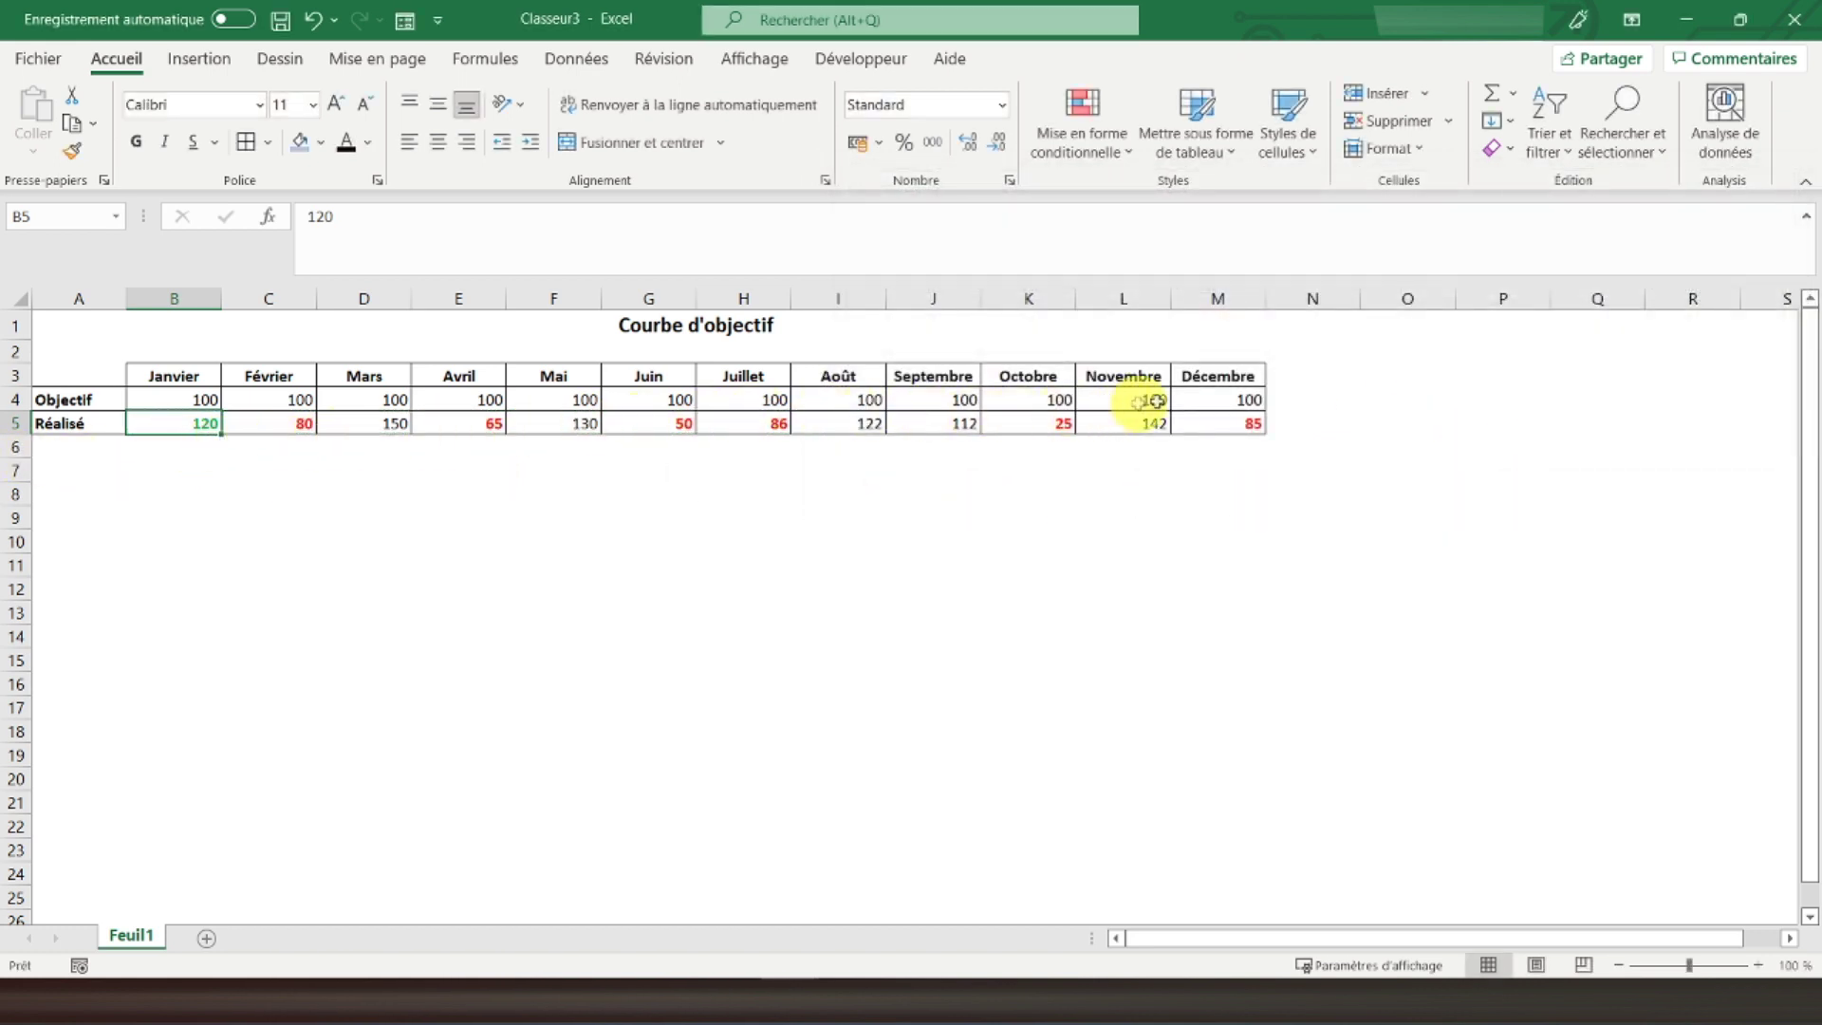
{"action": "left_click", "coordinate": [1132, 175]}
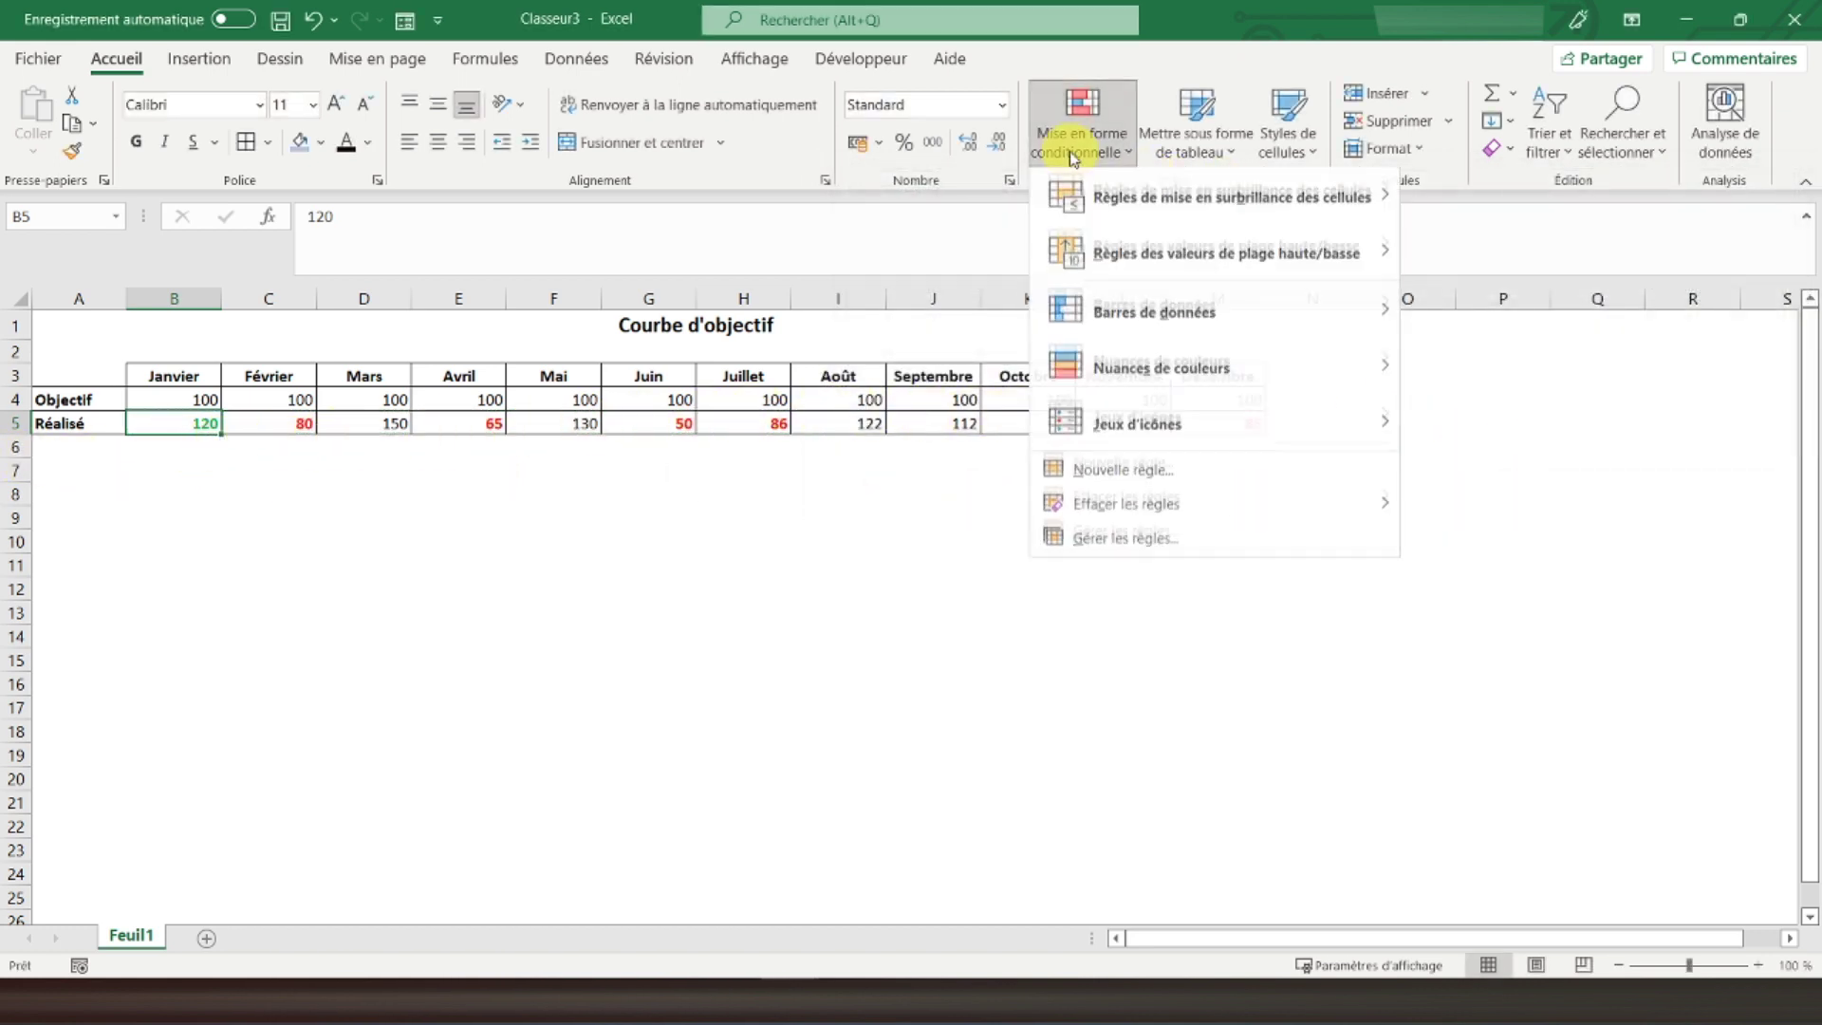
{"action": "left_click", "coordinate": [1134, 534]}
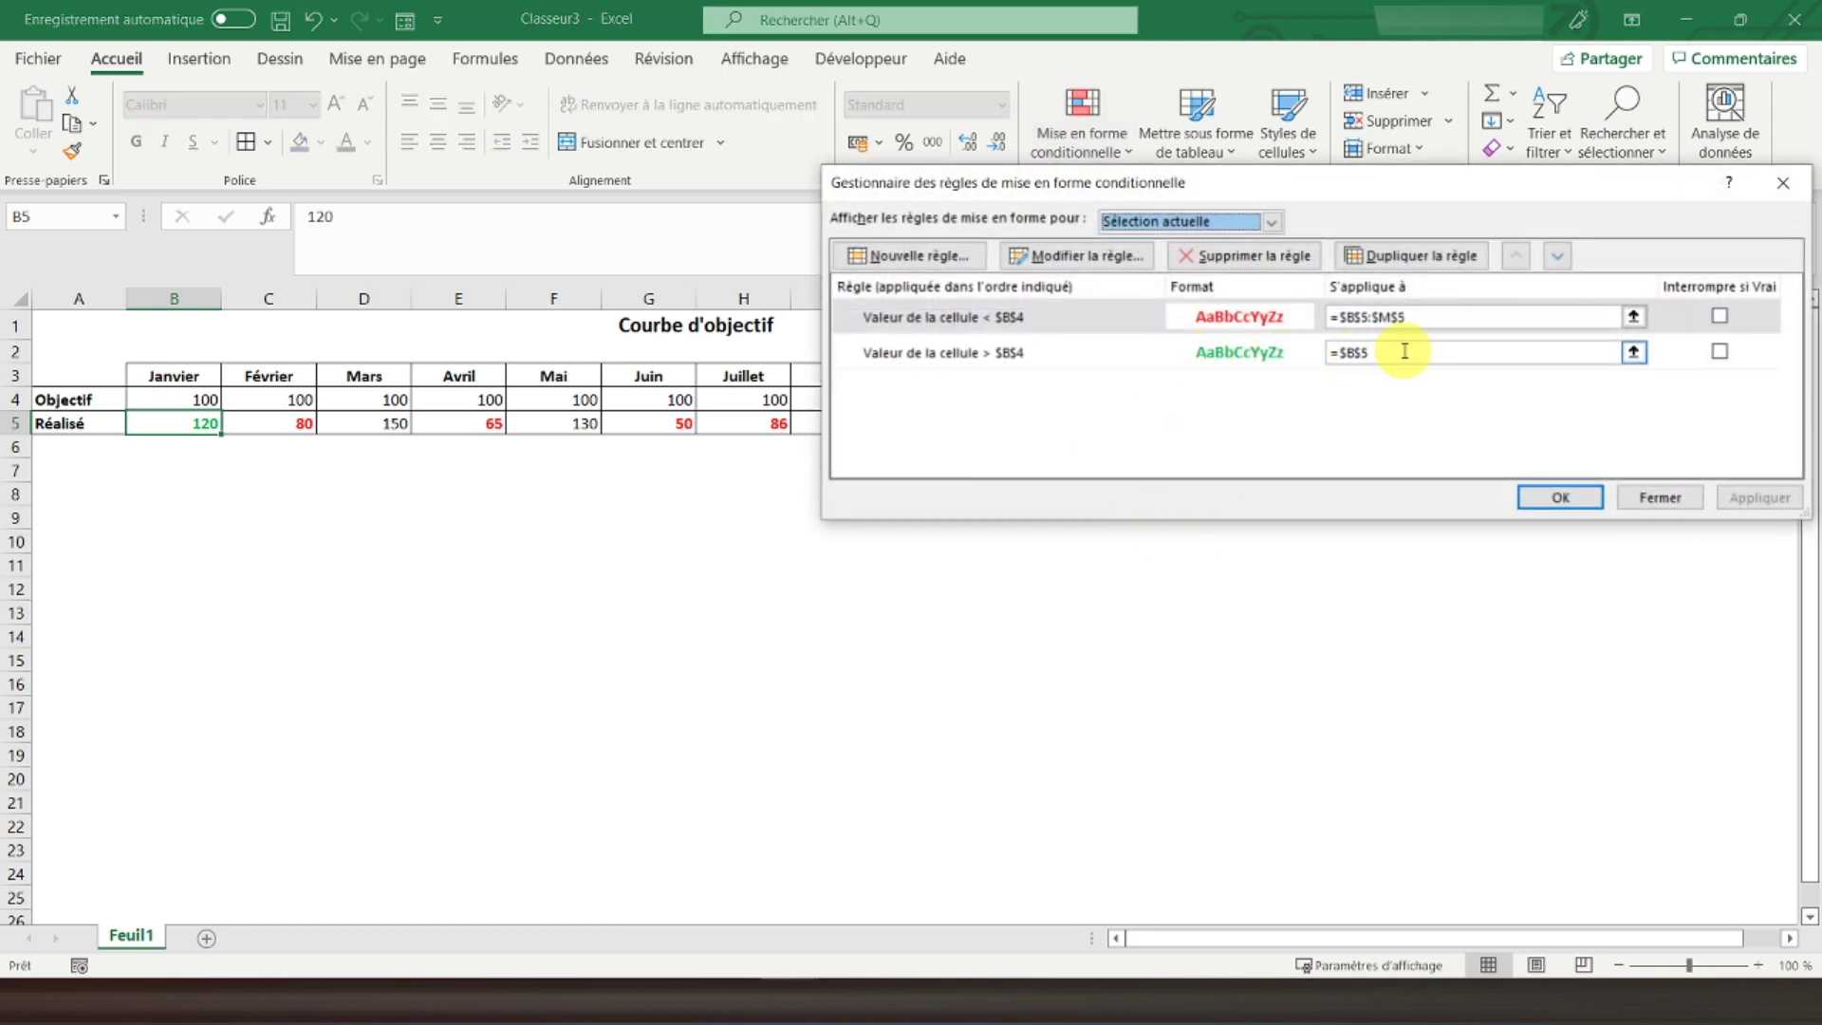
{"action": "left_click", "coordinate": [1387, 352]}
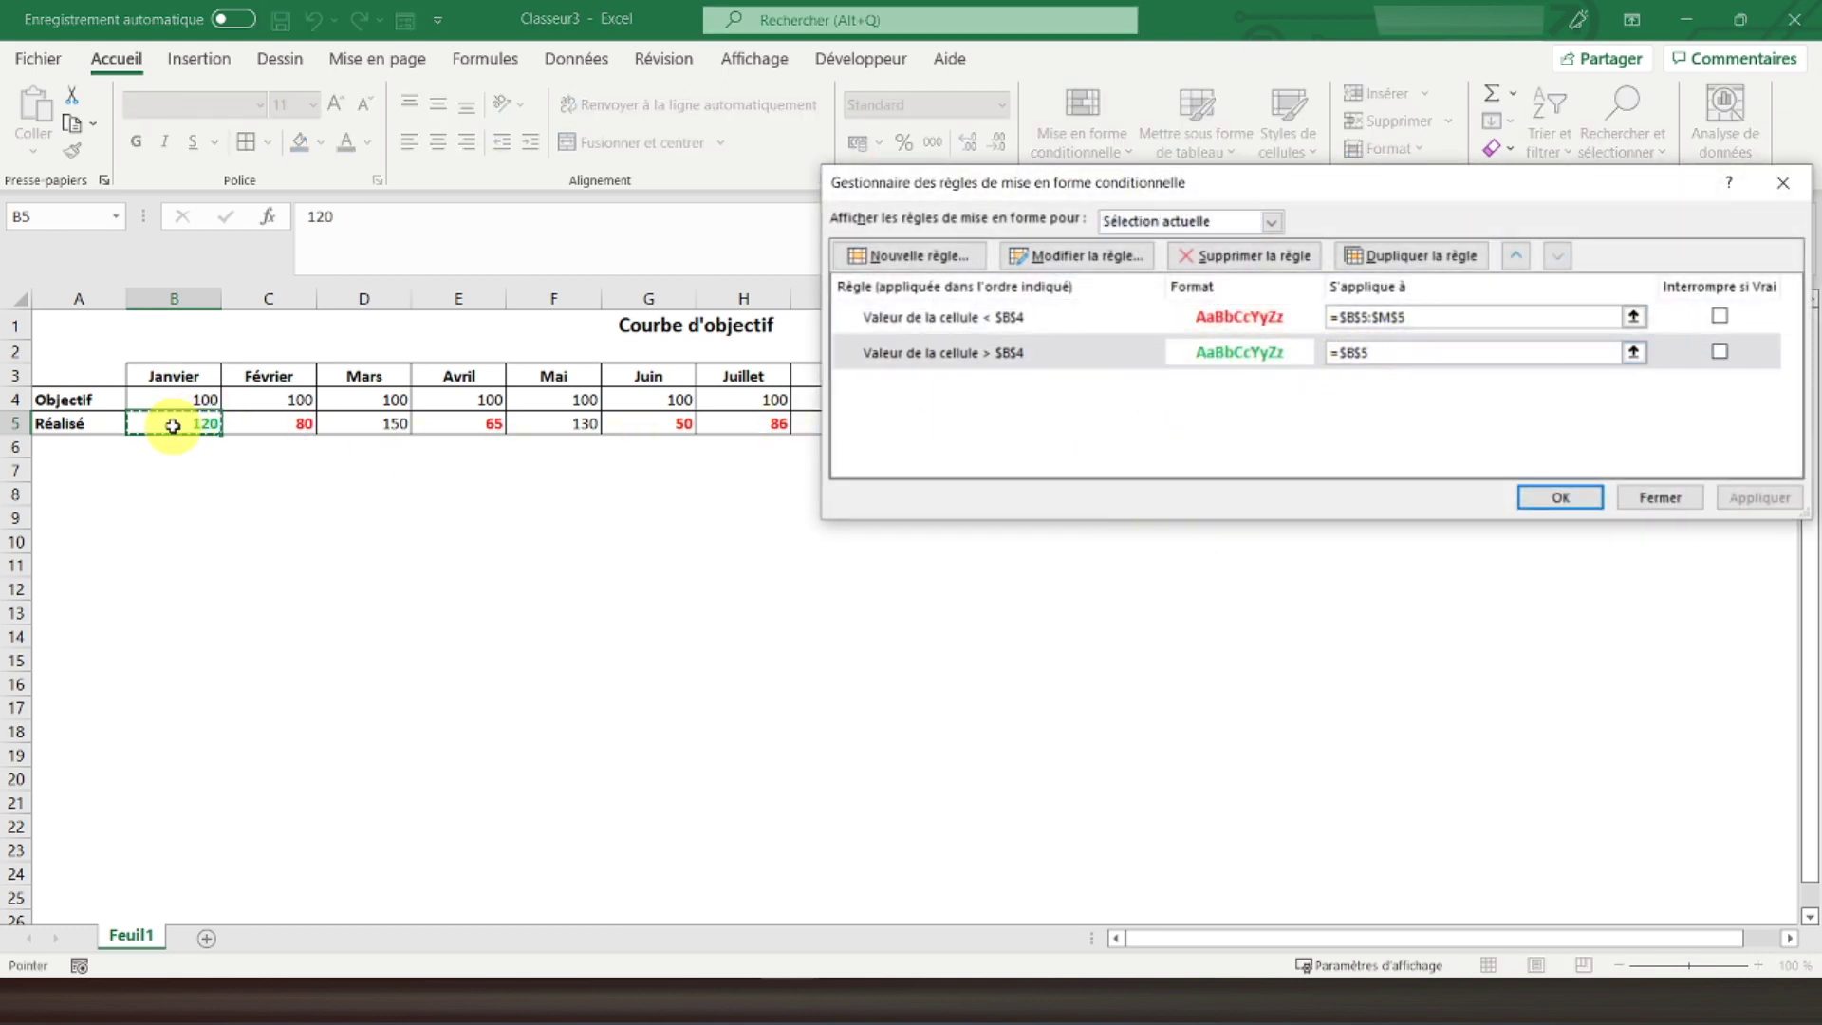
{"action": "left_click_drag", "start_coordinate": [173, 426], "coordinate": [1215, 427]}
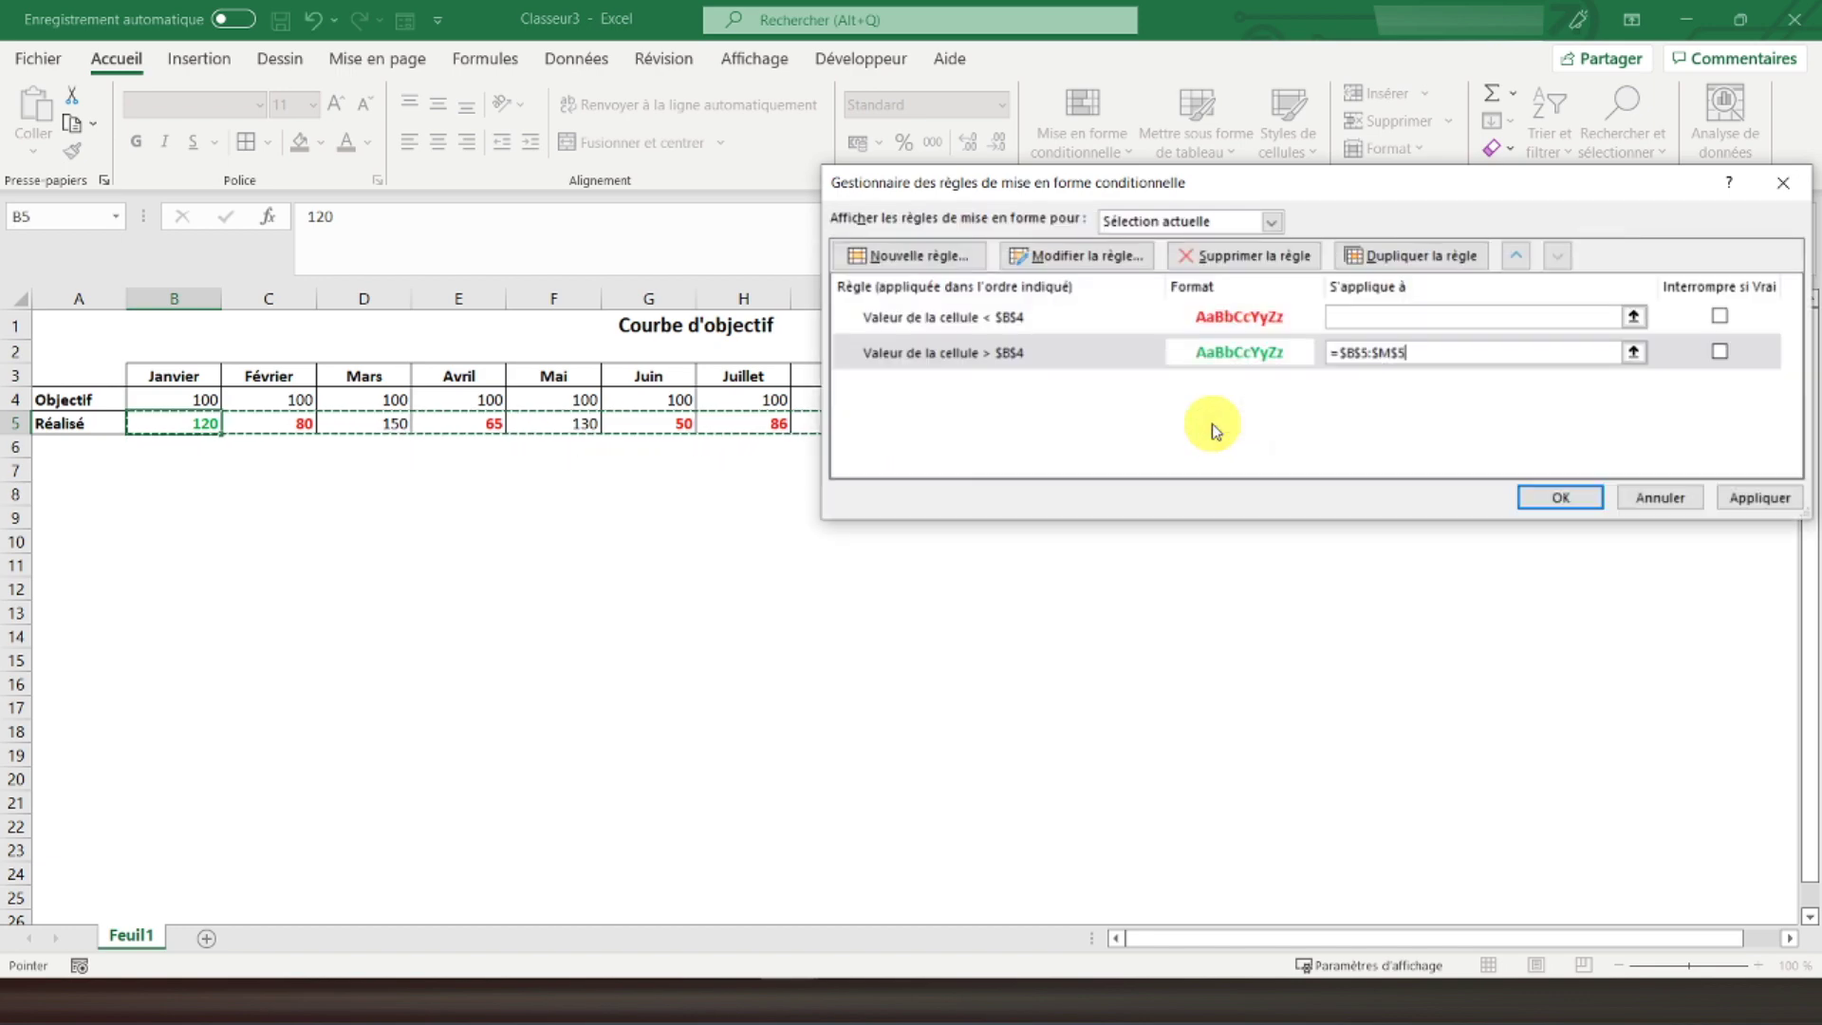
{"action": "left_click", "coordinate": [1562, 497]}
{"action": "left_click", "coordinate": [248, 464]}
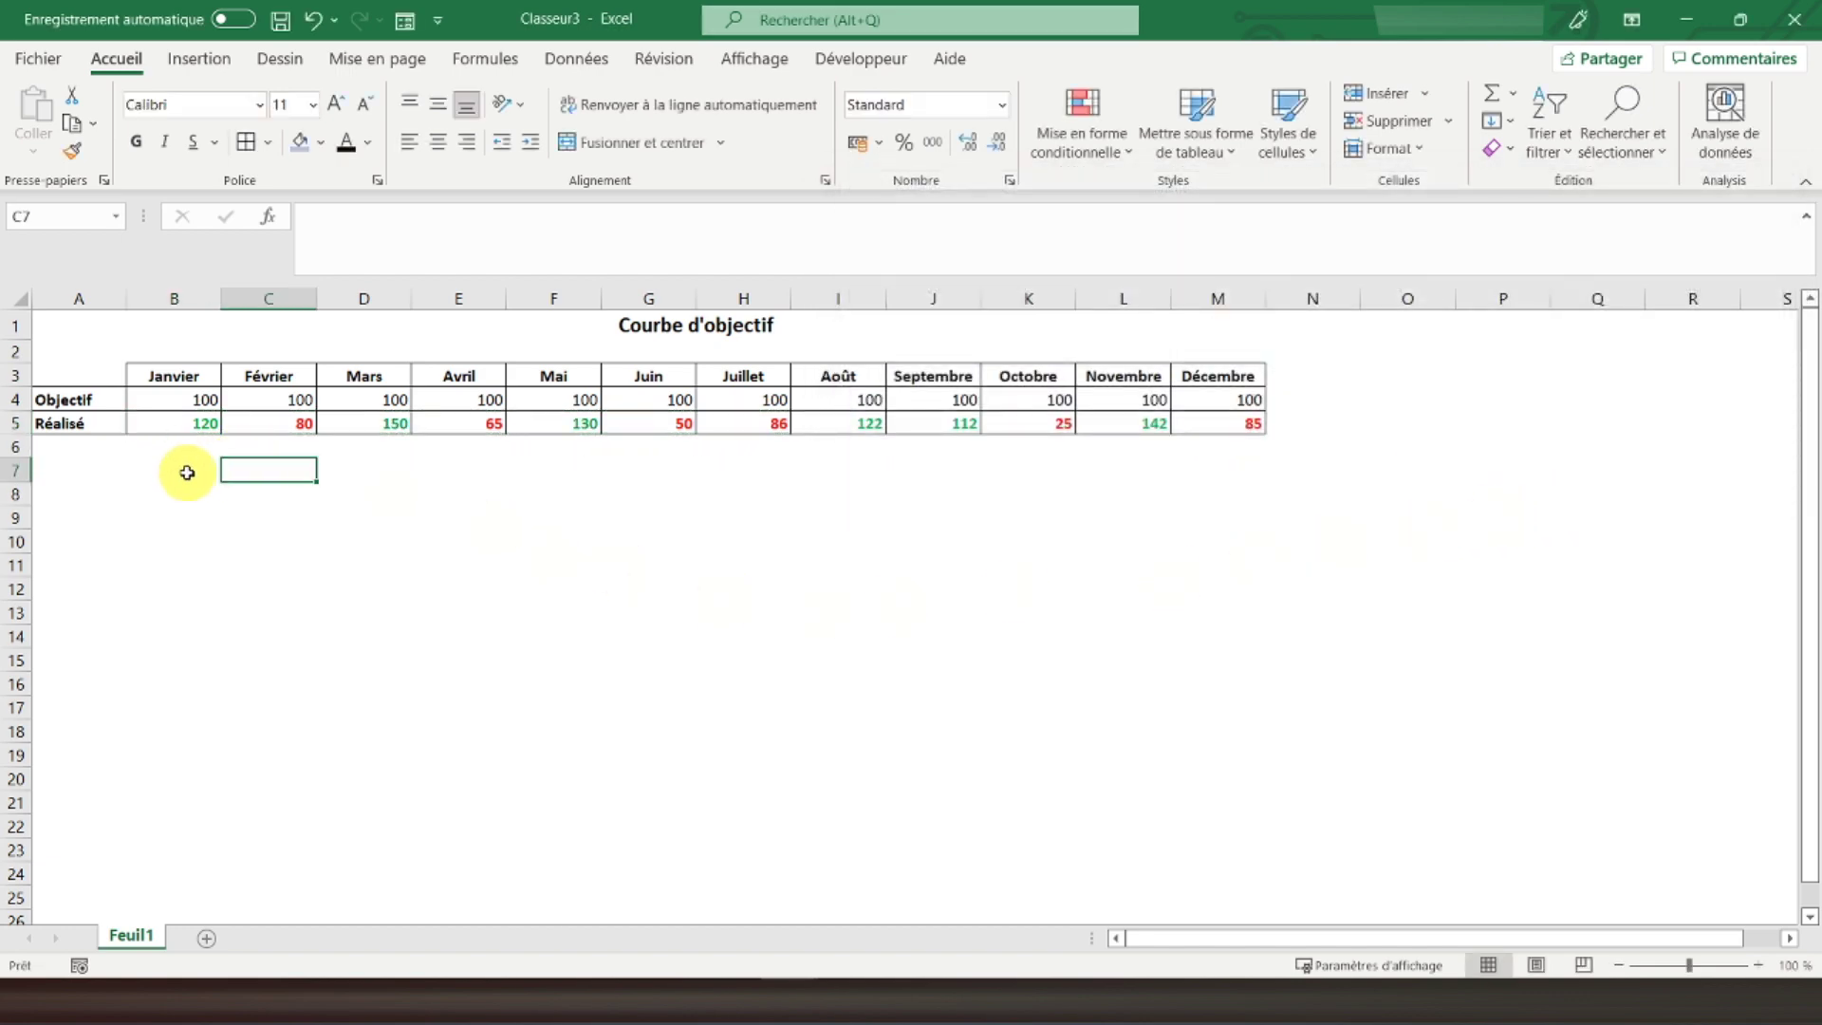
{"action": "left_click", "coordinate": [180, 429]}
{"action": "left_click", "coordinate": [173, 399]}
{"action": "left_click", "coordinate": [246, 422]}
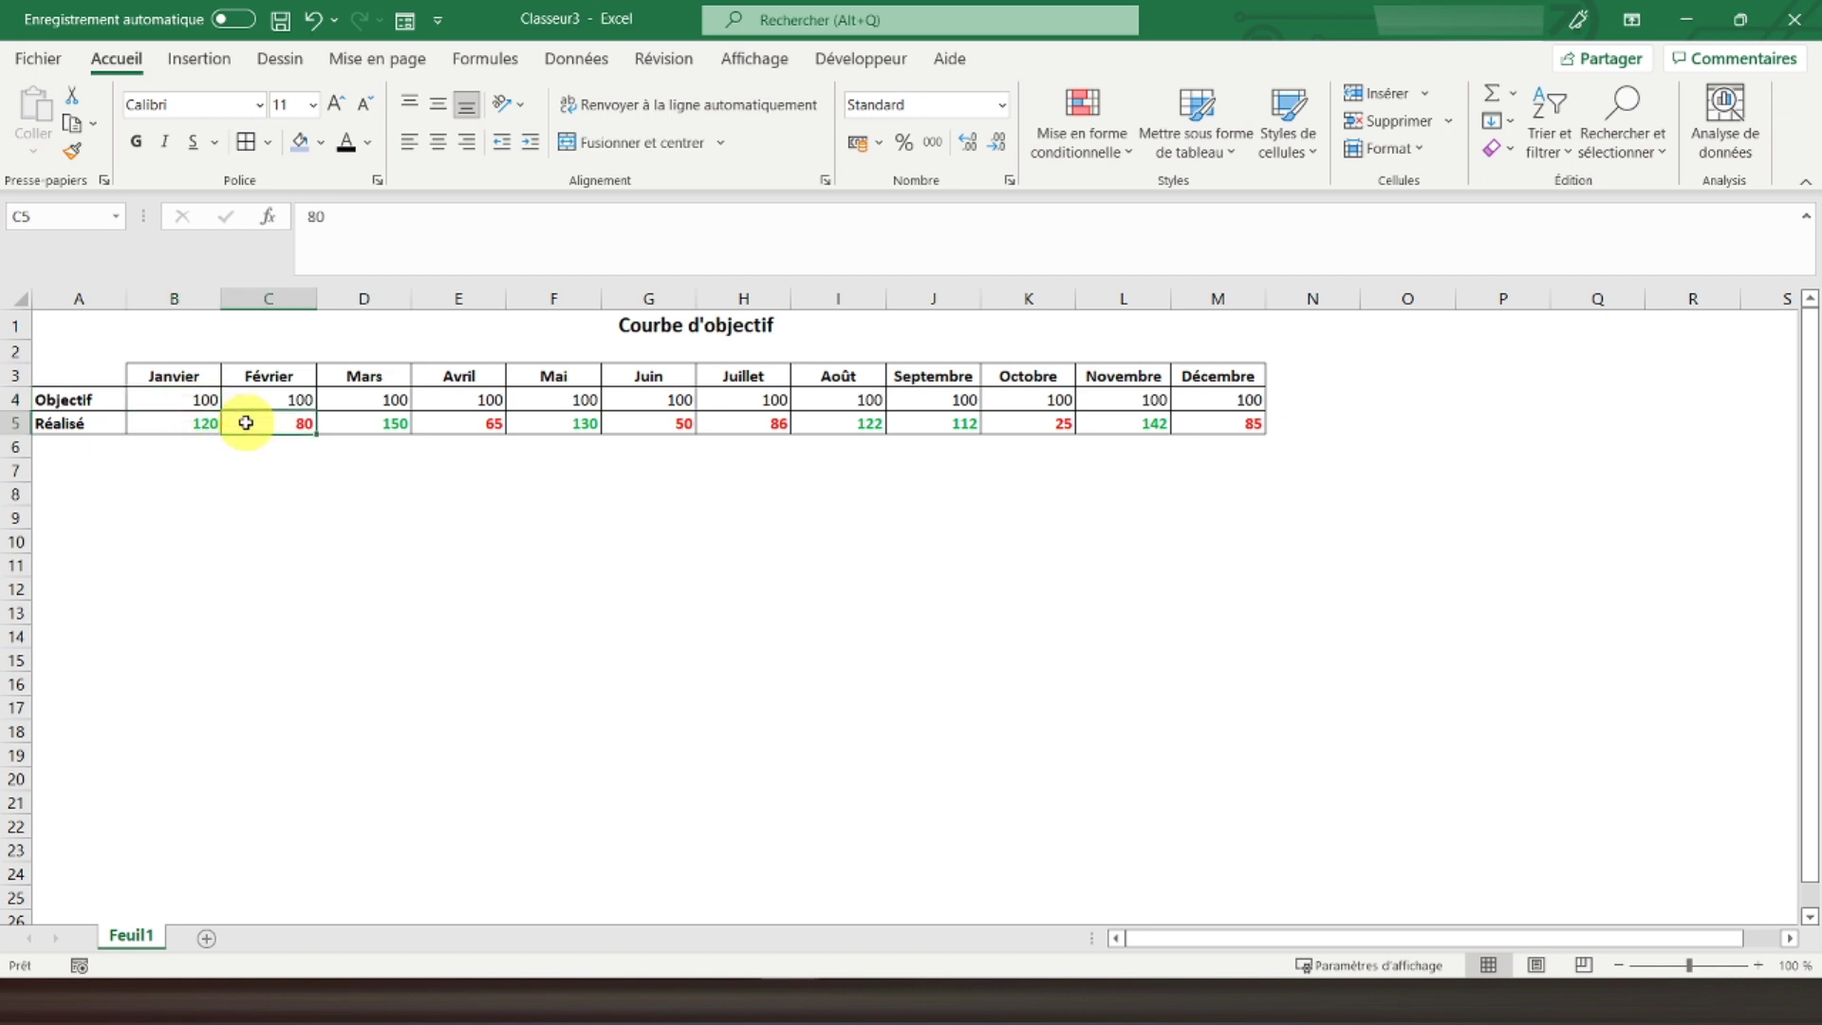
{"action": "left_click", "coordinate": [179, 470]}
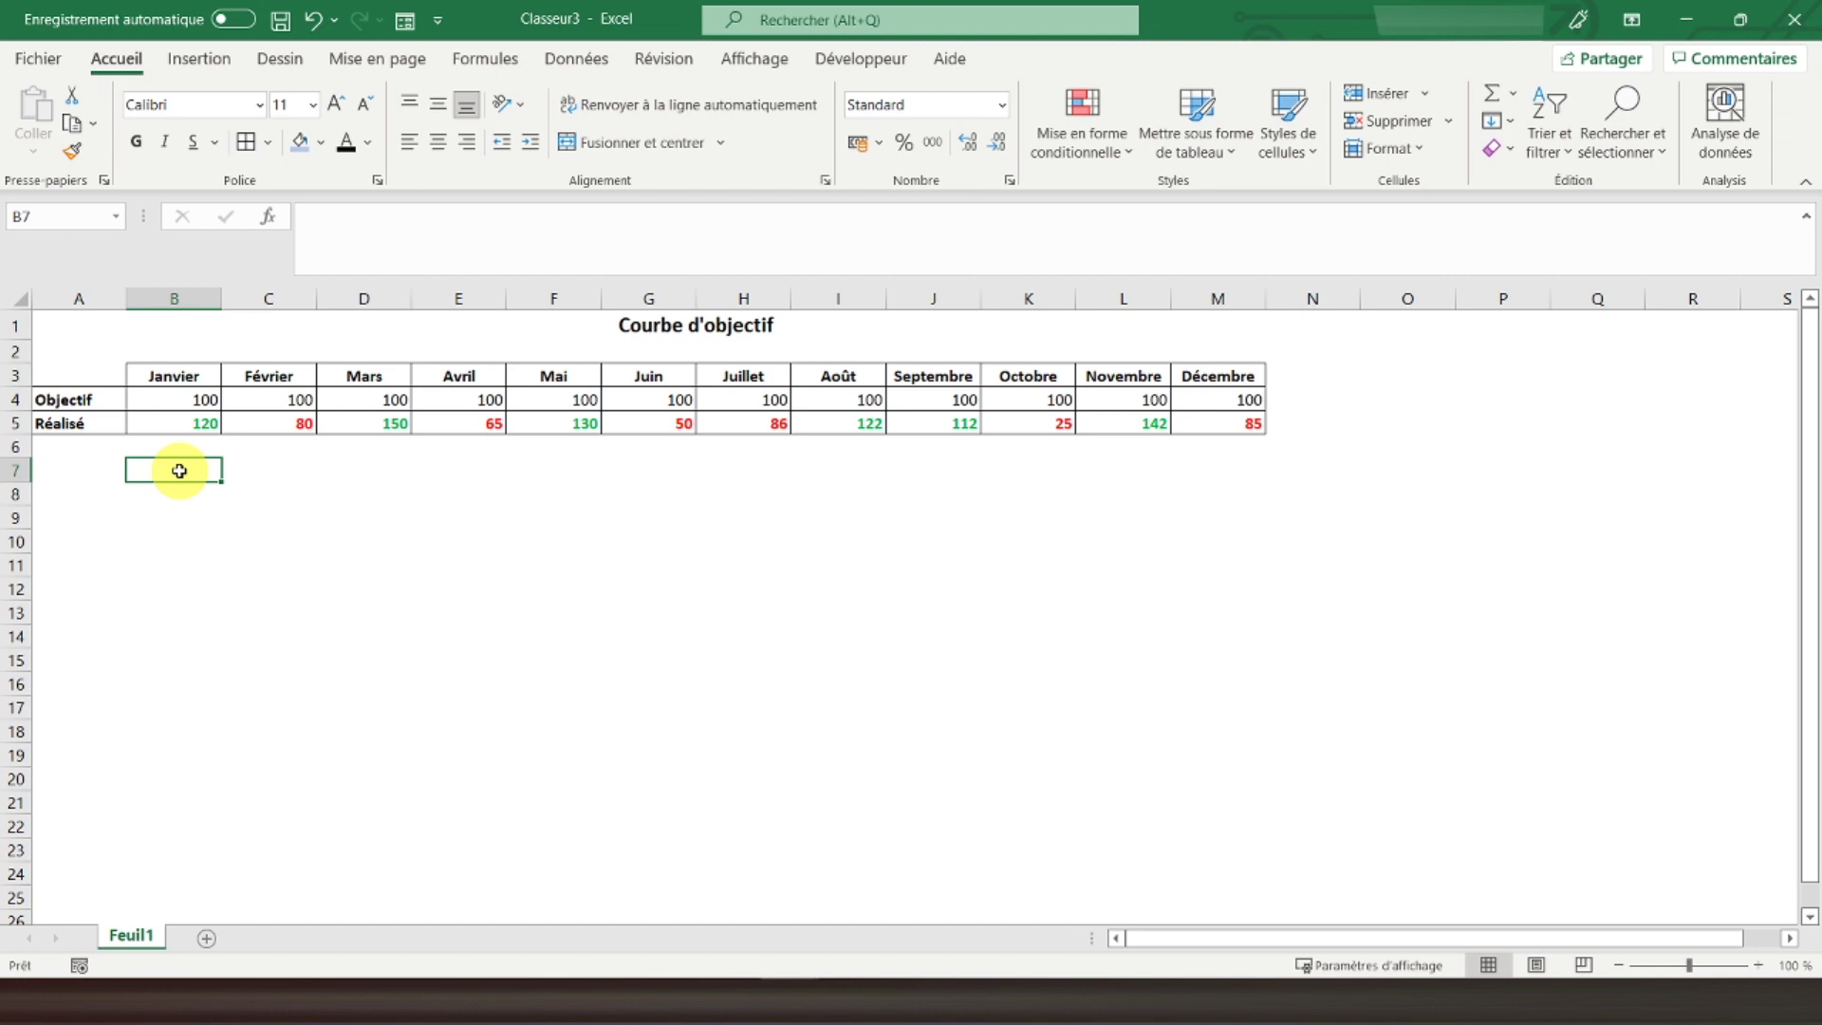
{"action": "mouse_move", "coordinate": [169, 402]}
{"action": "left_mouse_down"}
{"action": "mouse_move", "coordinate": [1201, 376]}
{"action": "mouse_move", "coordinate": [1253, 399]}
{"action": "left_mouse_up"}
{"action": "left_click_drag", "start_coordinate": [140, 421], "coordinate": [1234, 400]}
{"action": "left_click_drag", "start_coordinate": [161, 429], "coordinate": [1224, 427]}
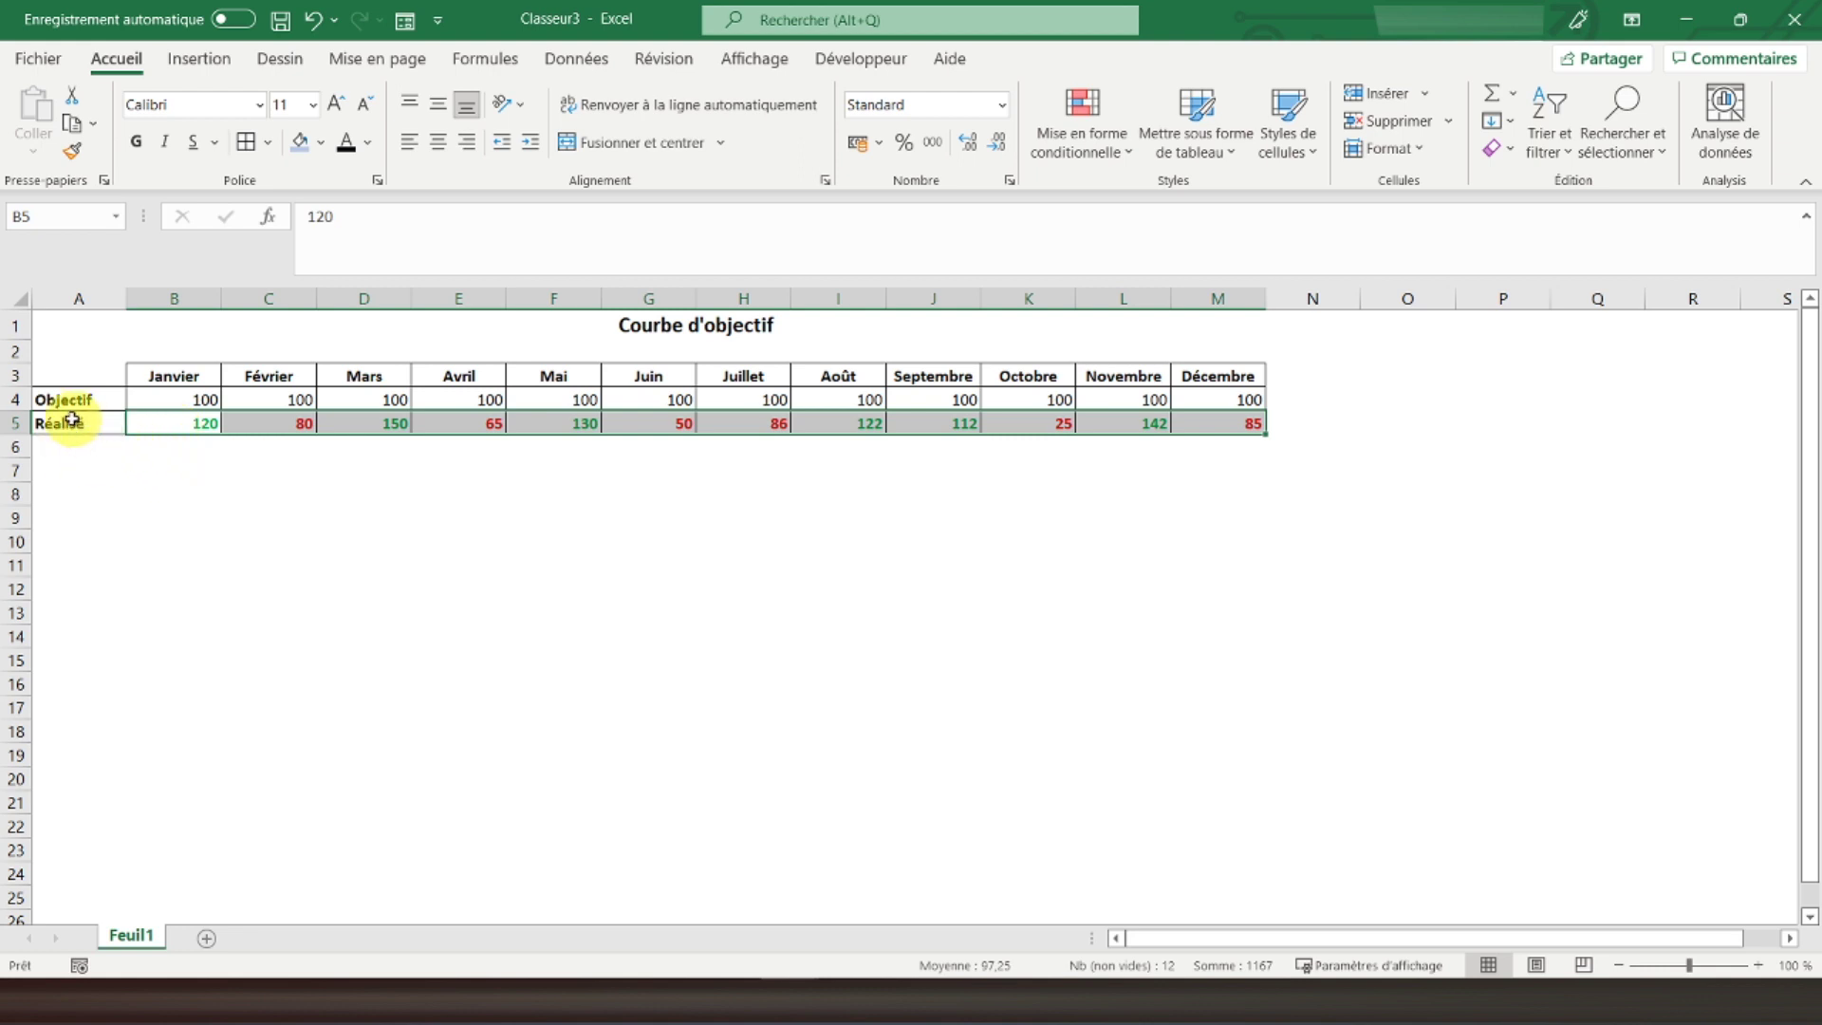
Enter =SI(B5>B4;B5;"") in B7 and fill it across to M7.
{"action": "left_click", "coordinate": [171, 469]}
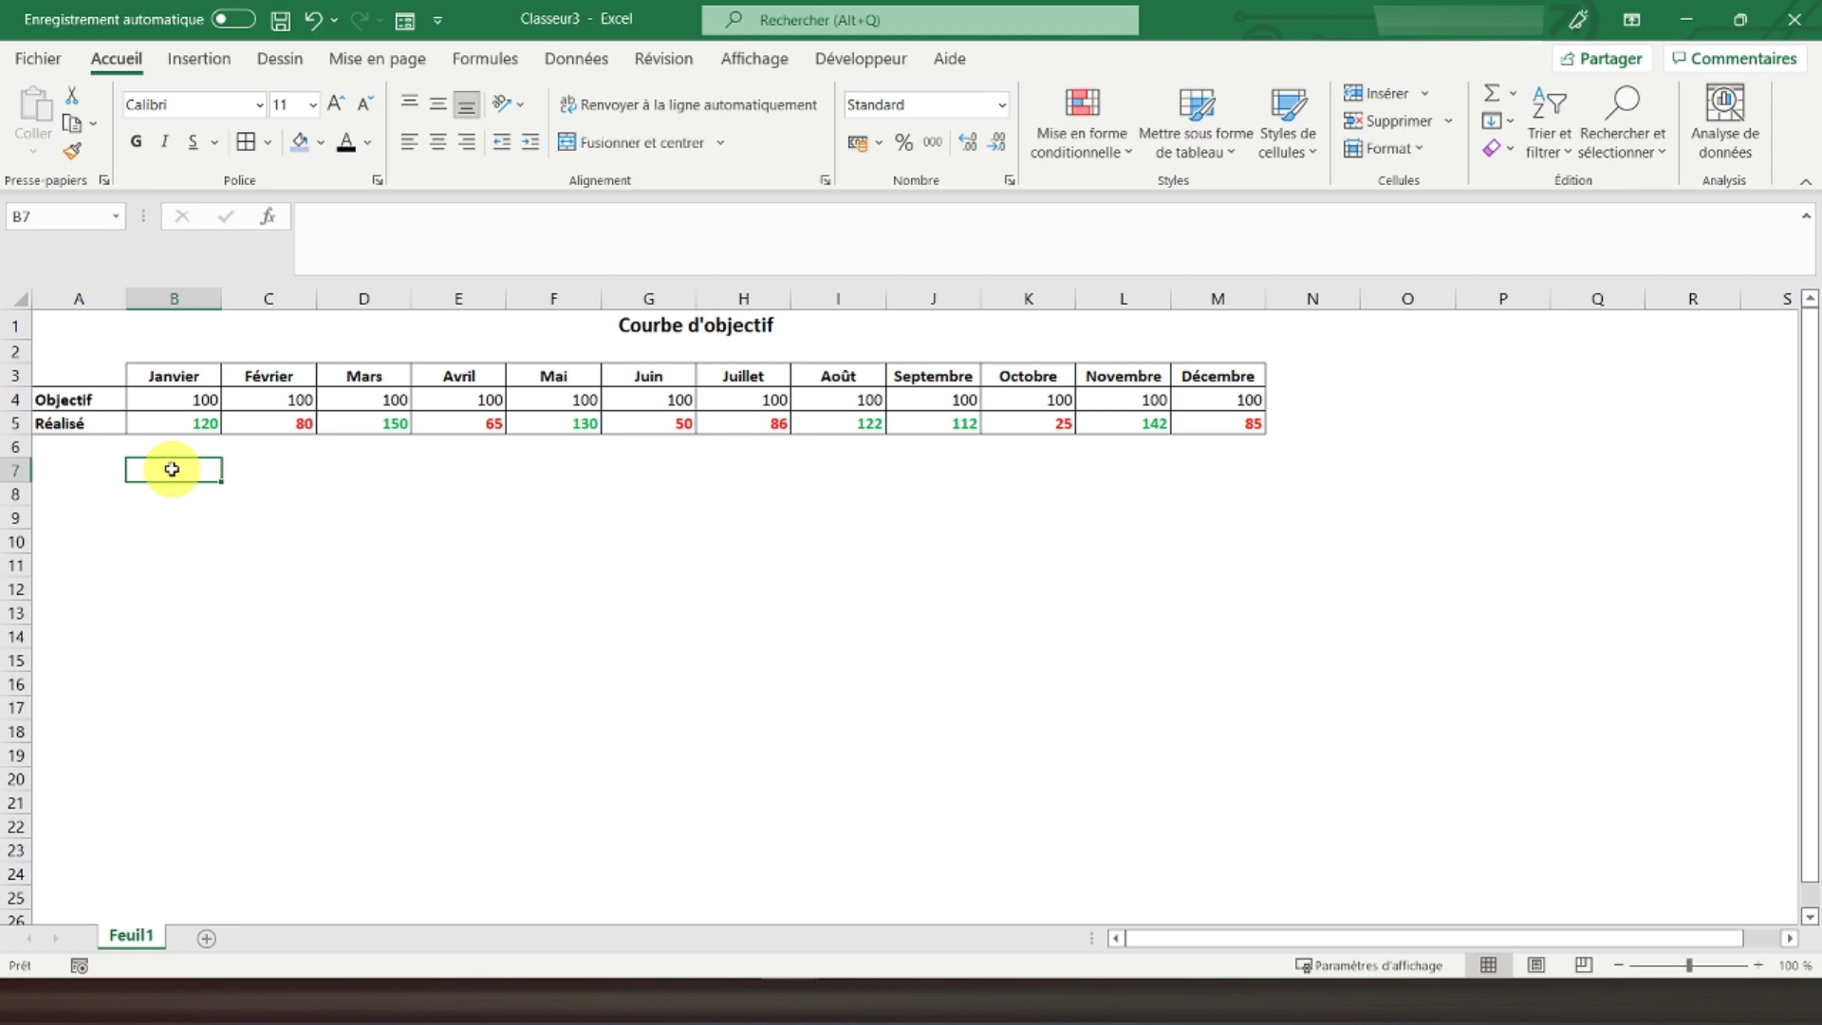
{"action": "type", "text": "=si"}
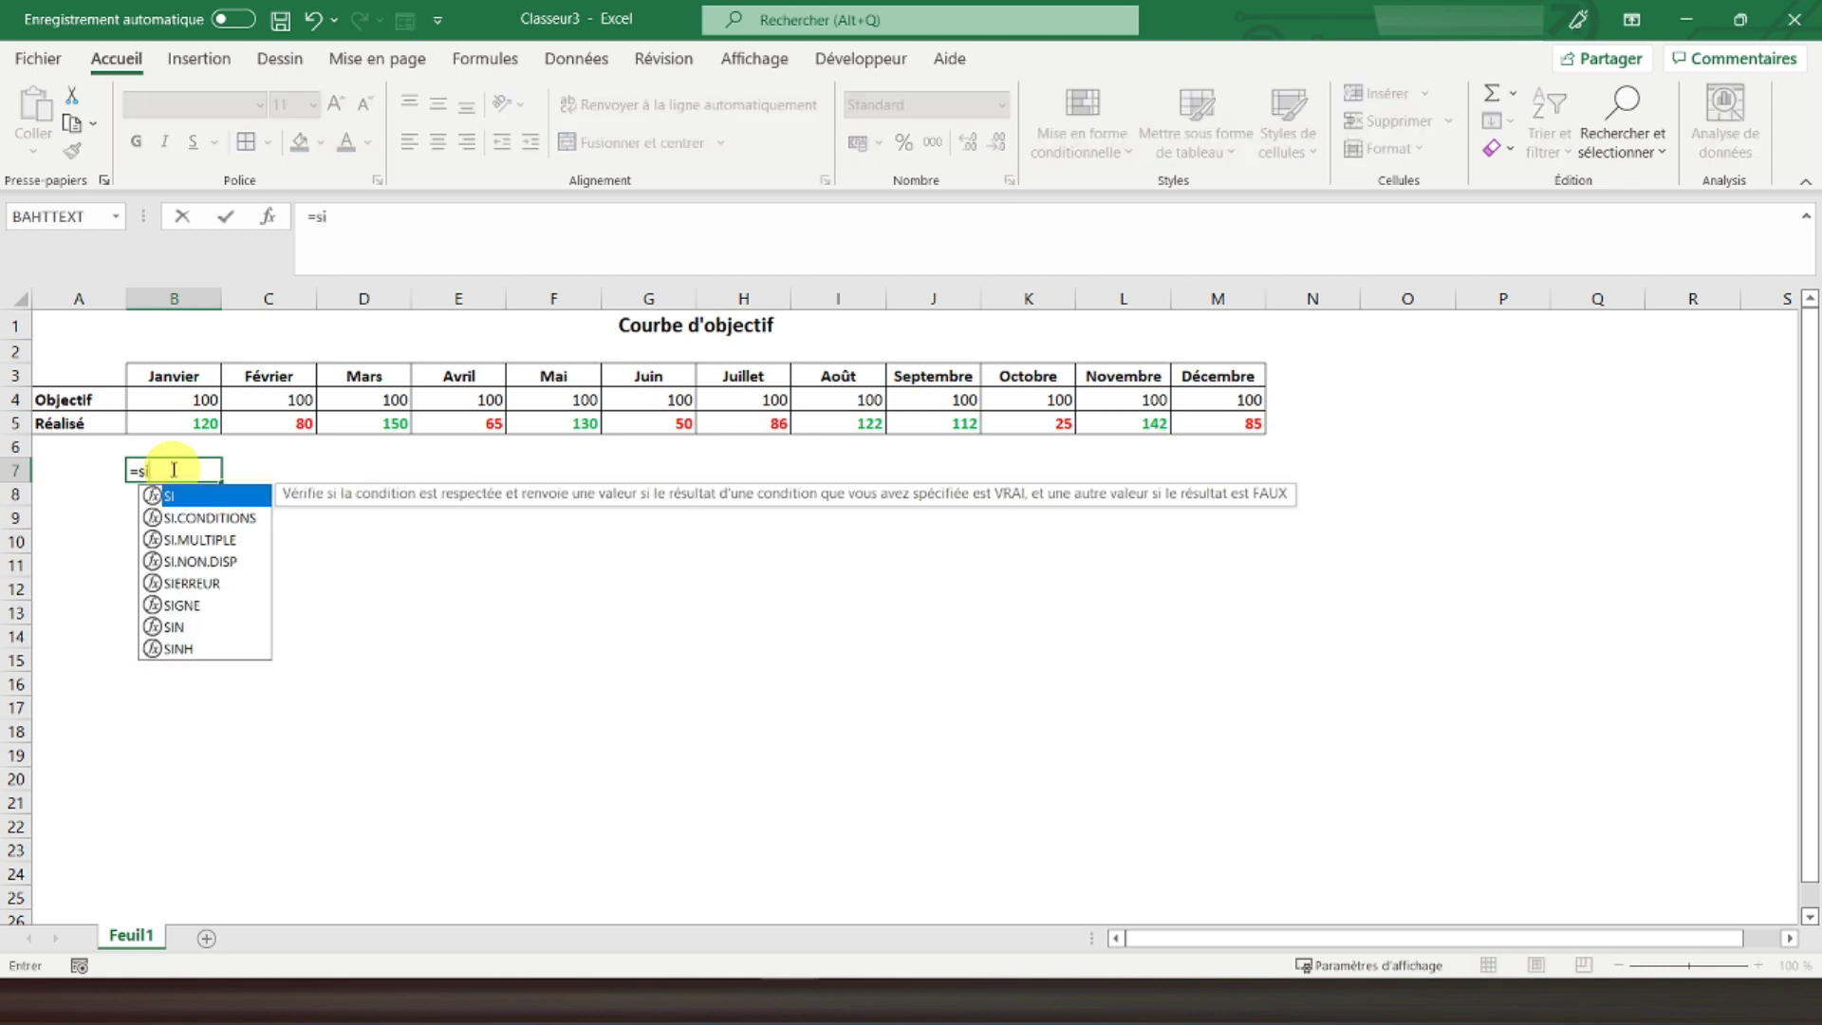
{"action": "type", "text": "("}
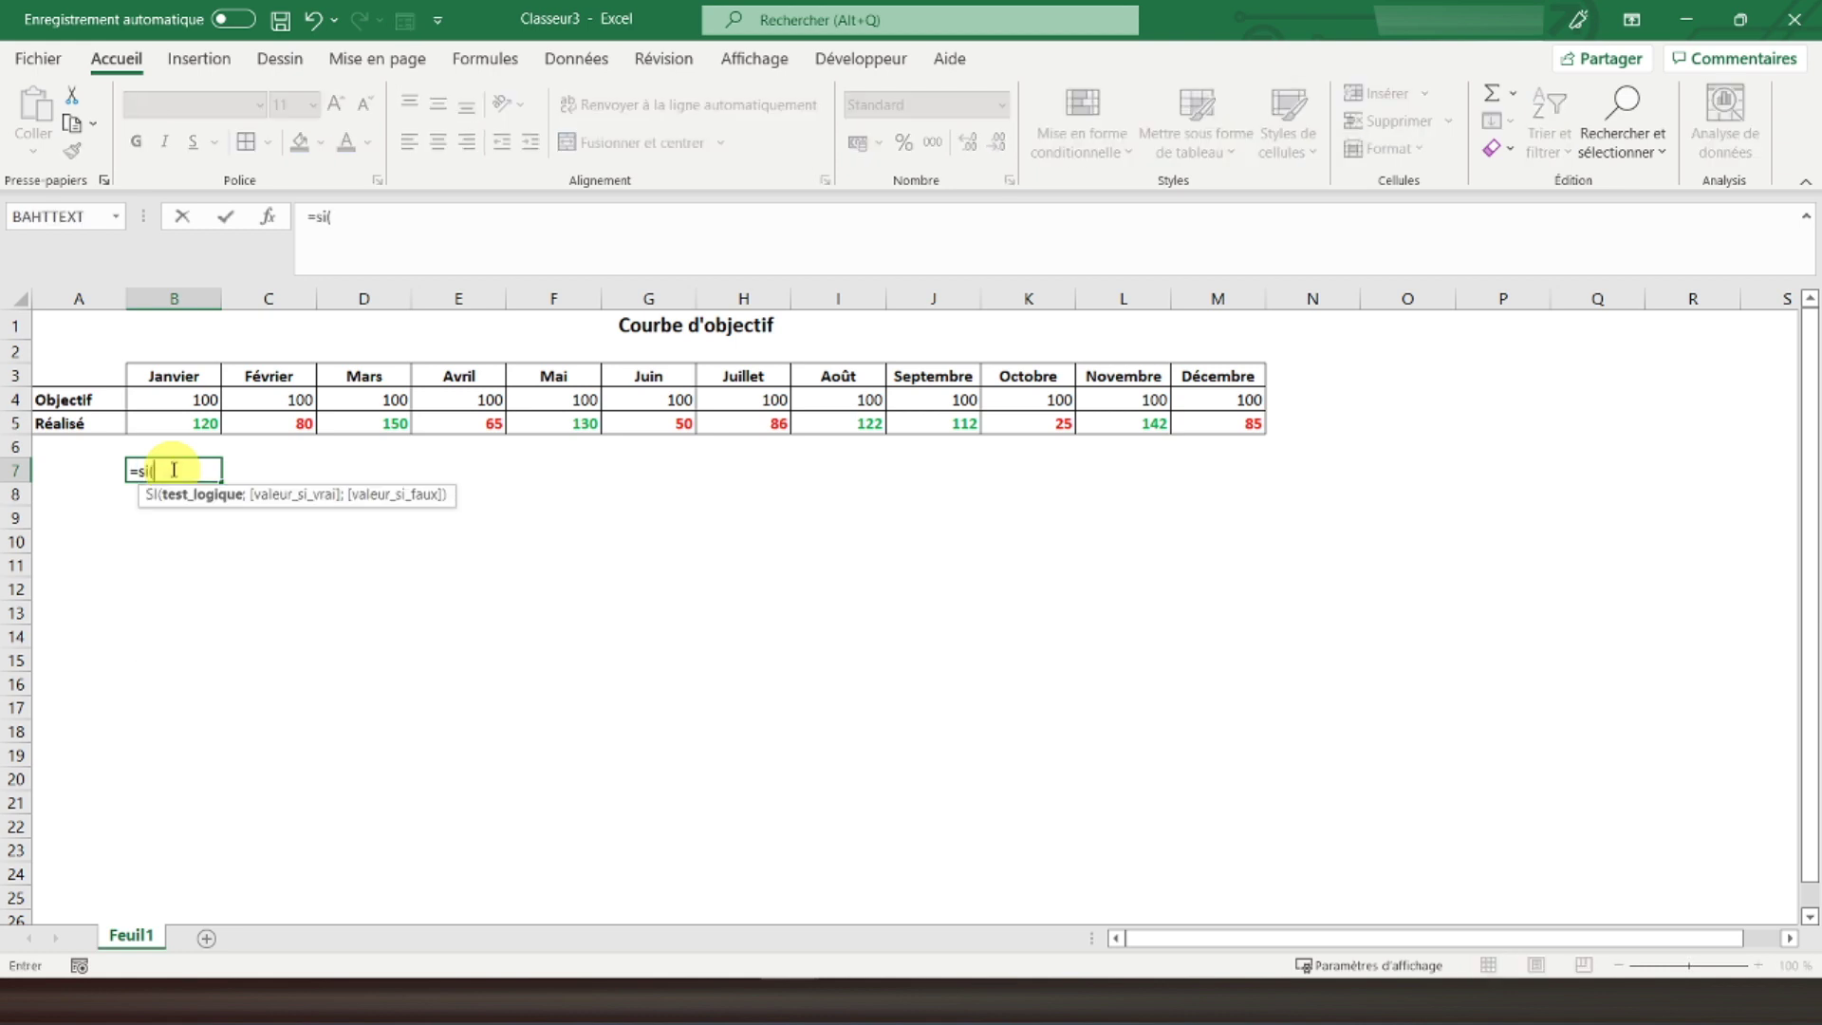
{"action": "left_click", "coordinate": [170, 419]}
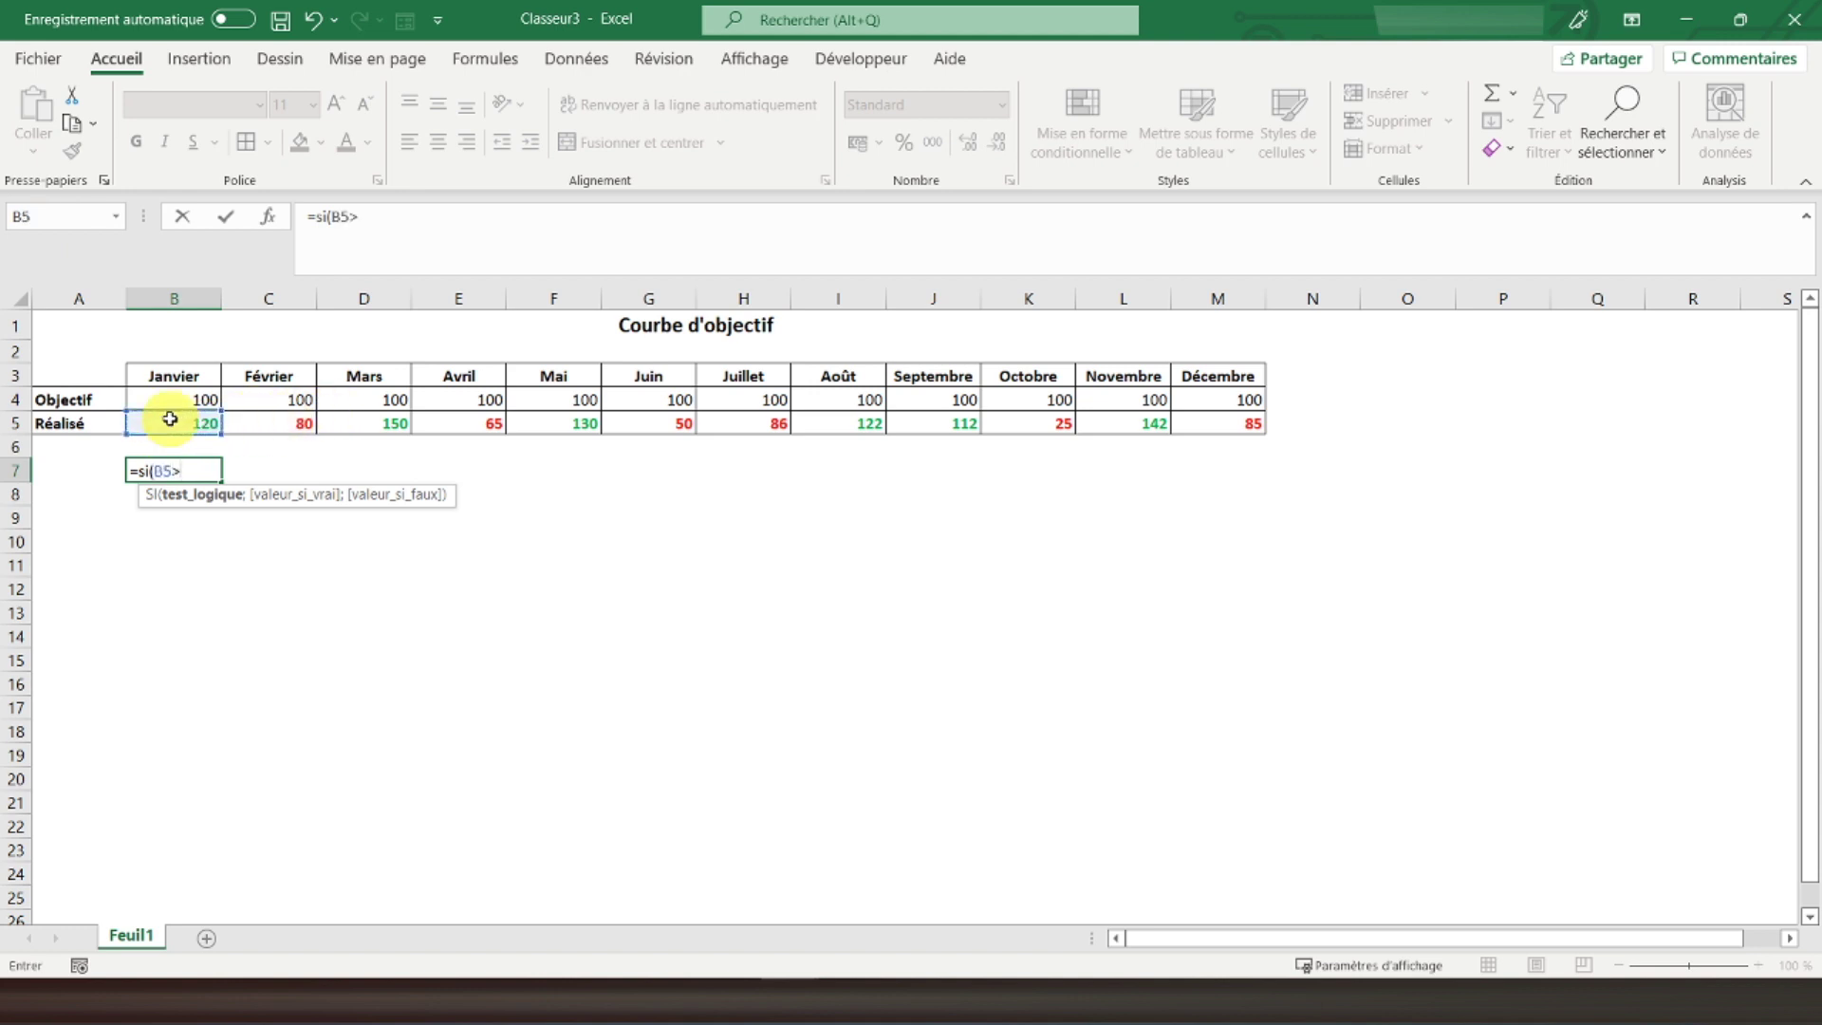
{"action": "left_click", "coordinate": [178, 399]}
{"action": "type", "text": ";"}
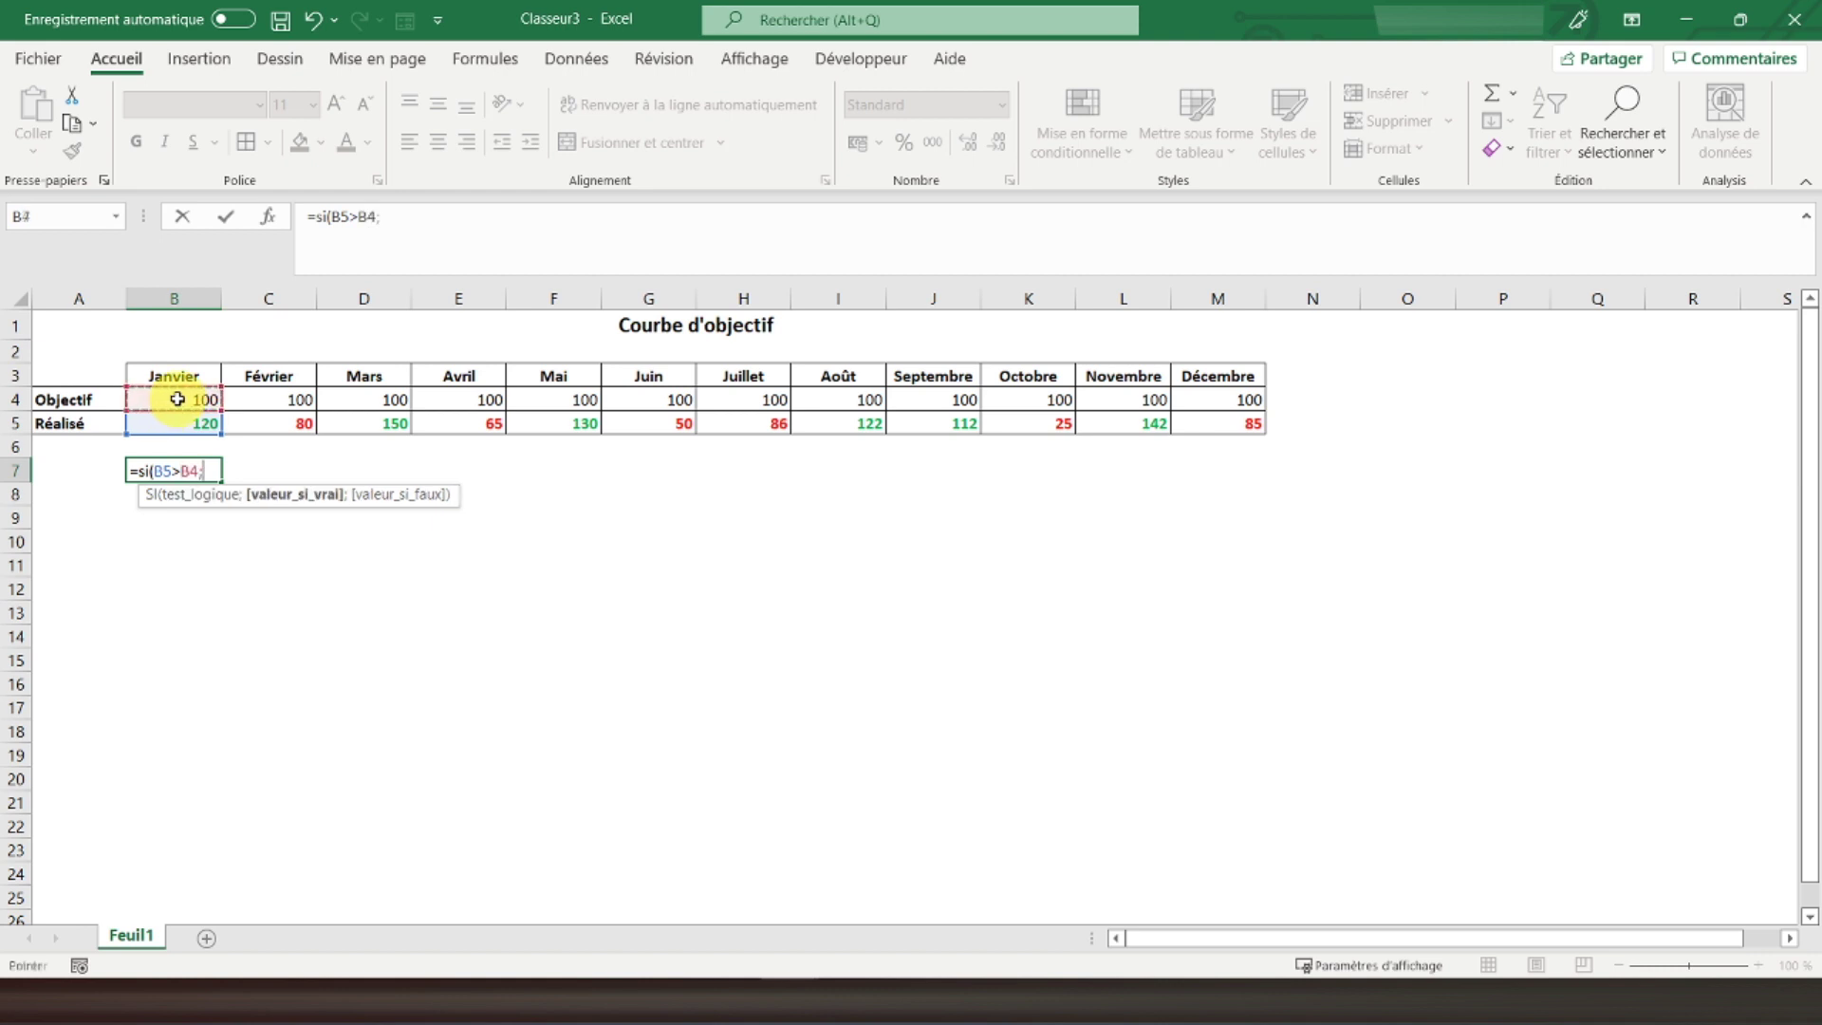
{"action": "left_click", "coordinate": [170, 423]}
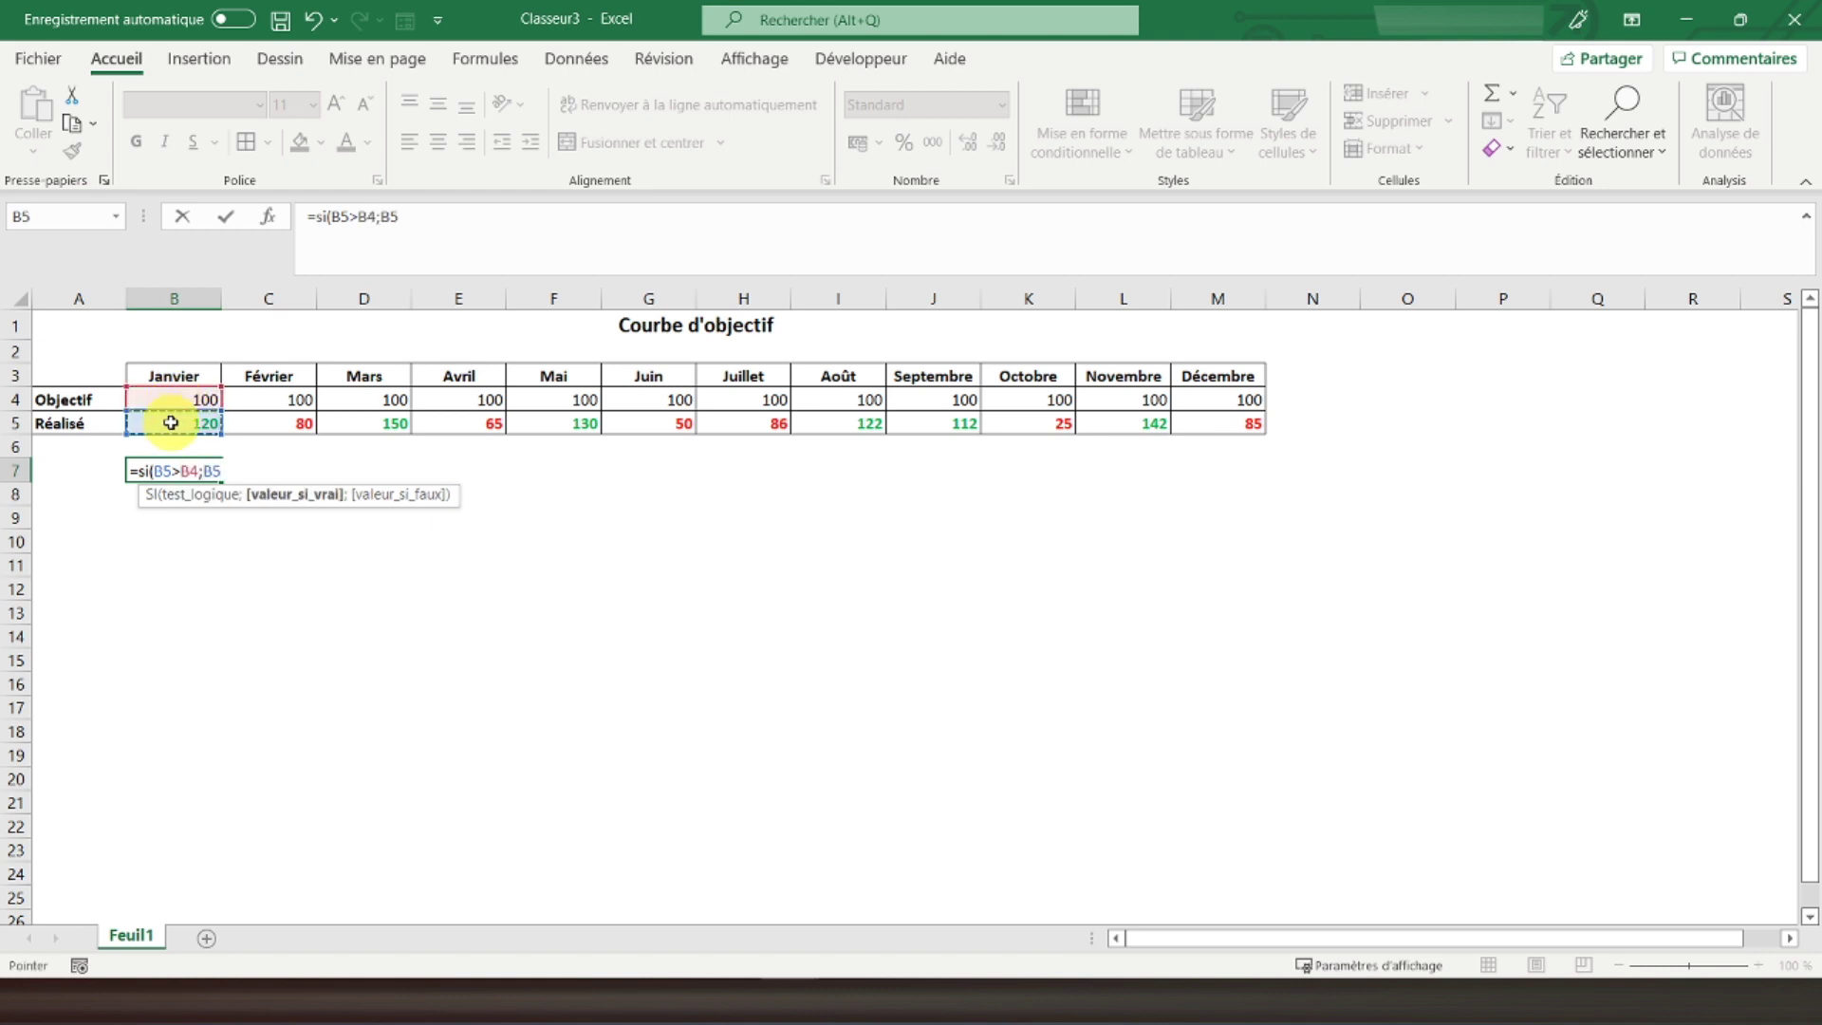
{"action": "type", "text": ";\"\""}
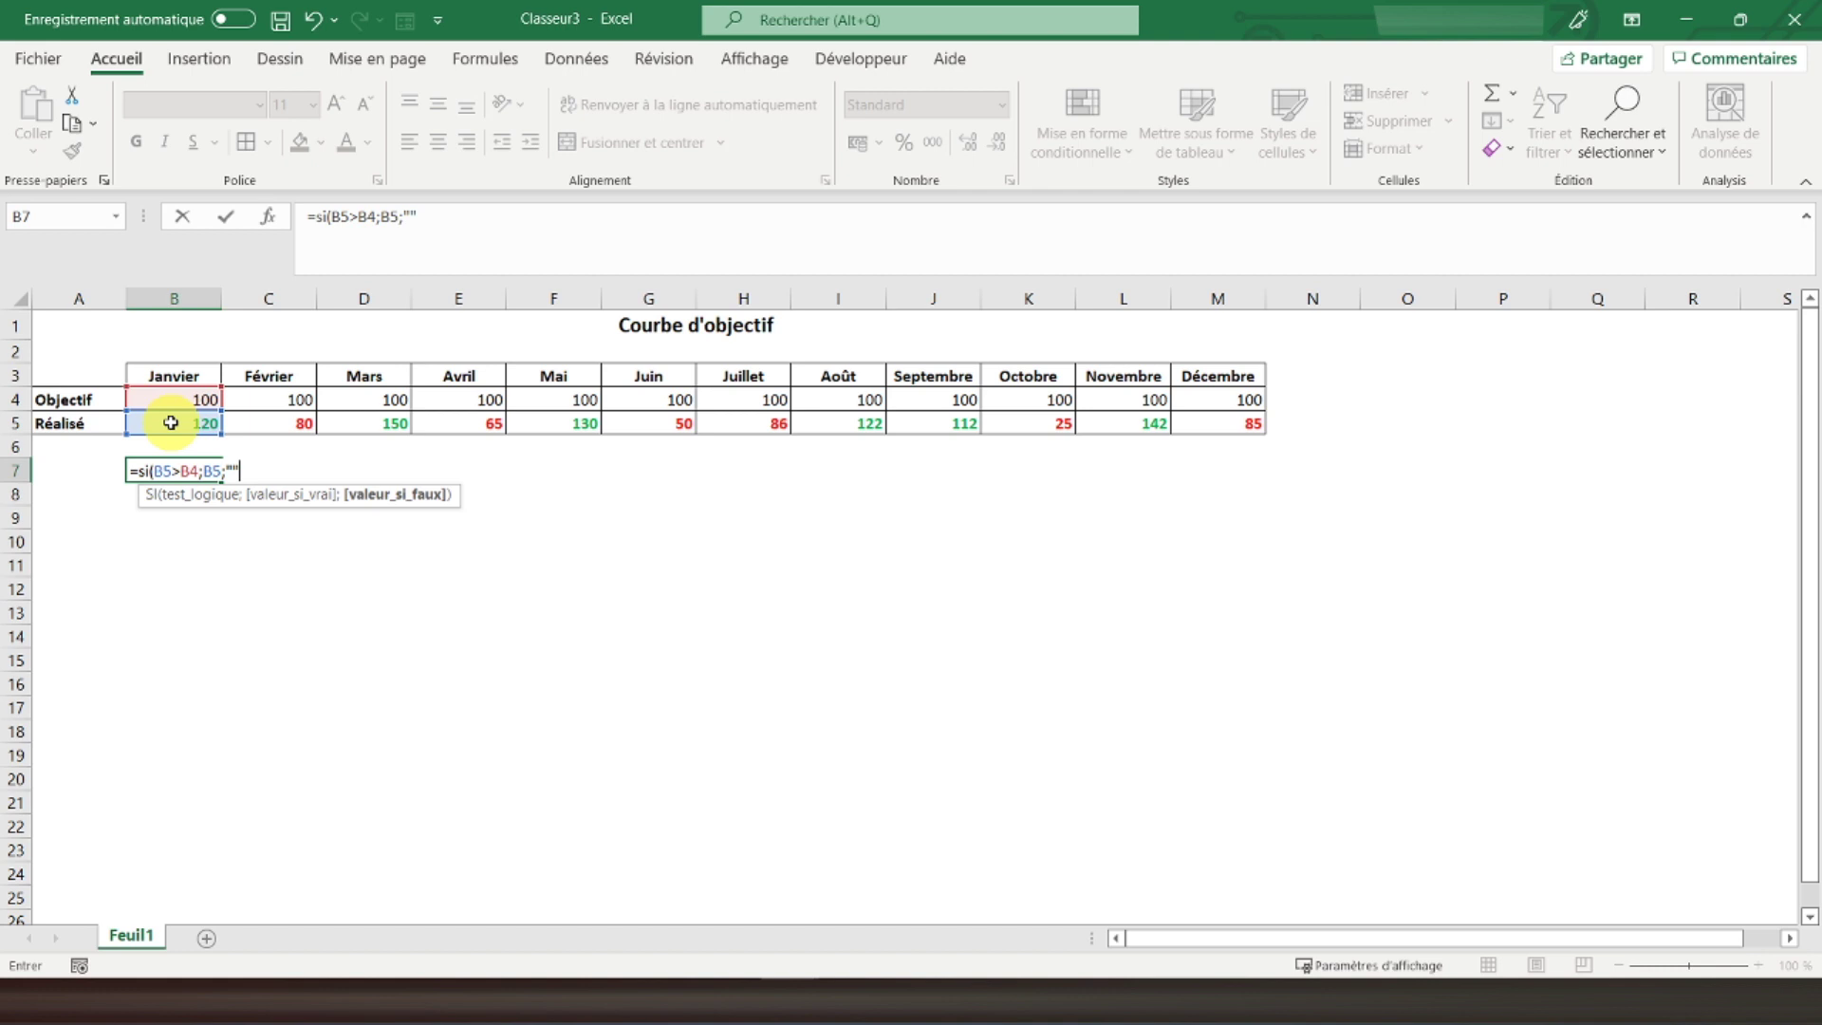
{"action": "type", "text": ")"}
{"action": "key", "text": "Return"}
{"action": "left_click", "coordinate": [202, 479]}
{"action": "left_click_drag", "start_coordinate": [221, 482], "coordinate": [1242, 476]}
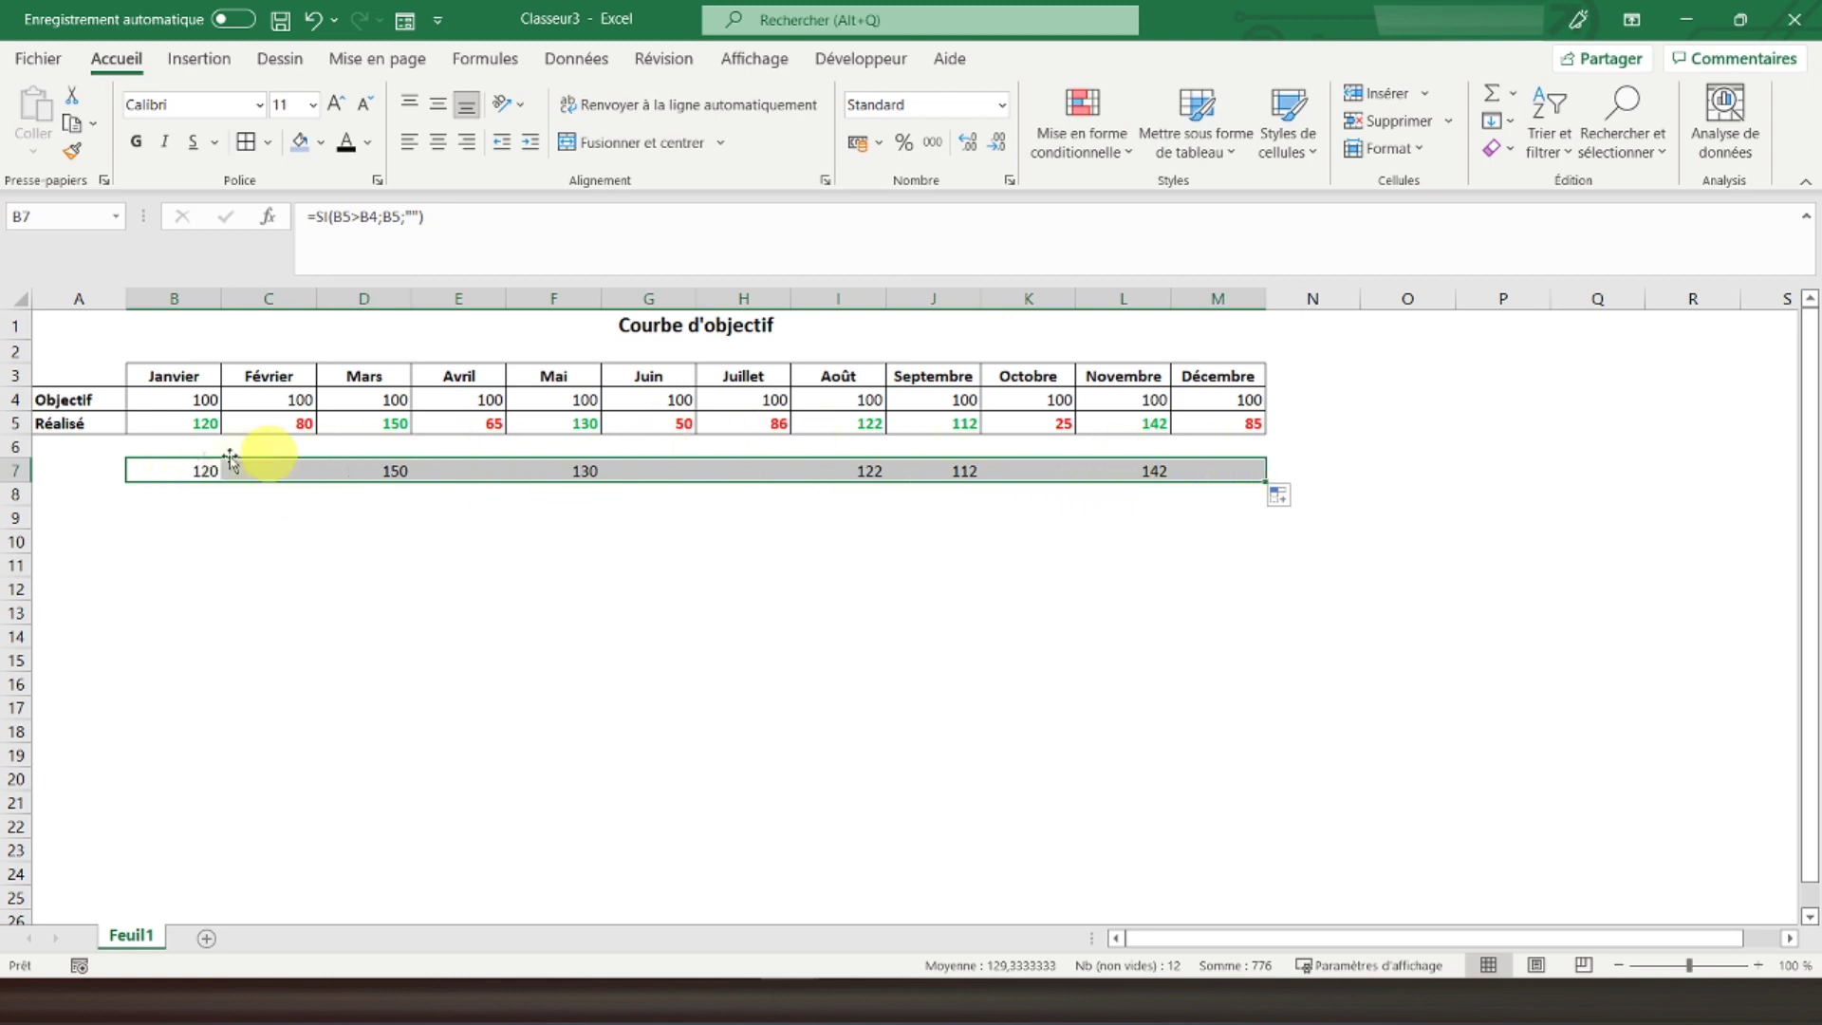
{"action": "left_click", "coordinate": [164, 498]}
{"action": "left_click", "coordinate": [162, 473]}
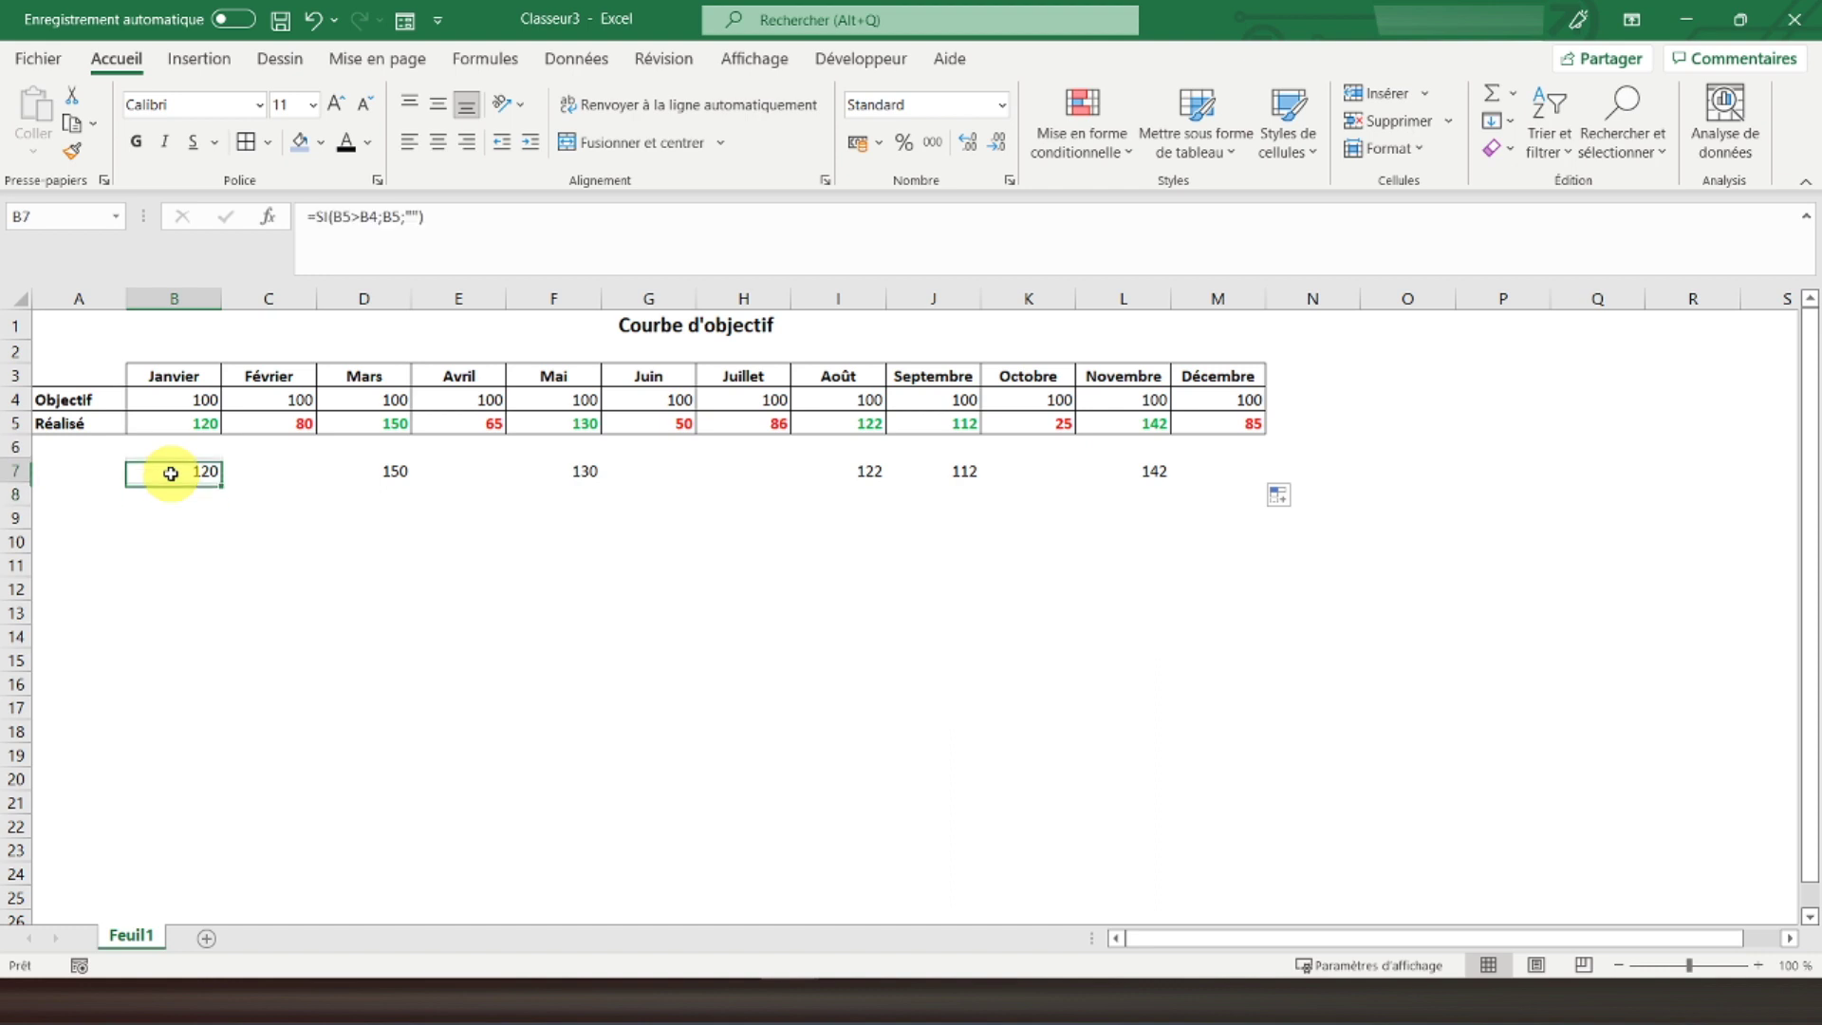
{"action": "left_click", "coordinate": [180, 501]}
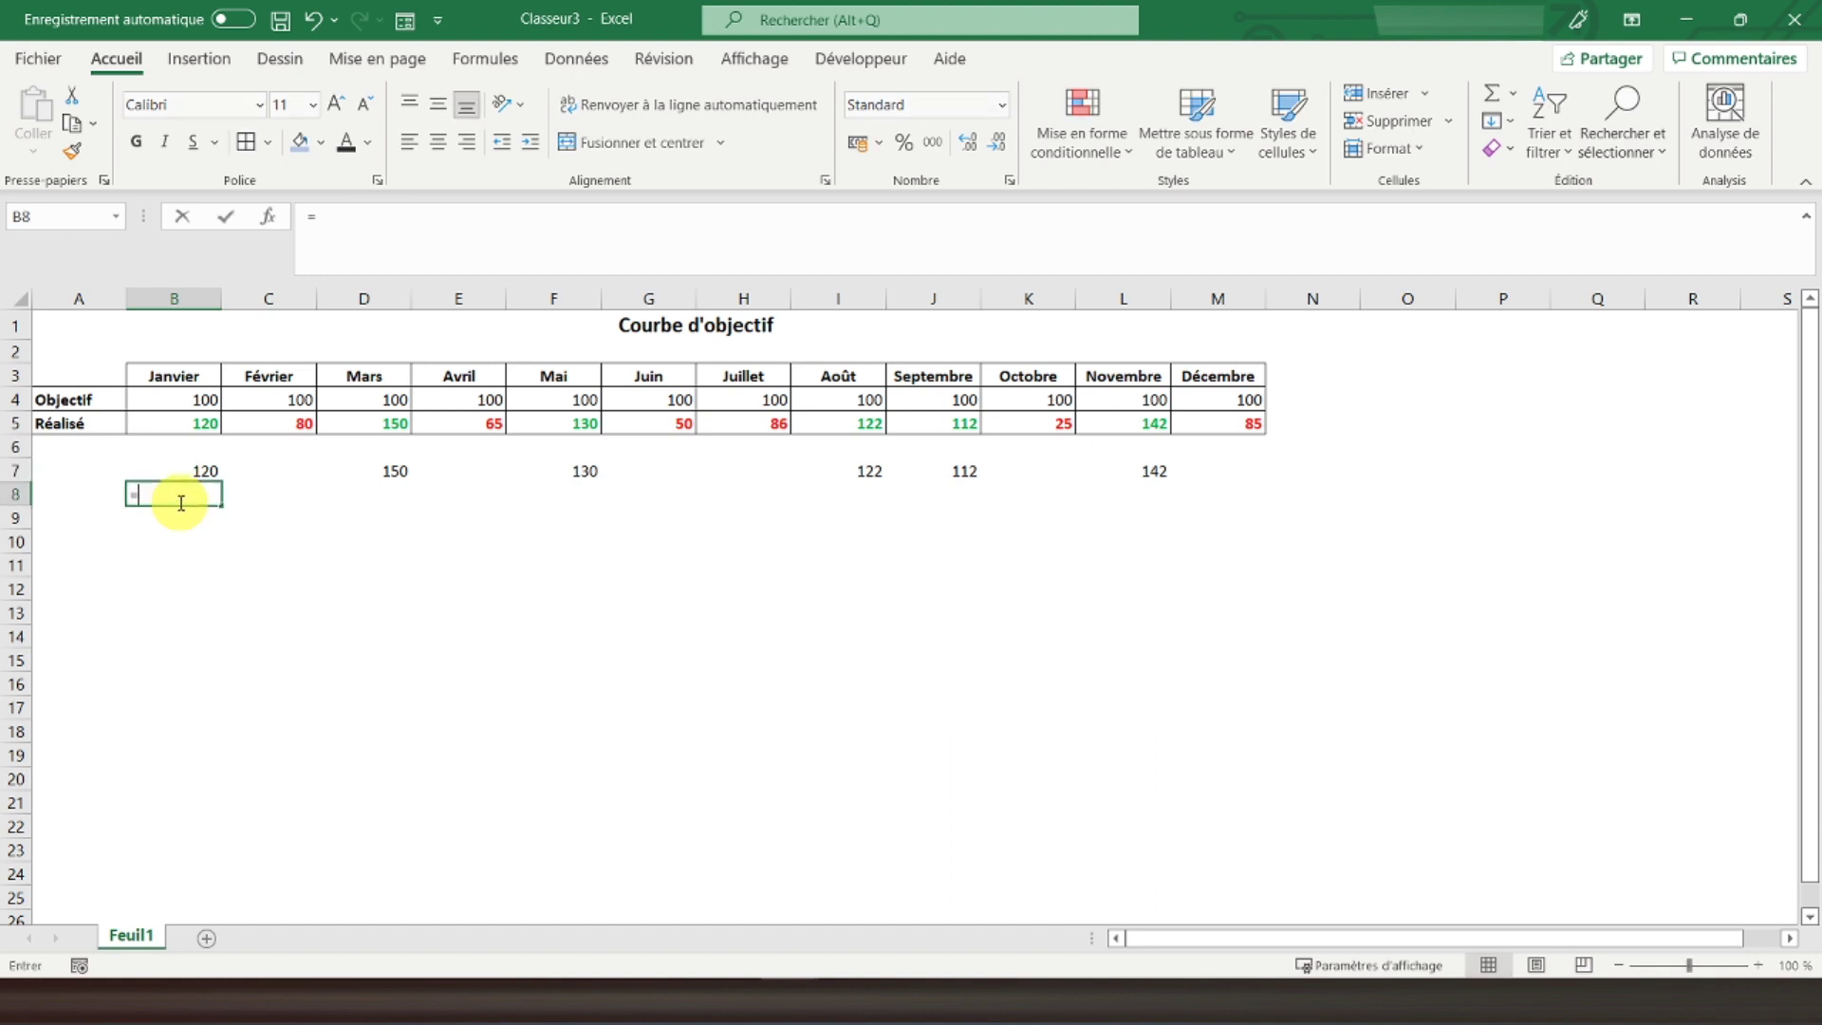
Enter =SI(B5<B4;B5;"") in B8 and fill it across to M8.
{"action": "type", "text": "=si("}
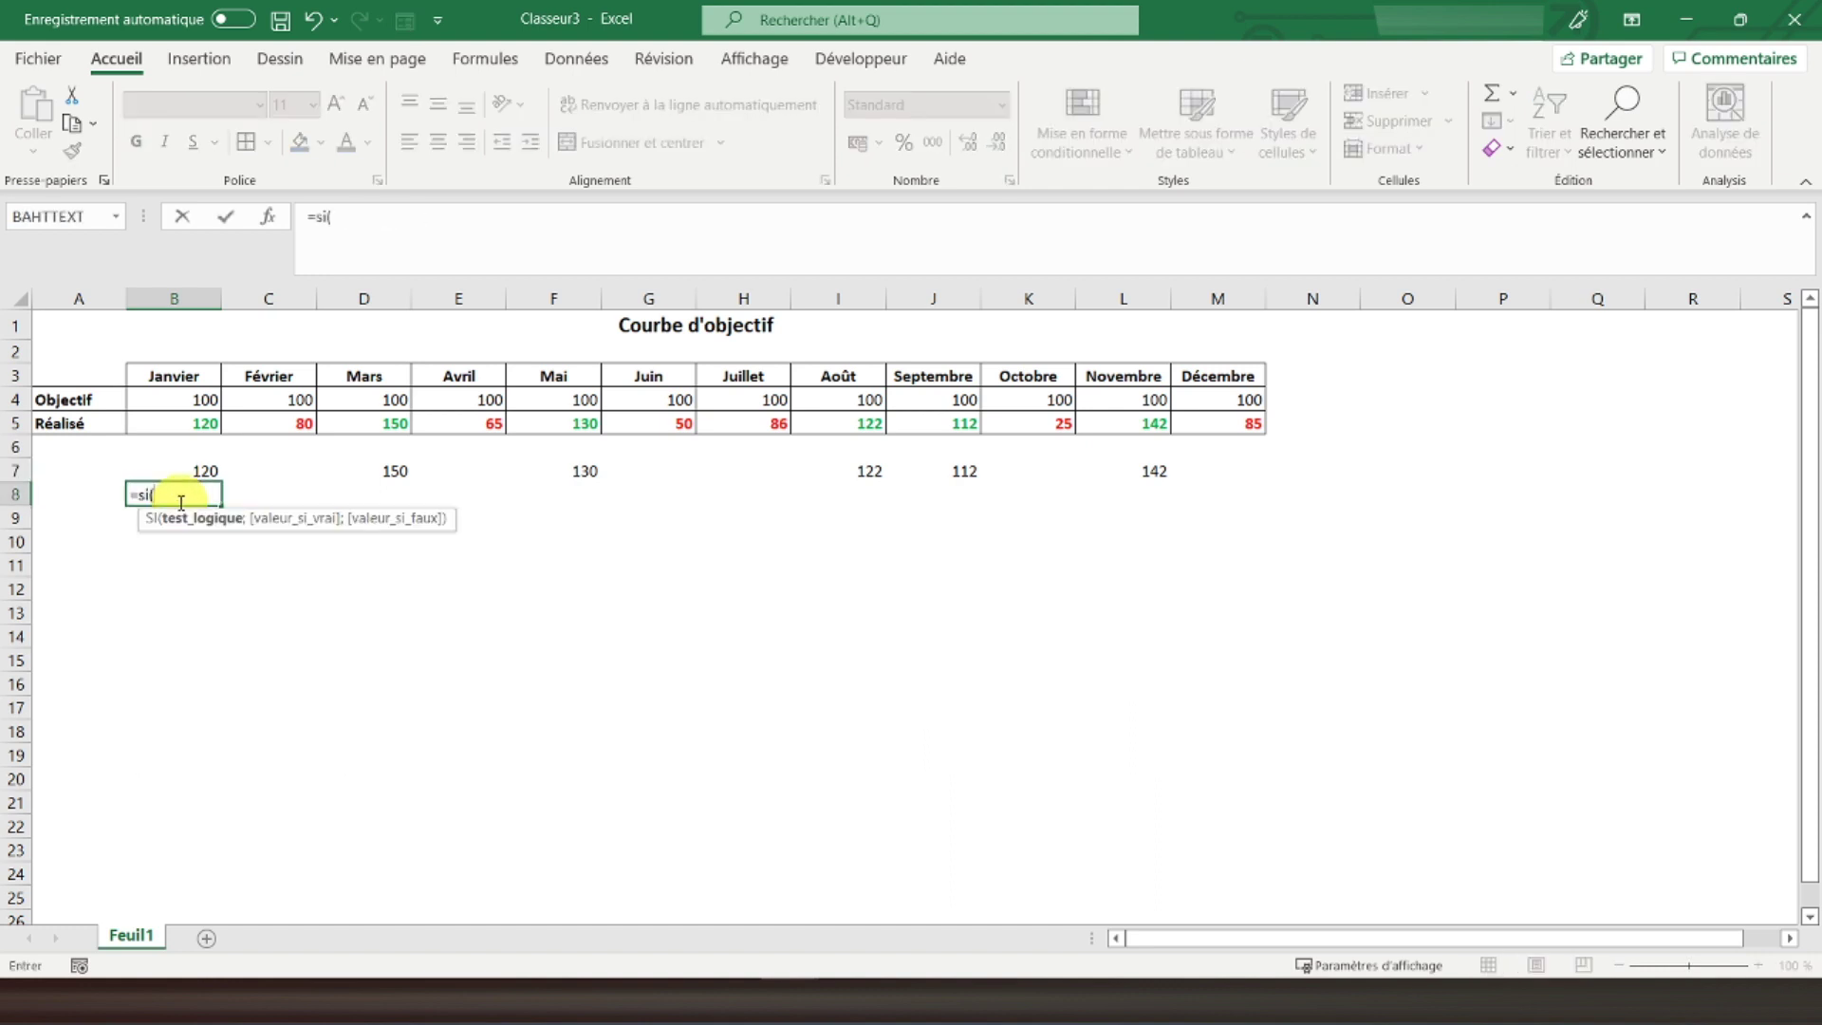
{"action": "left_click", "coordinate": [180, 424]}
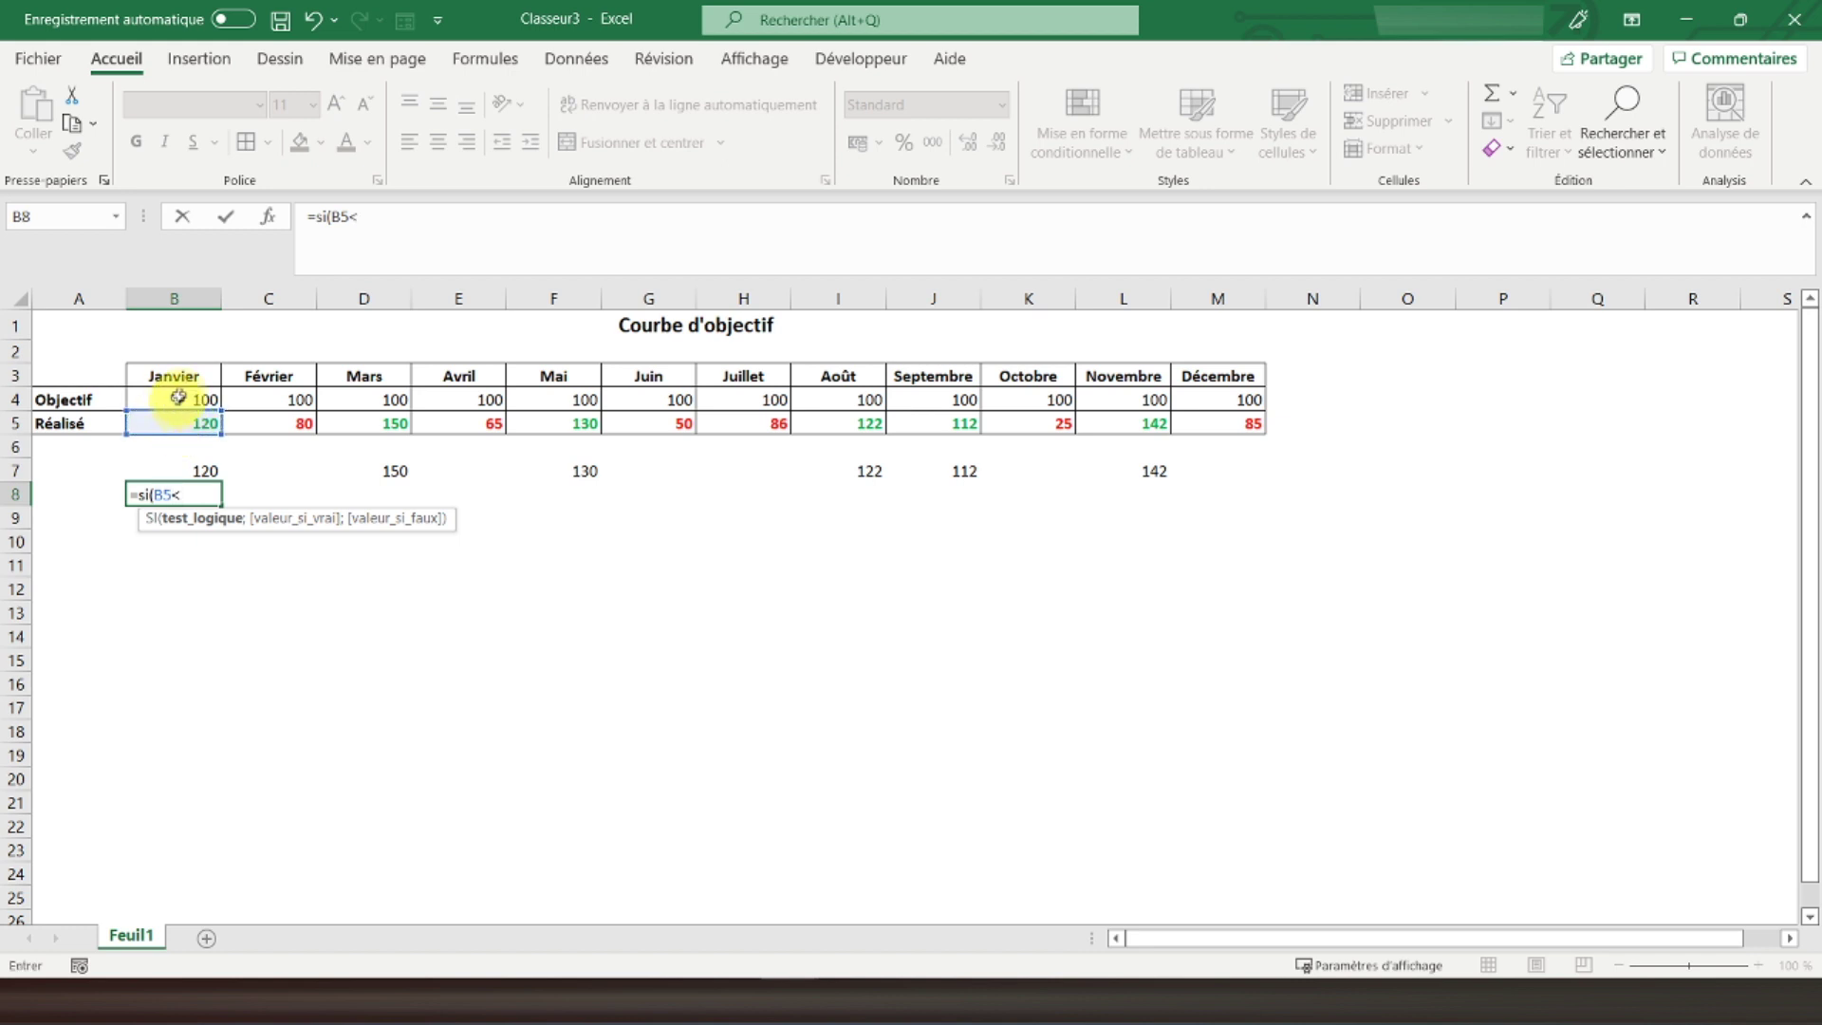
{"action": "left_click", "coordinate": [175, 403]}
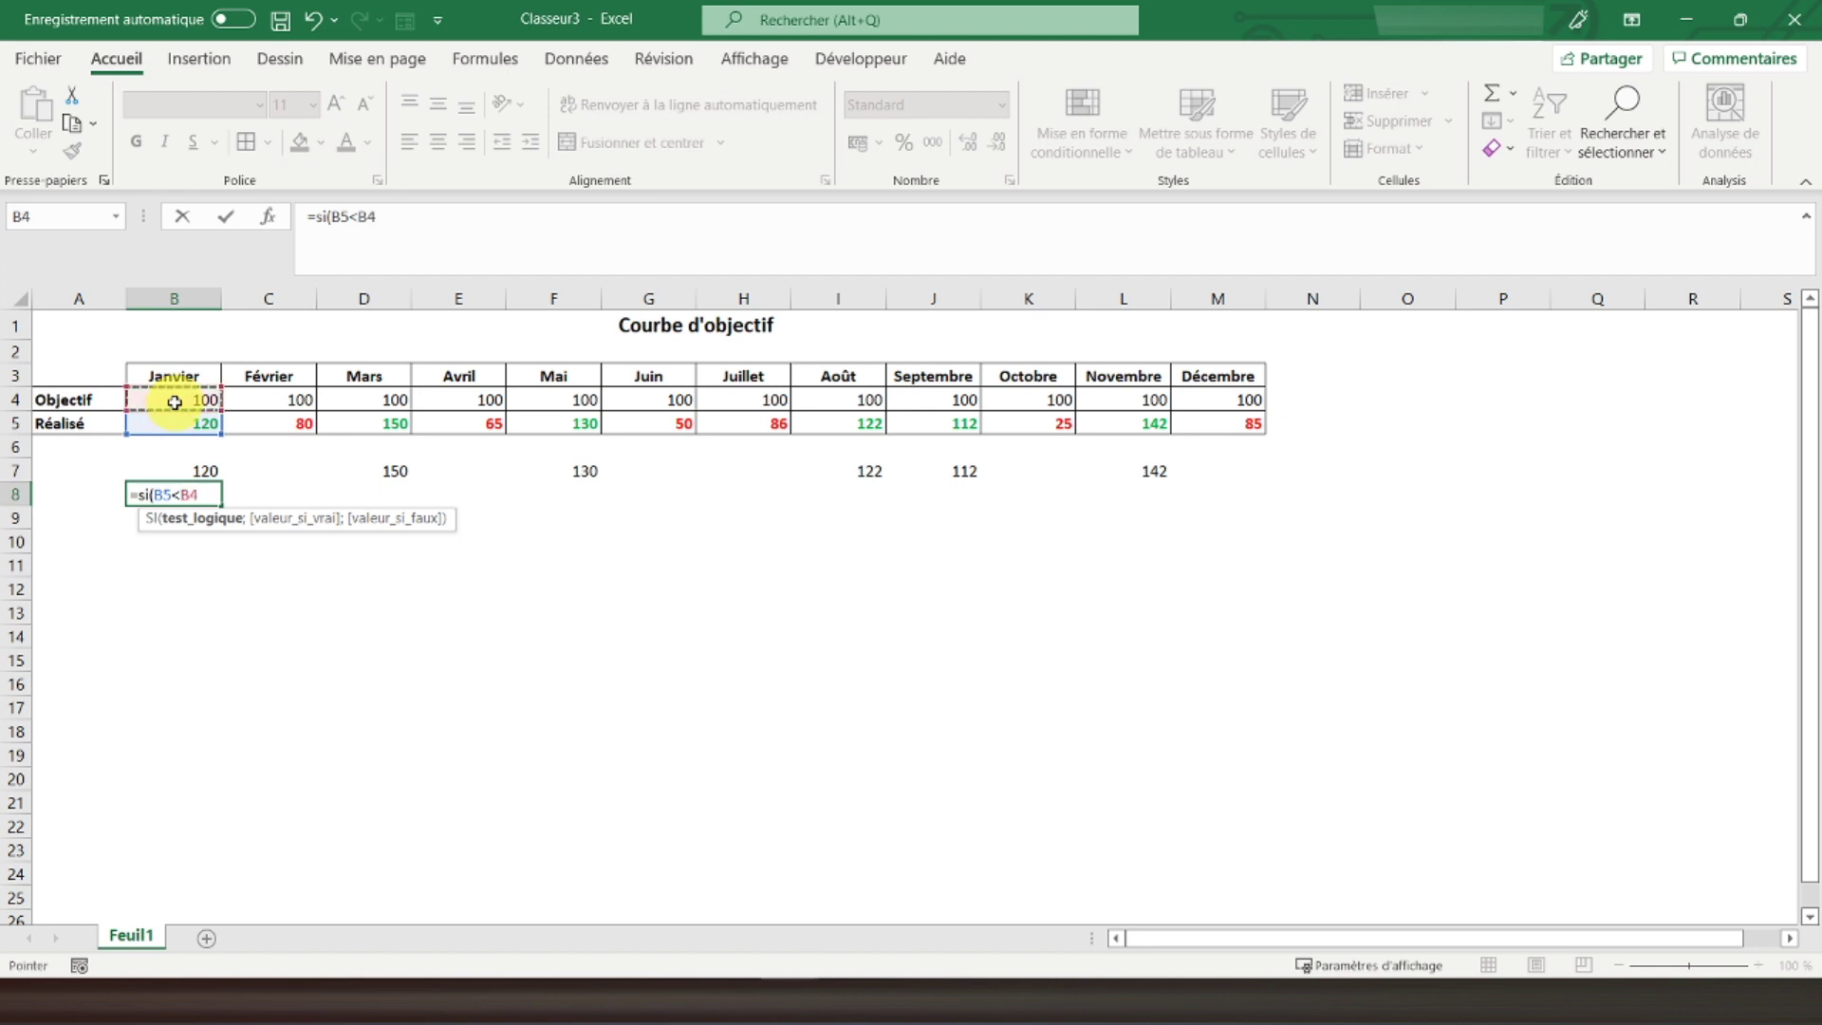
{"action": "type", "text": ";"}
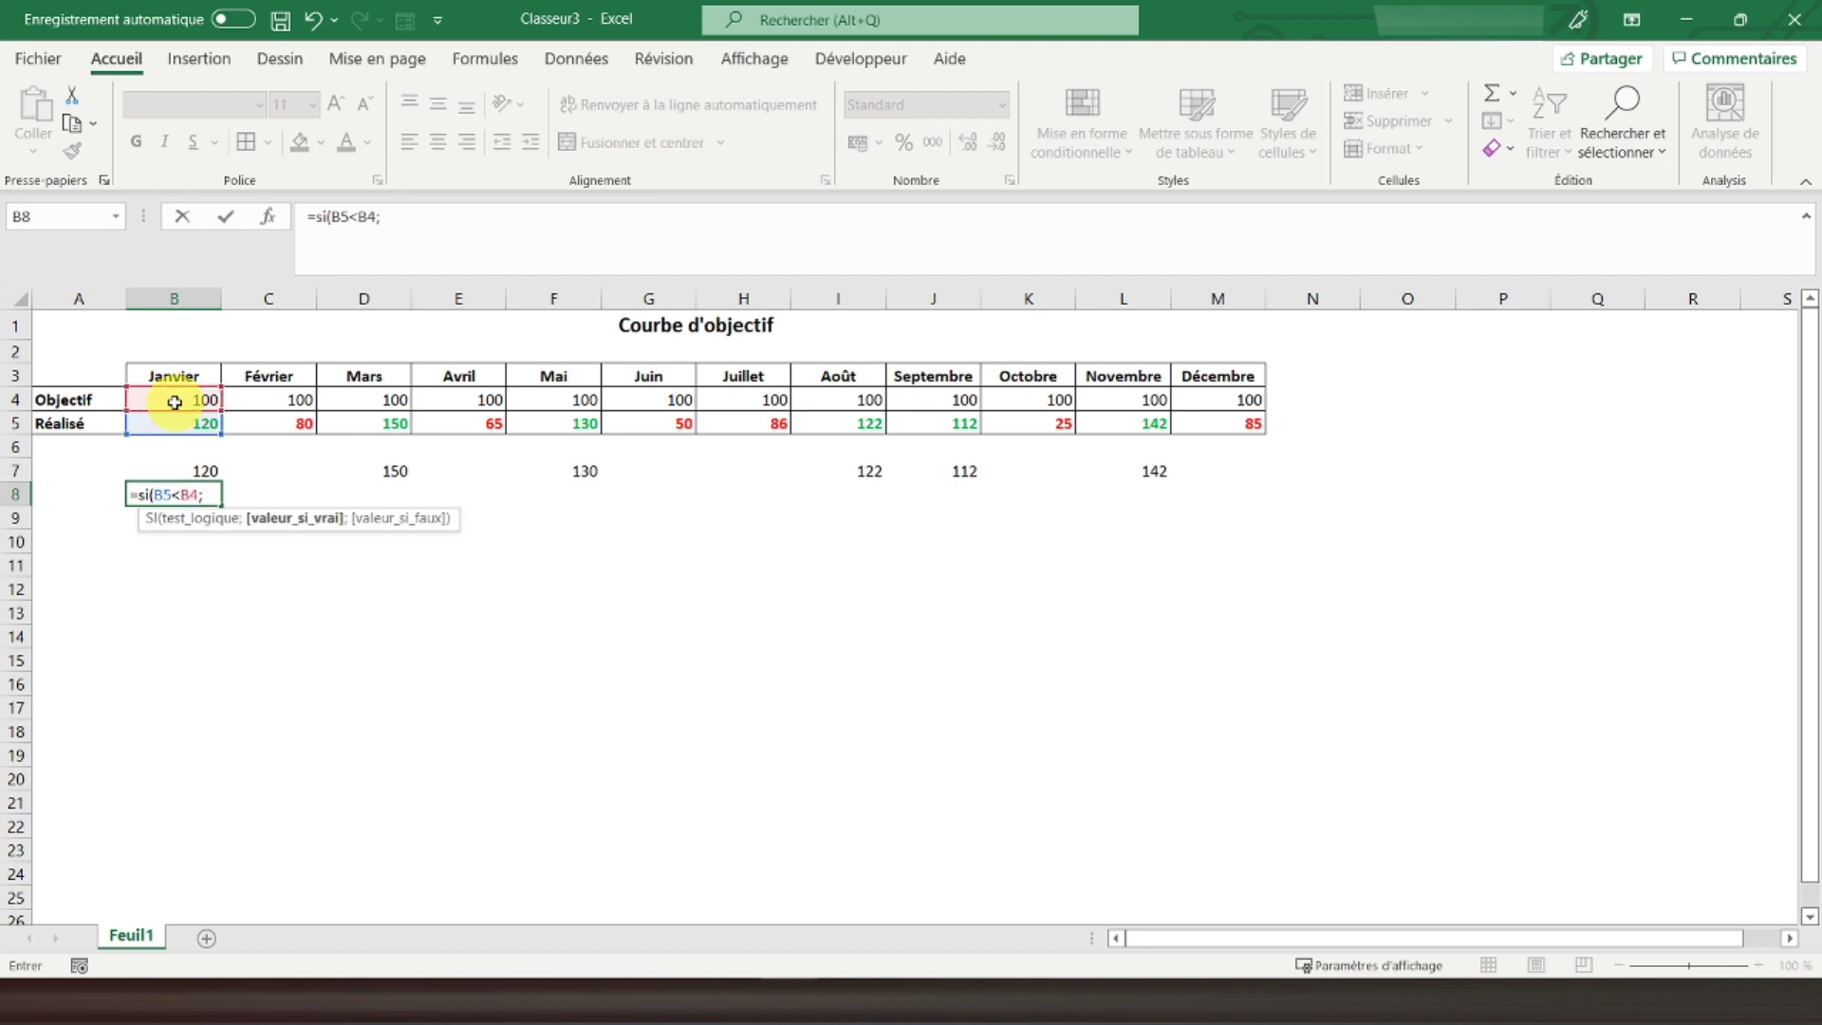
{"action": "left_click", "coordinate": [180, 423]}
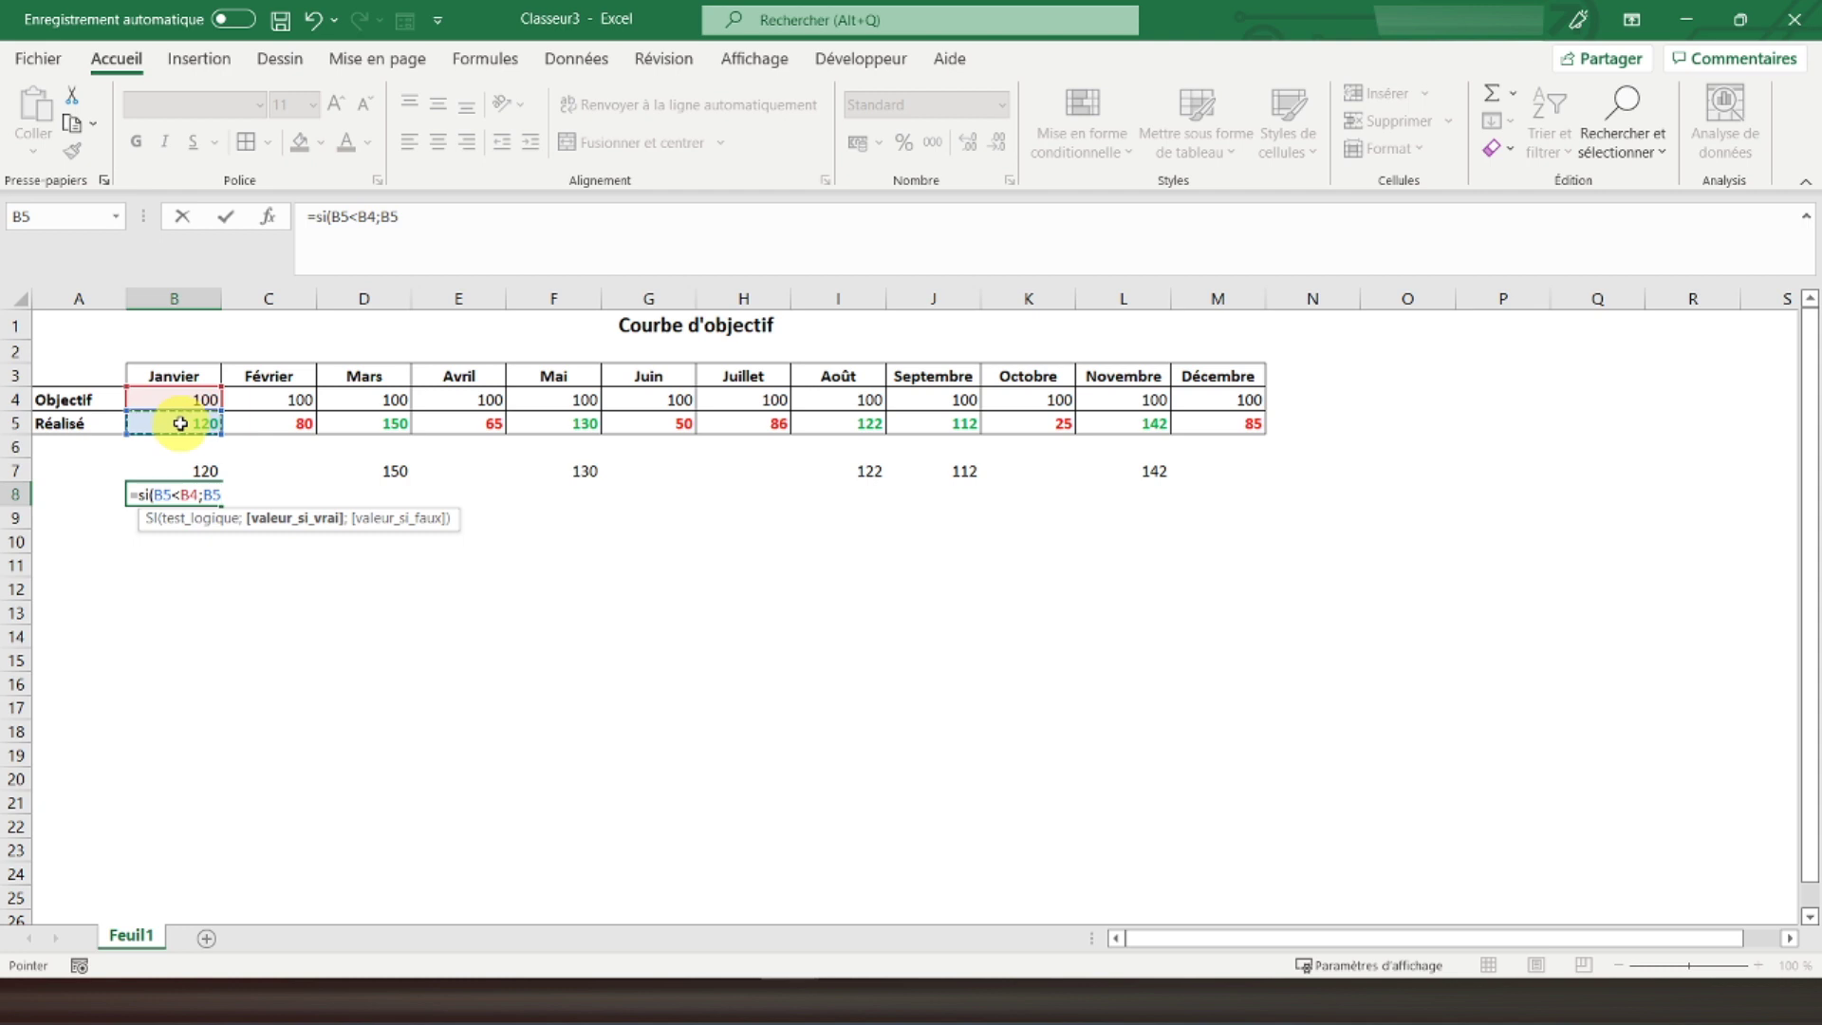
{"action": "type", "text": ";\"\""}
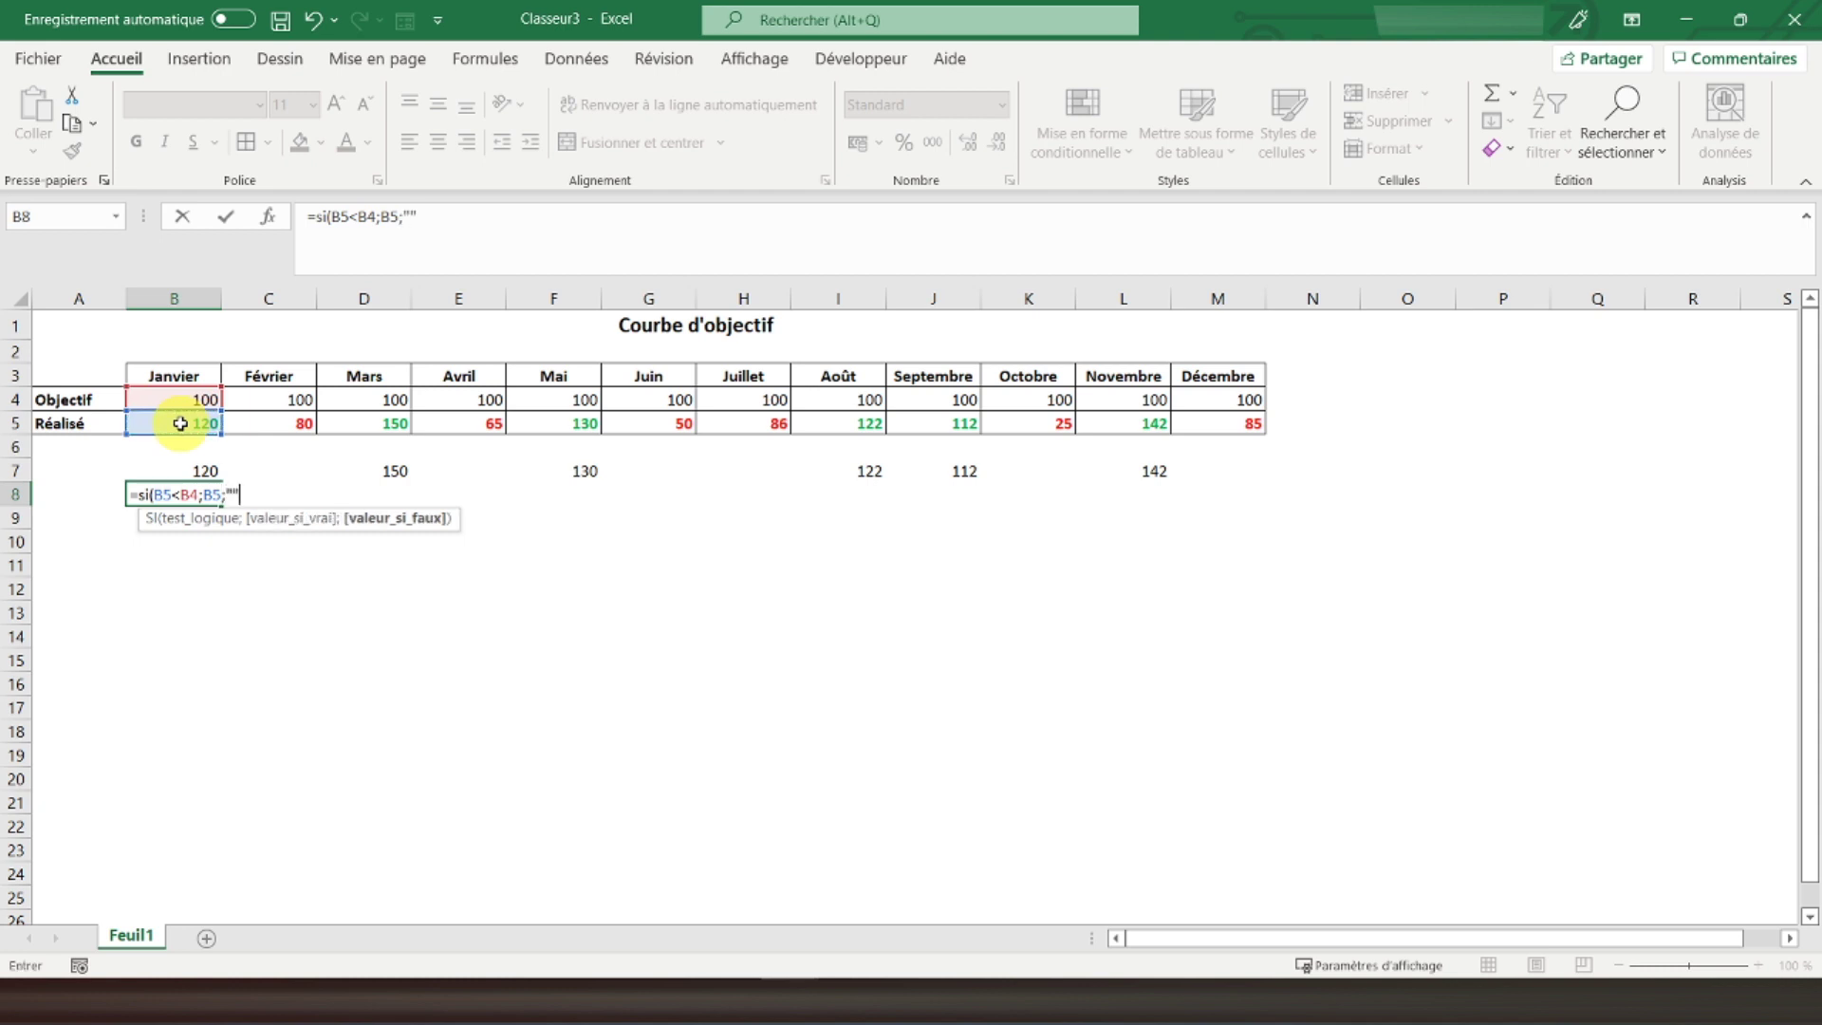
{"action": "type", "text": ")"}
{"action": "key", "text": "Return"}
{"action": "left_click", "coordinate": [190, 492]}
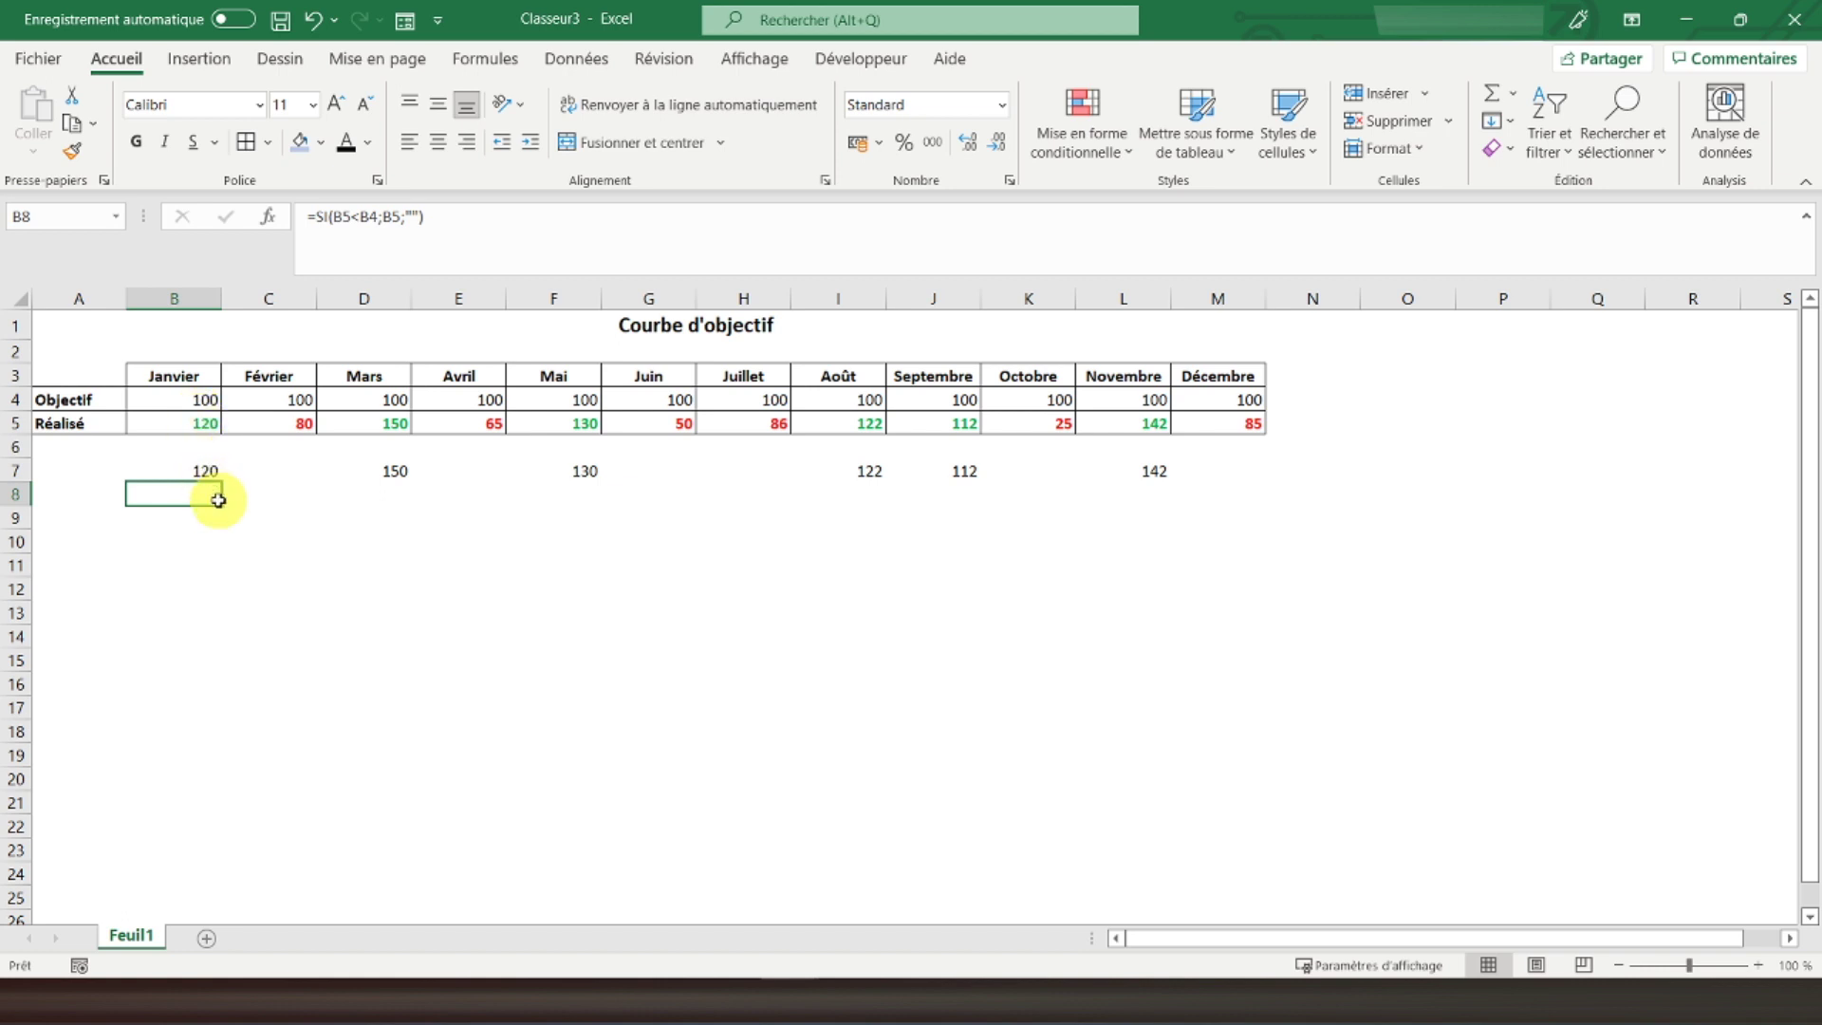
{"action": "left_click_drag", "start_coordinate": [219, 506], "coordinate": [1253, 505]}
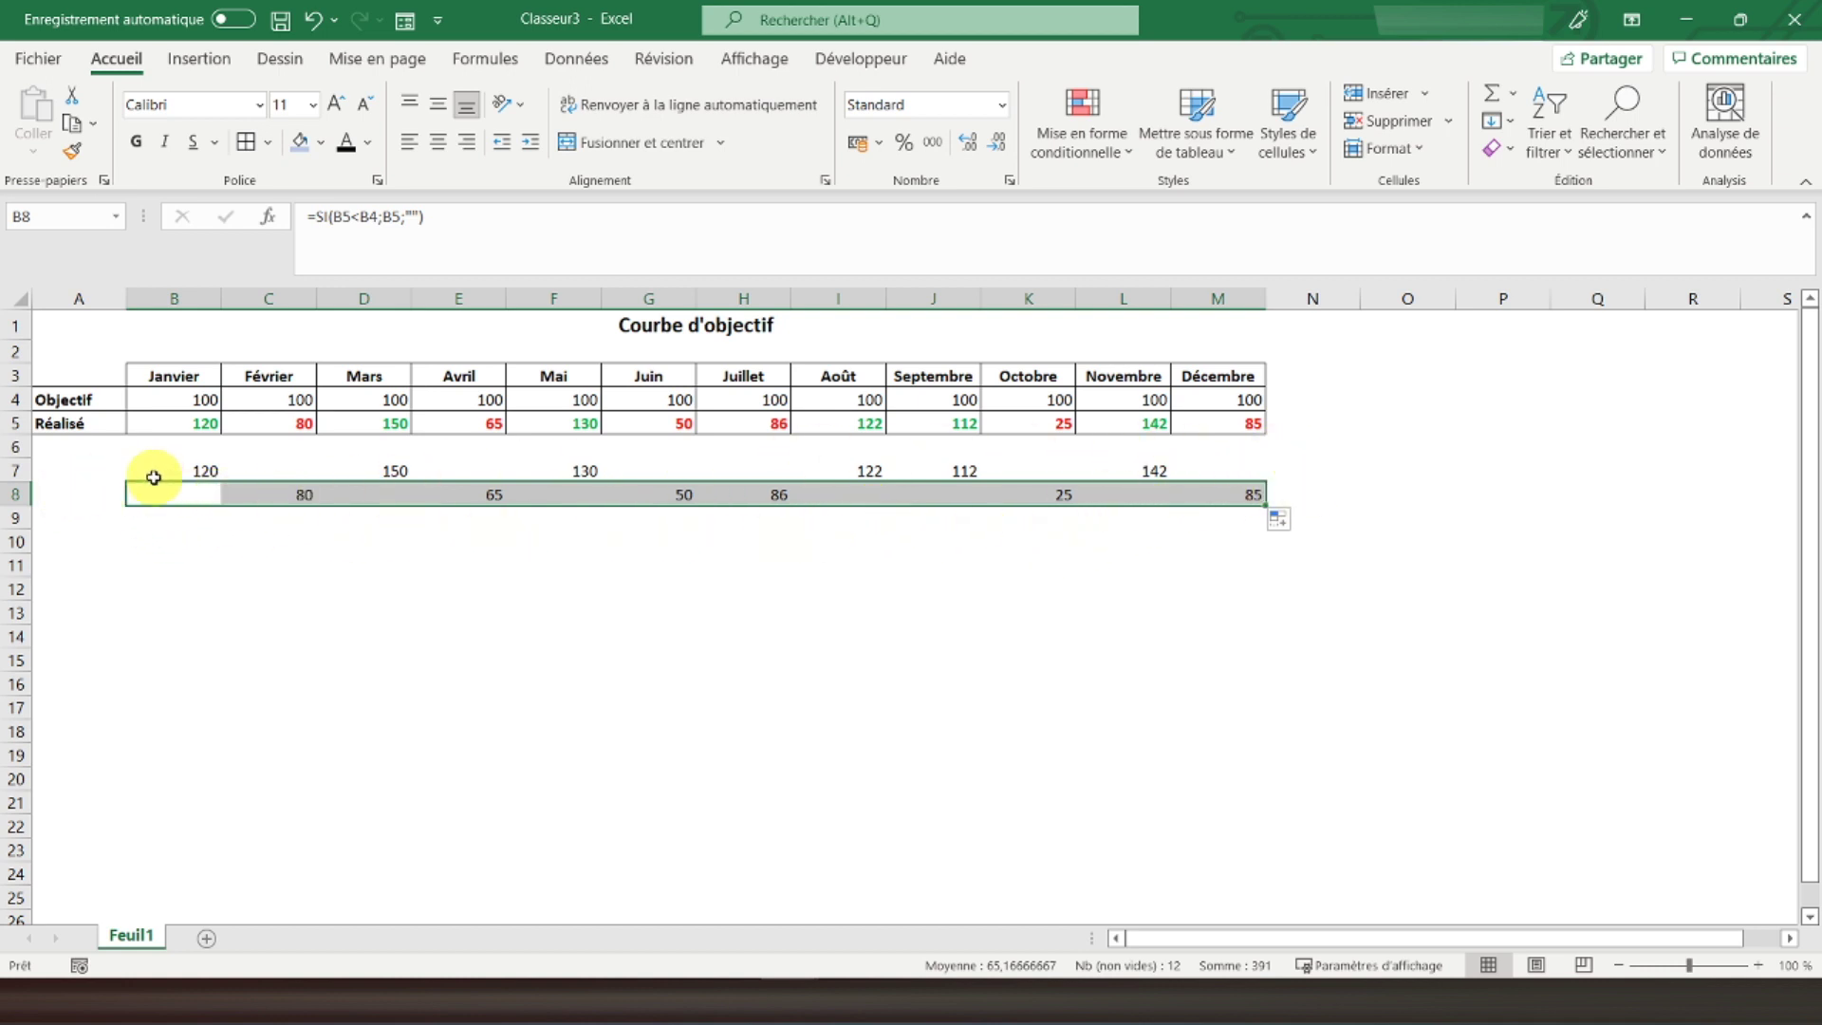
Check the above-target results in row 7 and below-target results in row 8.
{"action": "left_click", "coordinate": [156, 472]}
{"action": "left_click_drag", "start_coordinate": [253, 471], "coordinate": [1219, 469]}
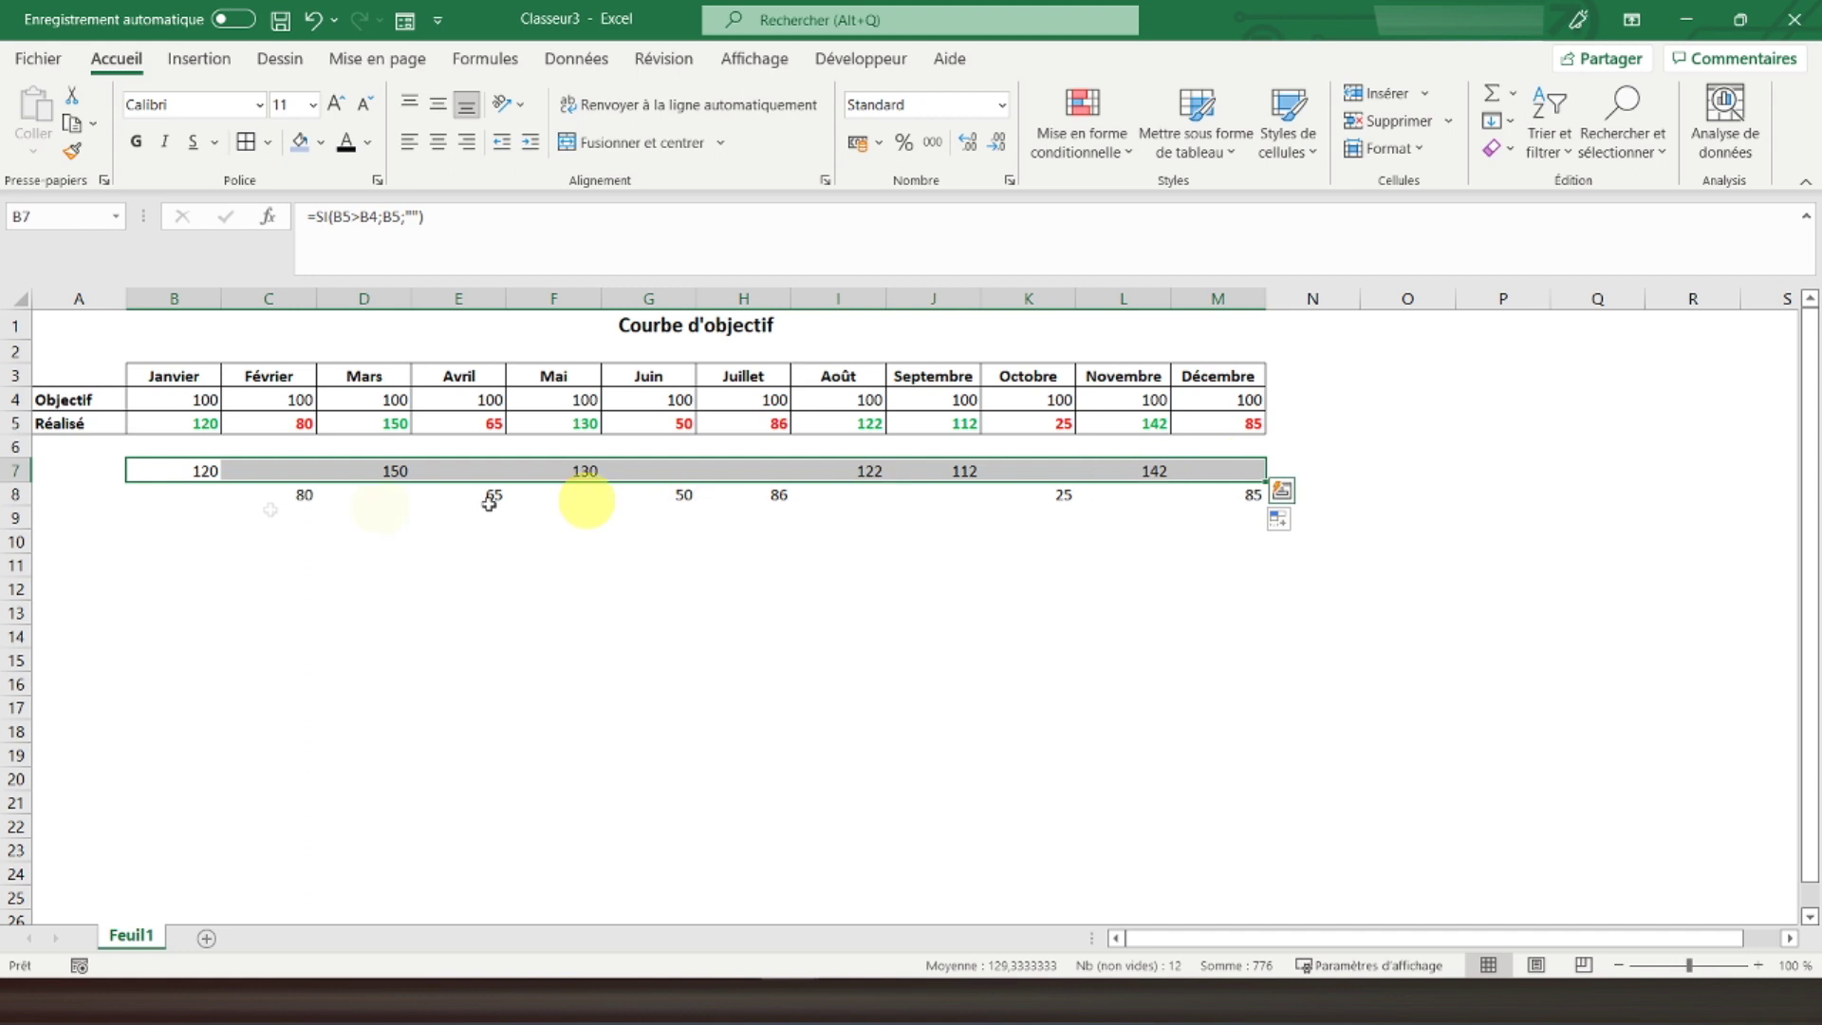
{"action": "left_click_drag", "start_coordinate": [165, 496], "coordinate": [1199, 487]}
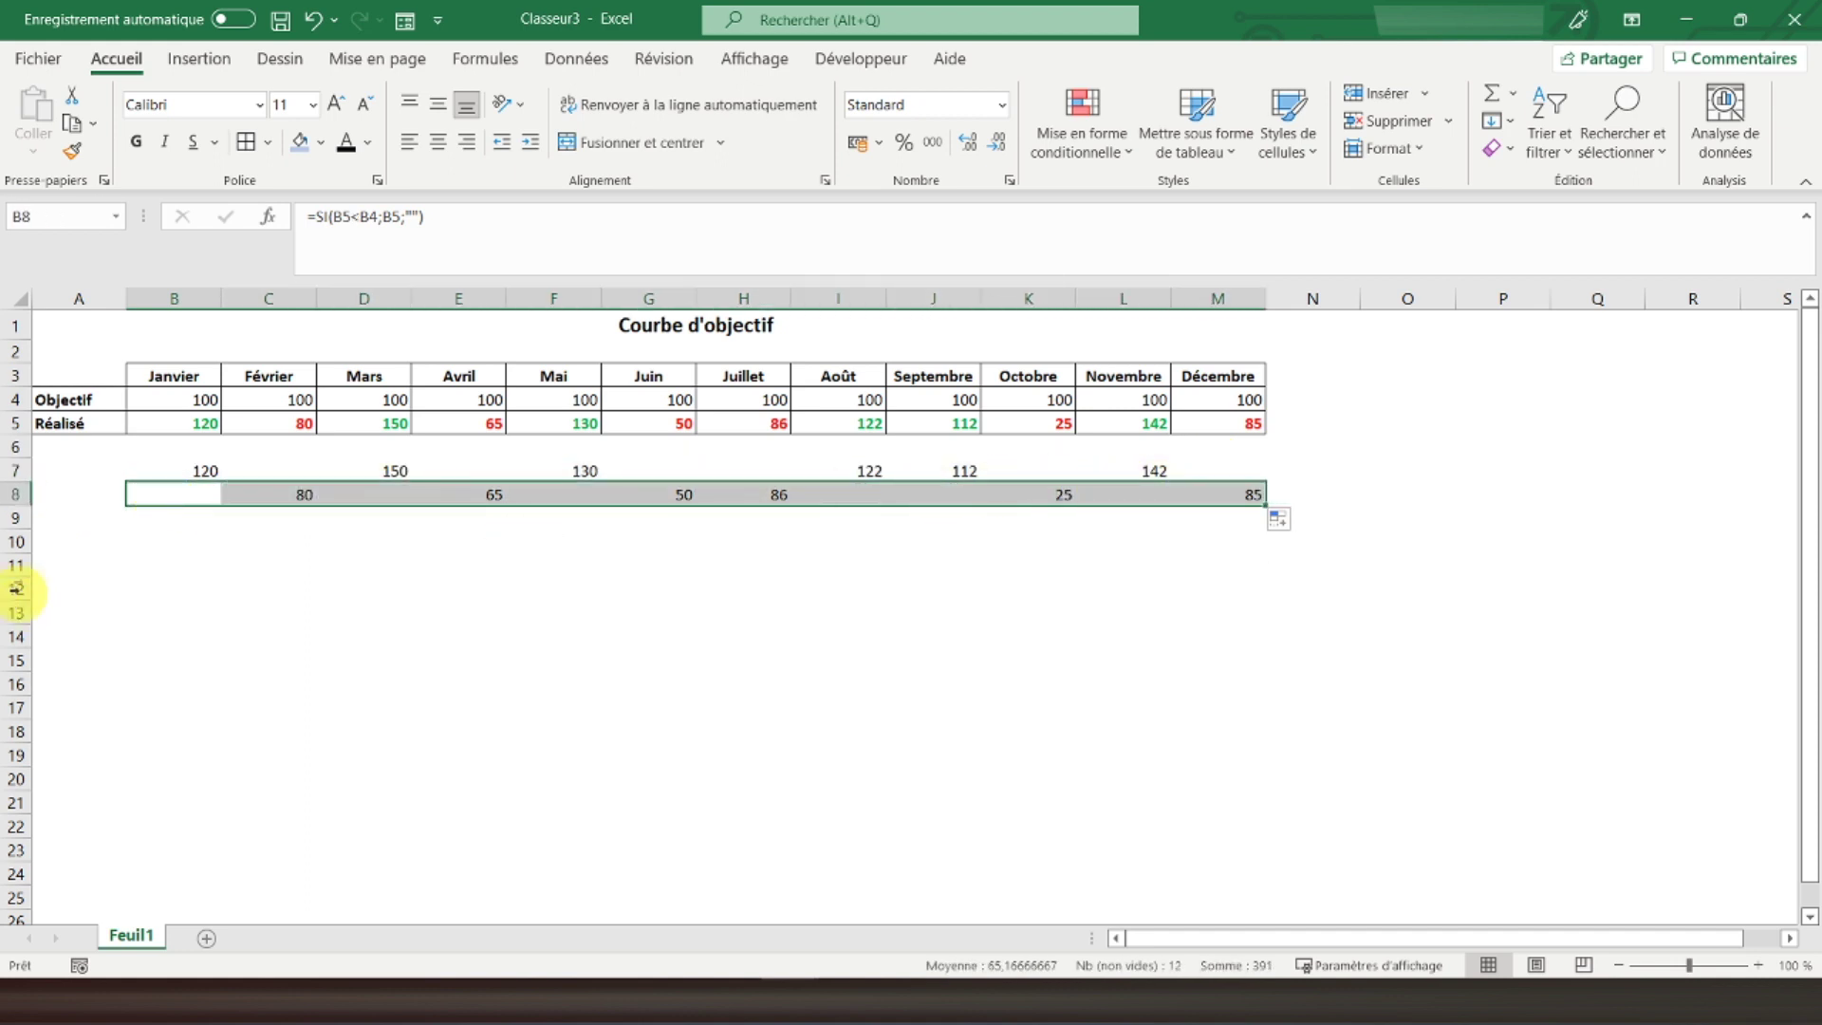
{"action": "left_click", "coordinate": [143, 560]}
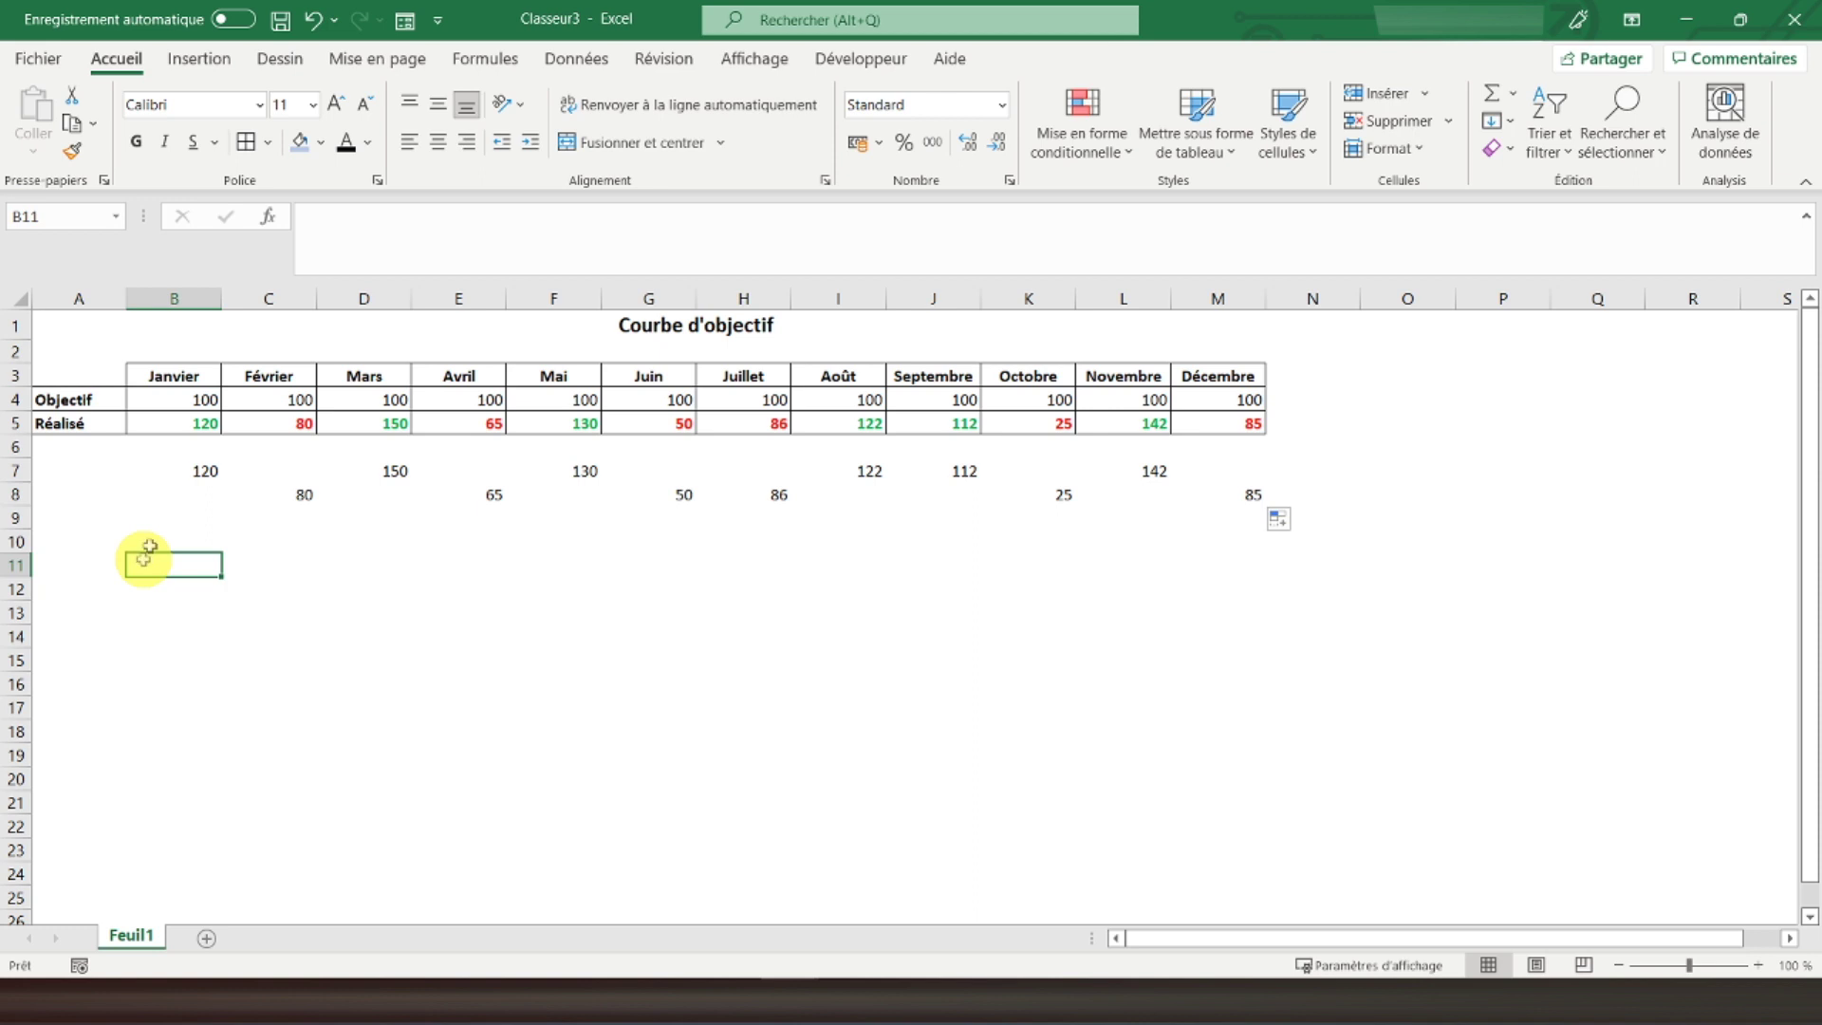
Insert a Histogramme groupé from B3:M4 and move it below the table at lower left.
{"action": "left_click", "coordinate": [166, 376]}
{"action": "mouse_move", "coordinate": [166, 376]}
{"action": "left_mouse_down"}
{"action": "mouse_move", "coordinate": [1201, 378]}
{"action": "mouse_move", "coordinate": [1201, 397]}
{"action": "left_mouse_up"}
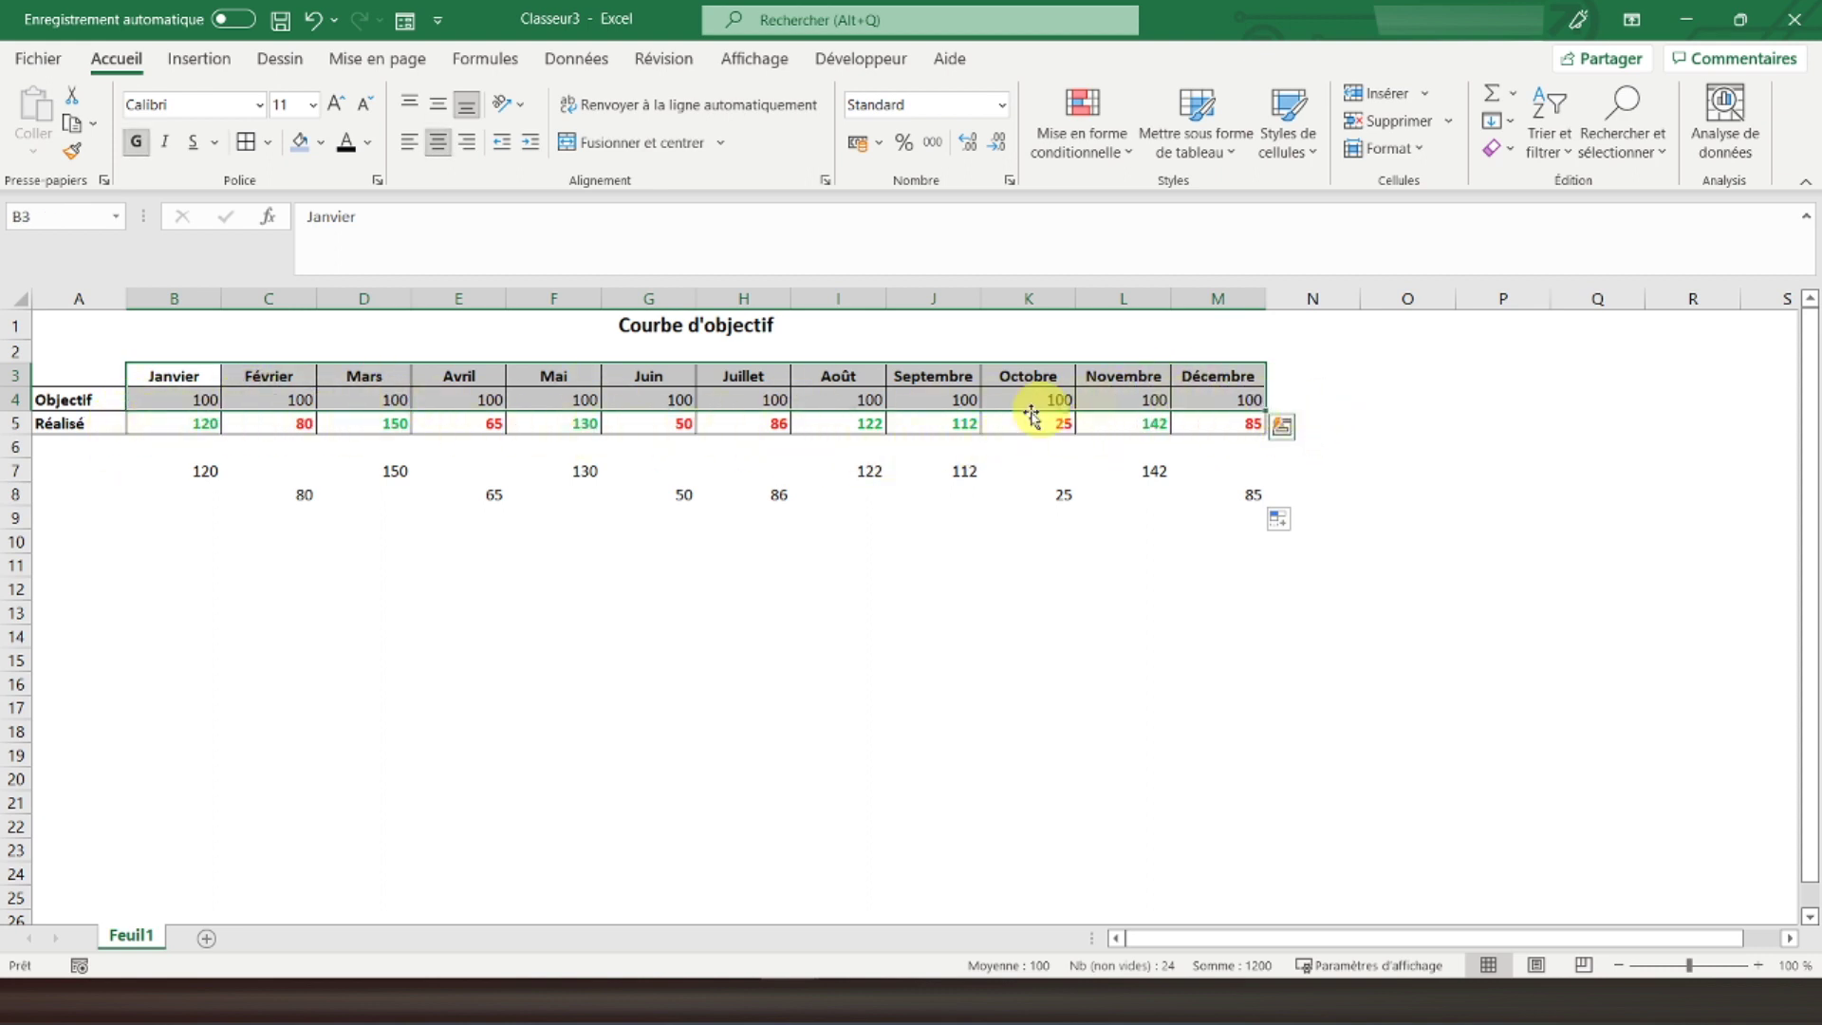
{"action": "left_click", "coordinate": [212, 66]}
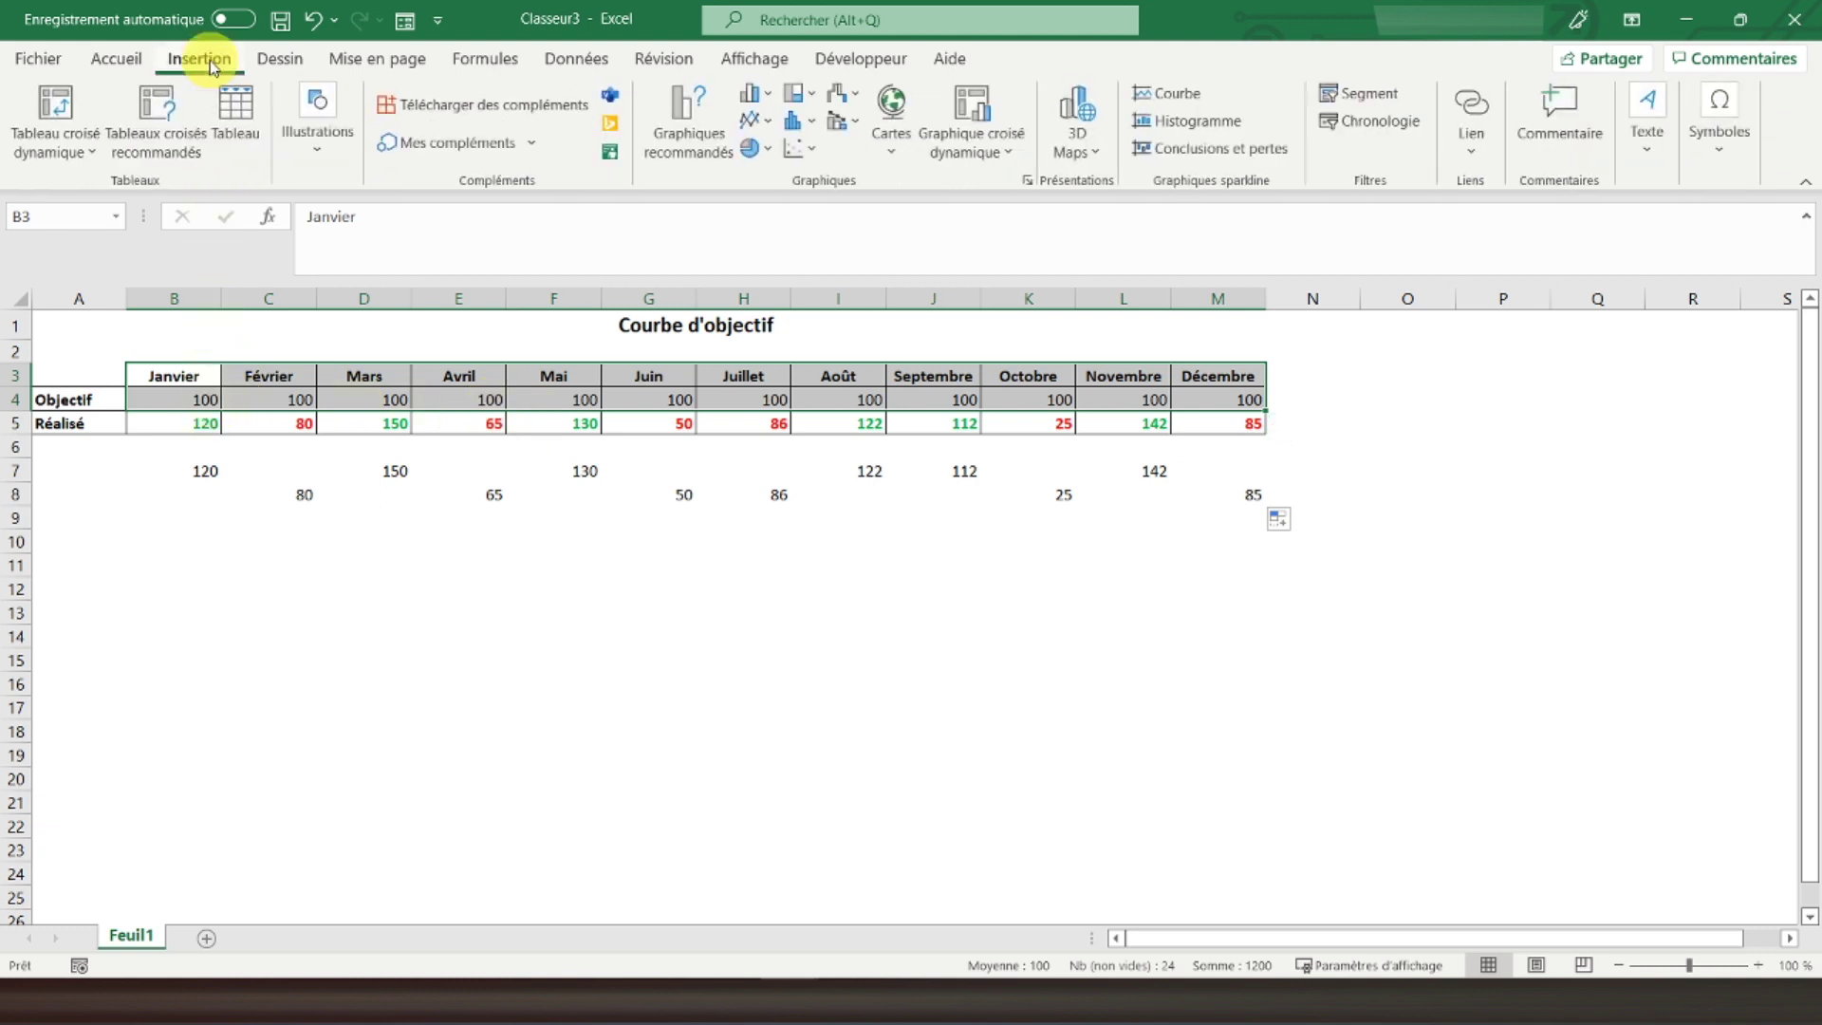
{"action": "left_click", "coordinate": [769, 104]}
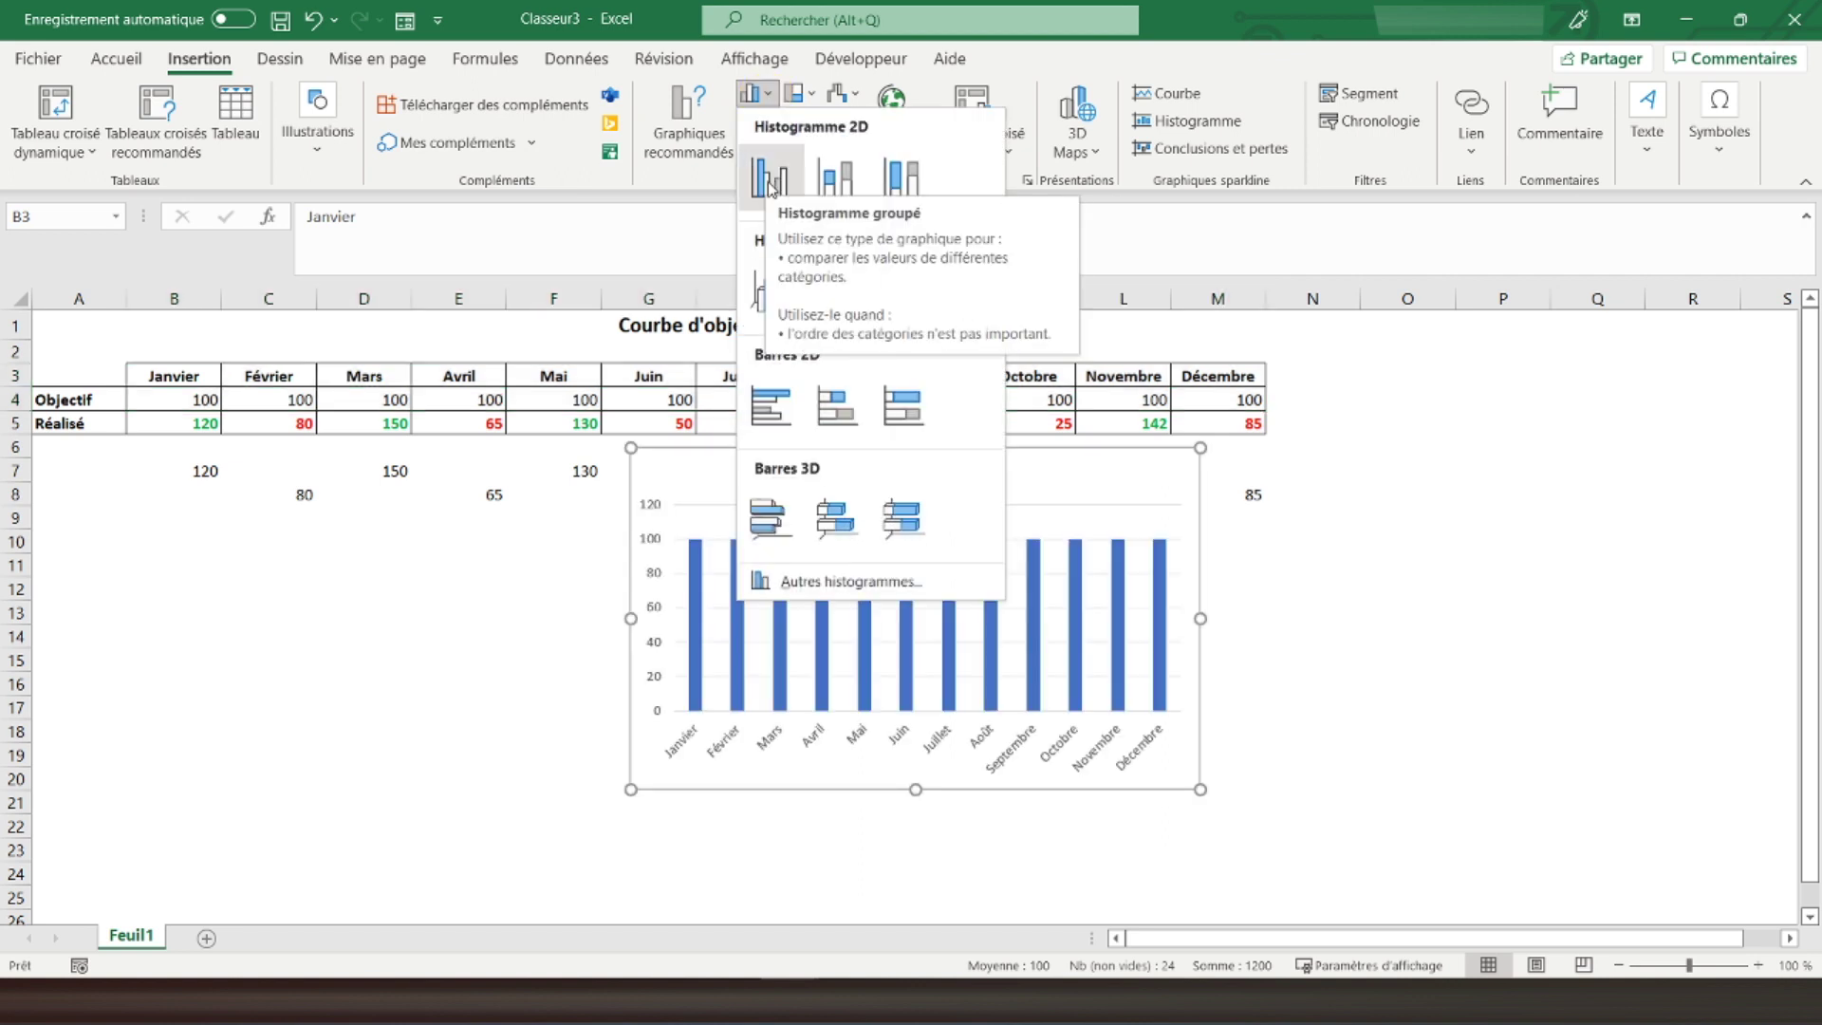
{"action": "left_click", "coordinate": [771, 185]}
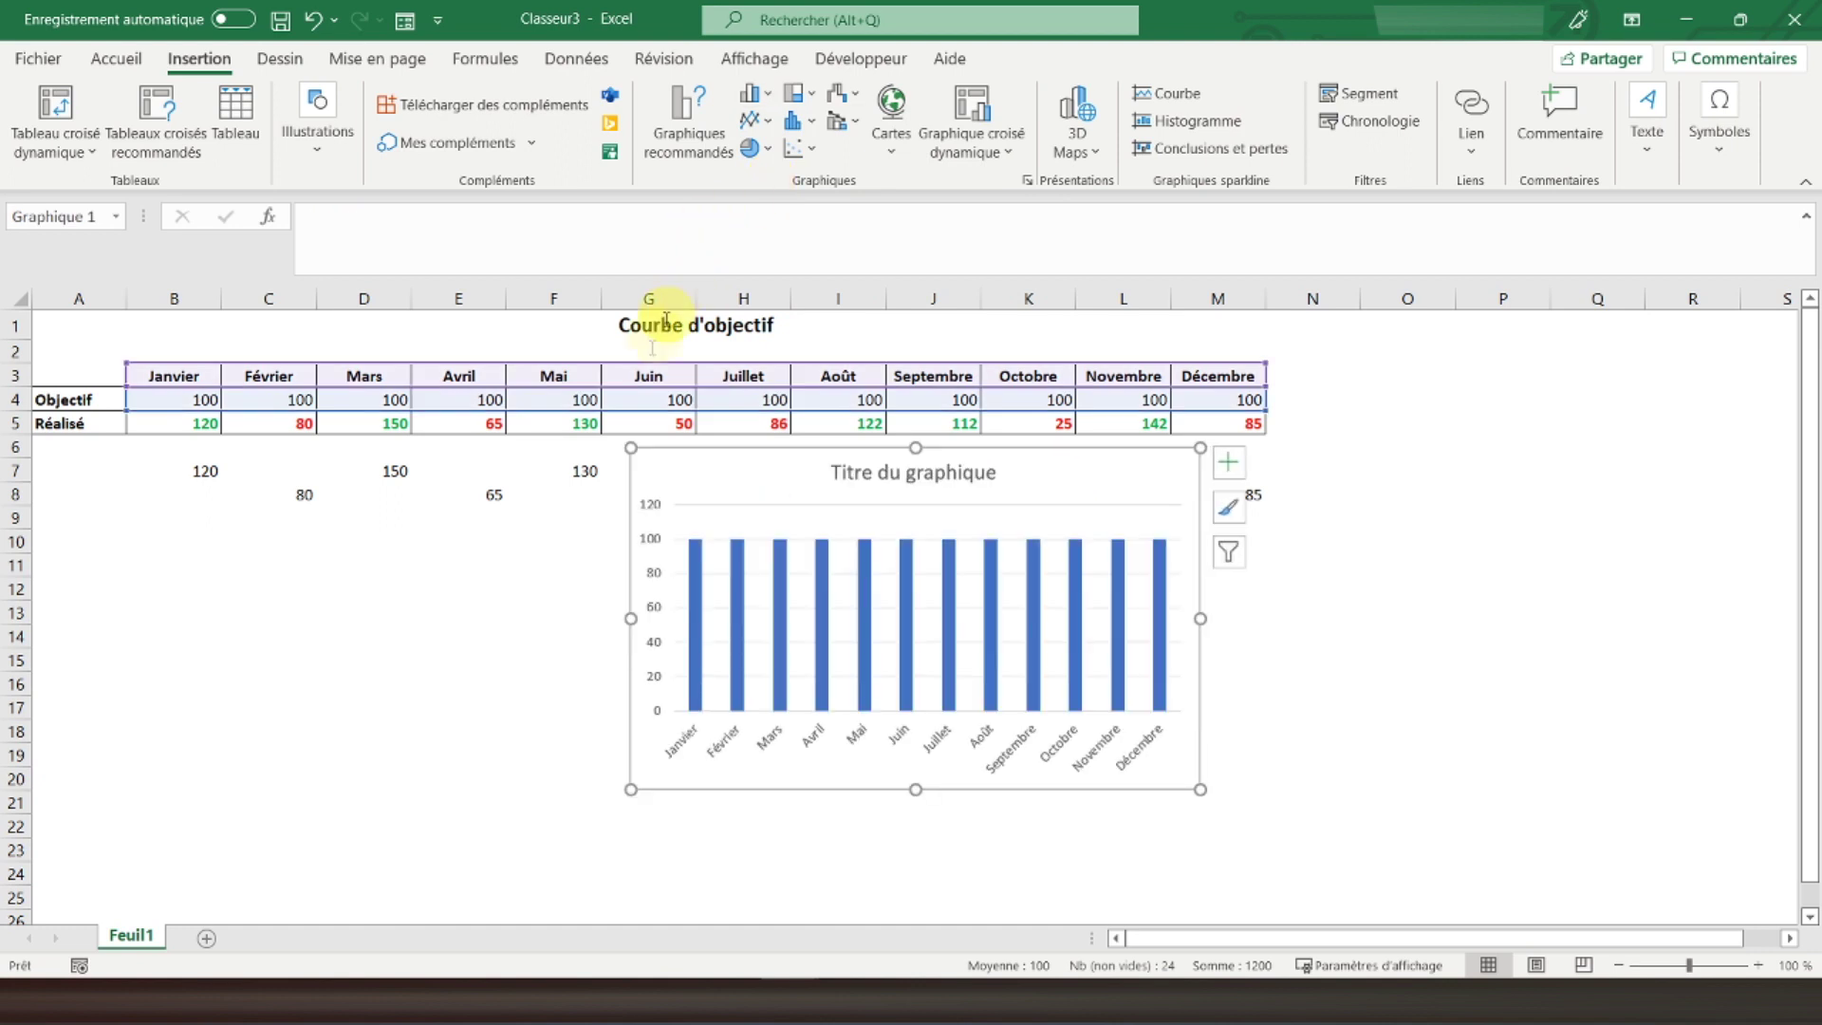
{"action": "left_click_drag", "start_coordinate": [739, 460], "coordinate": [243, 547]}
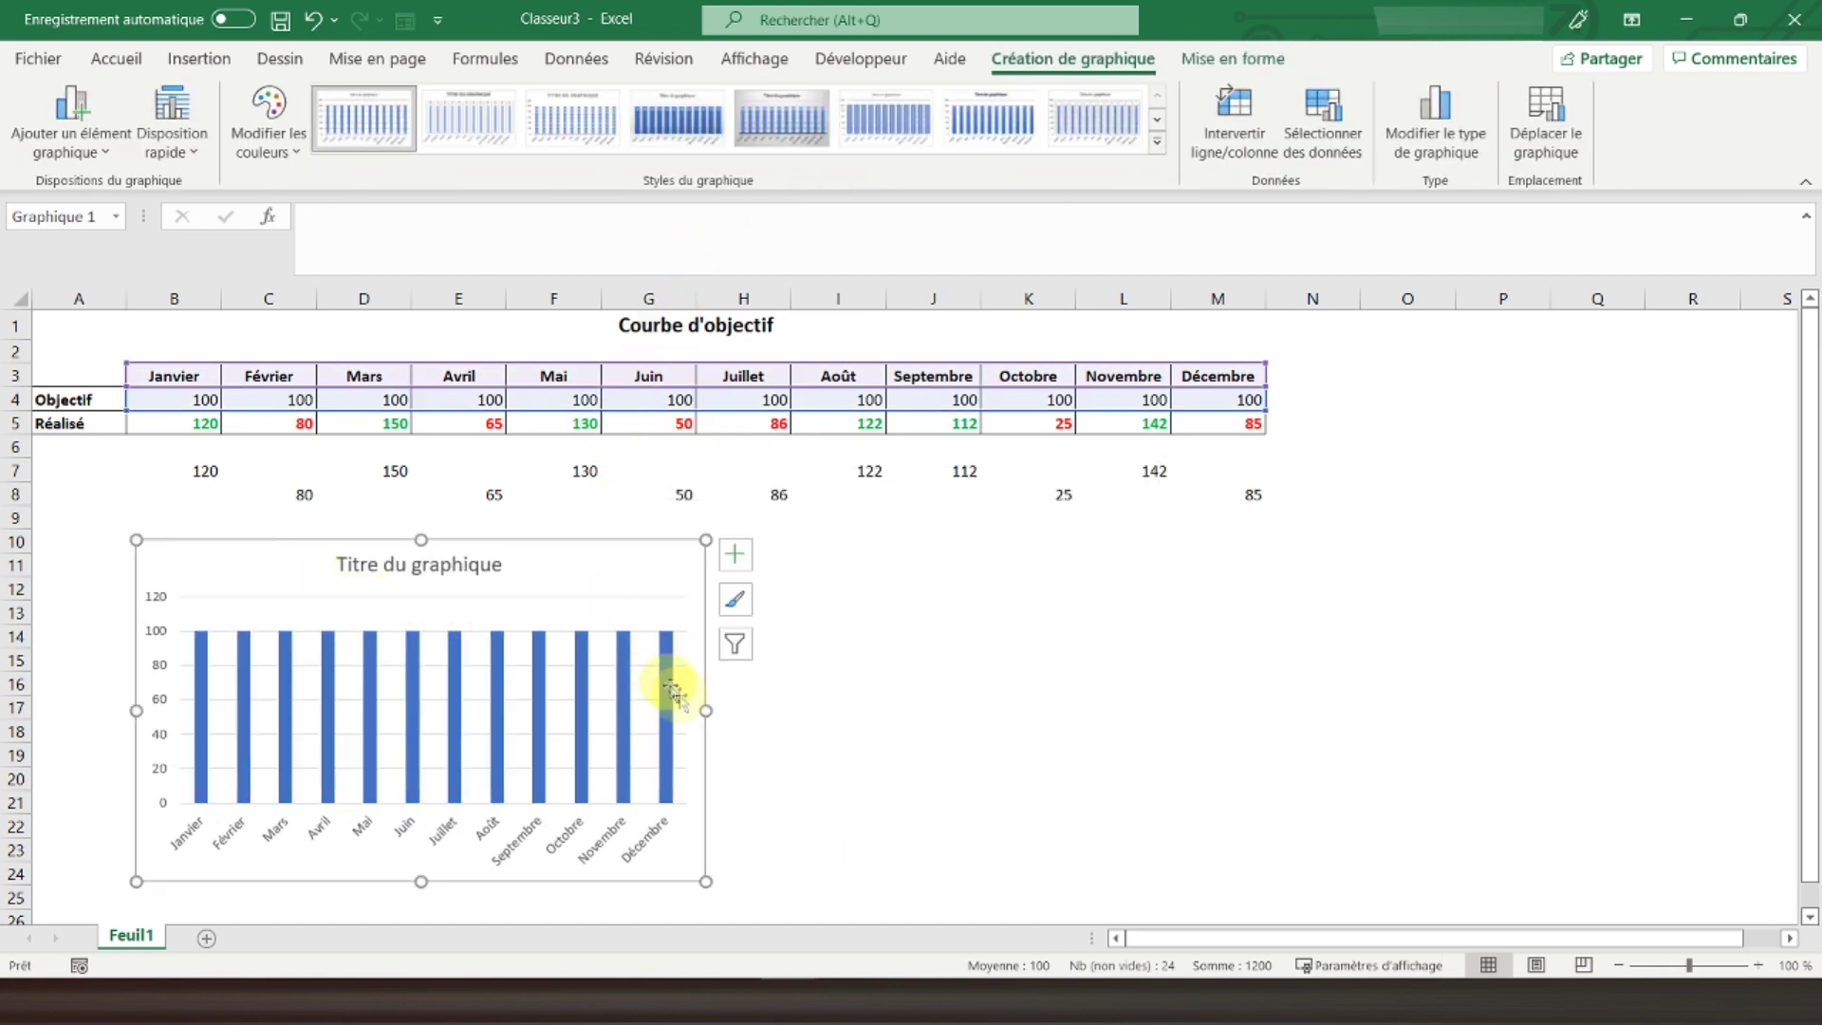
Widen the chart and turn off Titre du graphique in the chart elements list.
{"action": "left_click_drag", "start_coordinate": [706, 710], "coordinate": [1289, 653]}
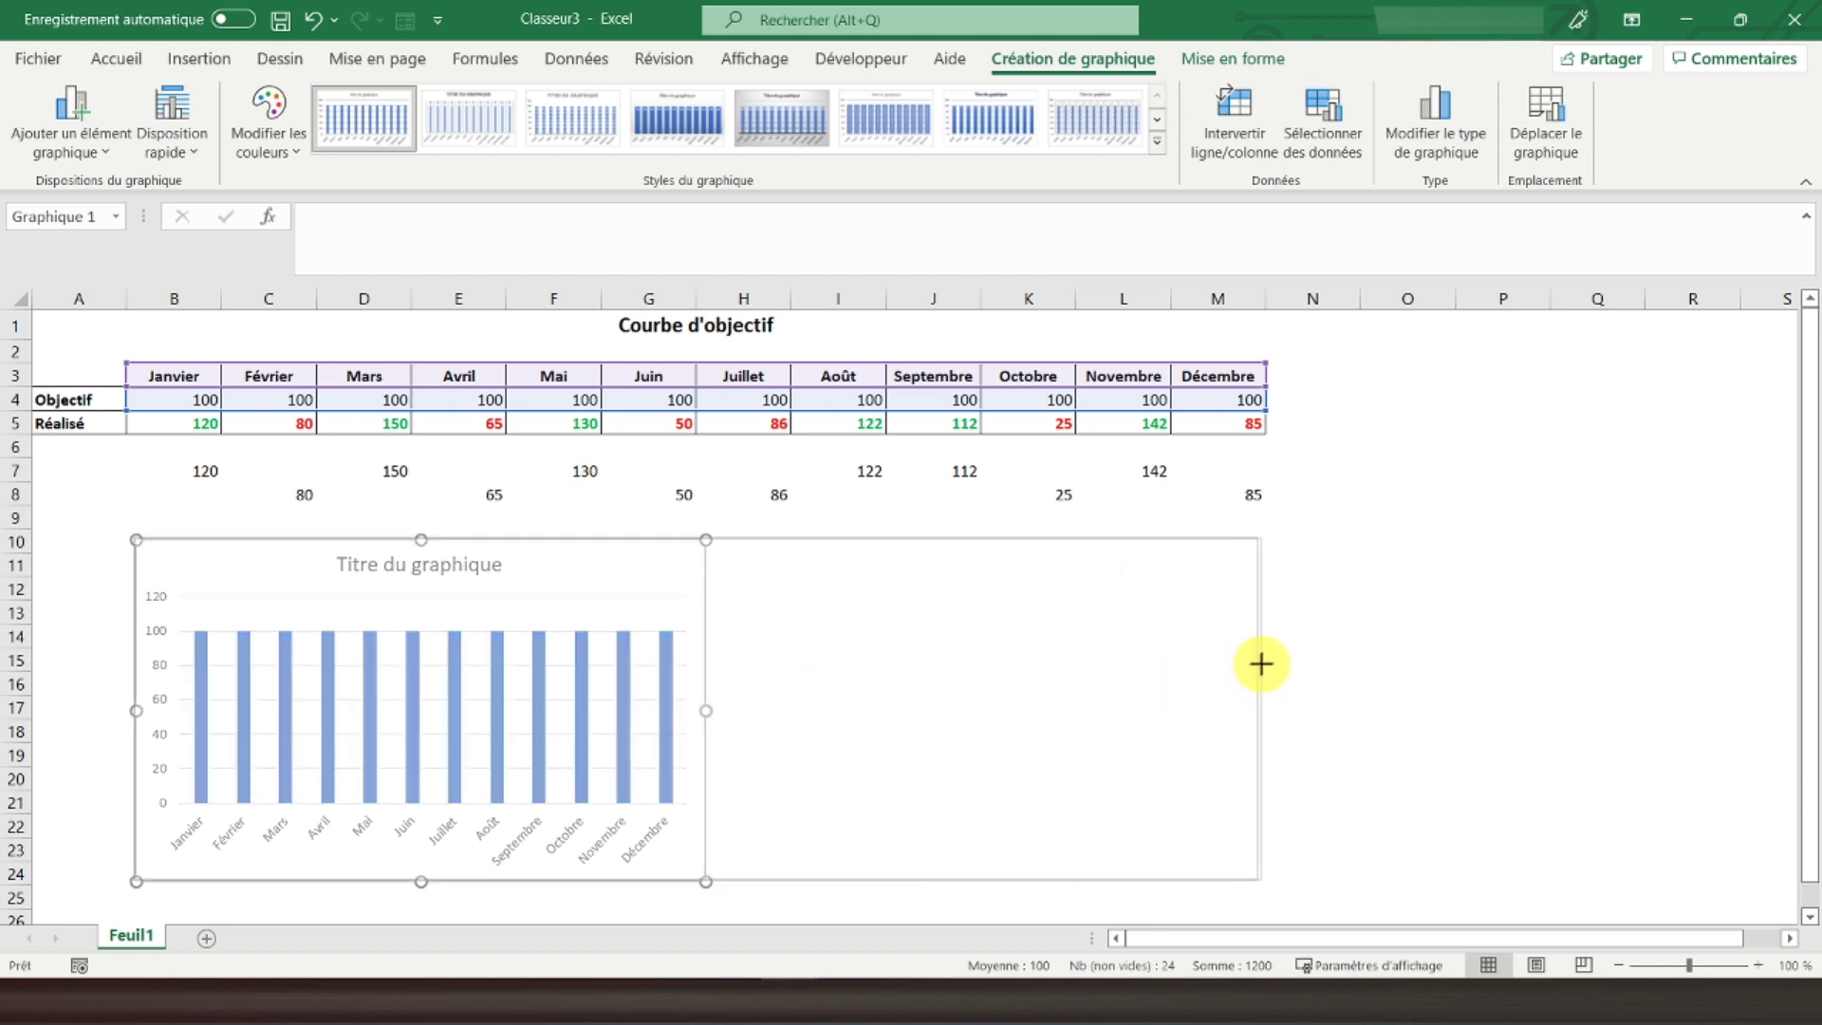
{"action": "left_click_drag", "start_coordinate": [1066, 538], "coordinate": [1016, 529]}
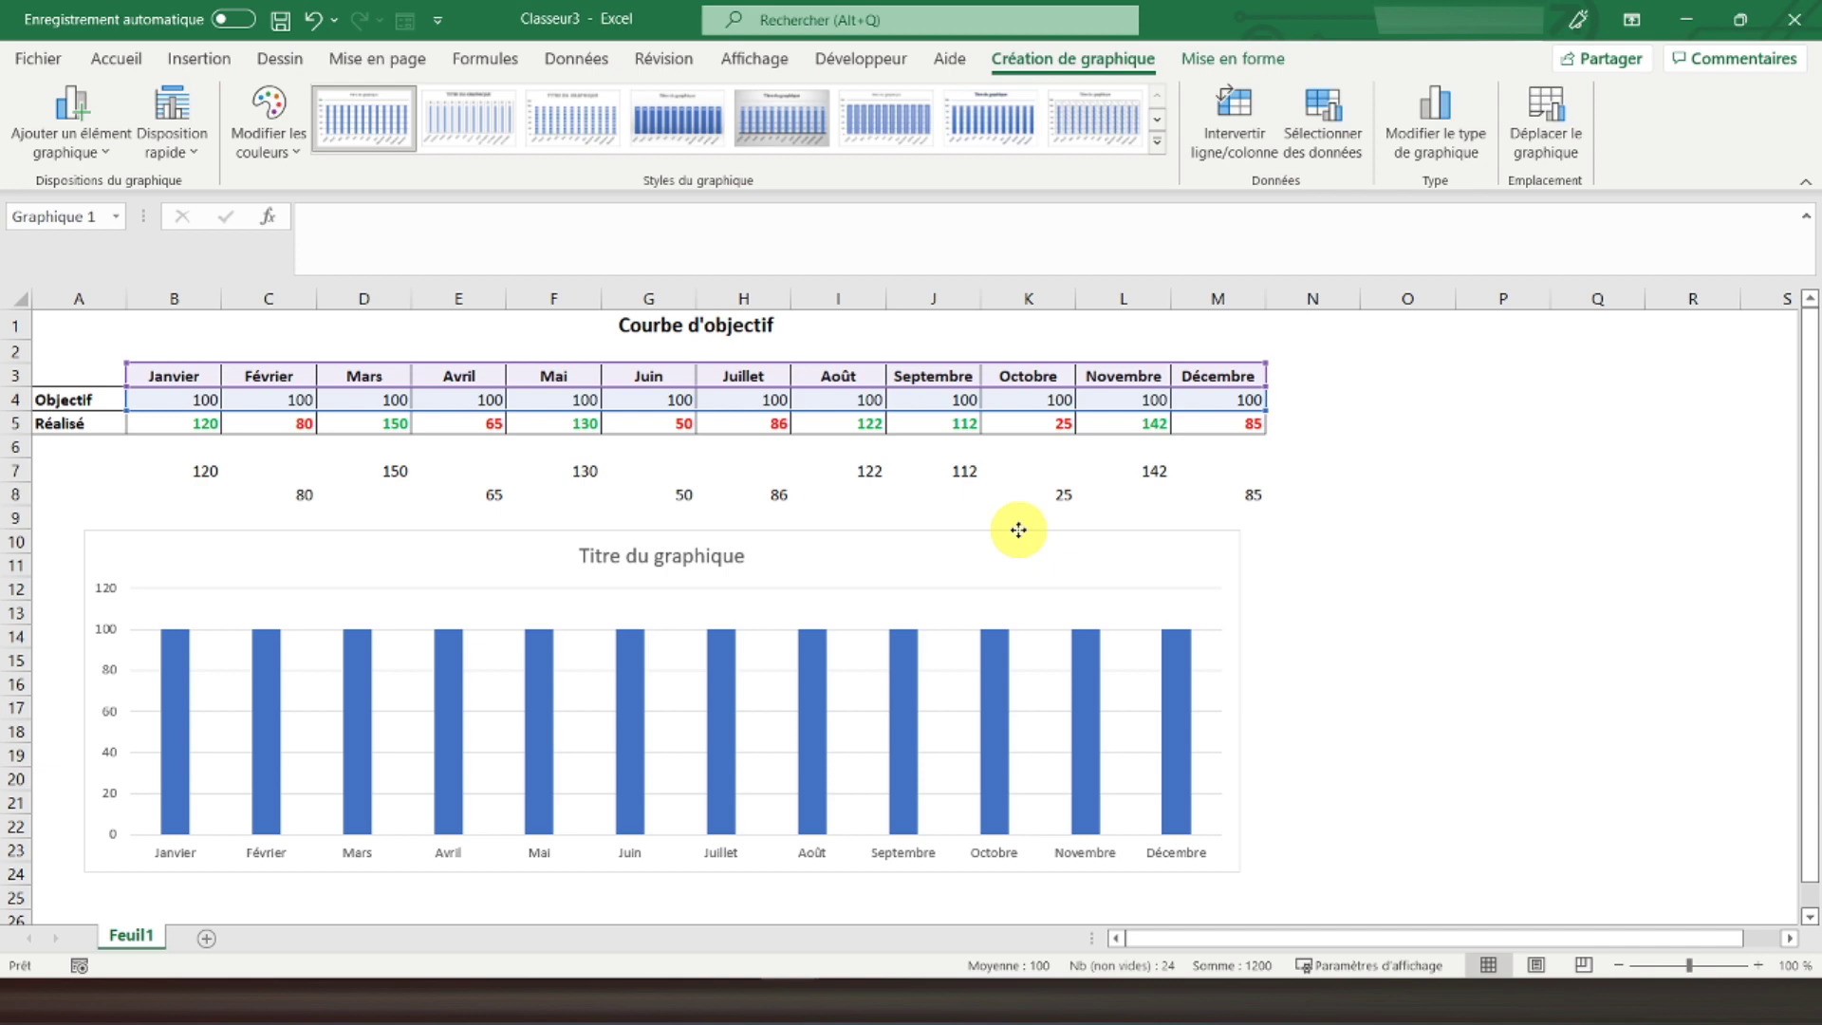
{"action": "left_click_drag", "start_coordinate": [1244, 701], "coordinate": [1266, 696]}
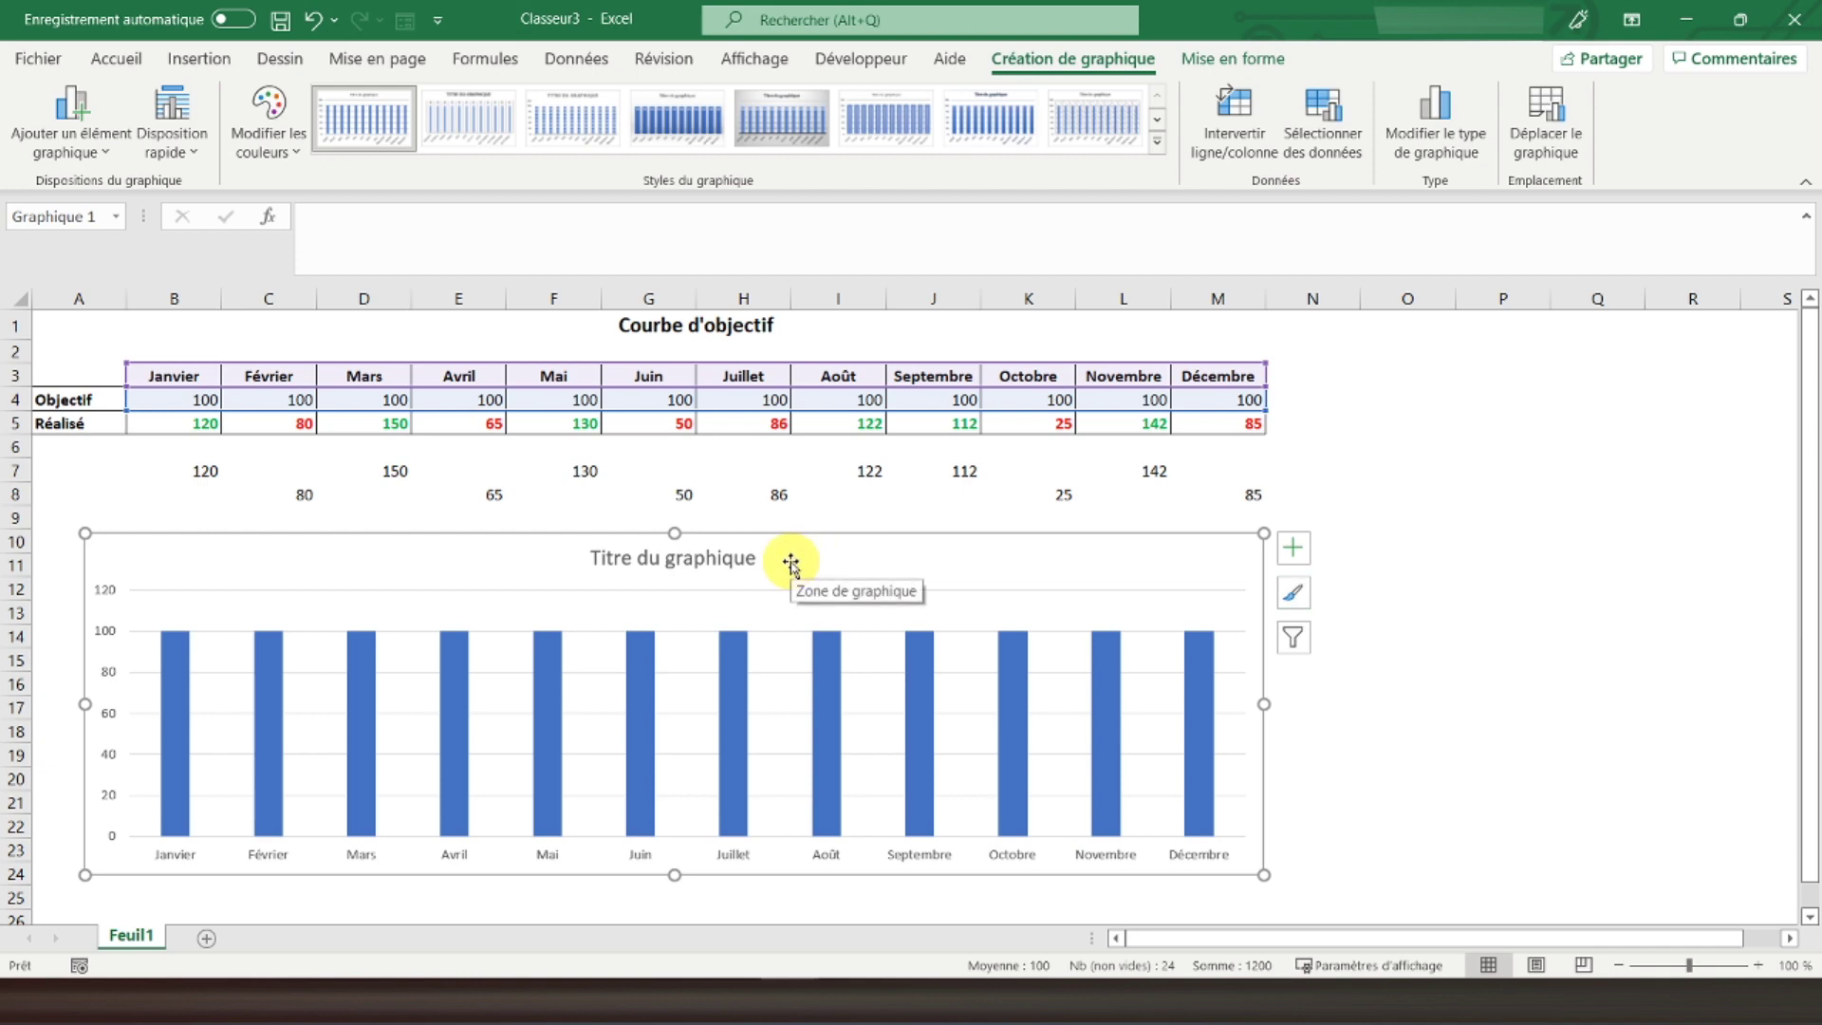
{"action": "left_click", "coordinate": [589, 561]}
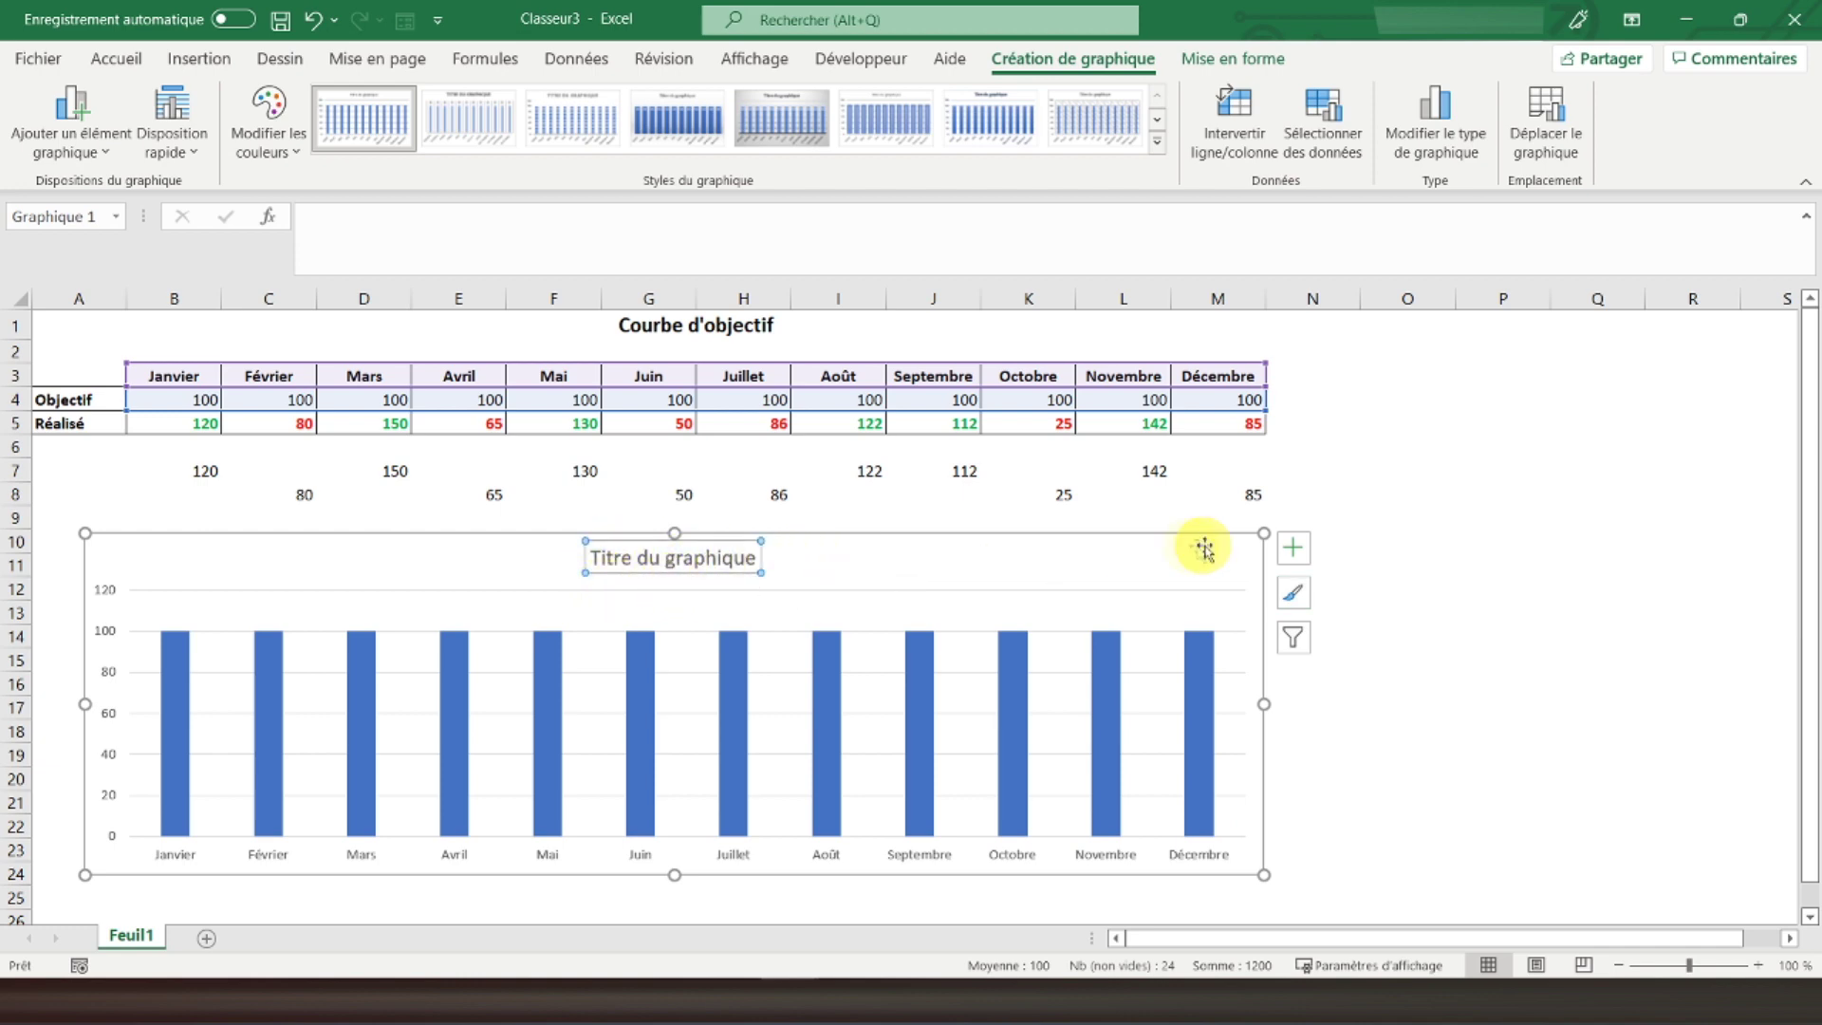
{"action": "left_click", "coordinate": [1295, 550]}
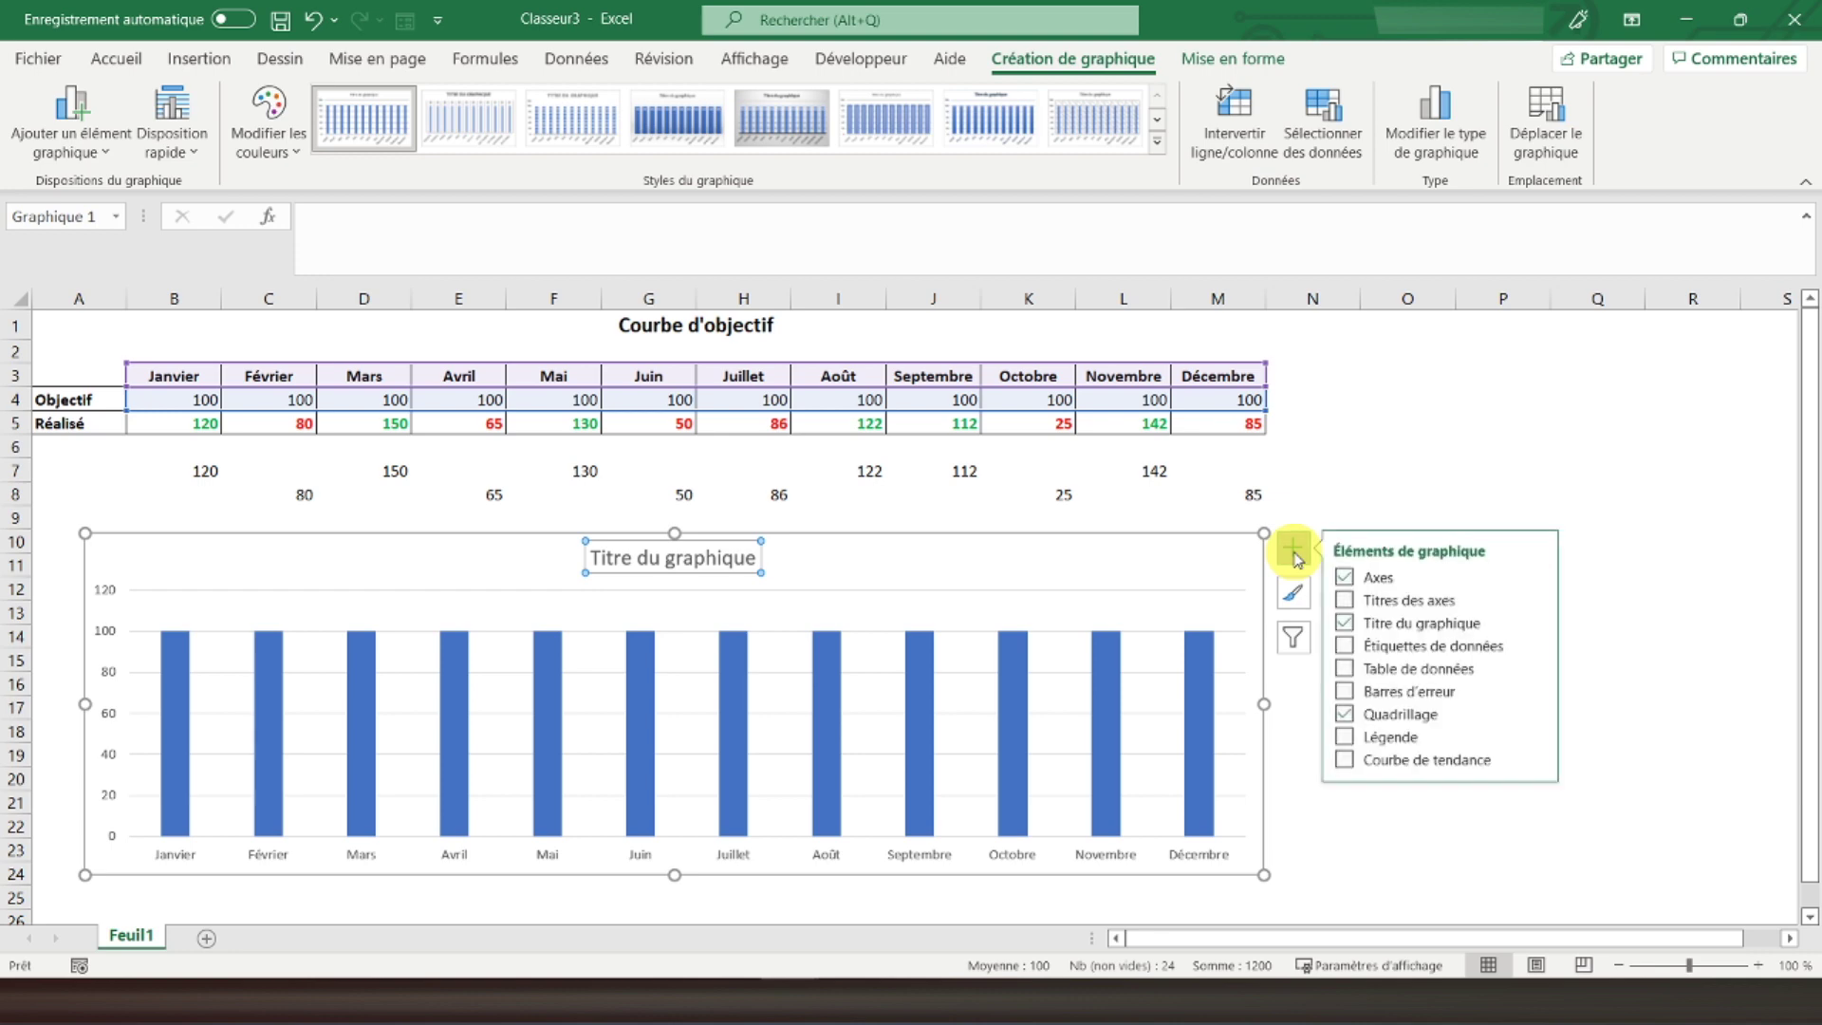
{"action": "left_click", "coordinate": [1345, 622]}
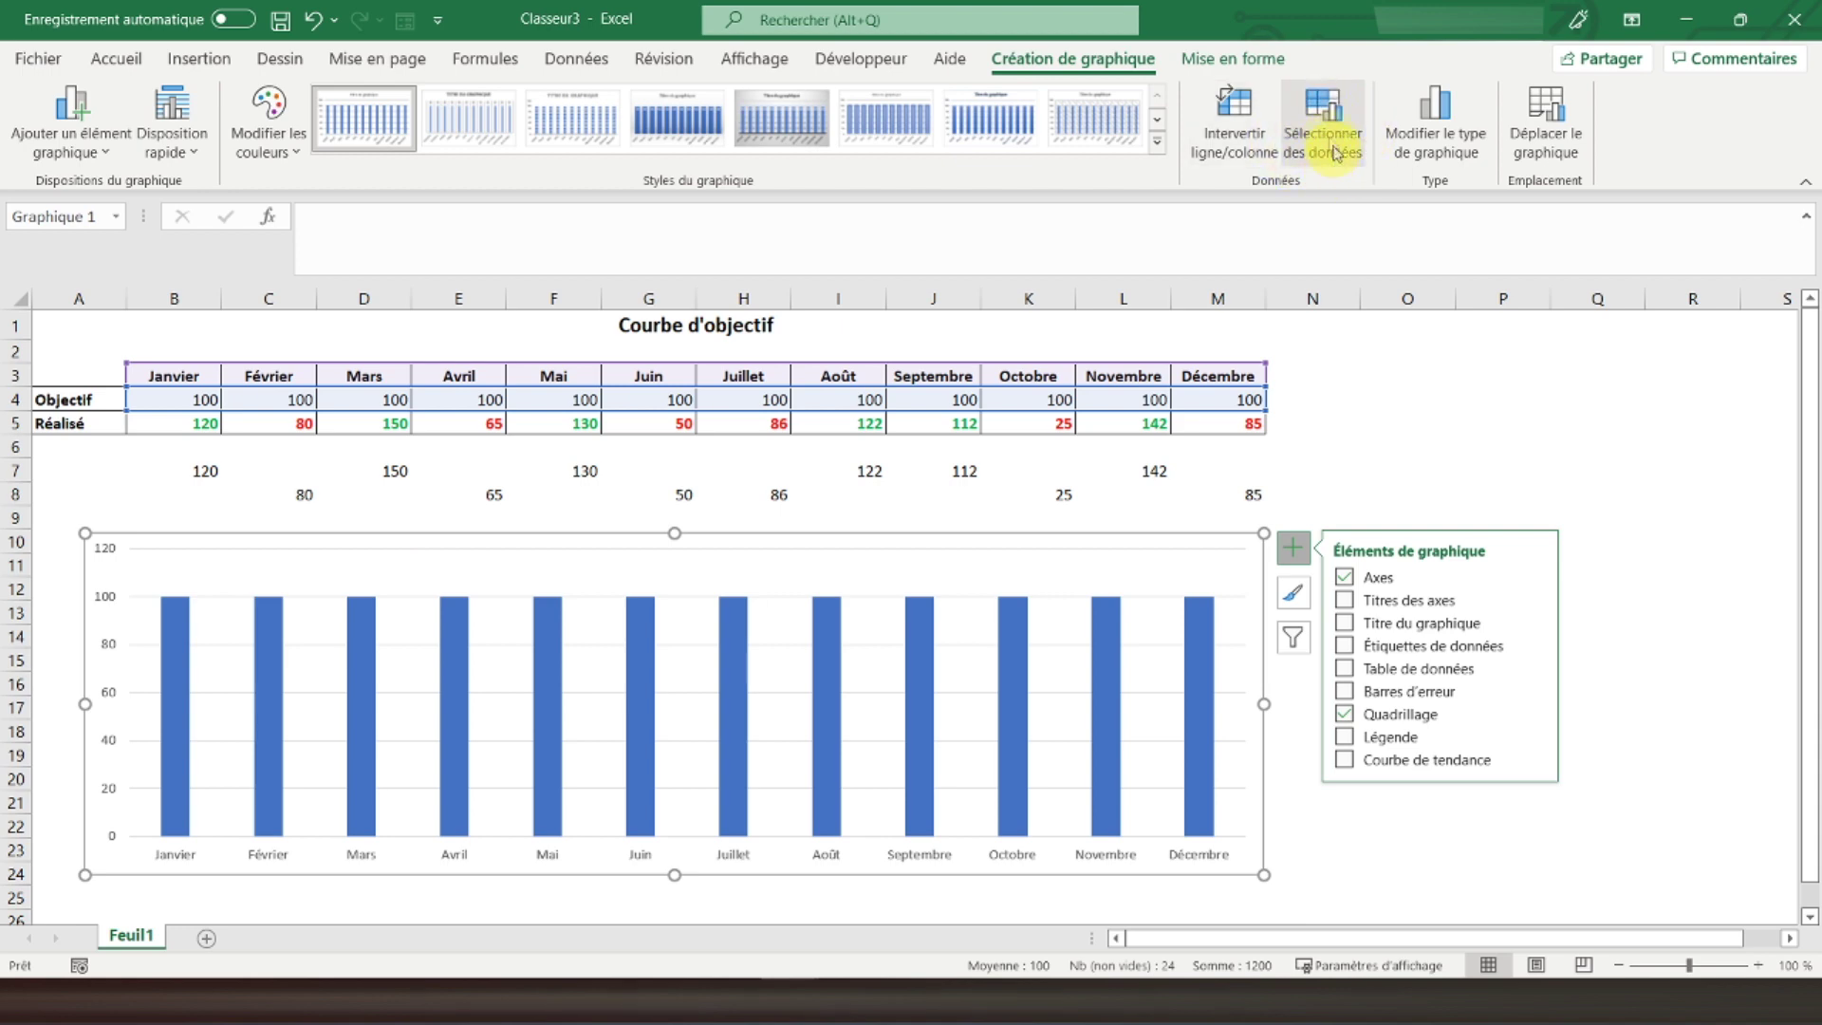
{"action": "left_click", "coordinate": [1330, 143]}
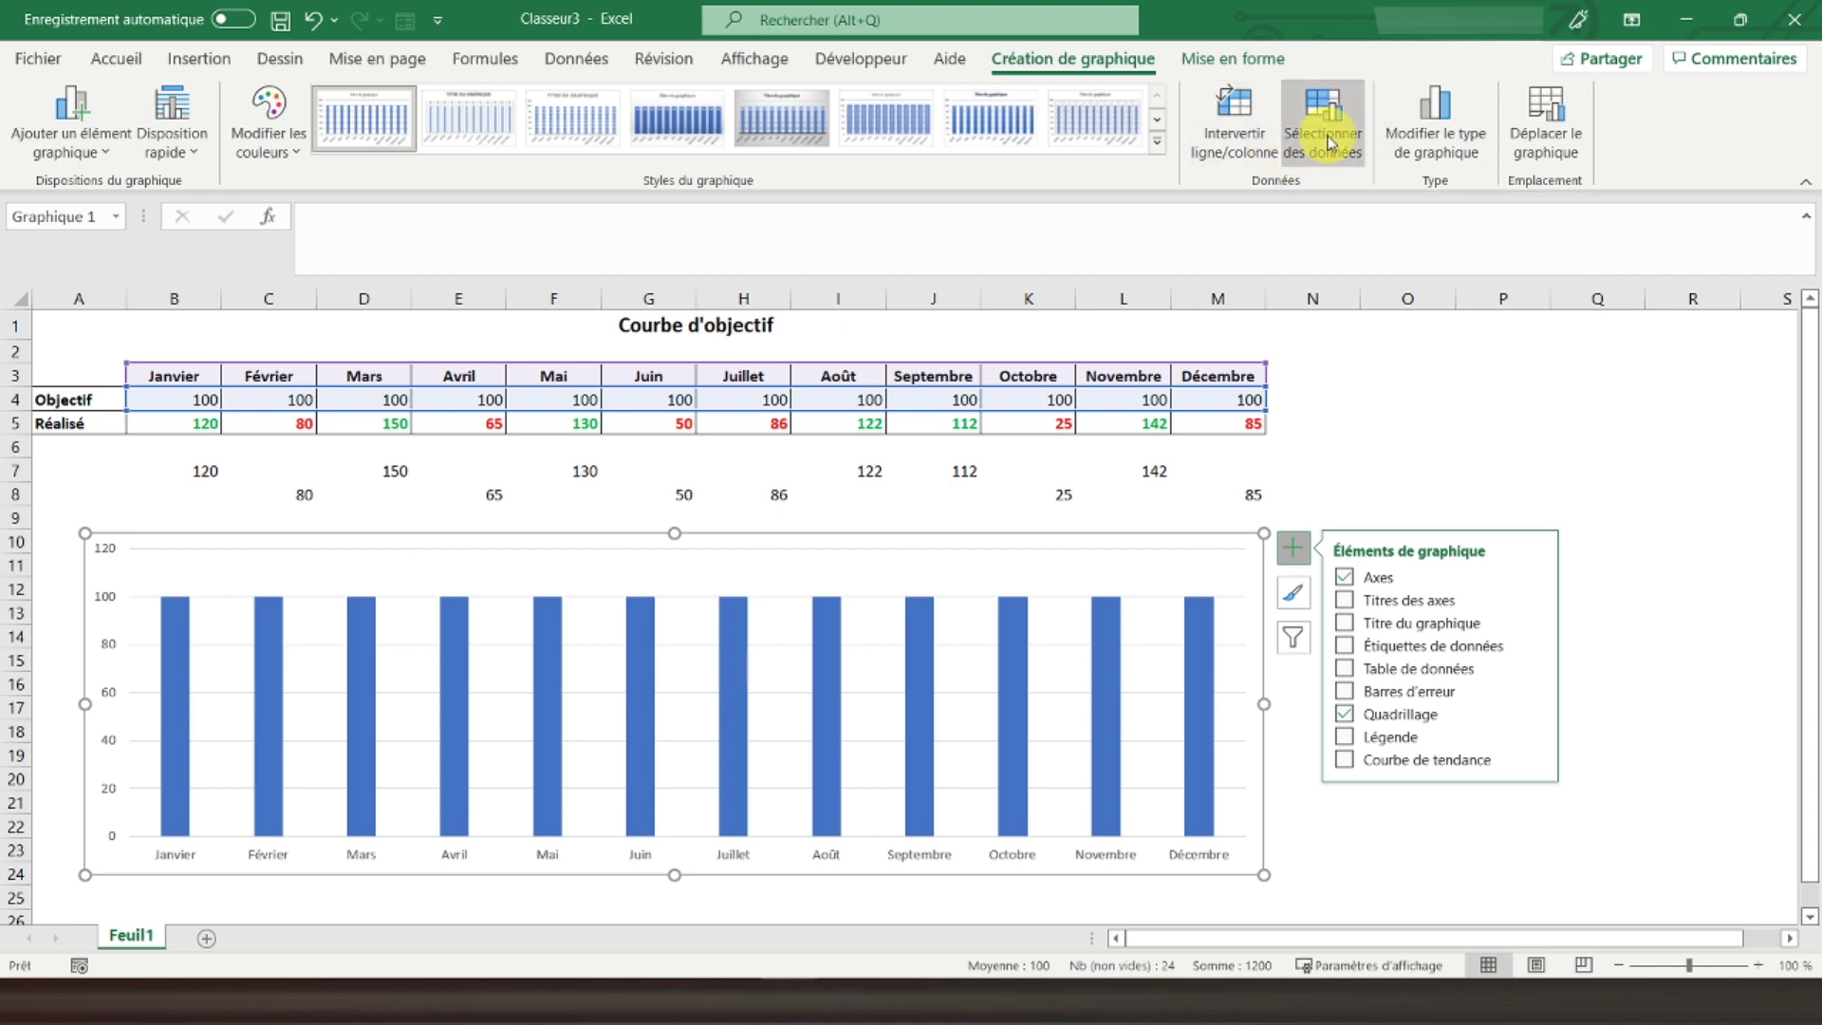
Set the chart data range to B3:M4 and add row 7 (B7:M7) as a new series.
{"action": "mouse_move", "coordinate": [1156, 110]}
{"action": "left_mouse_down"}
{"action": "mouse_move", "coordinate": [1349, 366]}
{"action": "mouse_move", "coordinate": [1255, 538]}
{"action": "left_mouse_up"}
{"action": "left_click_drag", "start_coordinate": [146, 398], "coordinate": [1216, 403]}
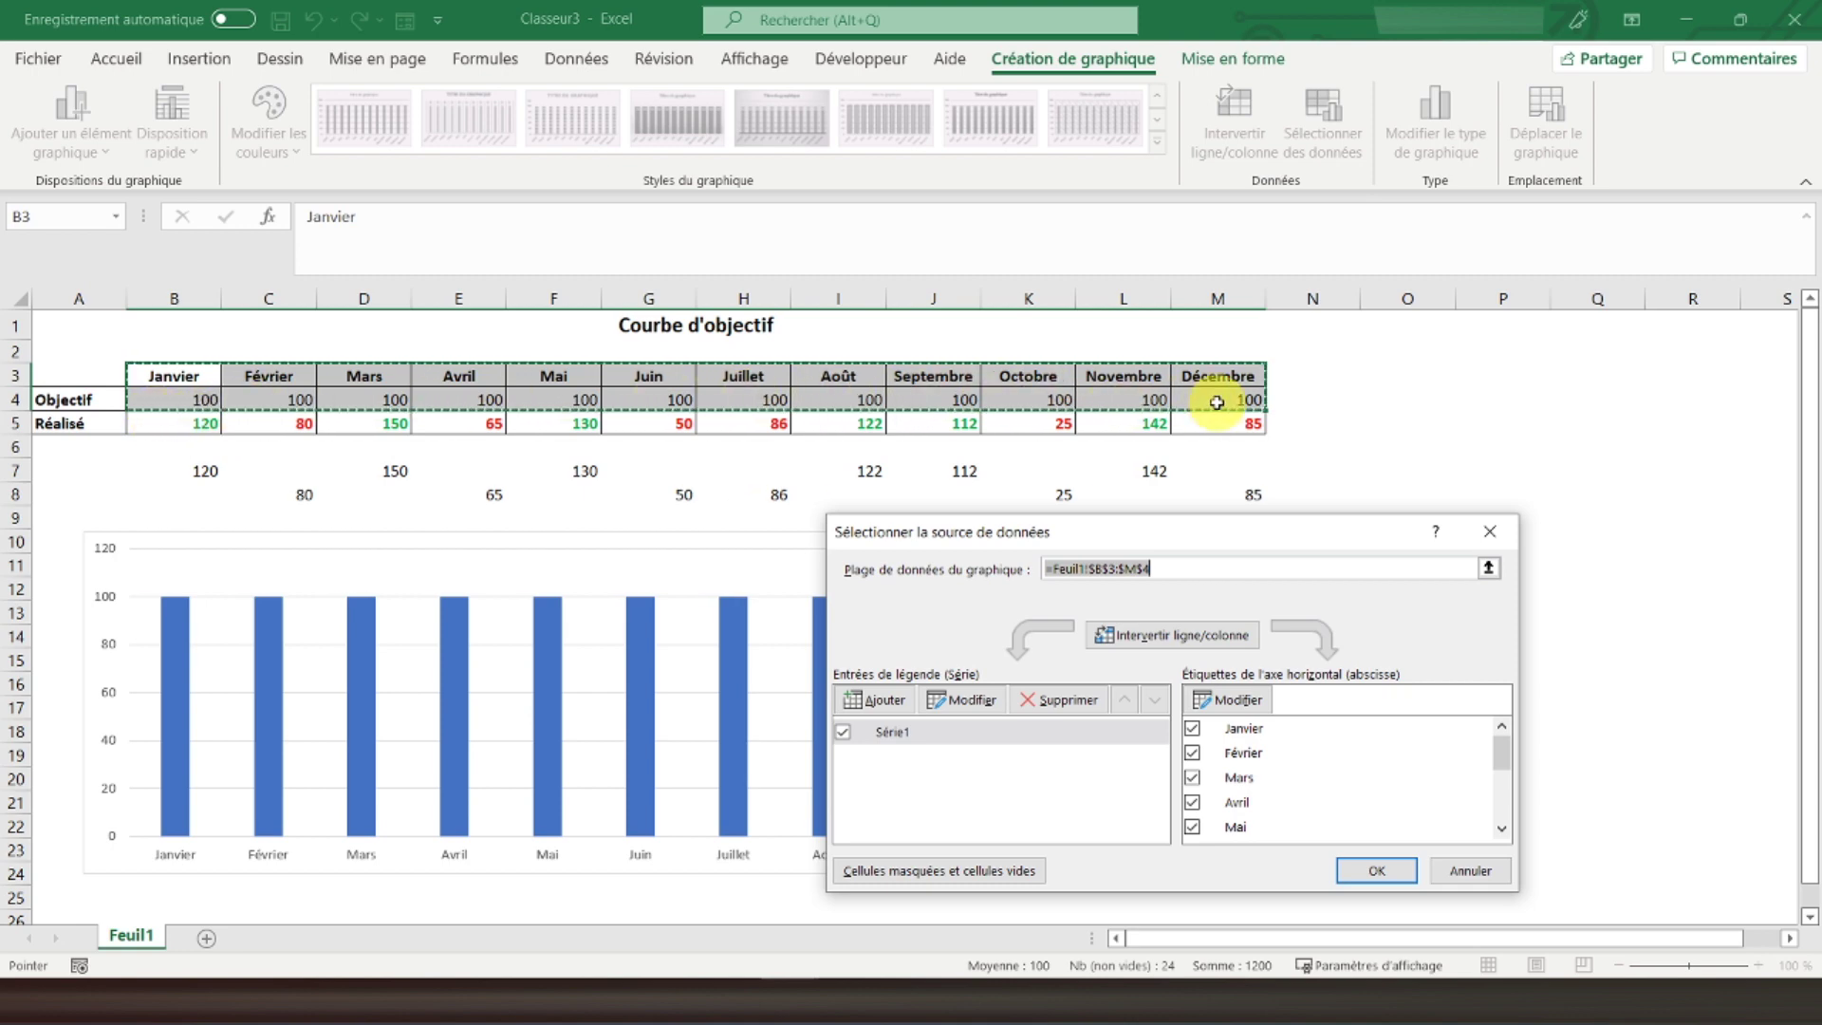
{"action": "left_click", "coordinate": [879, 703]}
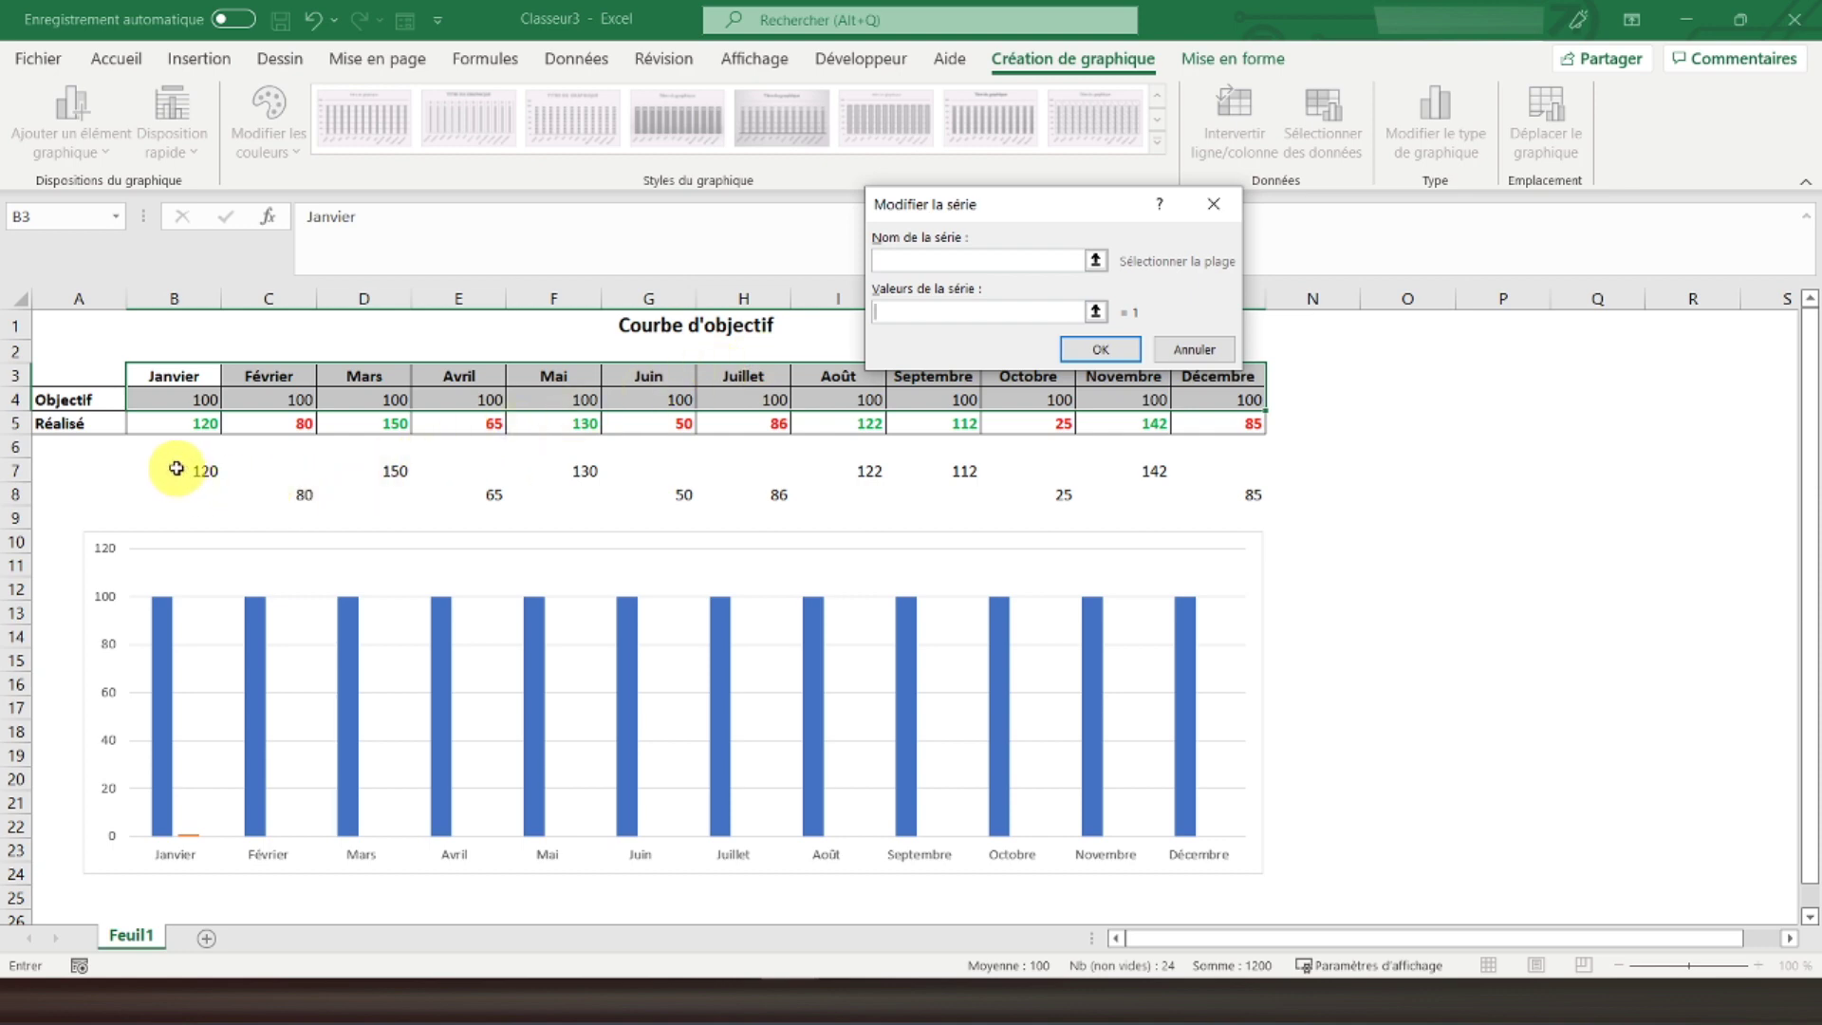
{"action": "left_click_drag", "start_coordinate": [178, 472], "coordinate": [1205, 468]}
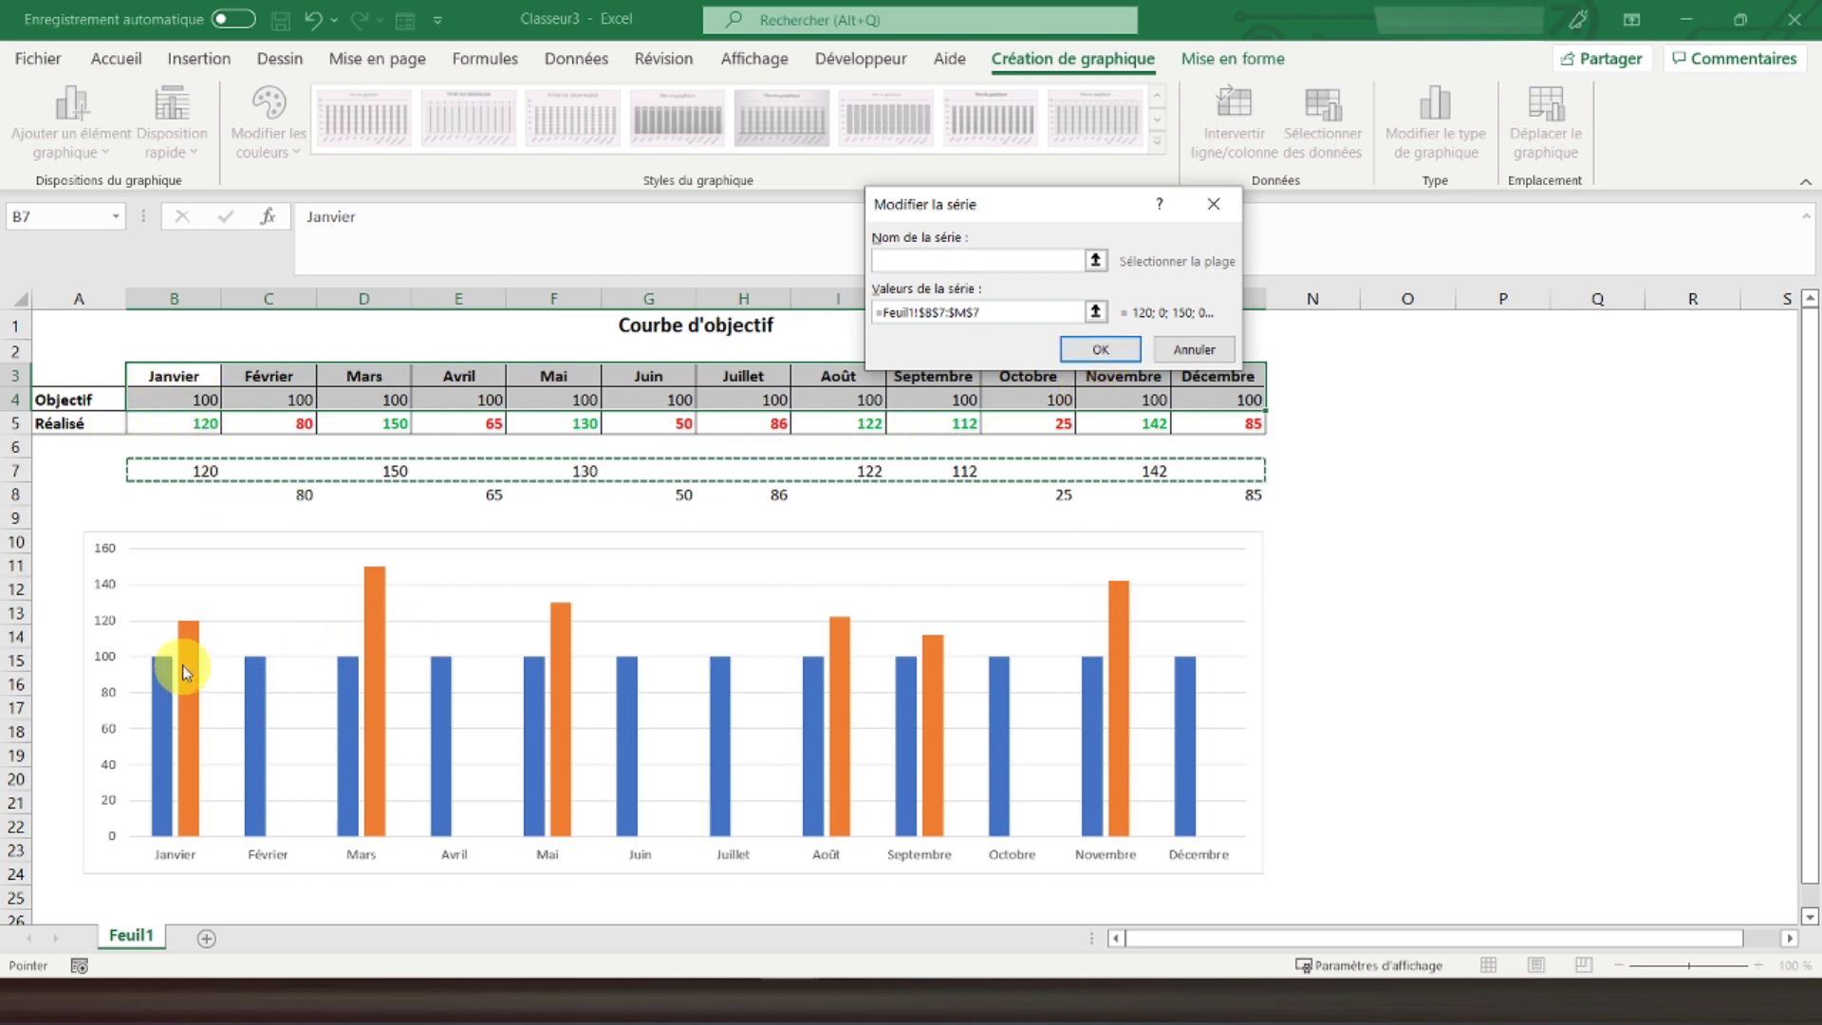
{"action": "left_click", "coordinate": [1101, 350]}
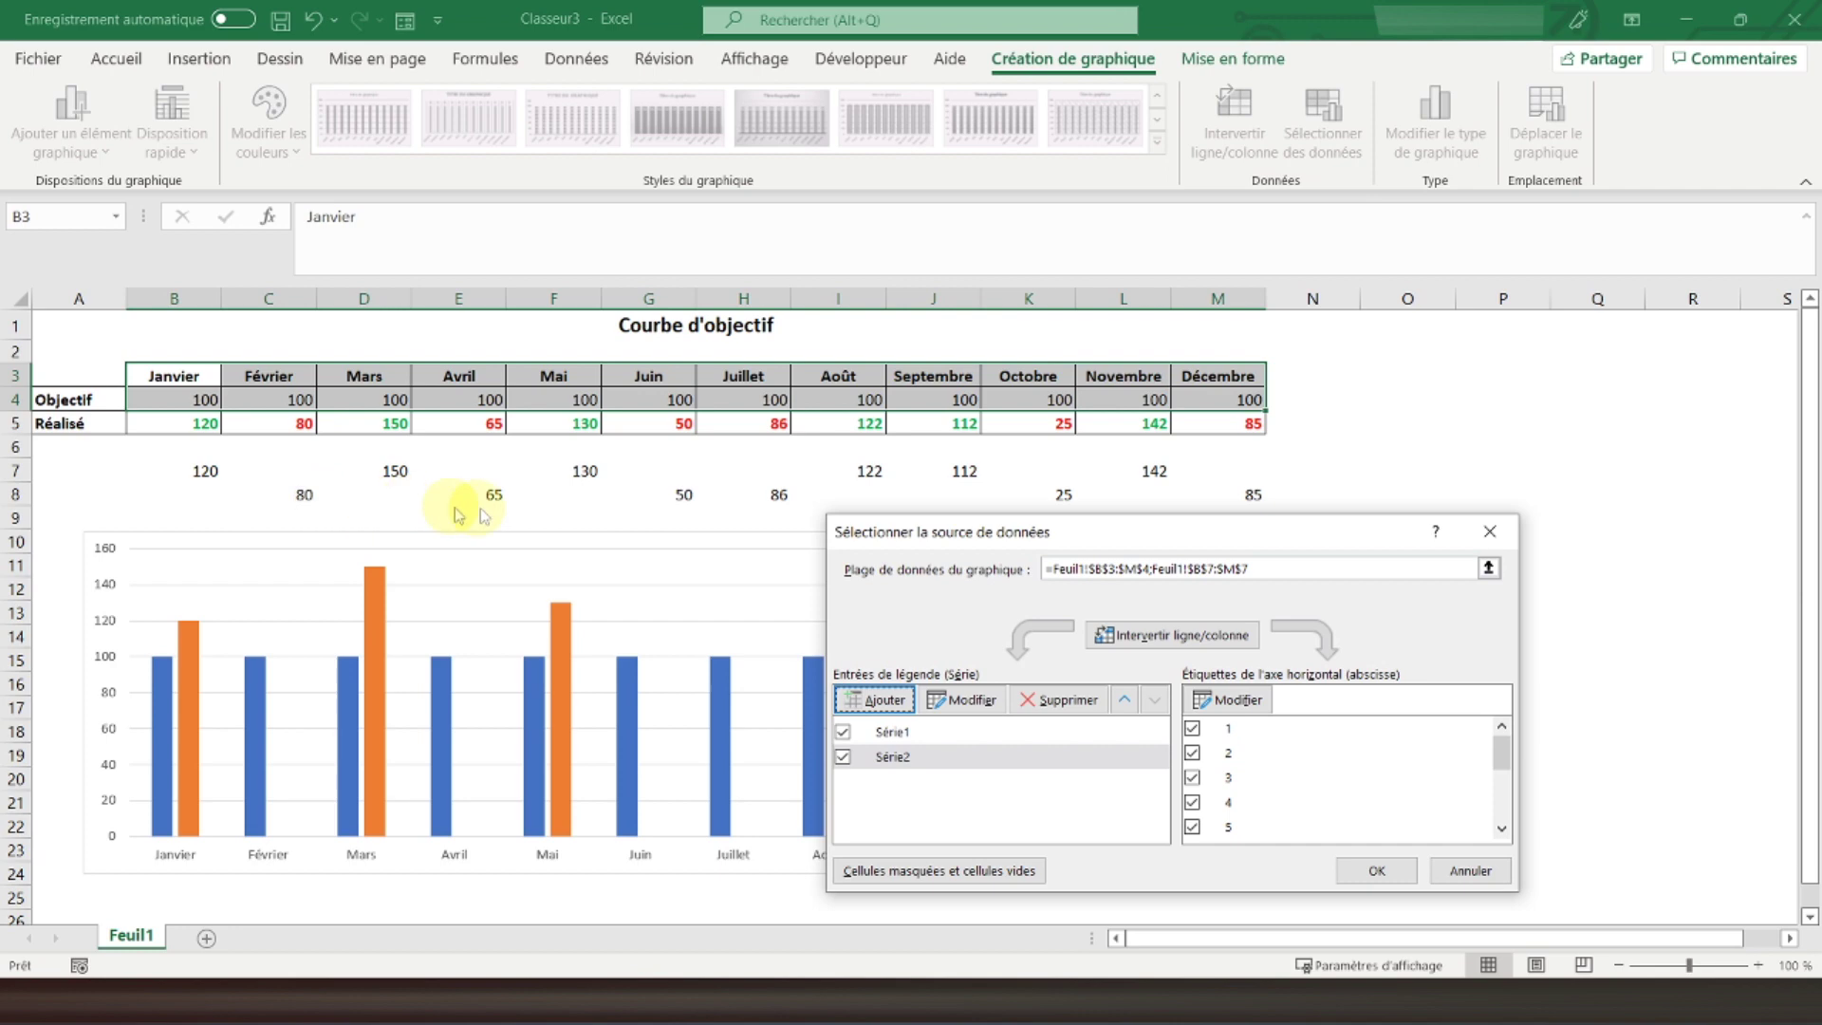
Add row 8 (B8:M8) as another series and apply the data source changes.
{"action": "left_click", "coordinate": [869, 697]}
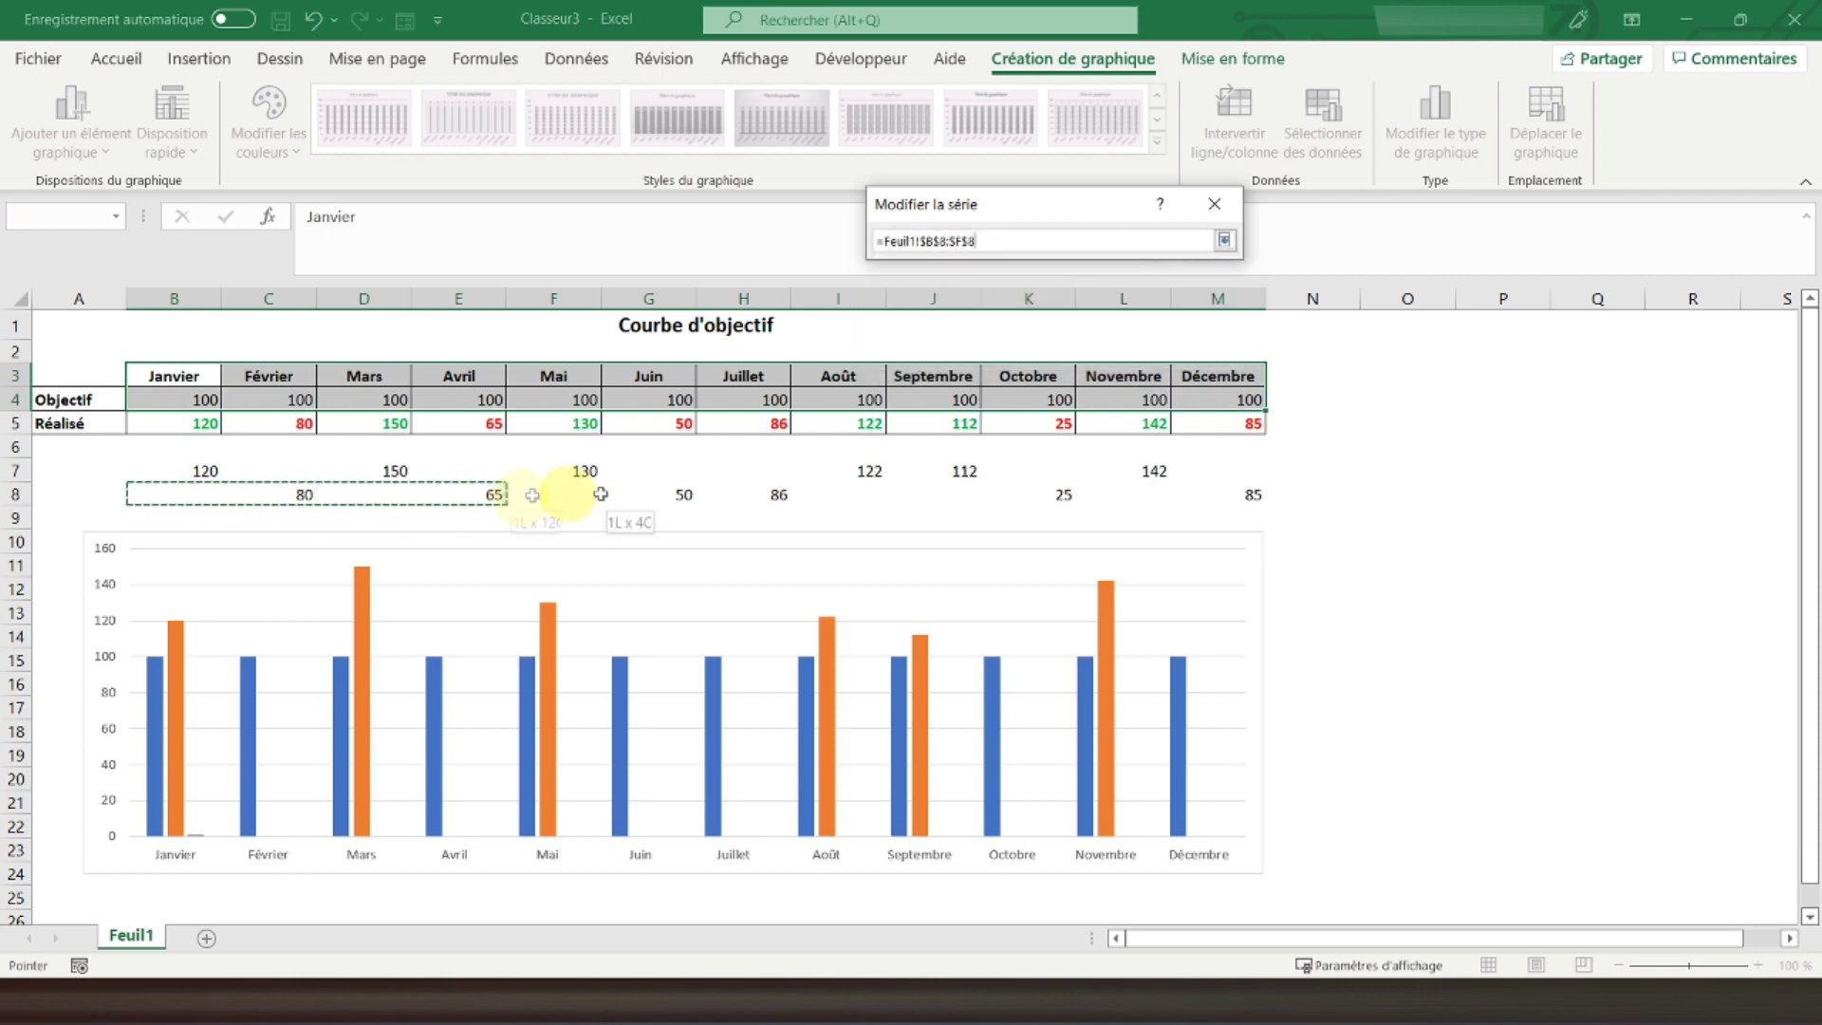
{"action": "left_click_drag", "start_coordinate": [166, 501], "coordinate": [1193, 482]}
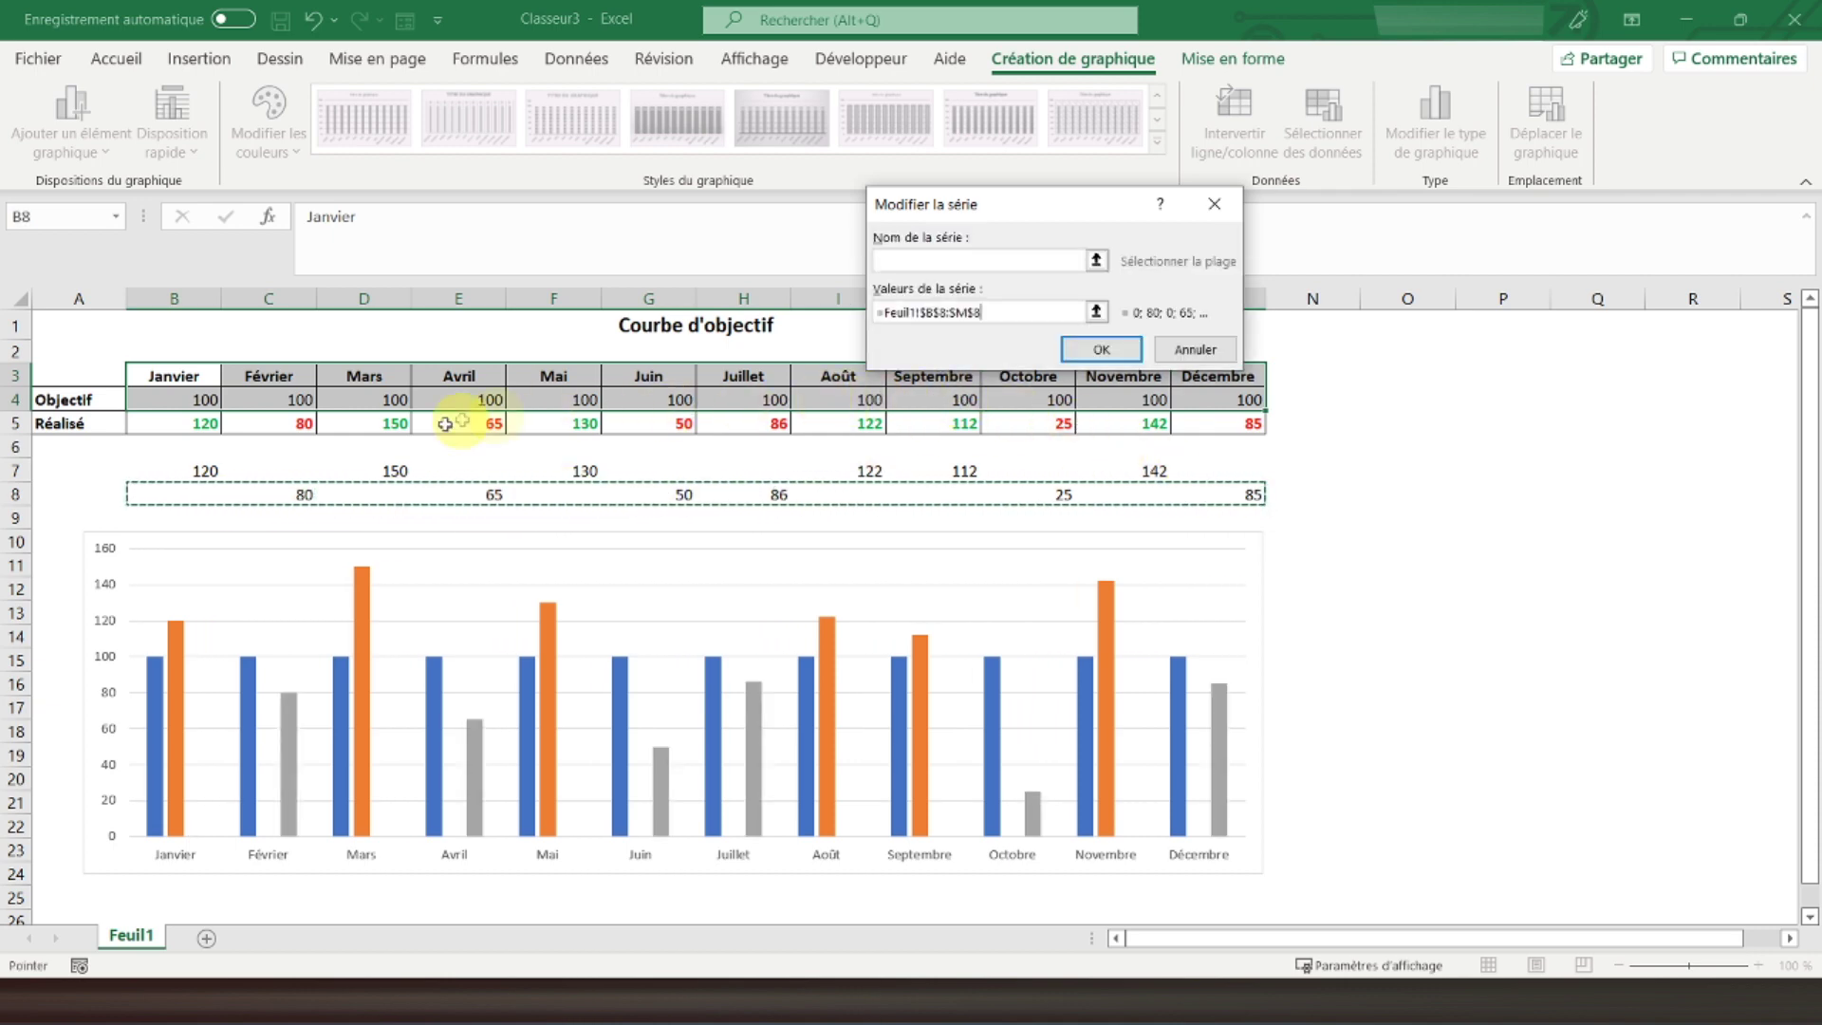
{"action": "left_click", "coordinate": [1102, 351]}
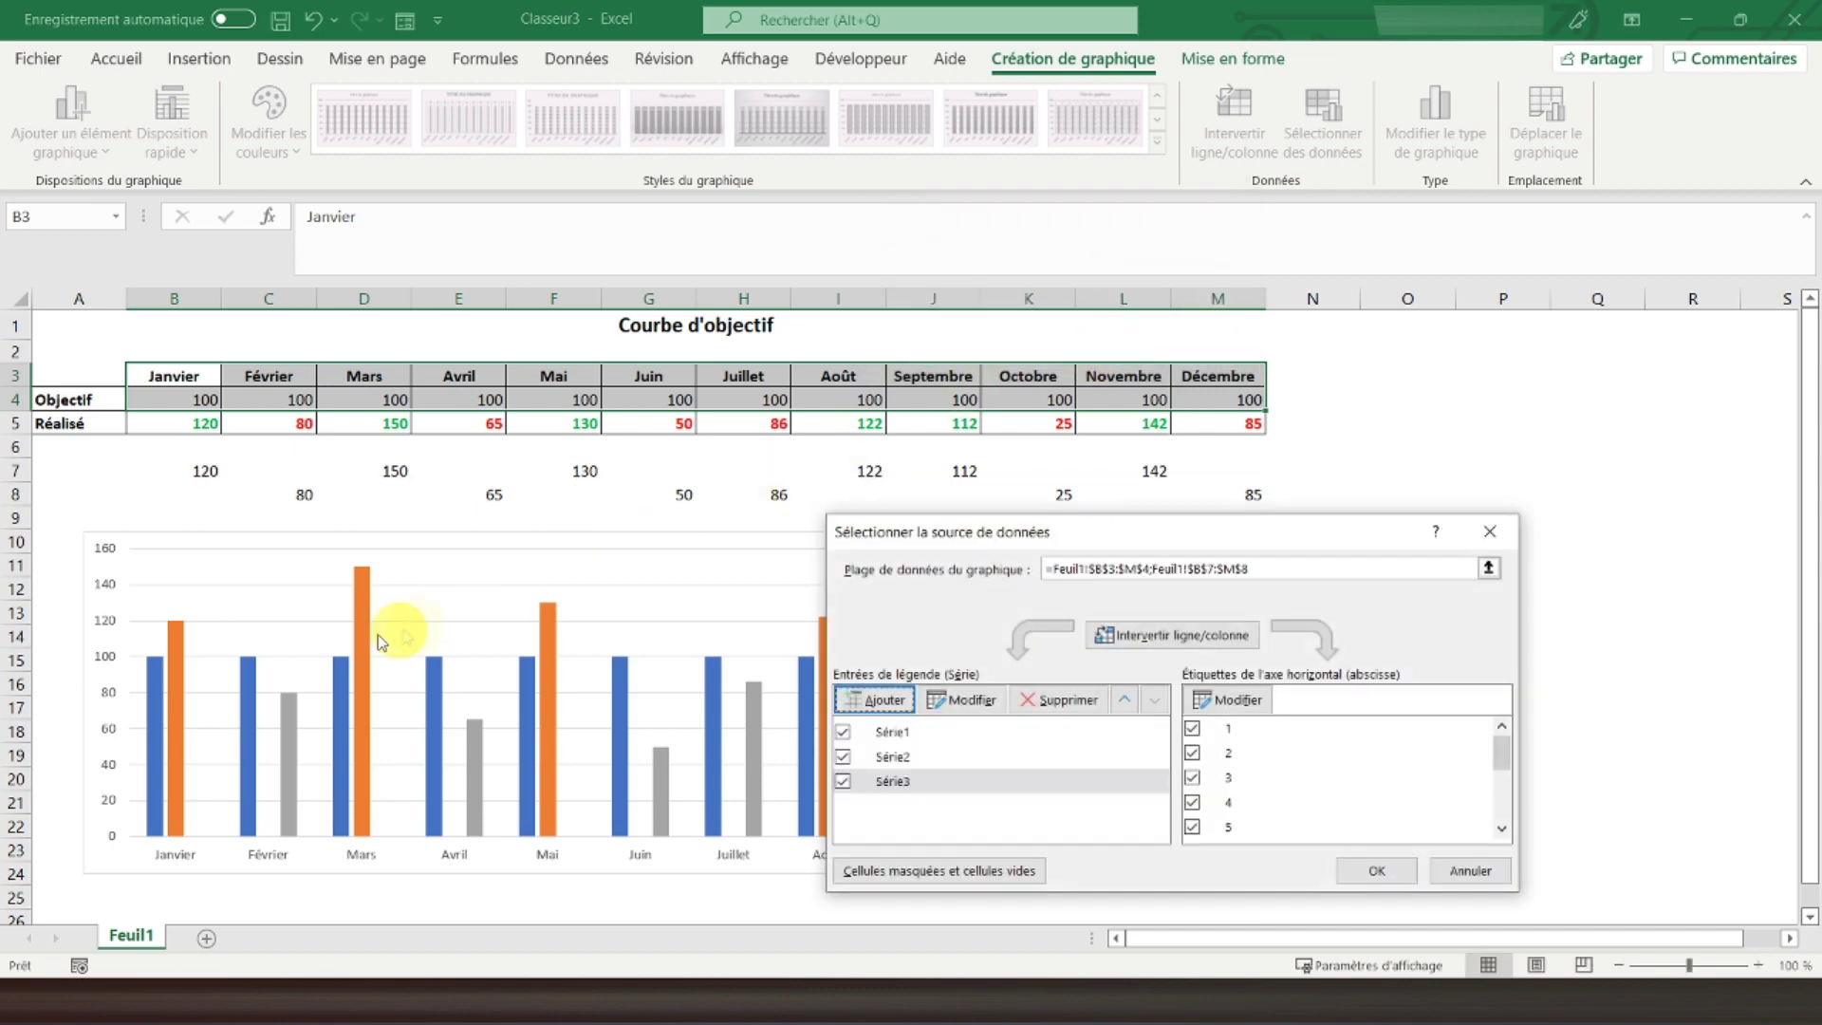
{"action": "left_click_drag", "start_coordinate": [1048, 541], "coordinate": [1147, 195]}
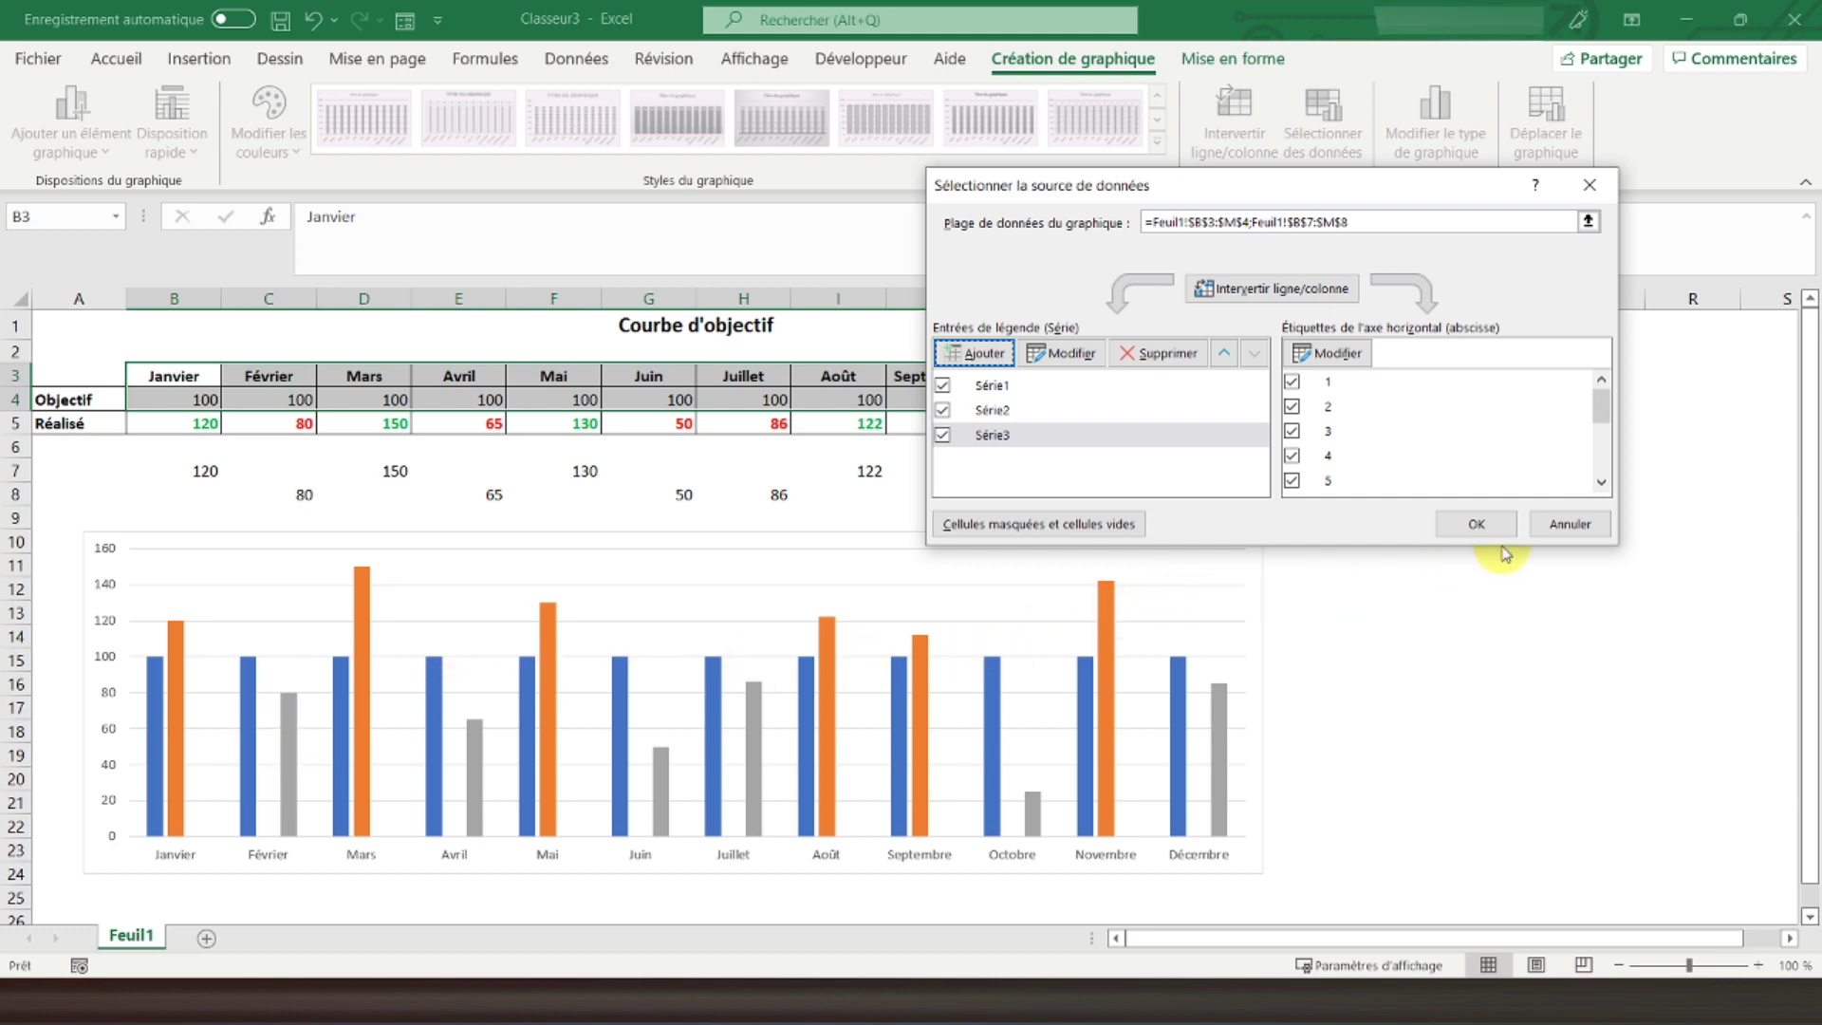
{"action": "left_click", "coordinate": [1478, 524]}
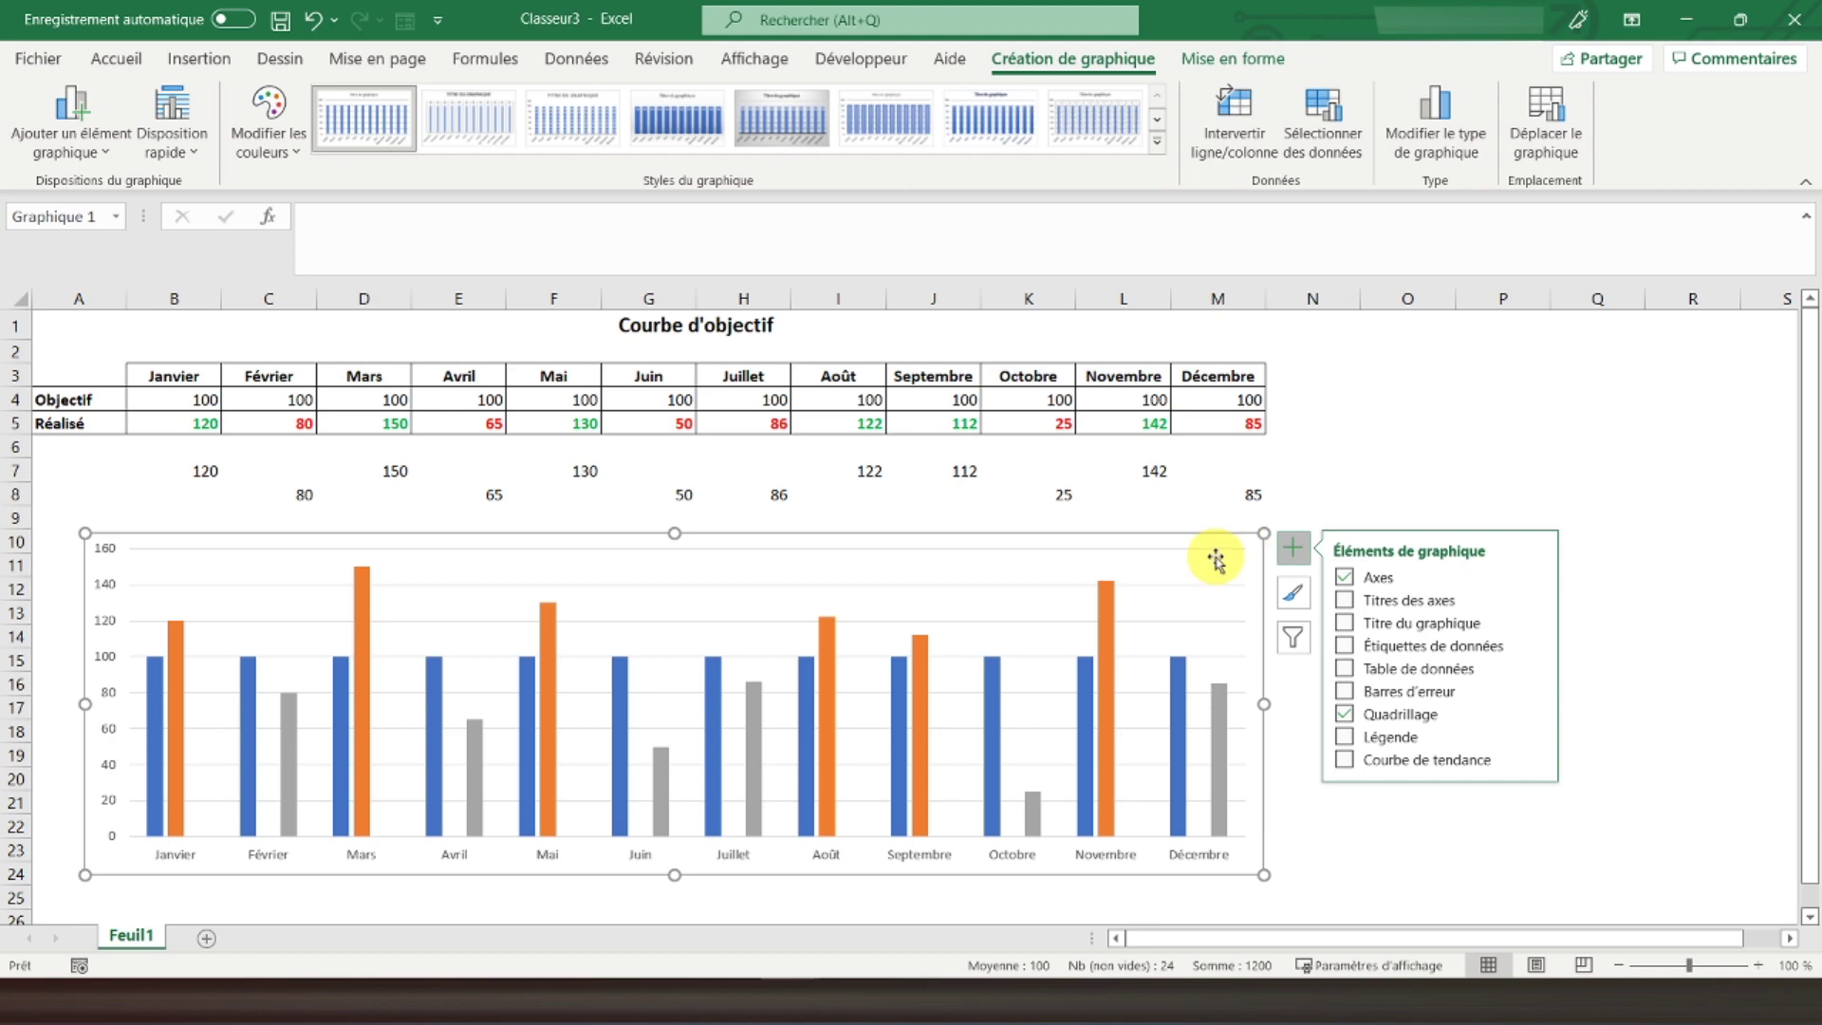
{"action": "left_click", "coordinate": [1204, 510]}
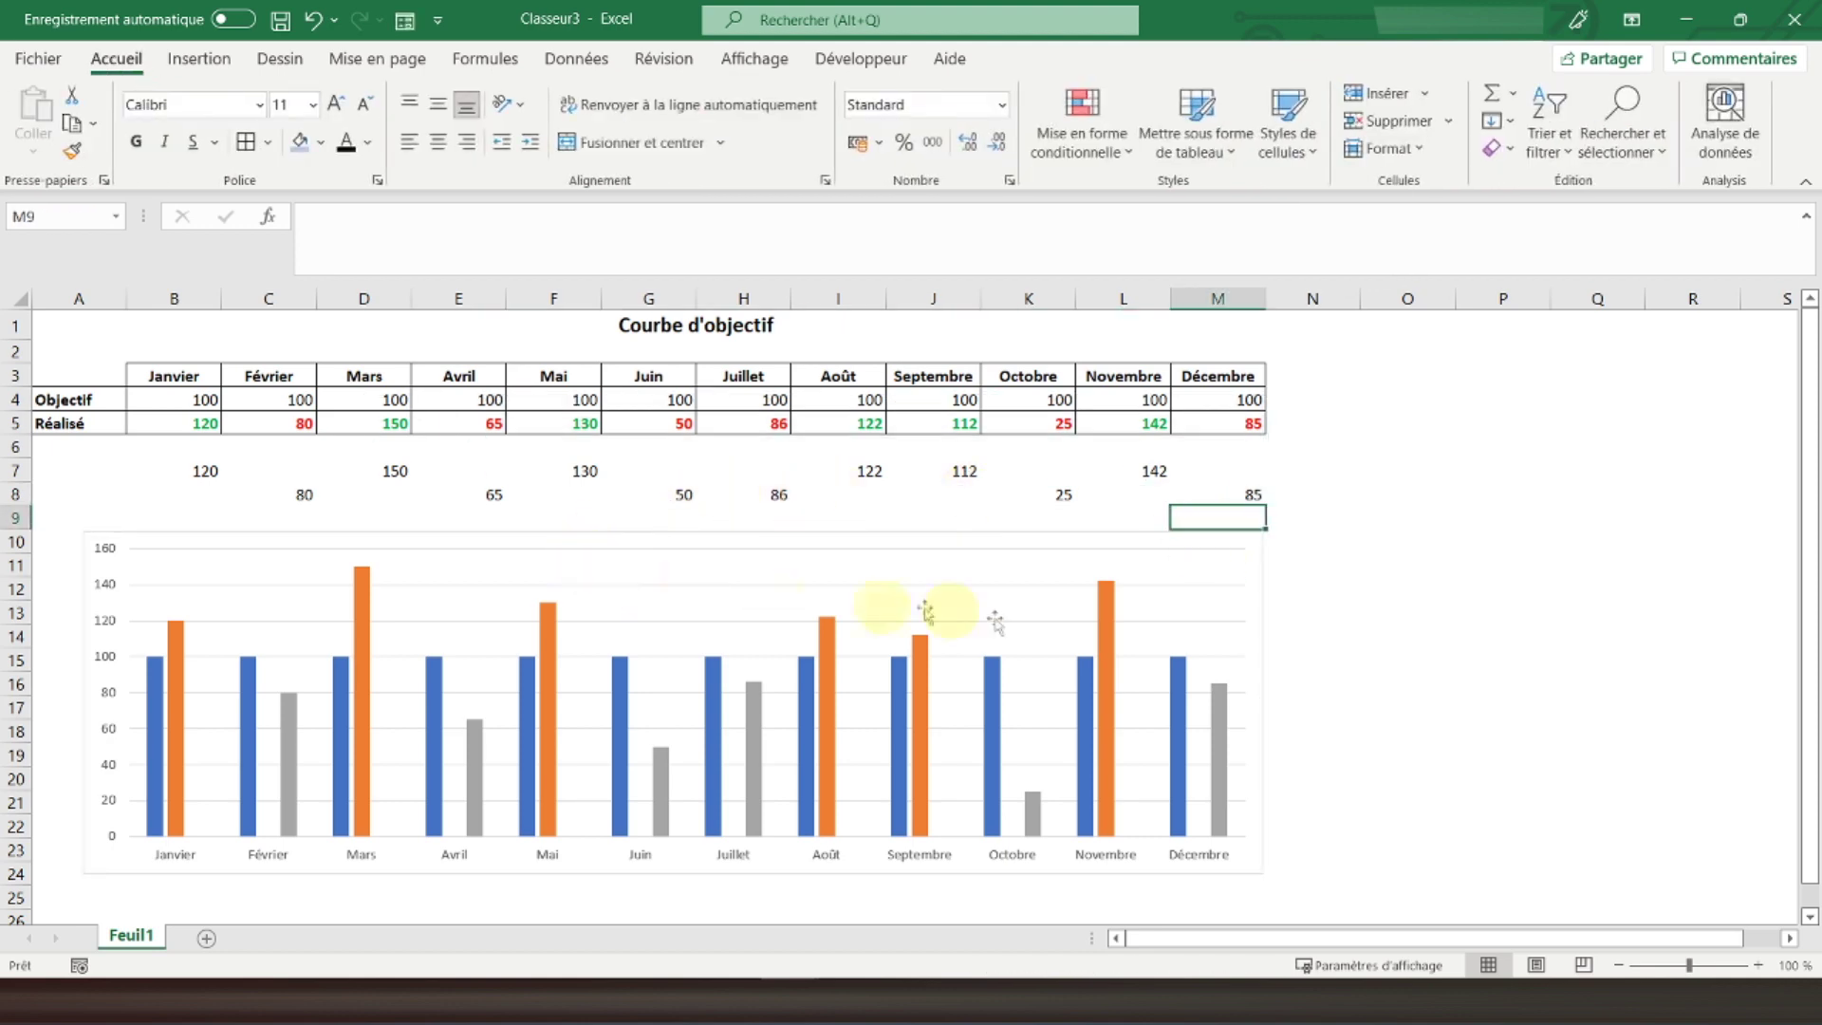
{"action": "left_click", "coordinate": [1252, 552]}
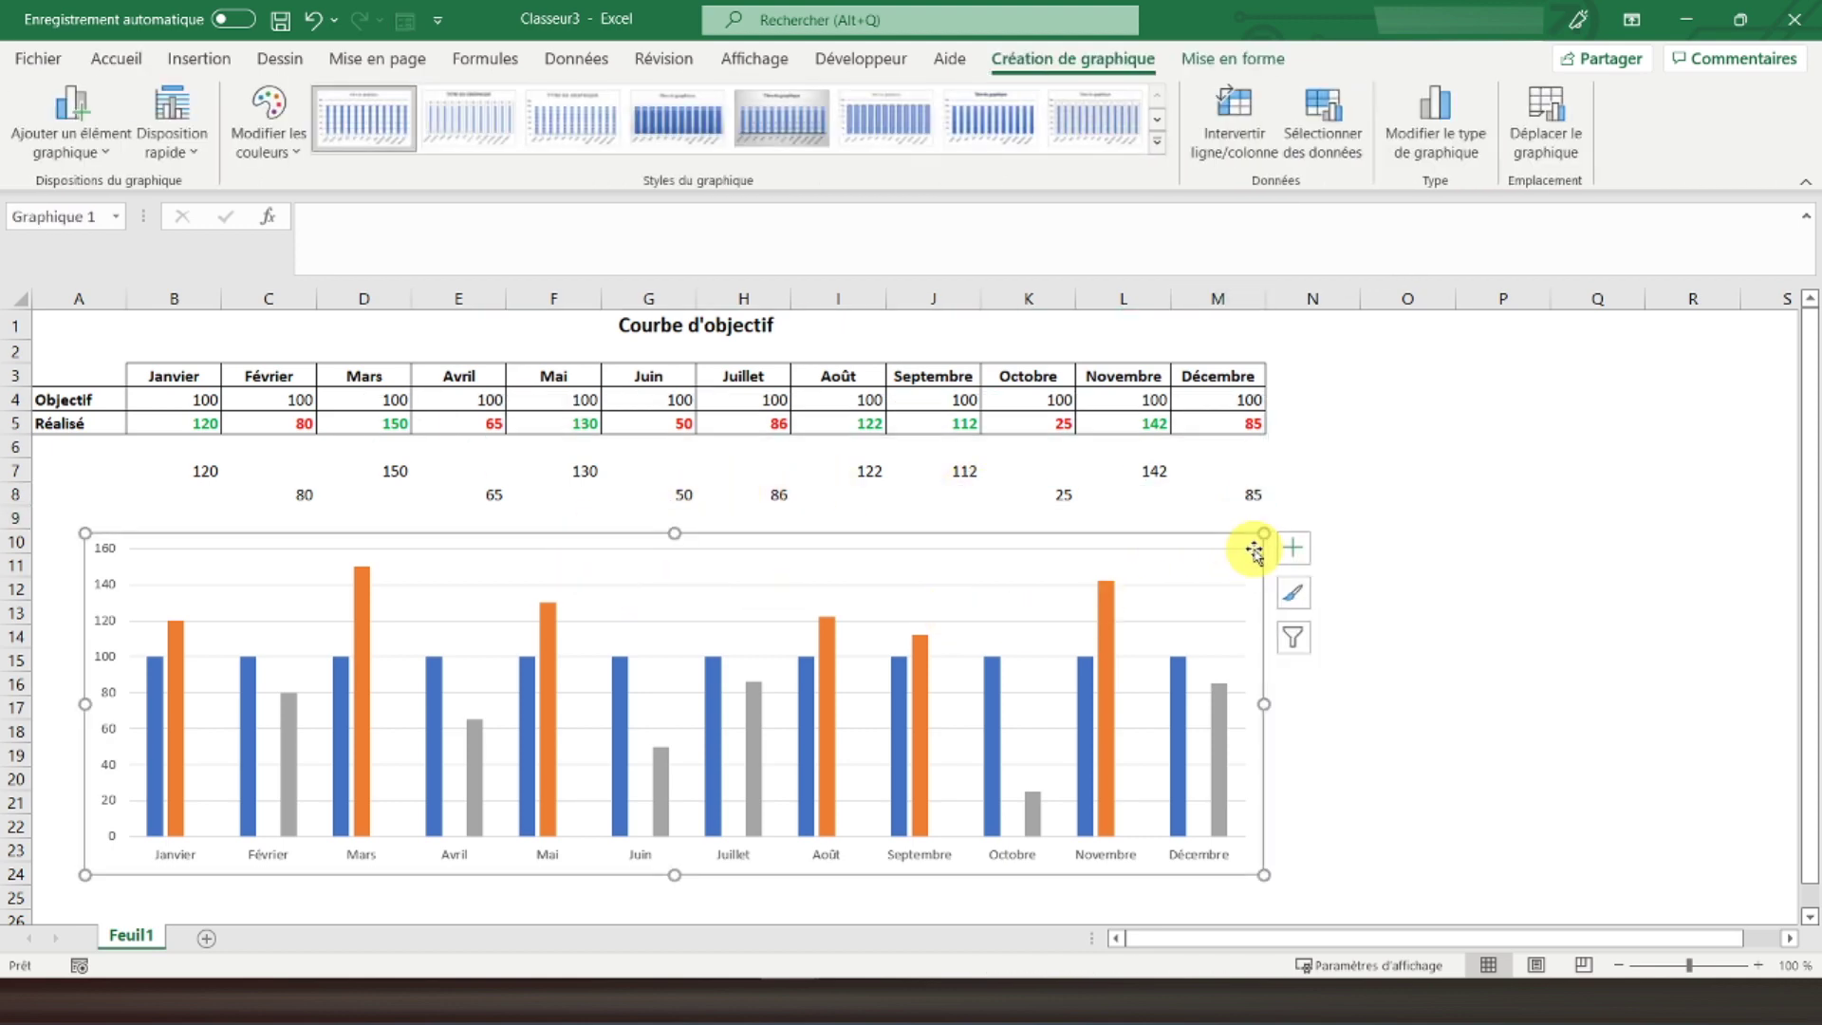
{"action": "right_click", "coordinate": [1254, 551]}
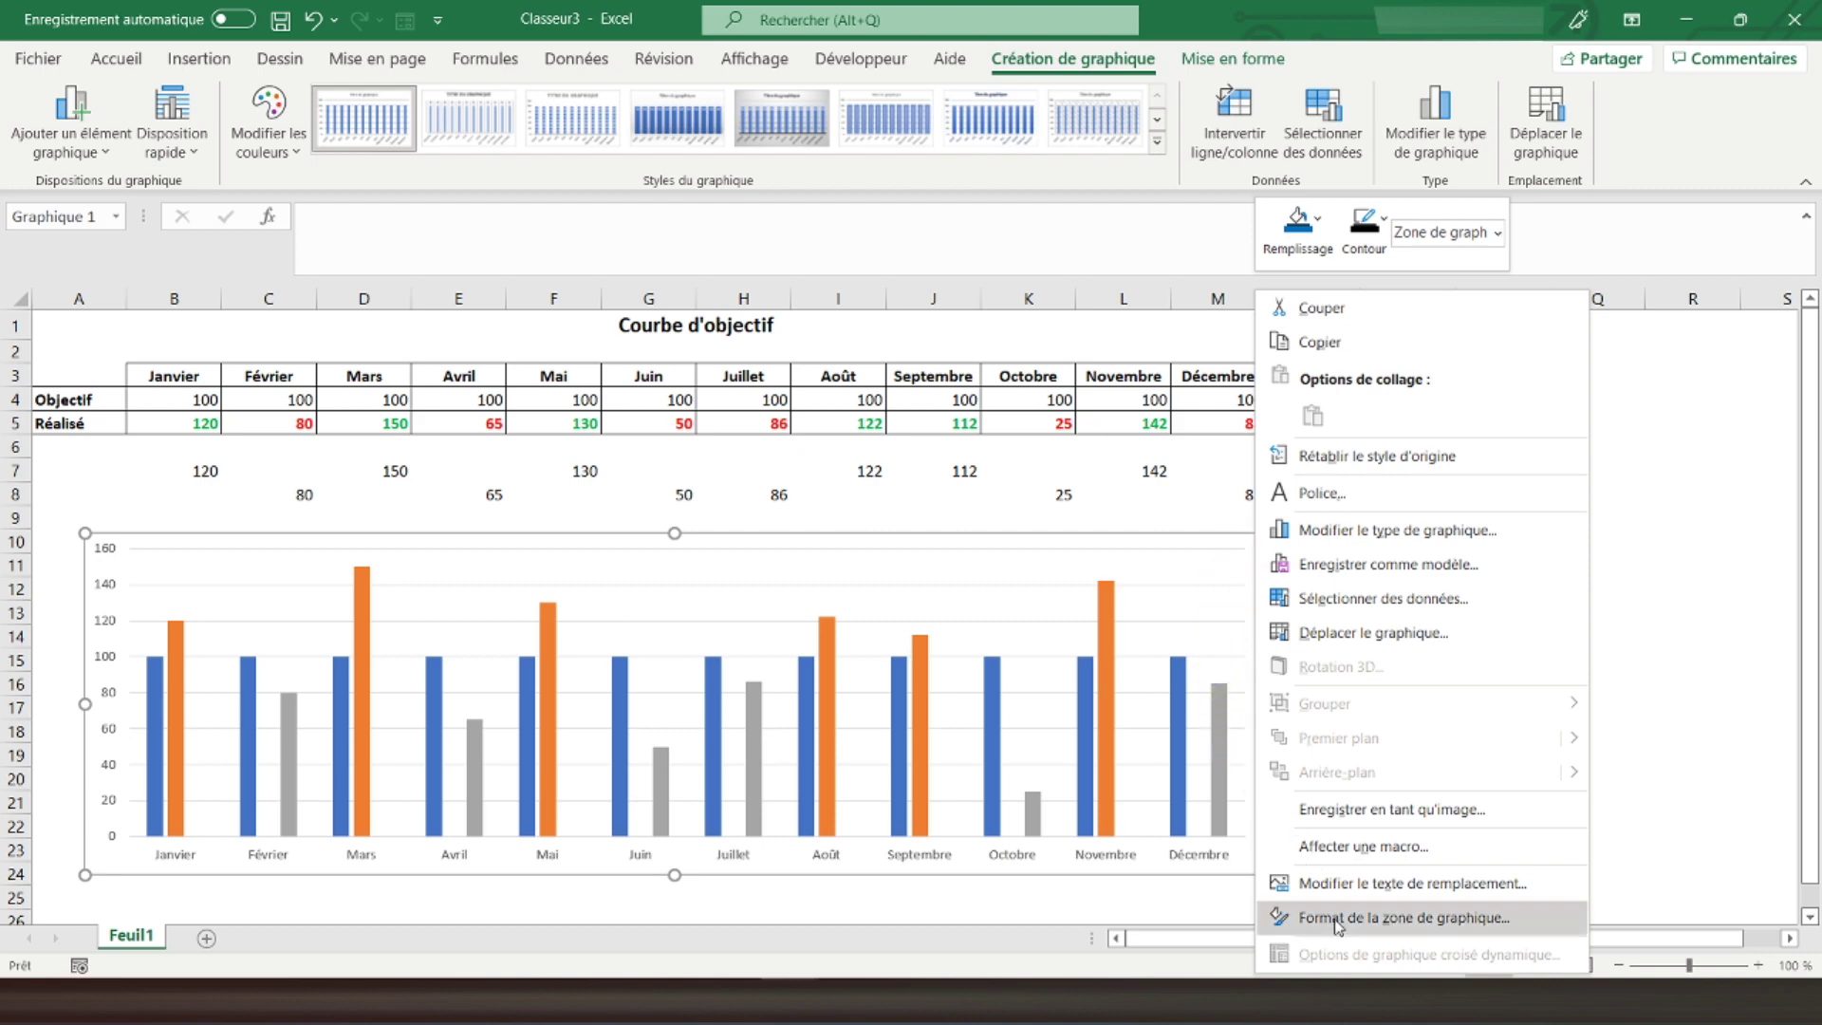
{"action": "key", "text": "Escape"}
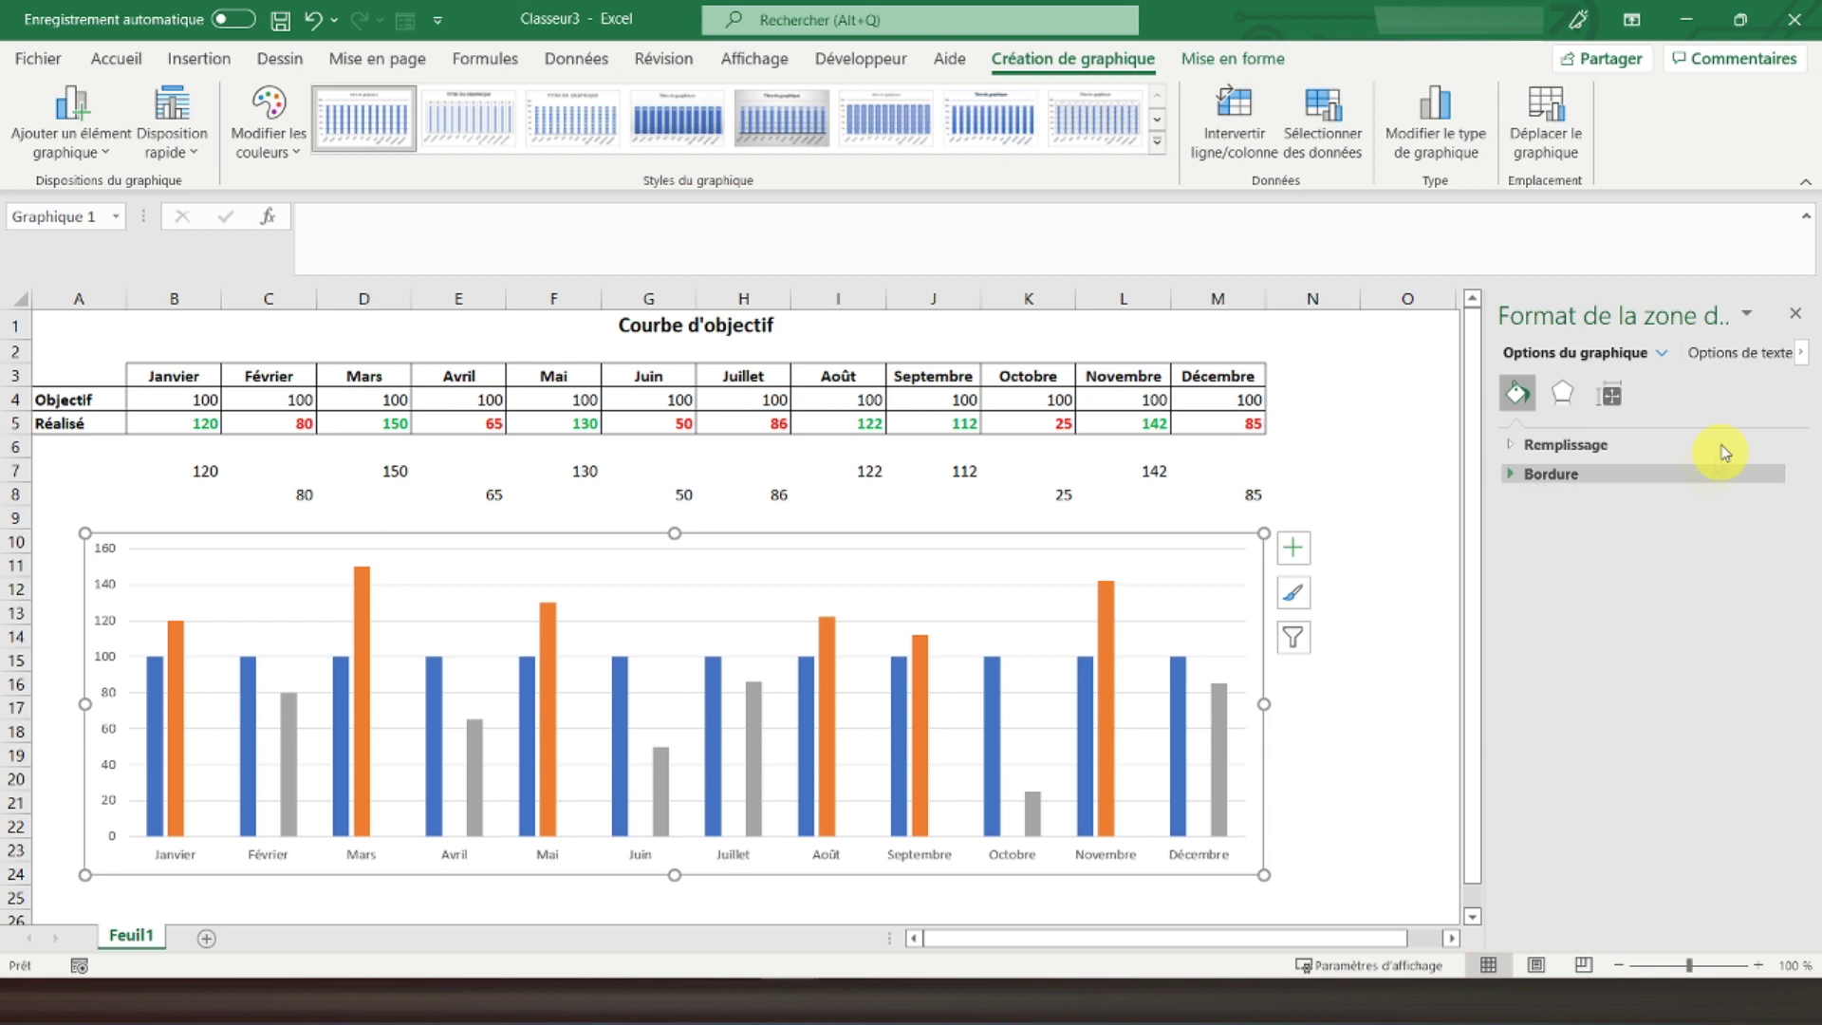
{"action": "left_click", "coordinate": [1517, 394]}
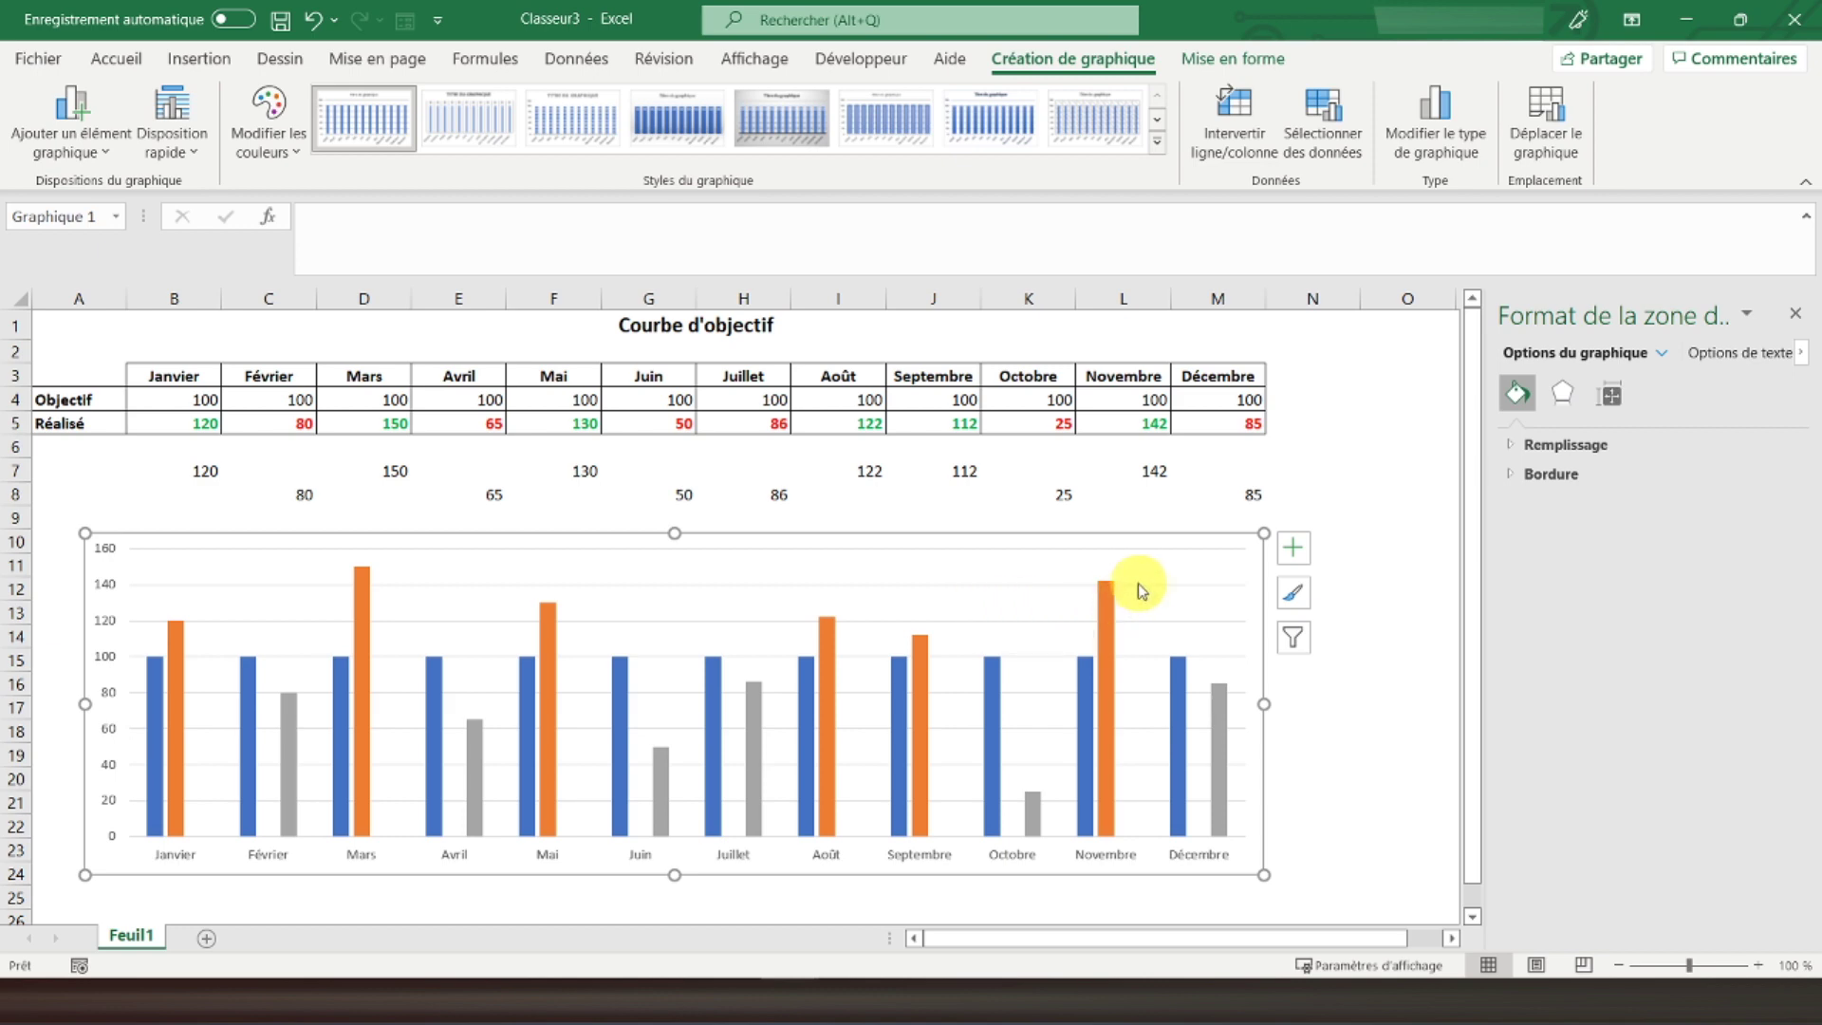
{"action": "left_click", "coordinate": [1797, 313]}
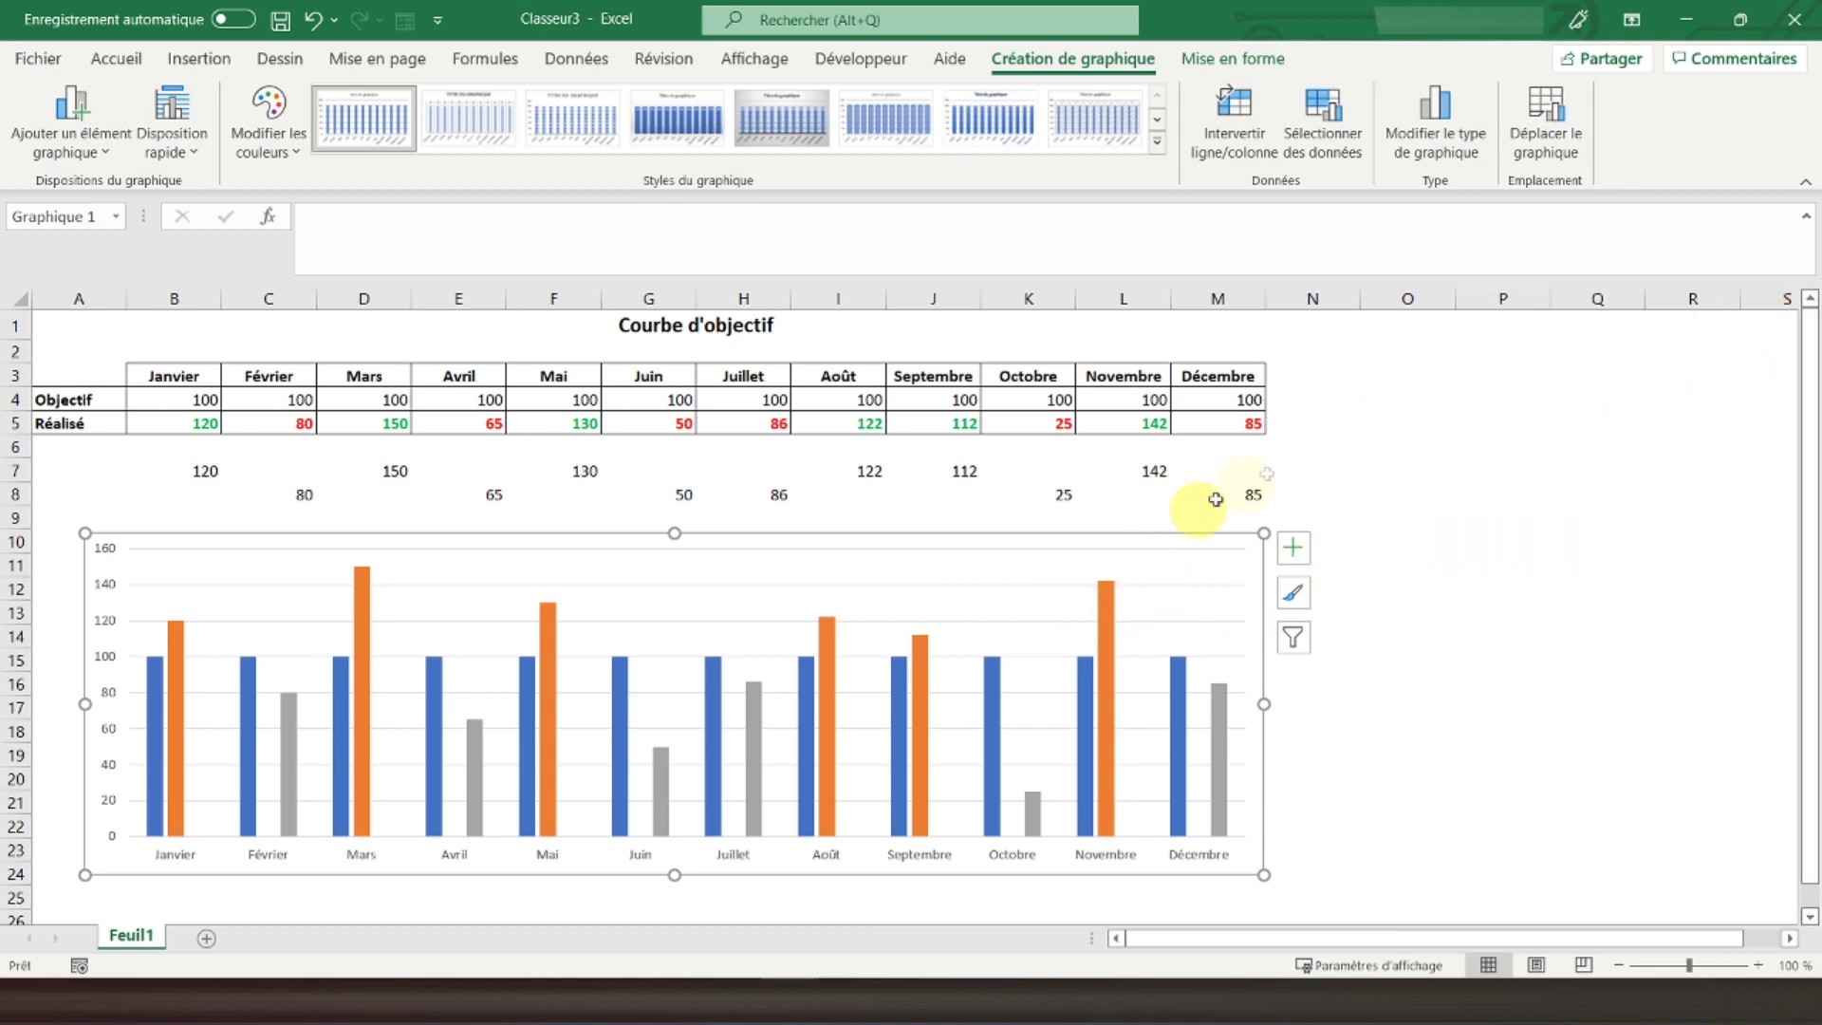
Build a combo chart with Série1 as a line and Série3 as clustered columns.
{"action": "left_click", "coordinate": [1424, 154]}
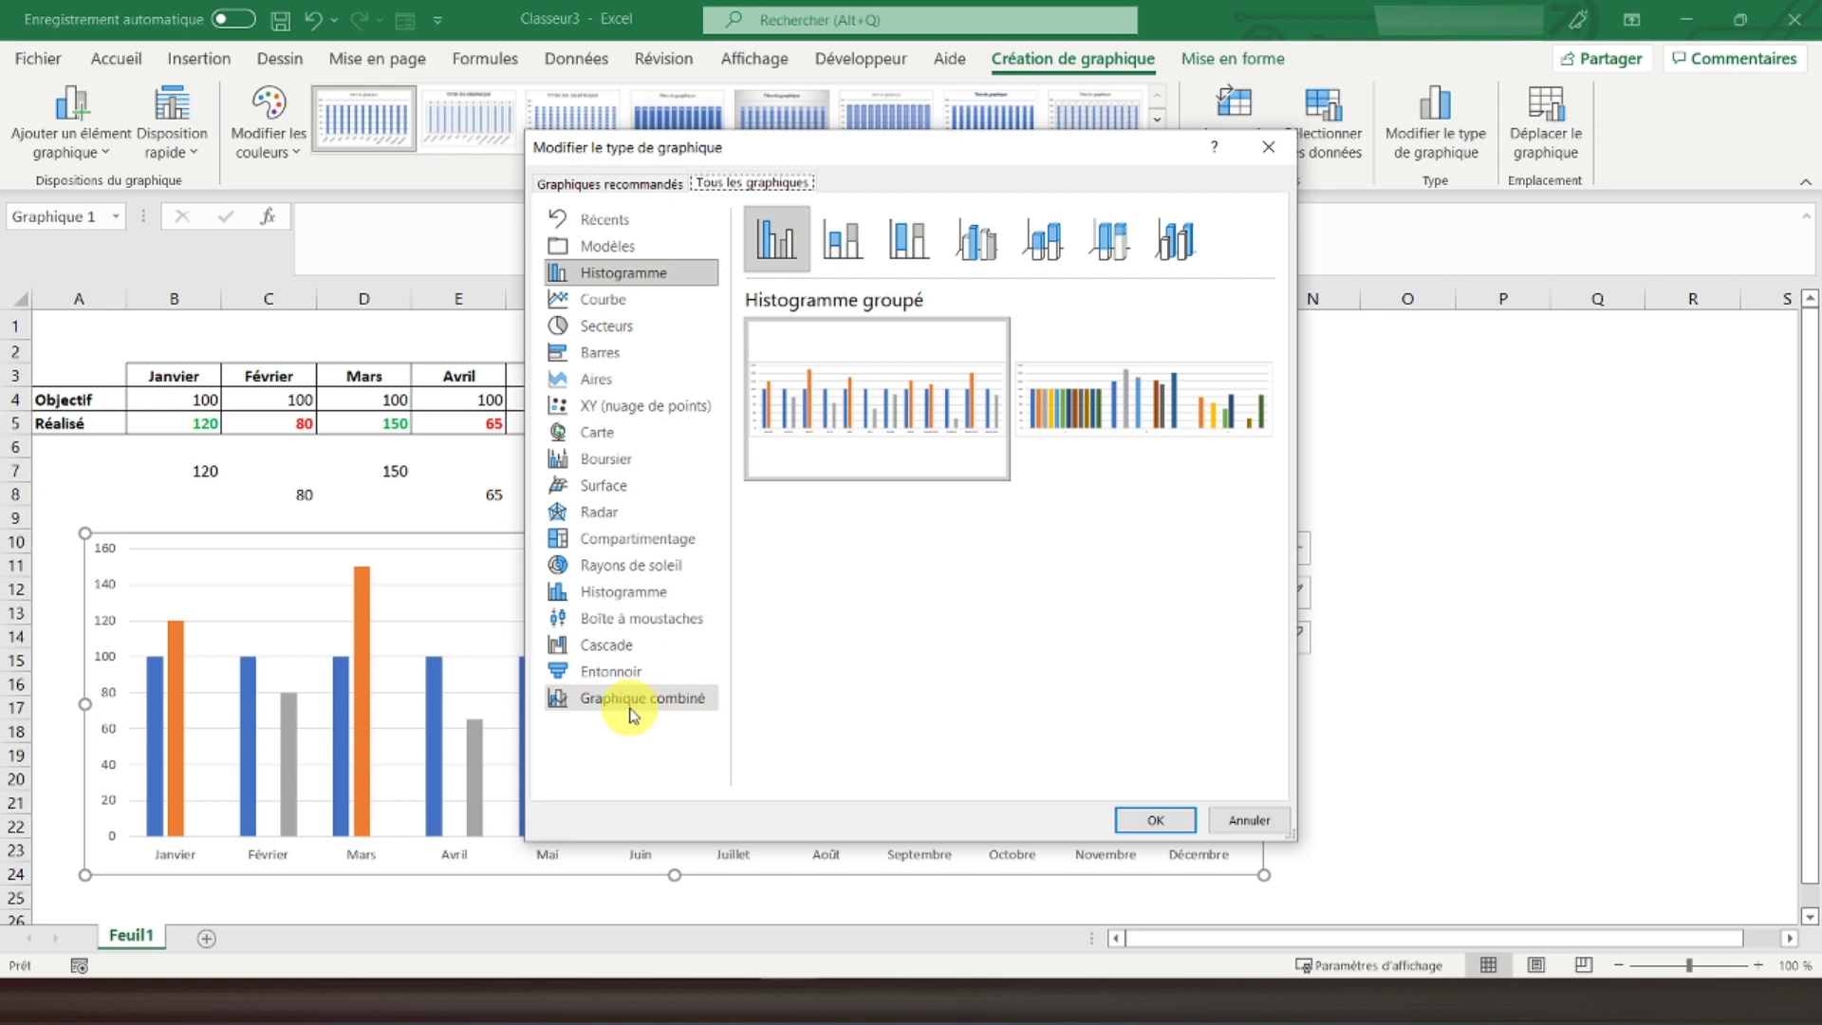
{"action": "left_click", "coordinate": [633, 712]}
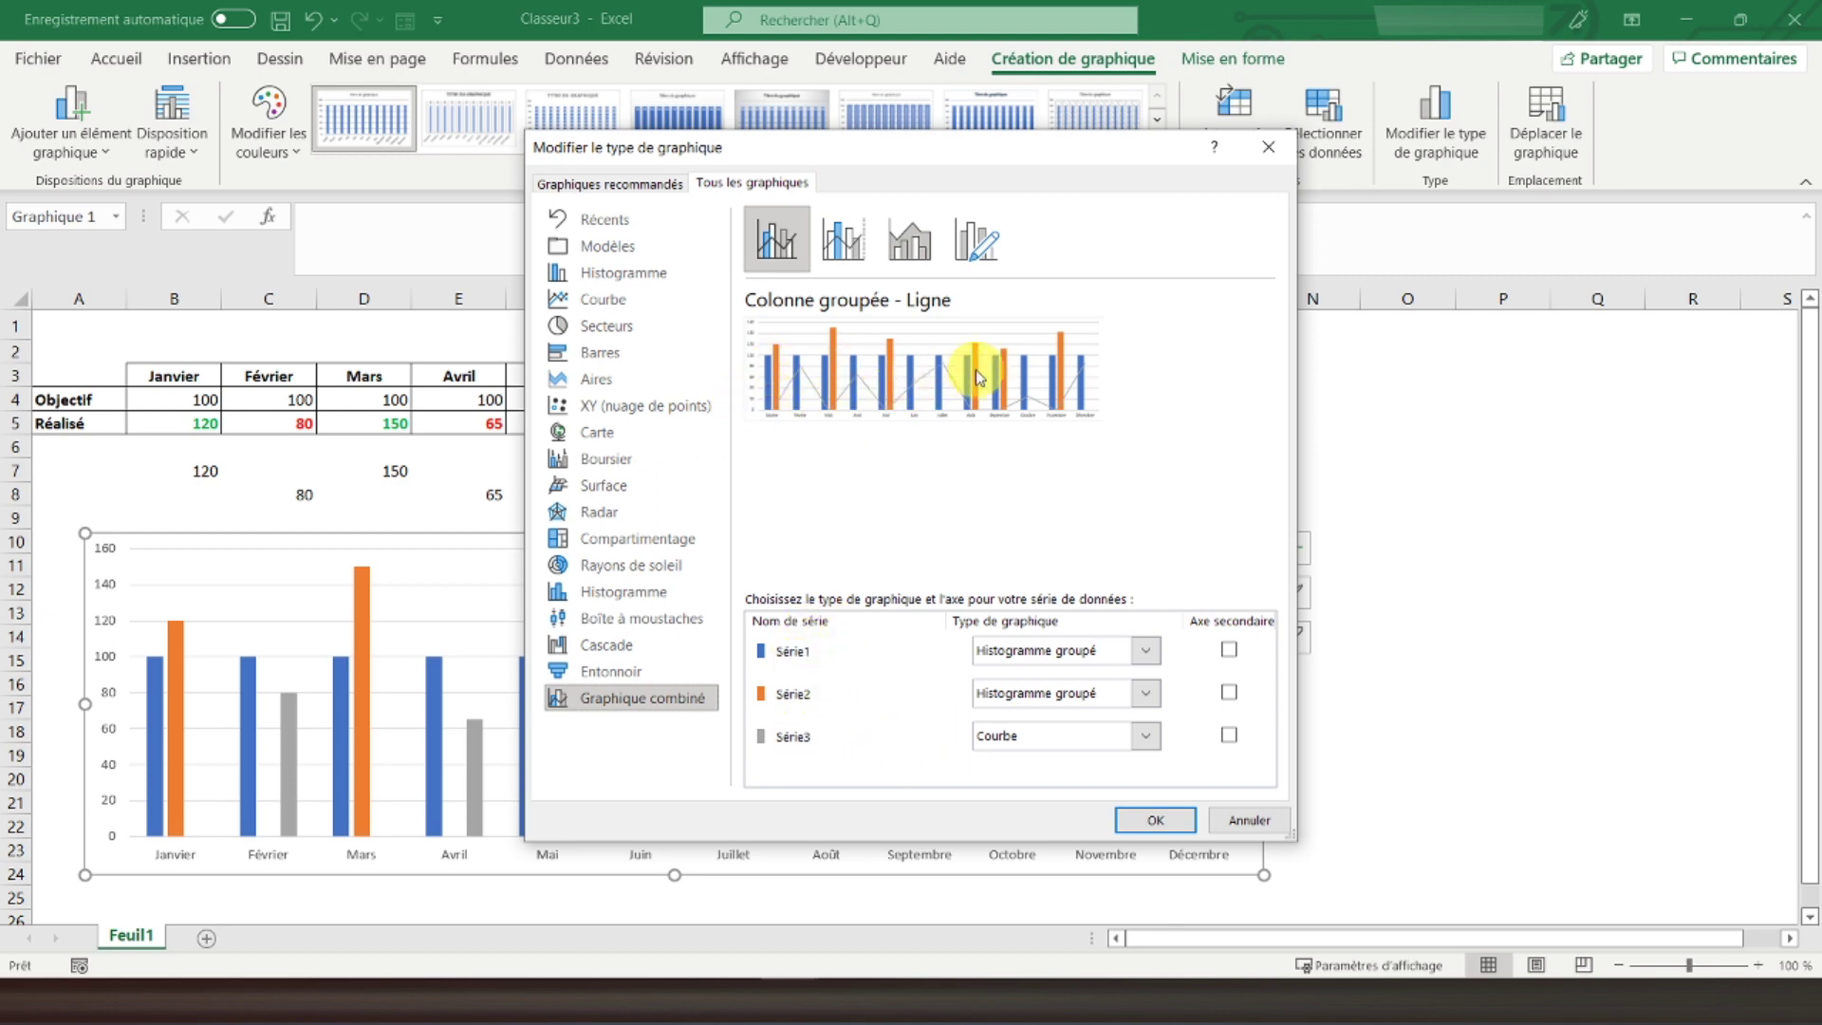
{"action": "left_click", "coordinate": [1147, 737]}
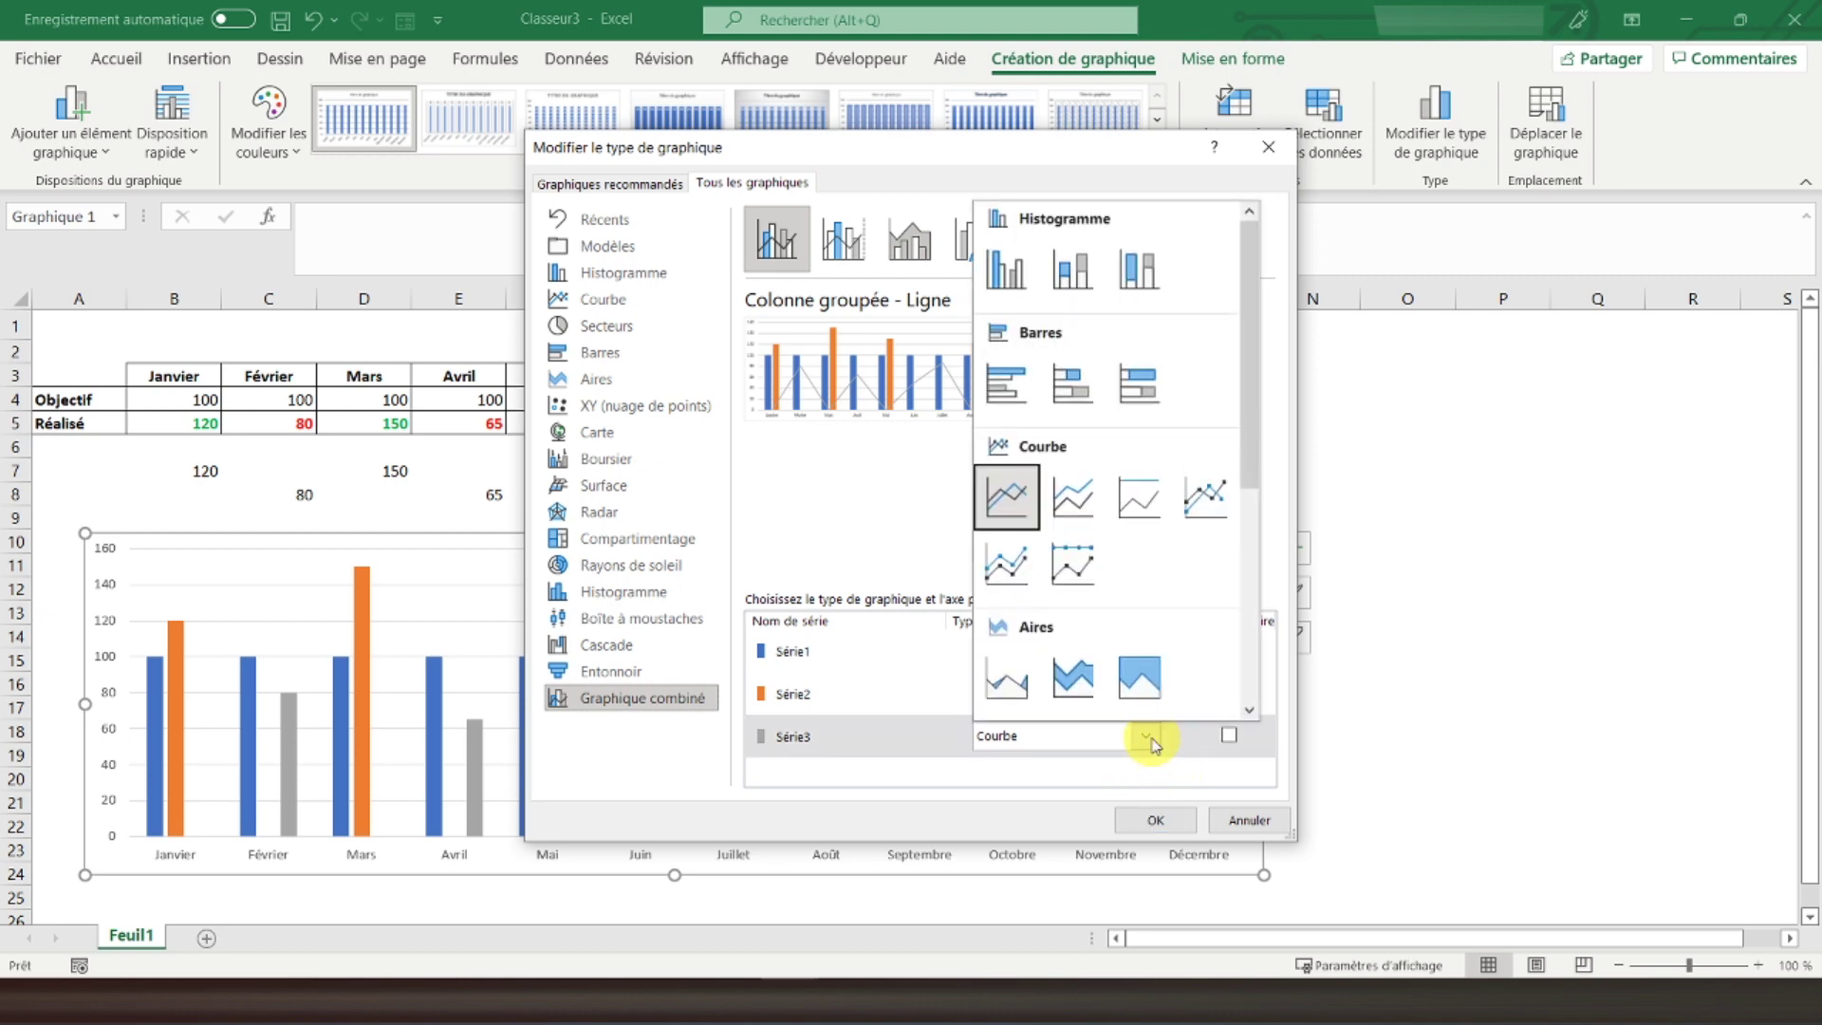
{"action": "left_click", "coordinate": [1006, 271]}
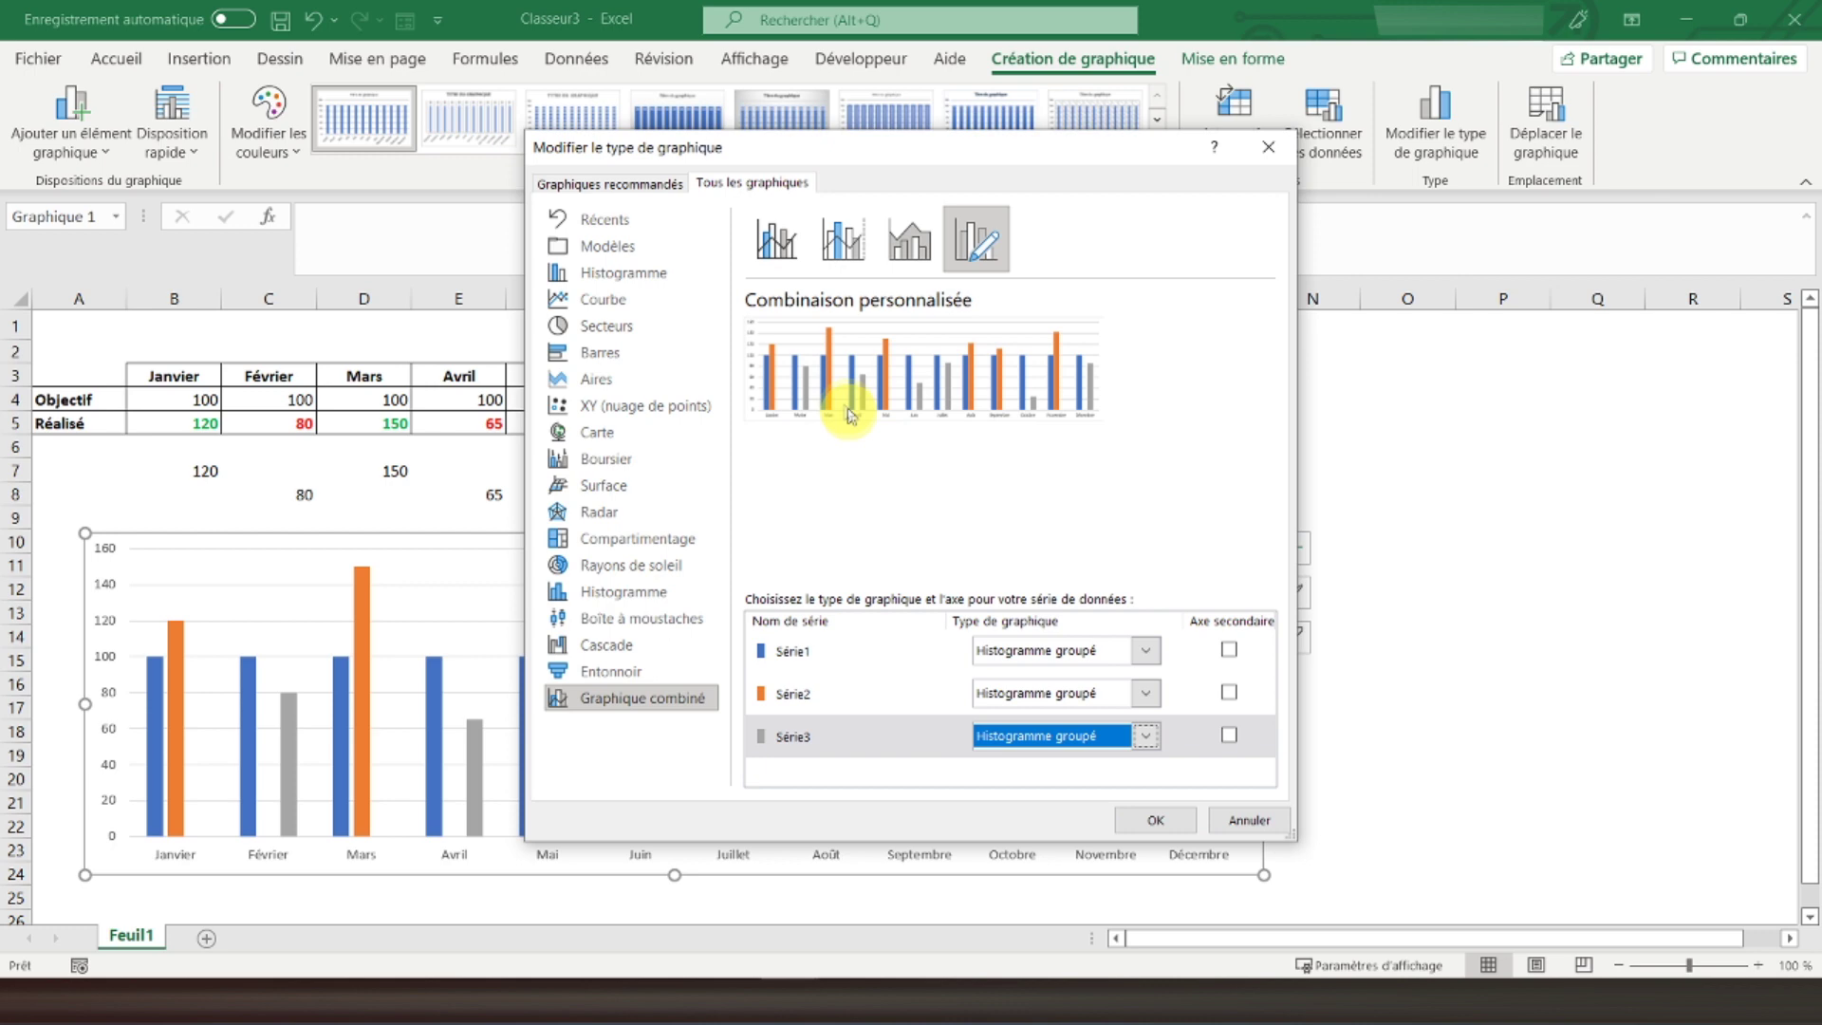
{"action": "left_click", "coordinate": [1148, 651]}
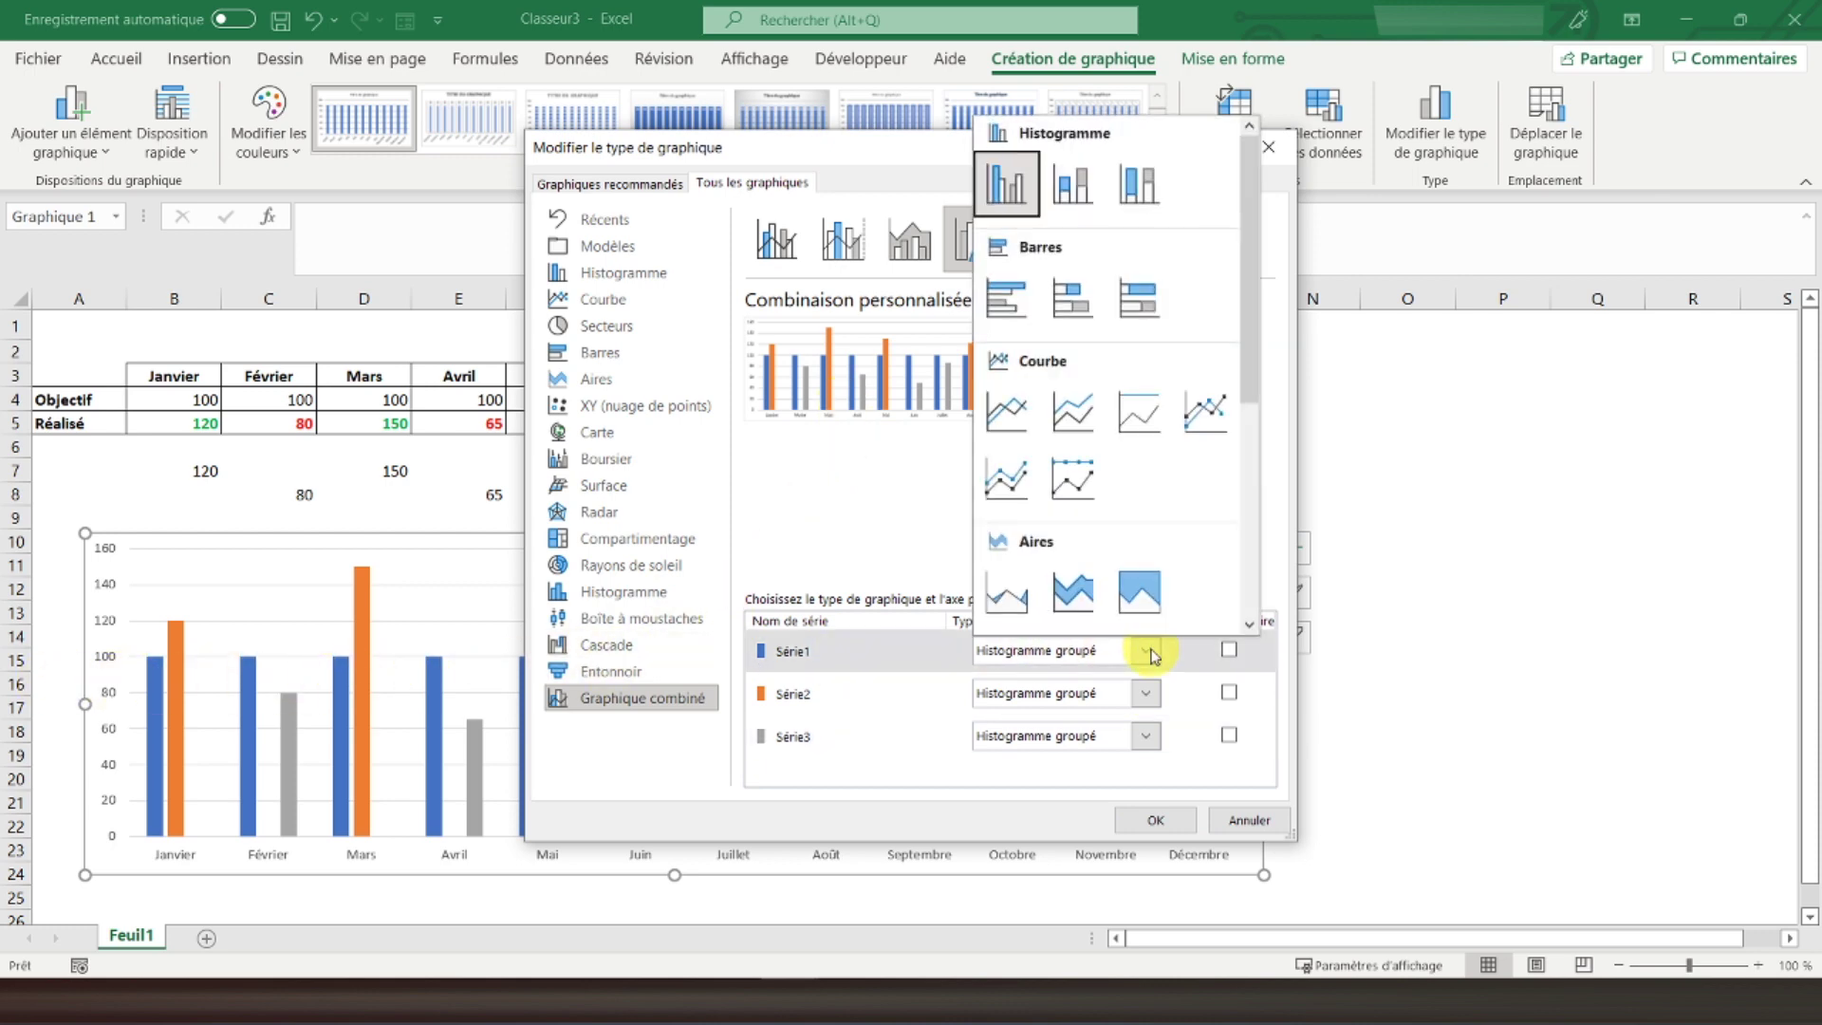
{"action": "left_click", "coordinate": [1007, 412]}
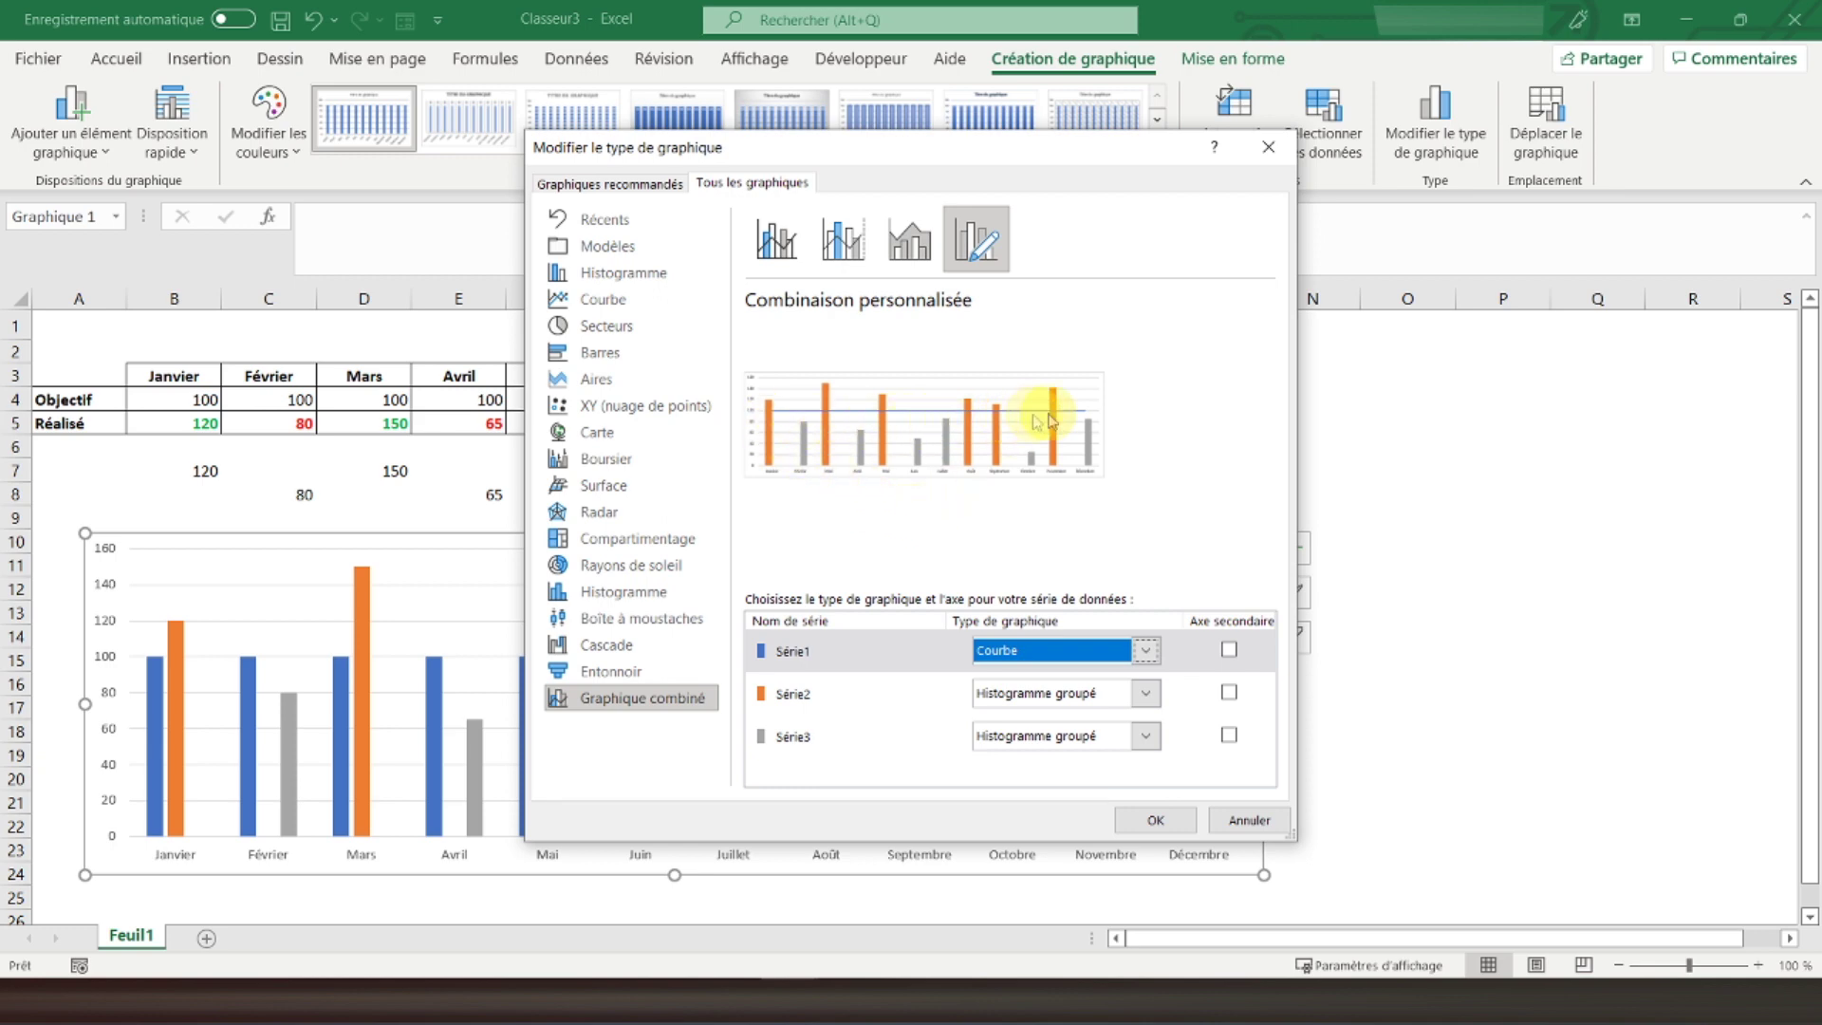
{"action": "left_click", "coordinate": [1150, 822]}
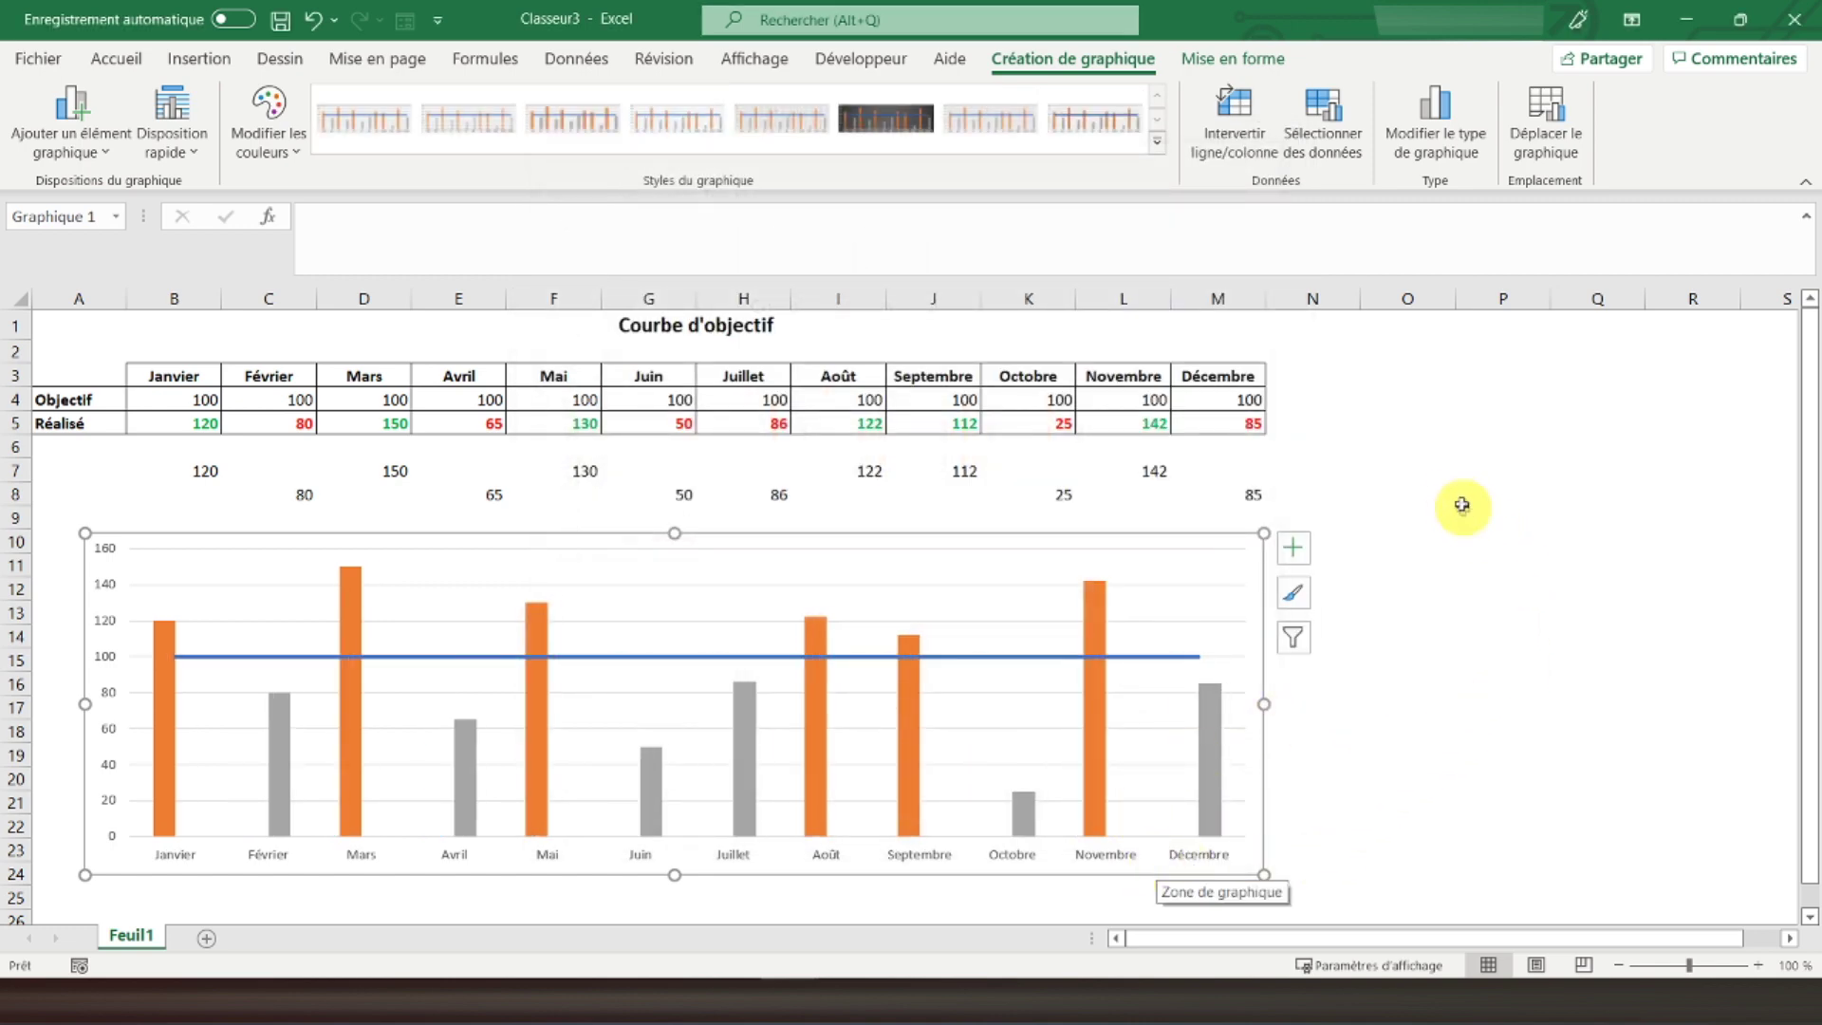
Select the blue Objectif line series in the chart.
{"action": "left_click", "coordinate": [1433, 484]}
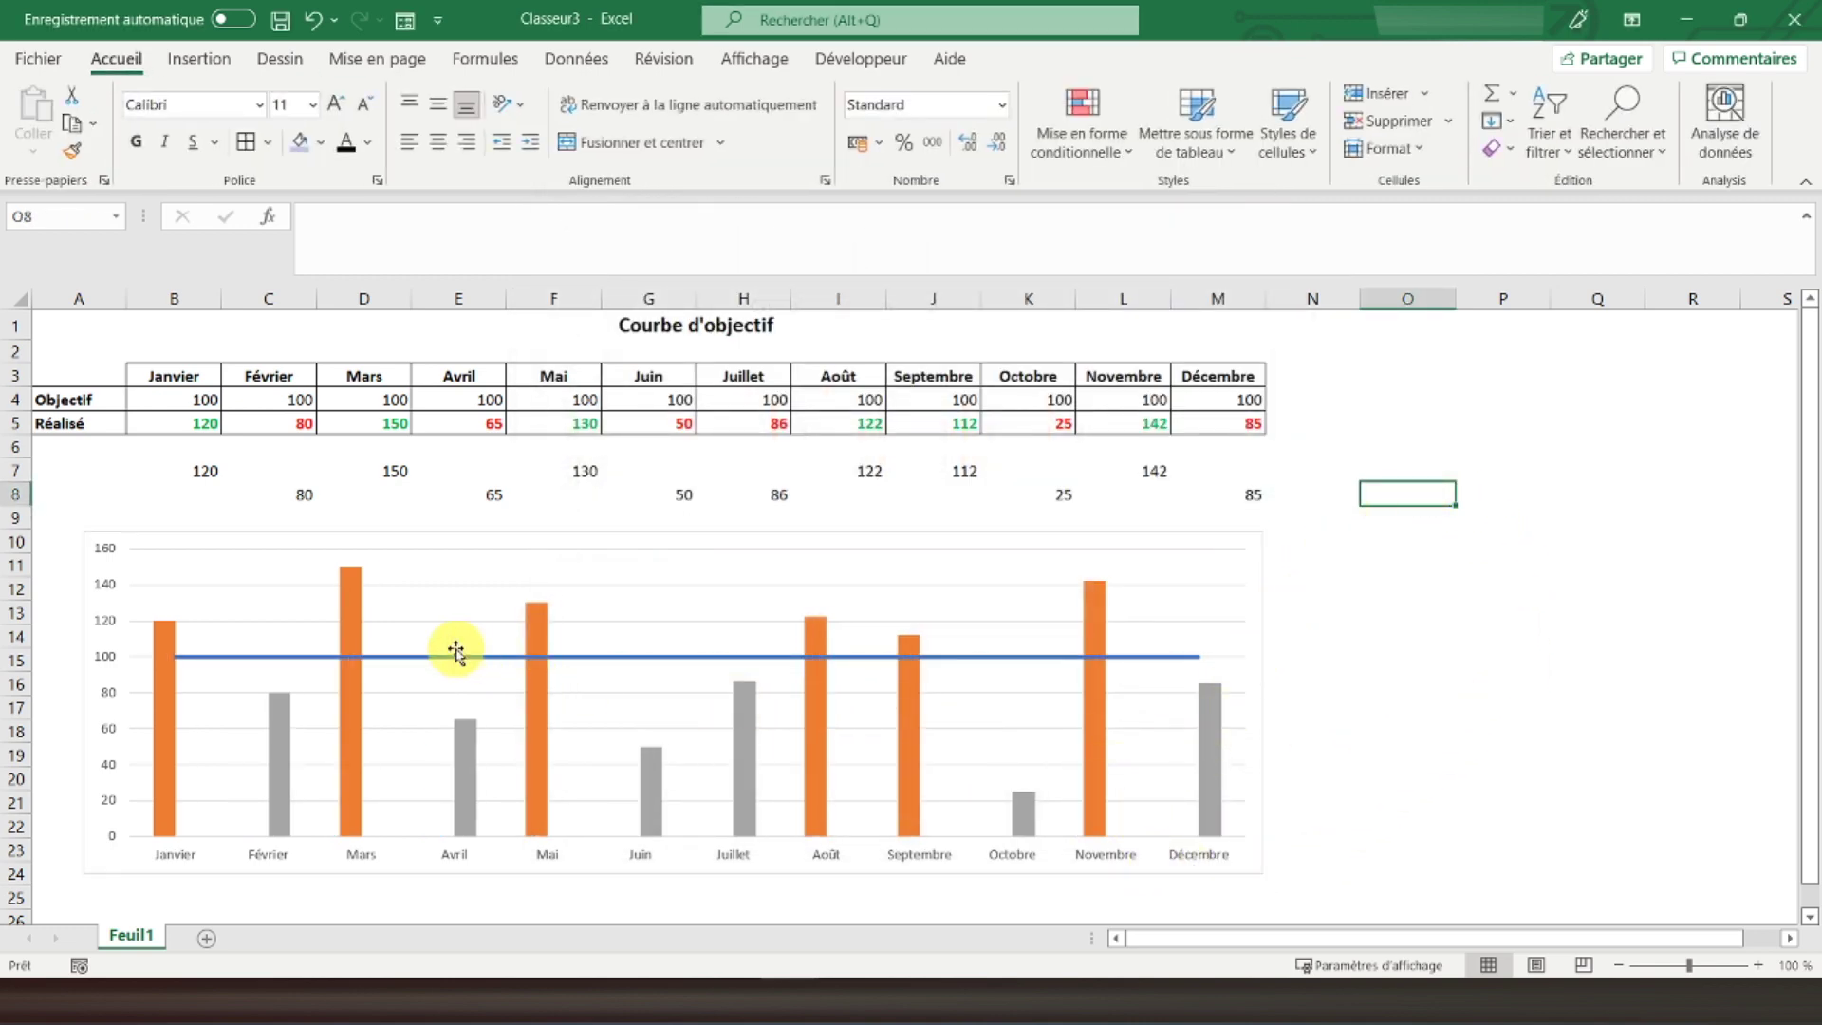
{"action": "mouse_move", "coordinate": [455, 656]}
{"action": "left_click", "coordinate": [421, 659]}
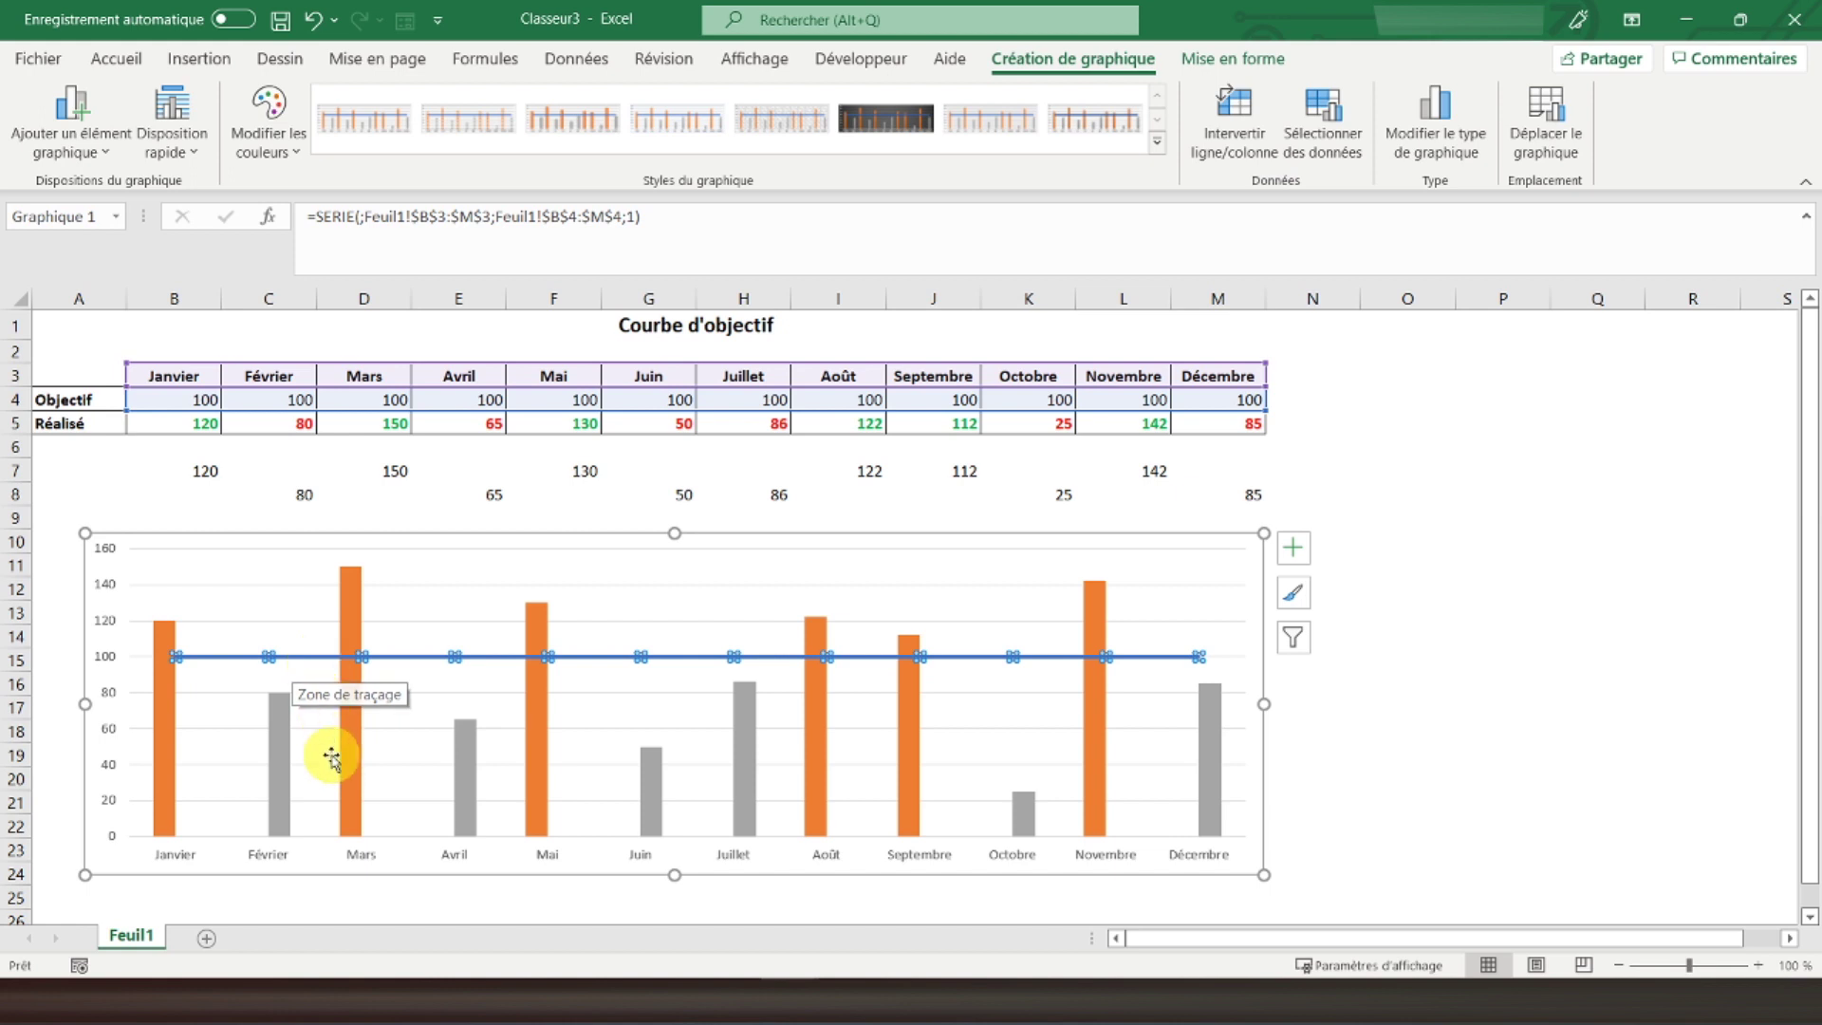
{"action": "left_click", "coordinate": [296, 690]}
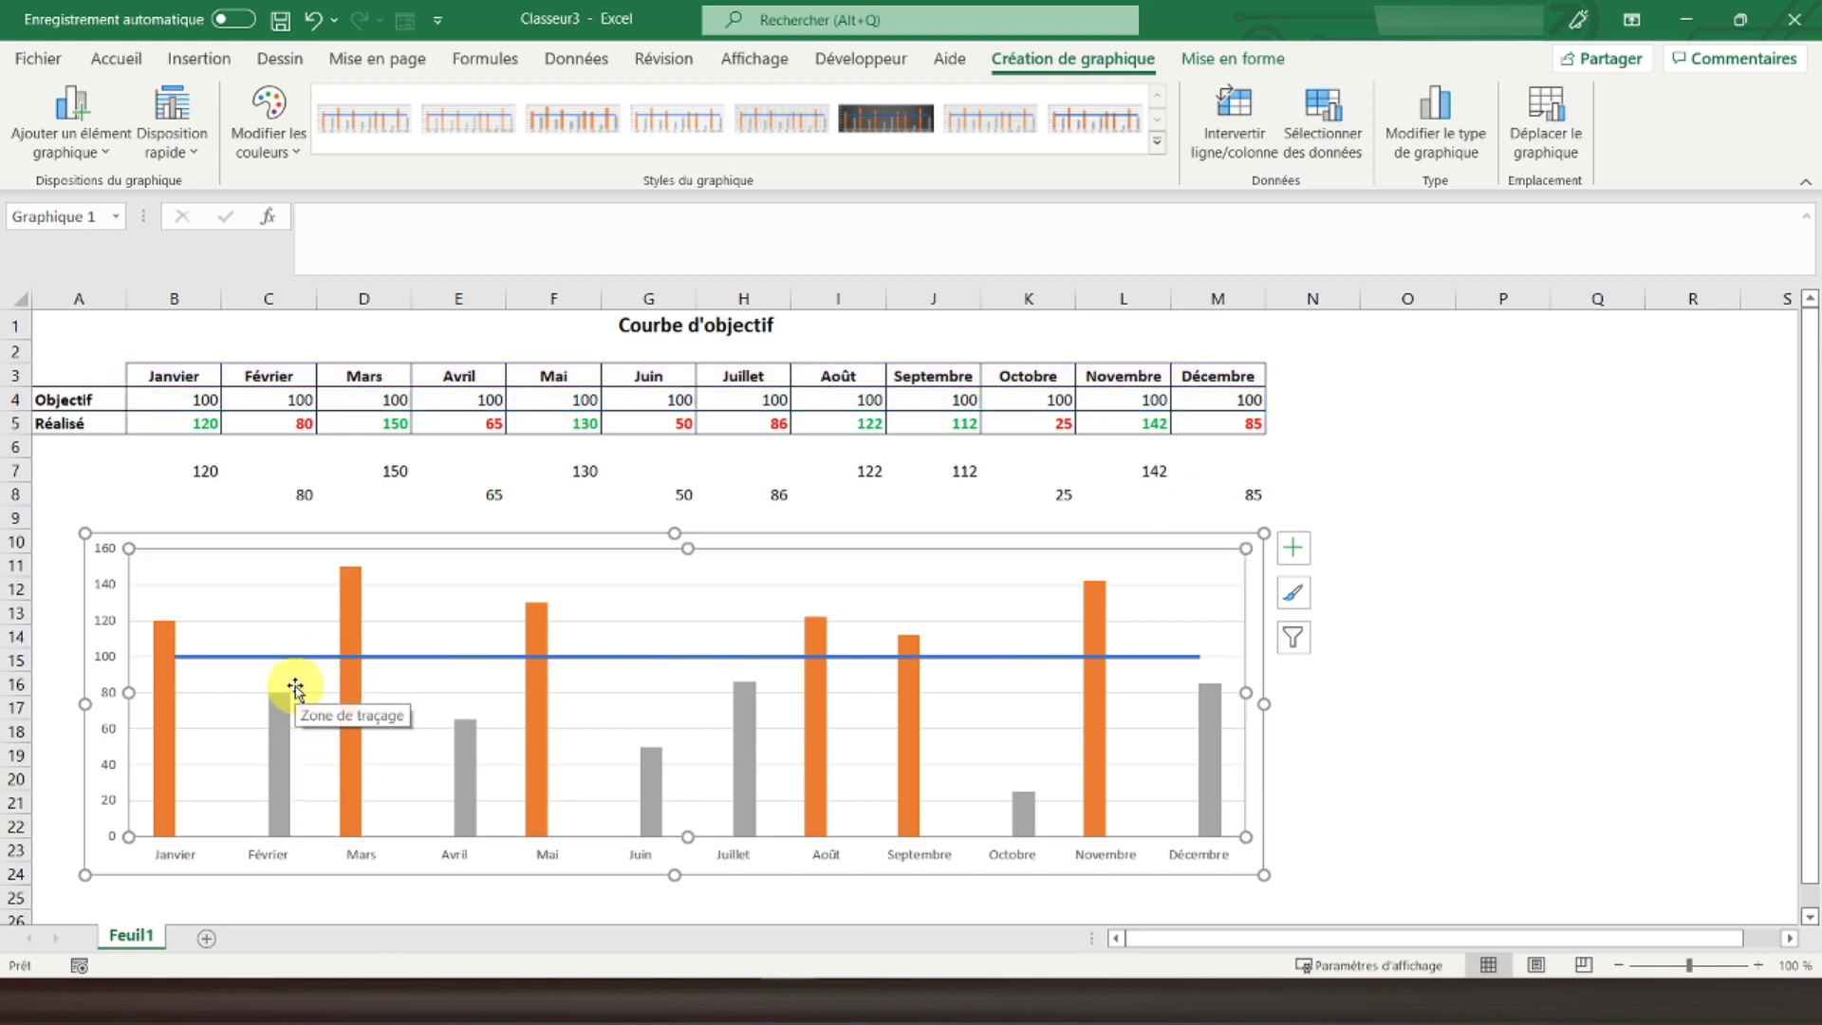
{"action": "left_click", "coordinate": [233, 658]}
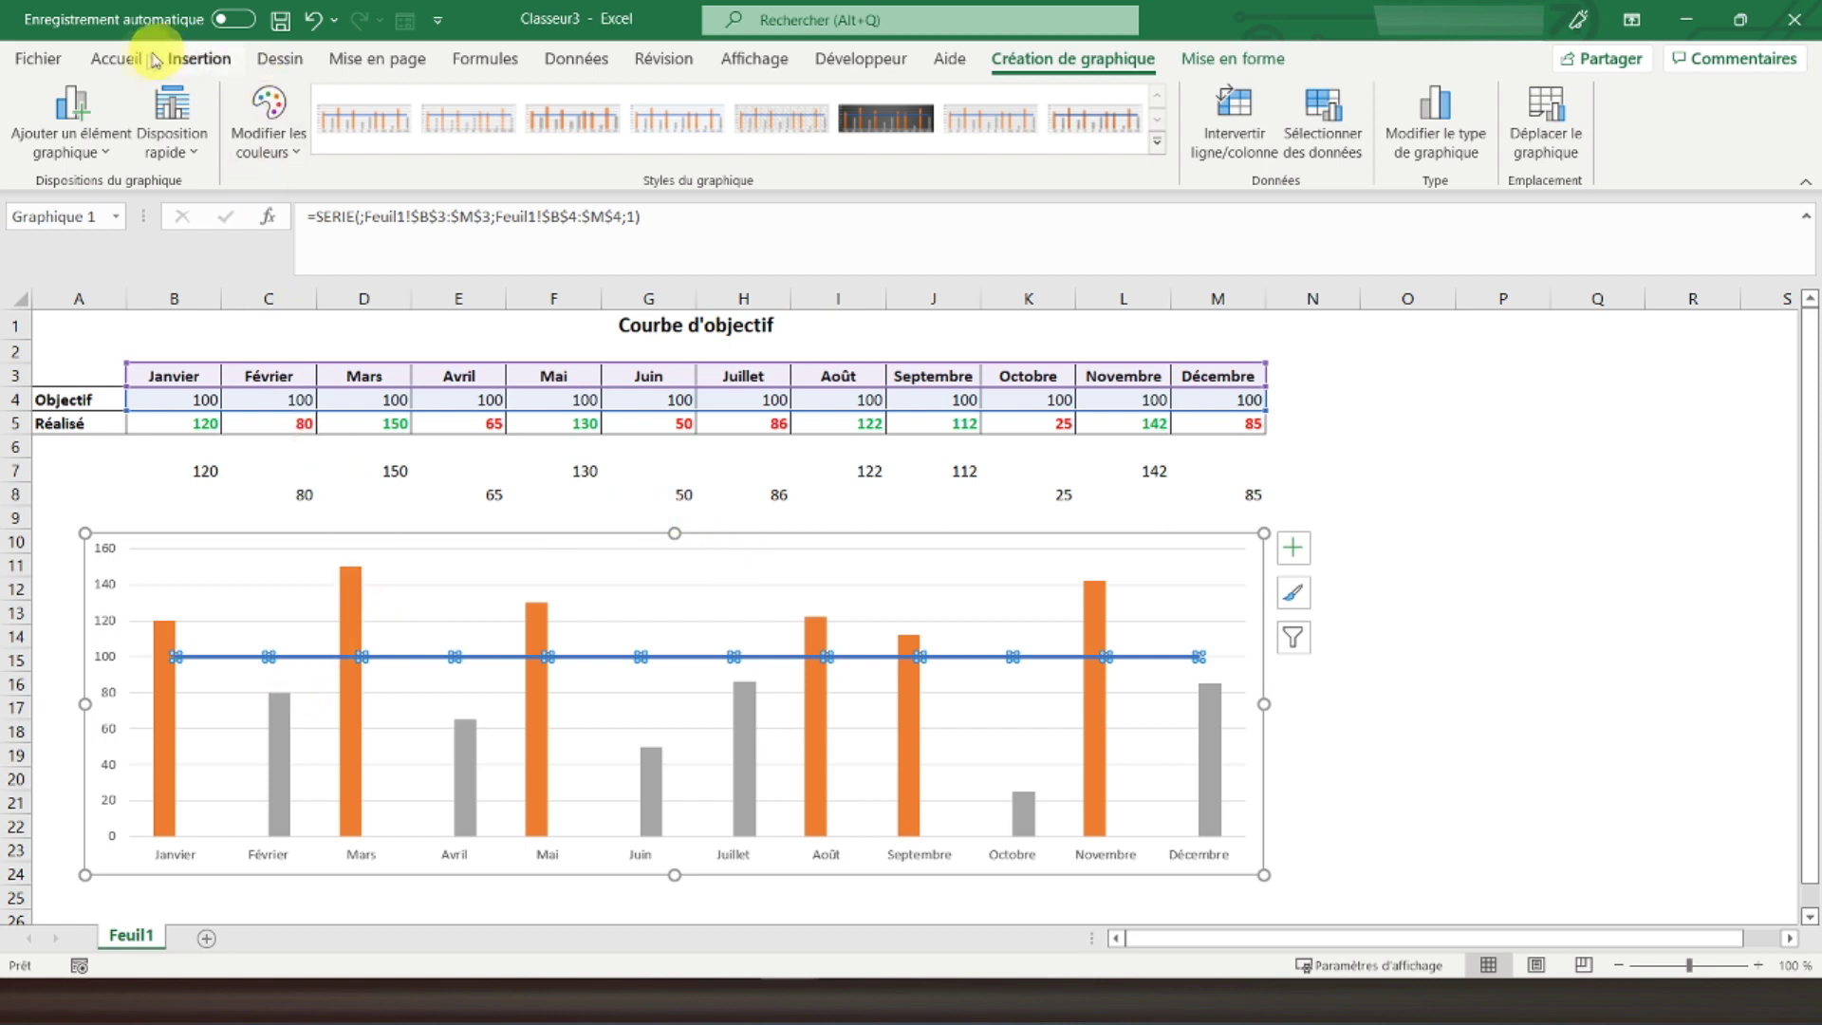
{"action": "left_click", "coordinate": [118, 59]}
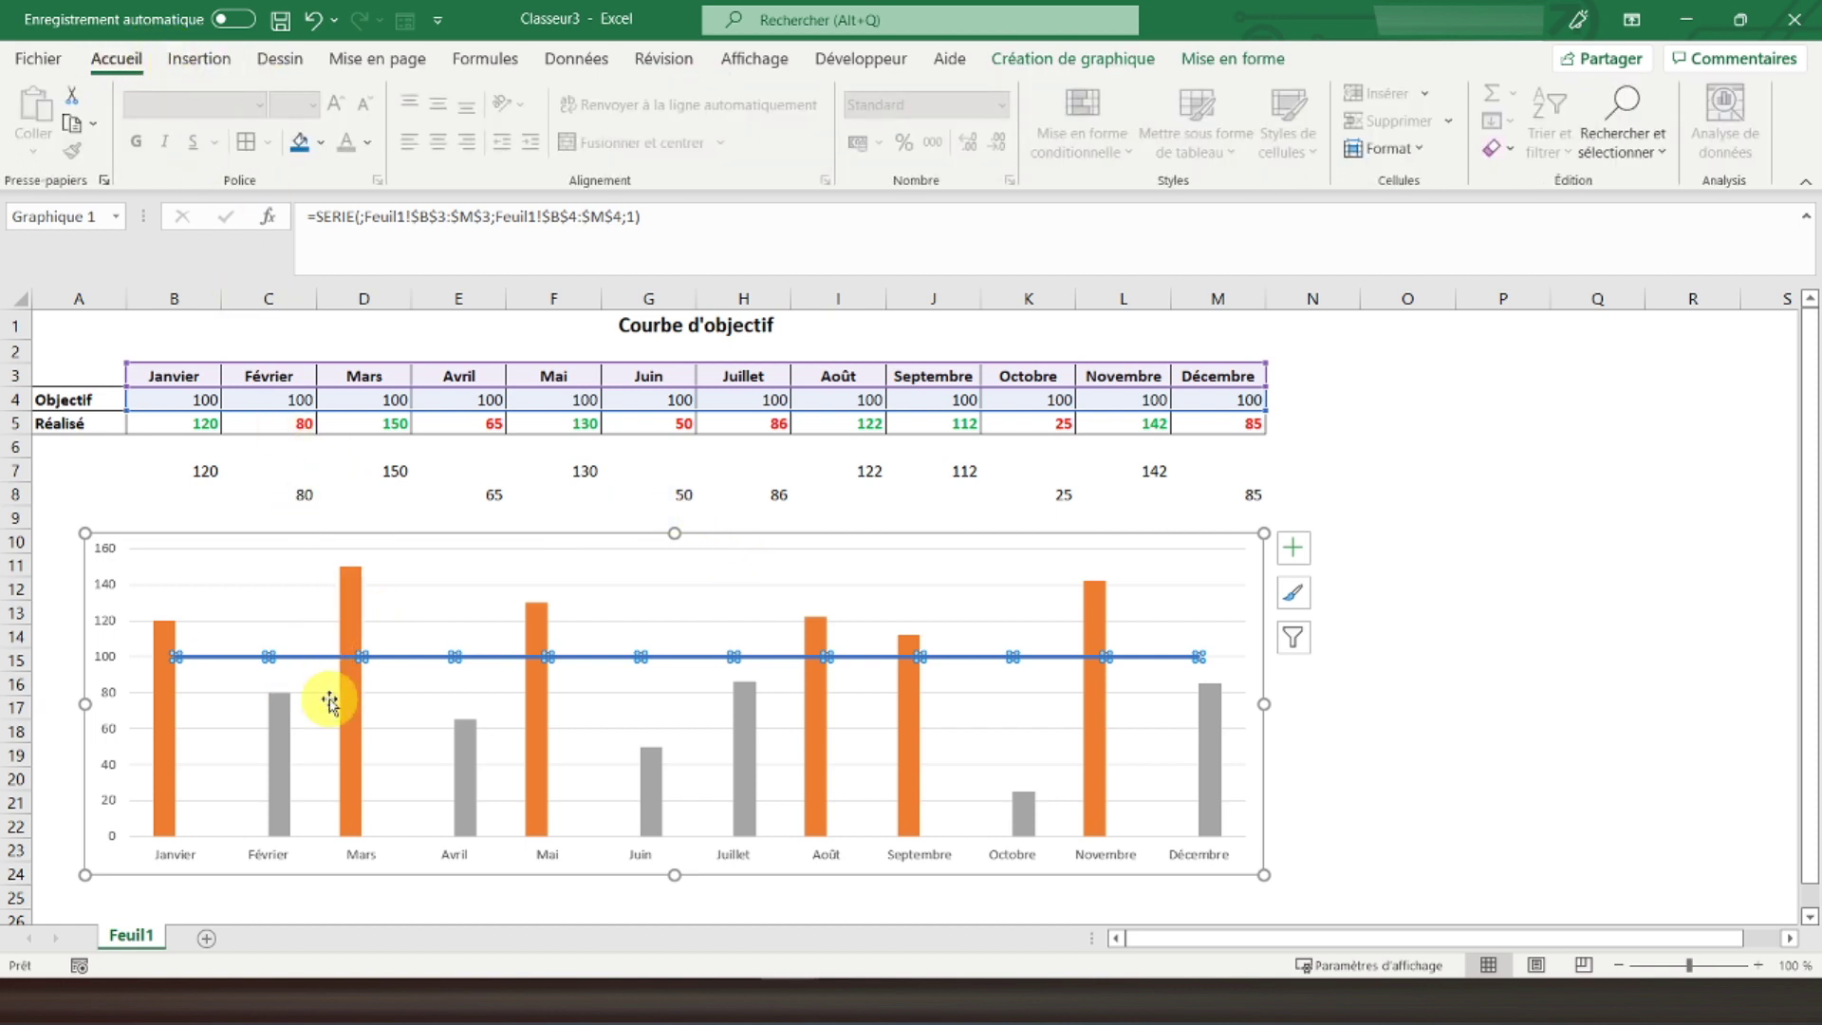
Change the Objectif line colour to red in the series line formatting.
{"action": "double_click", "coordinate": [319, 662]}
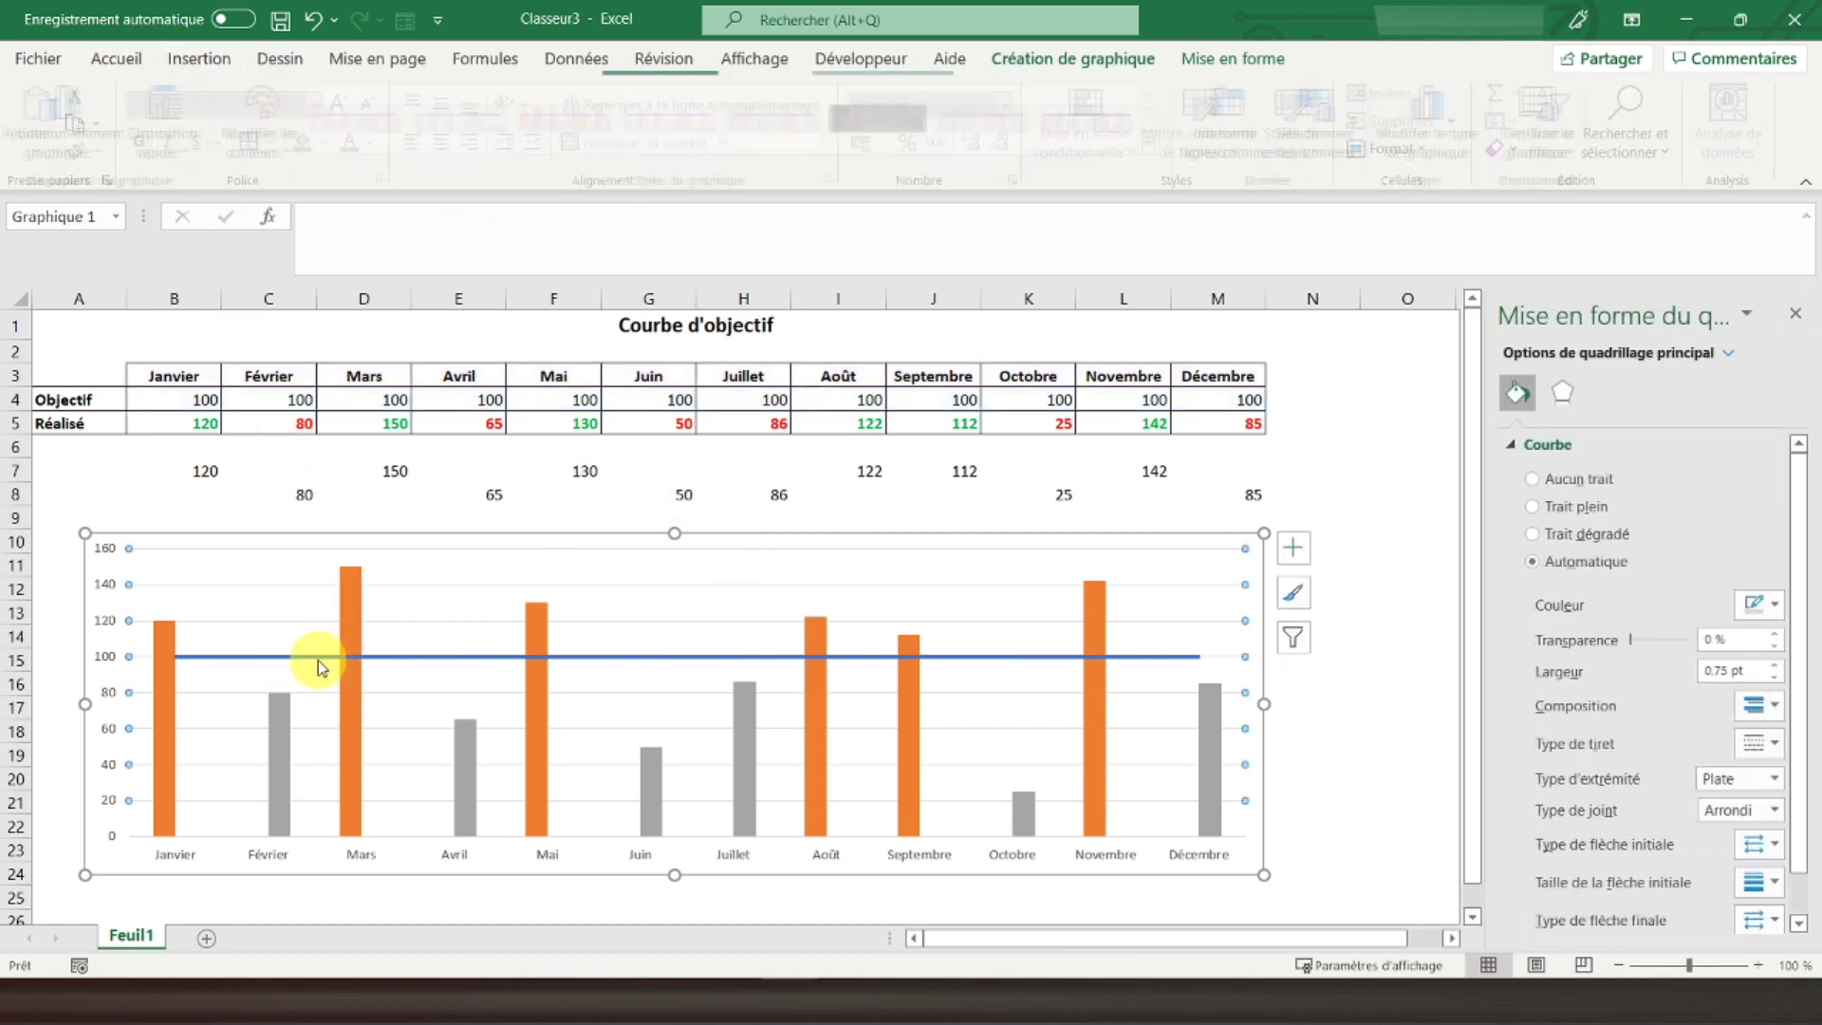
{"action": "left_click", "coordinate": [268, 657]}
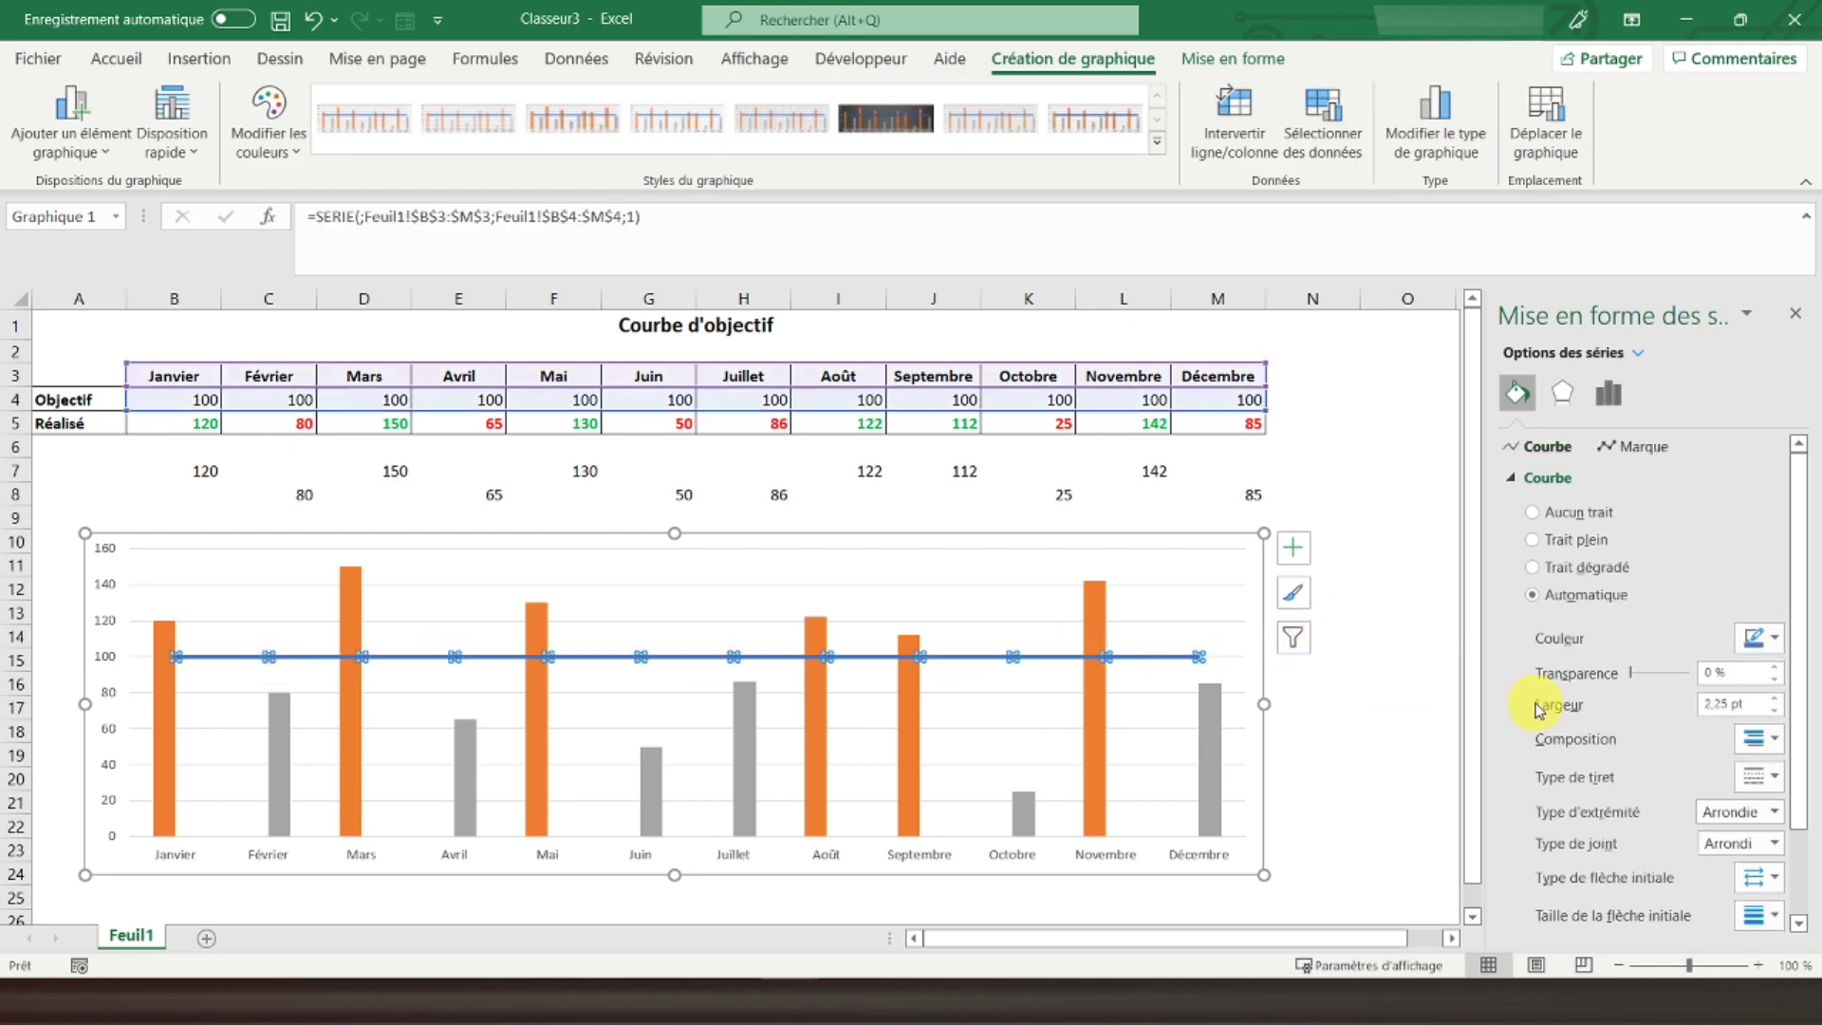
{"action": "left_click", "coordinate": [1773, 643]}
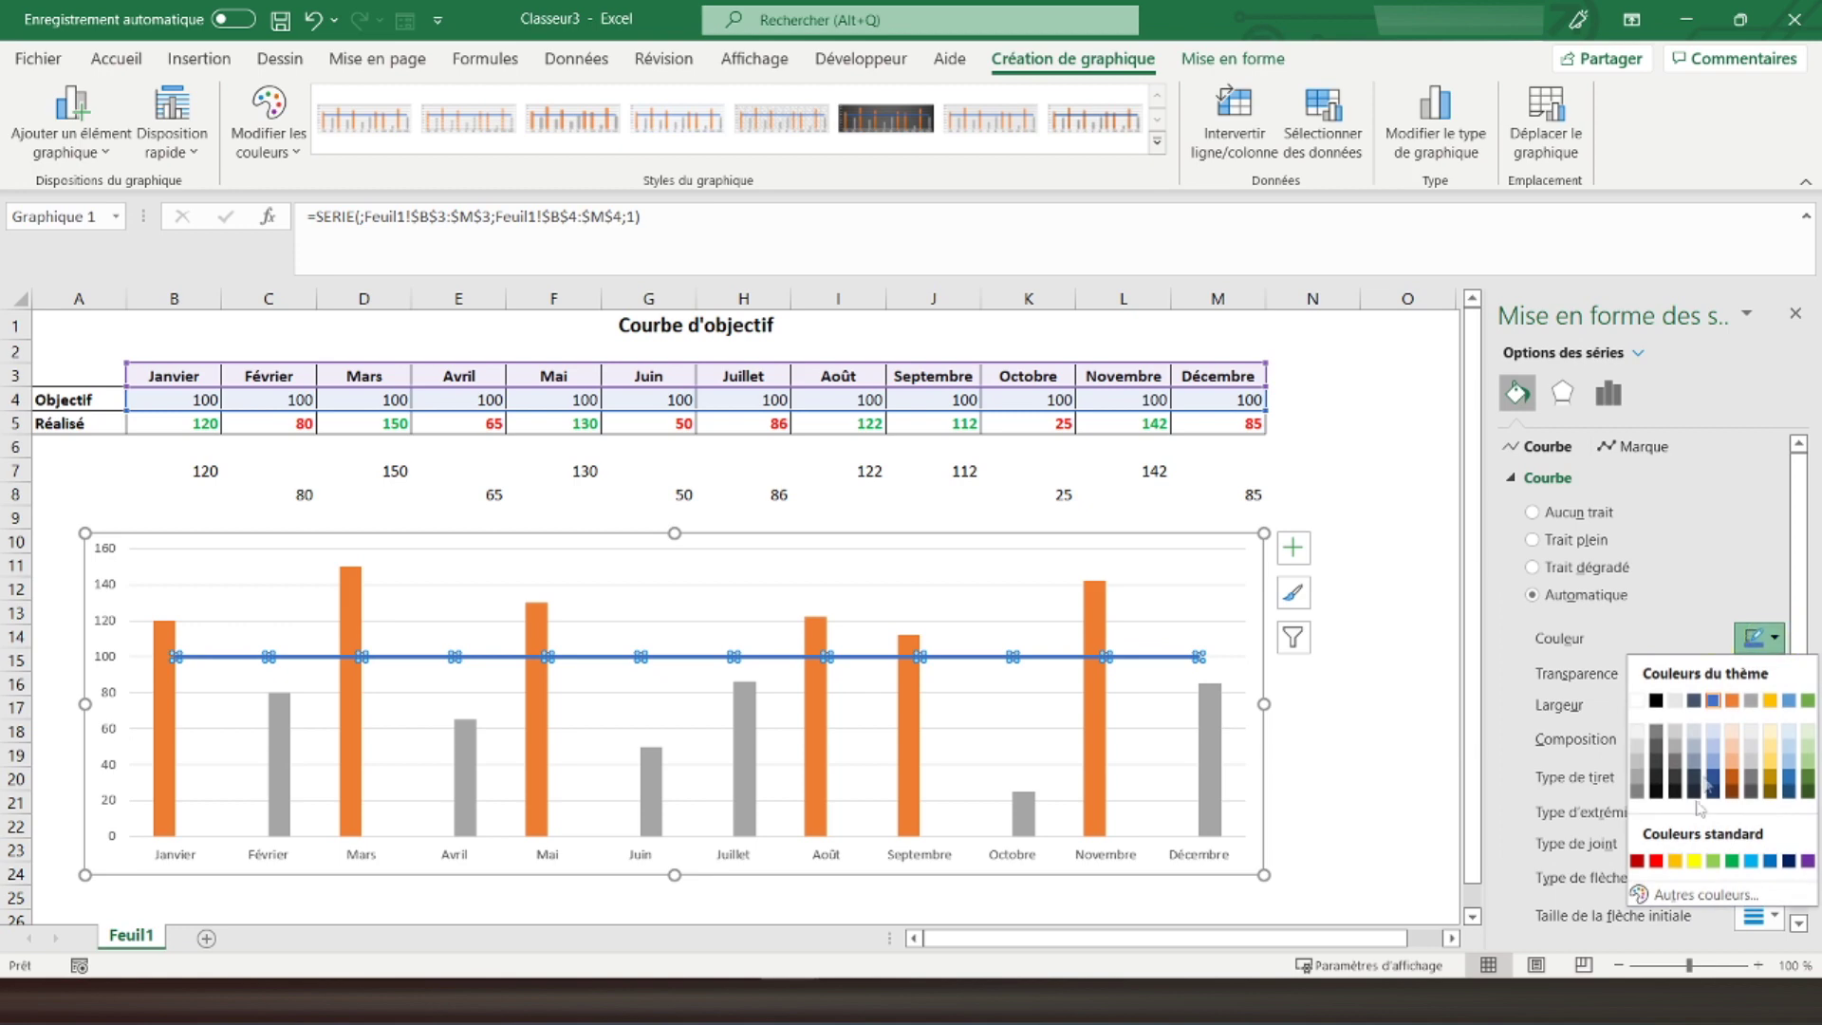
{"action": "left_click", "coordinate": [1656, 861]}
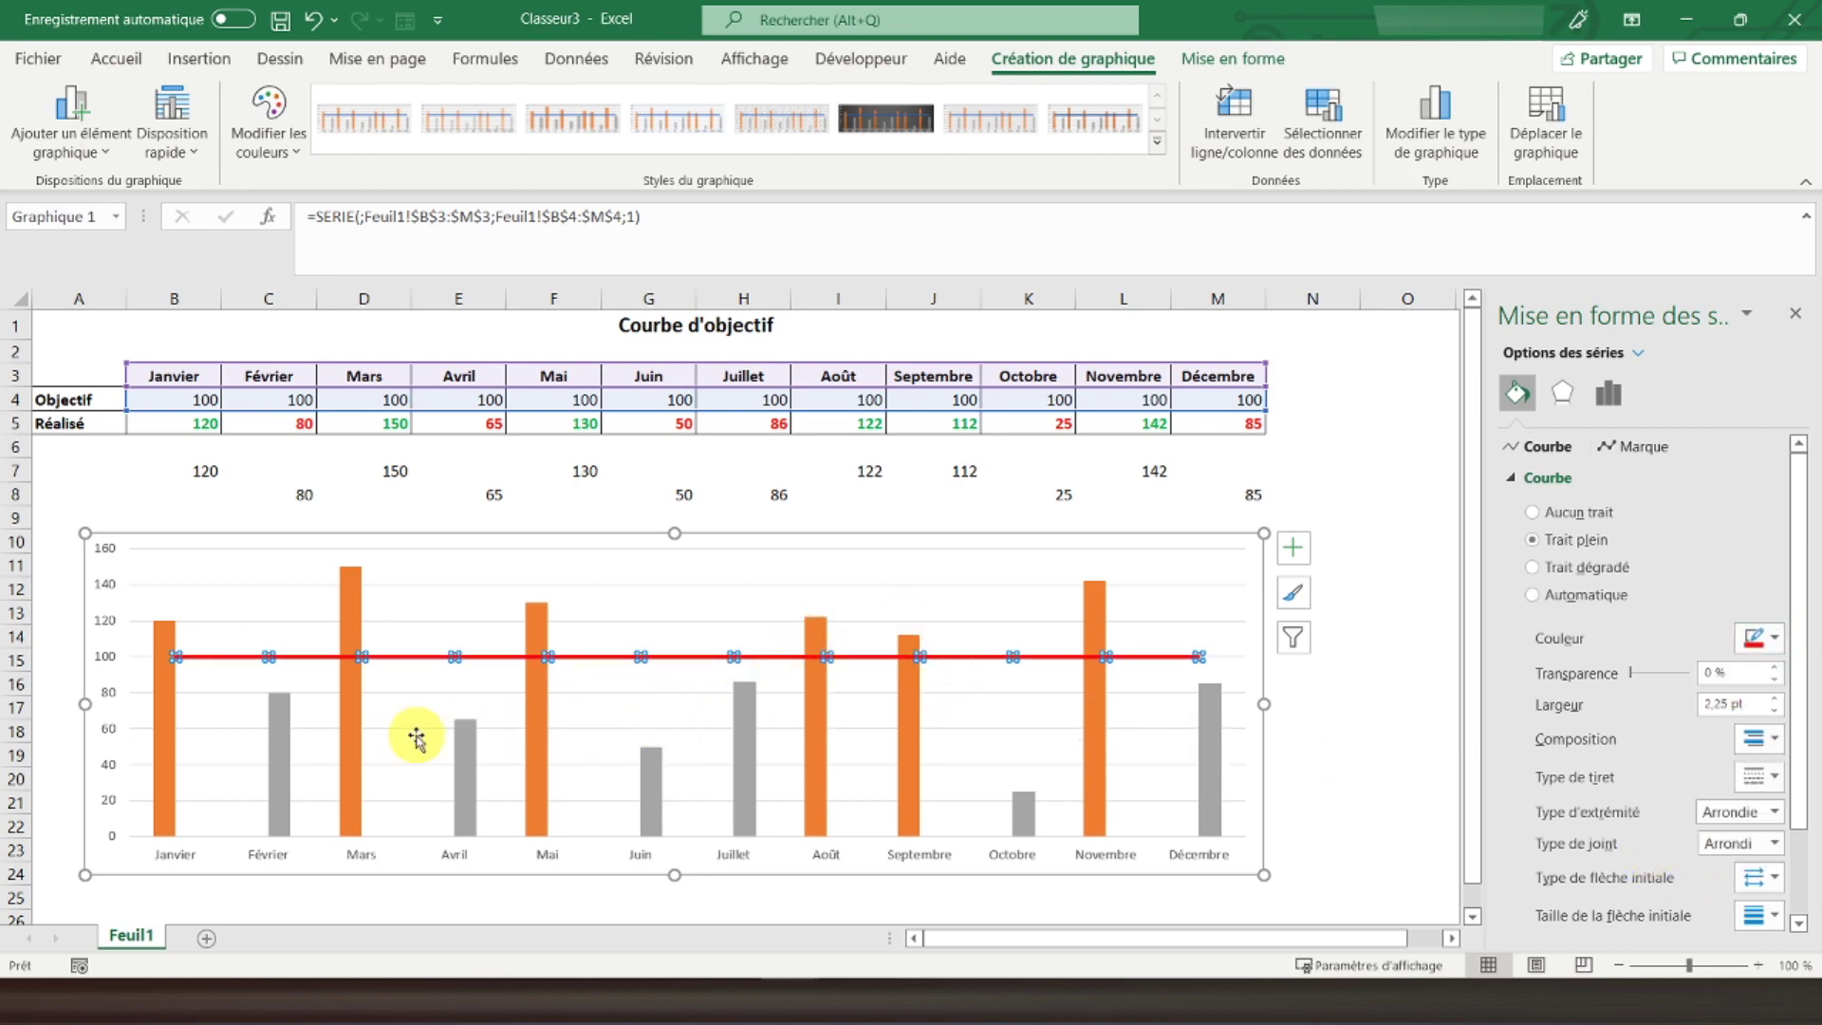
{"action": "left_click", "coordinate": [280, 754]}
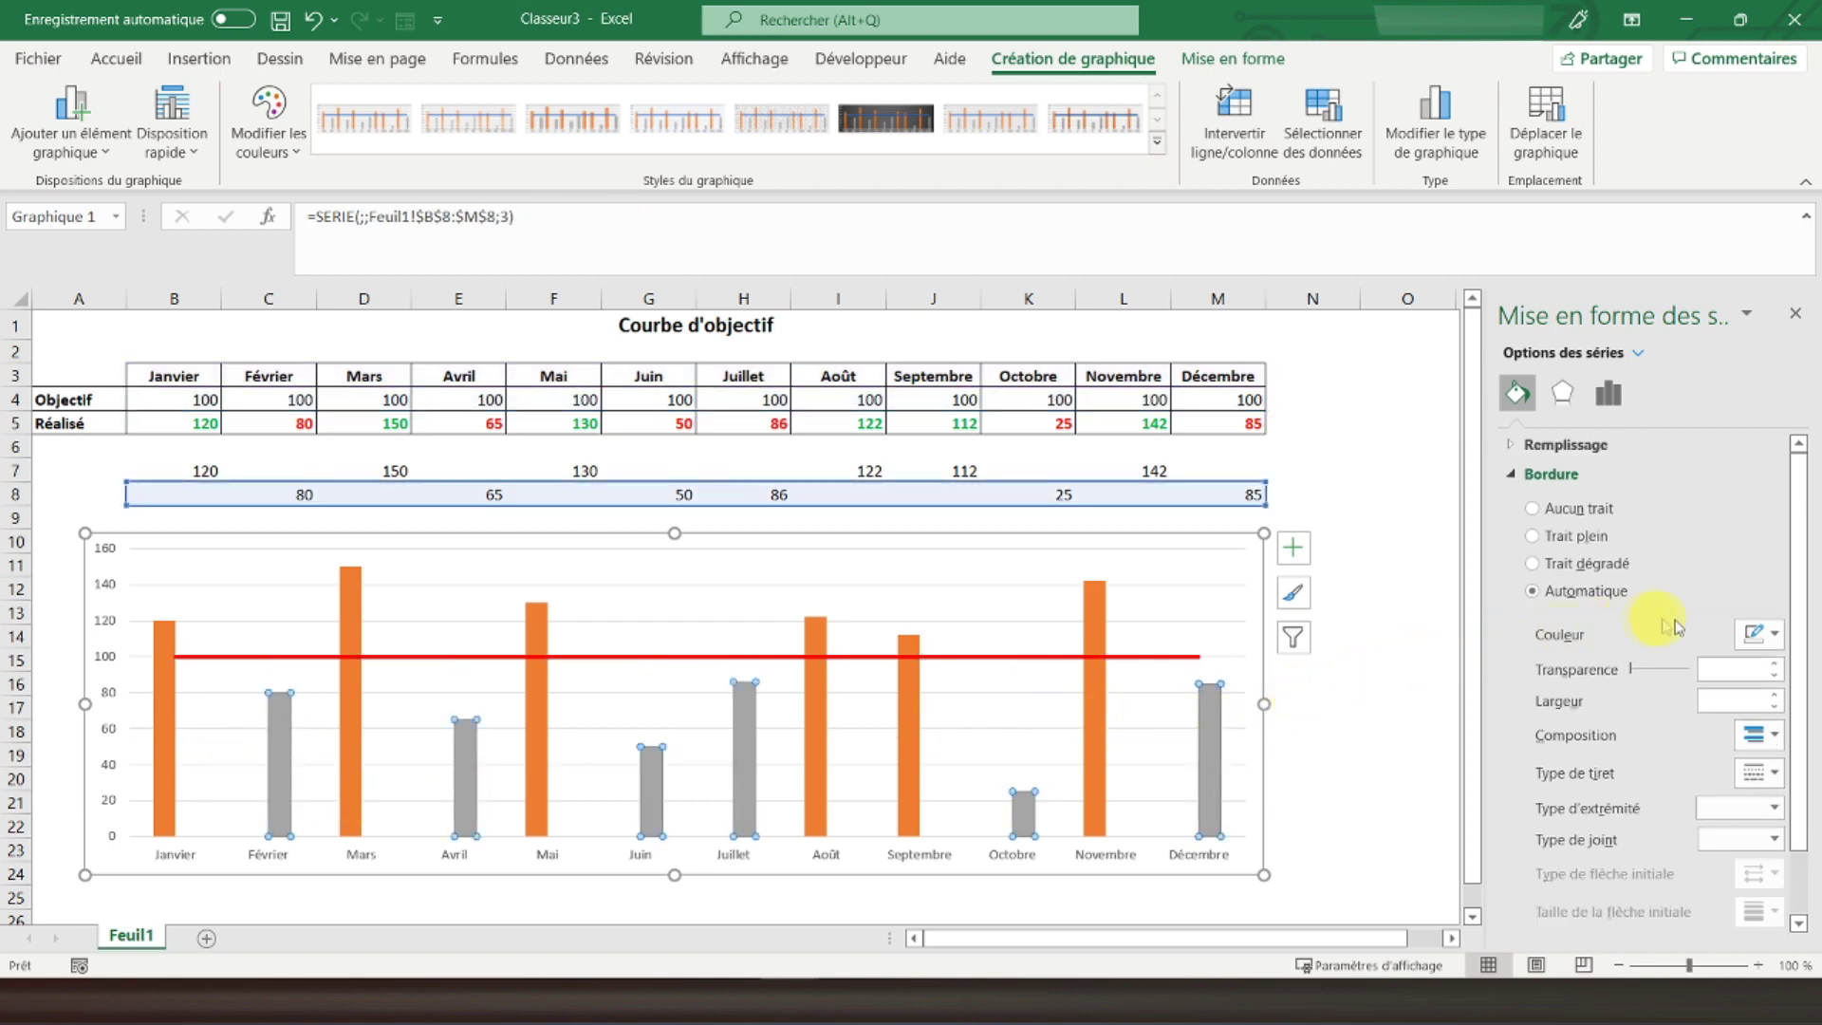
Give the grey below-target columns a red outline.
{"action": "left_click", "coordinate": [1775, 636]}
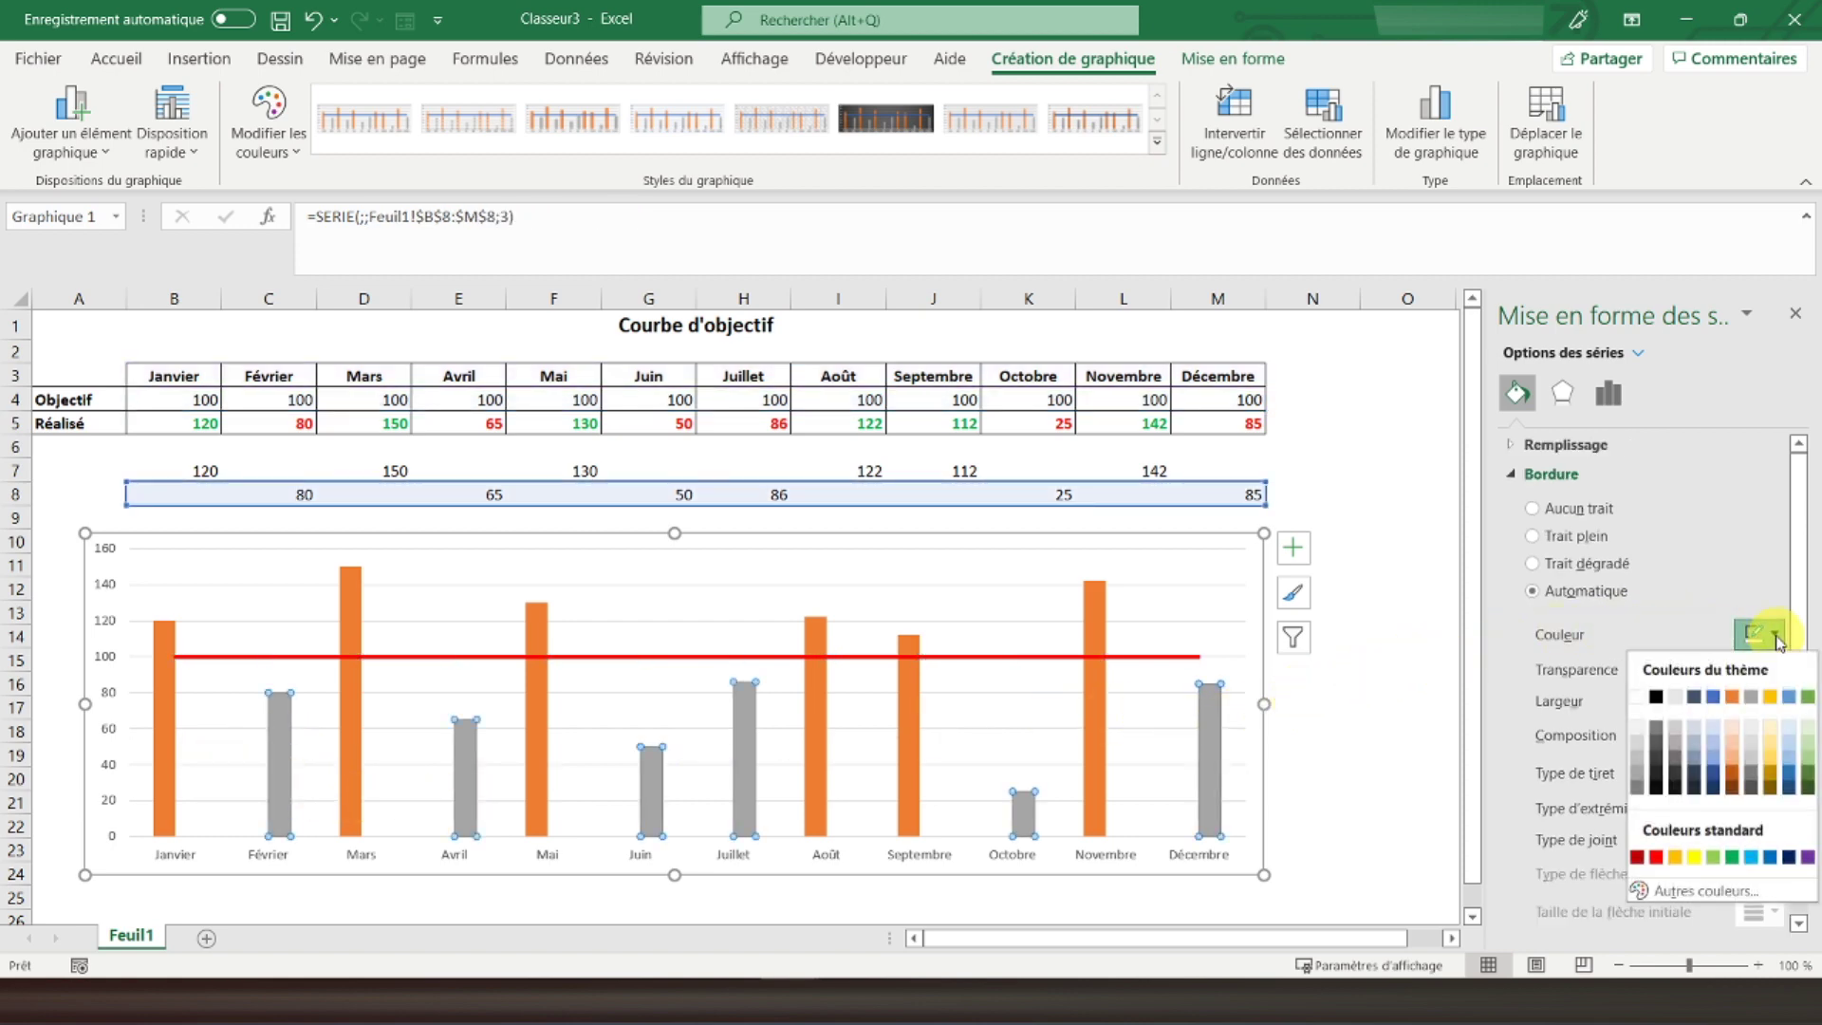
{"action": "left_click", "coordinate": [1657, 858]}
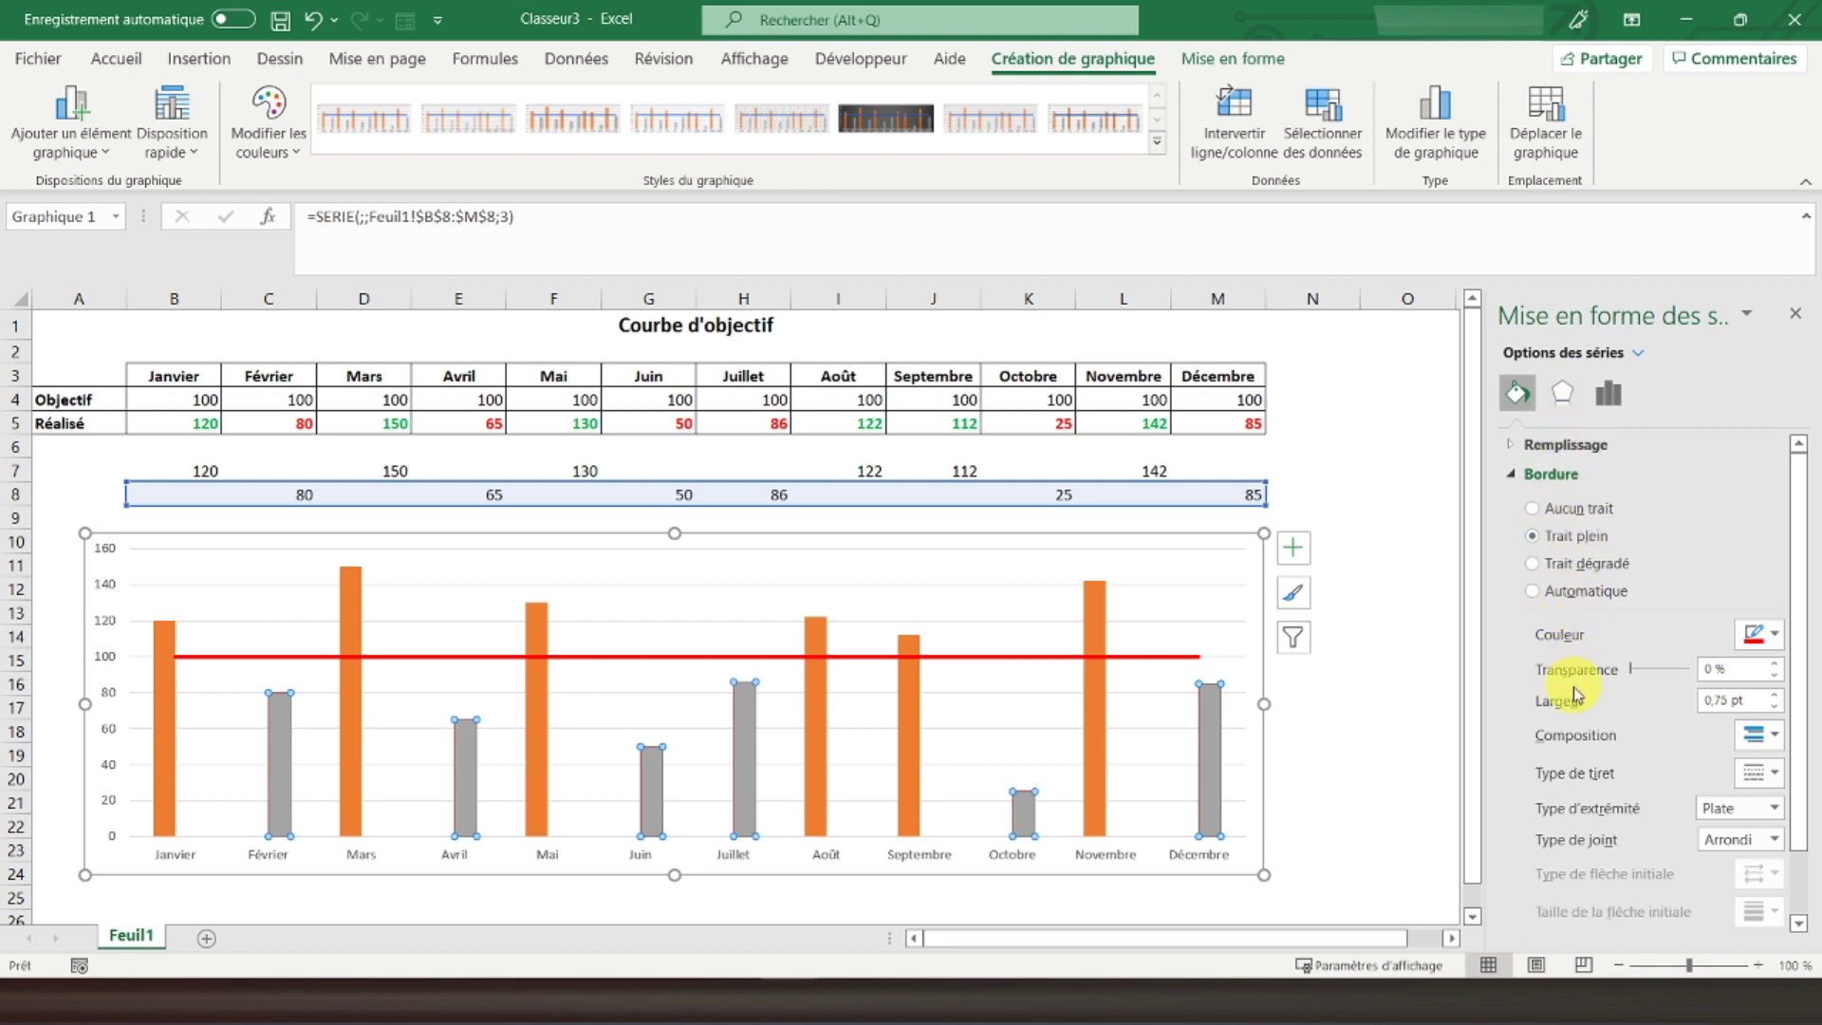
{"action": "scroll", "coordinate": [1588, 746], "scroll_direction": "down", "scroll_amount": 2}
{"action": "scroll", "coordinate": [1588, 745], "scroll_direction": "up", "scroll_amount": 2}
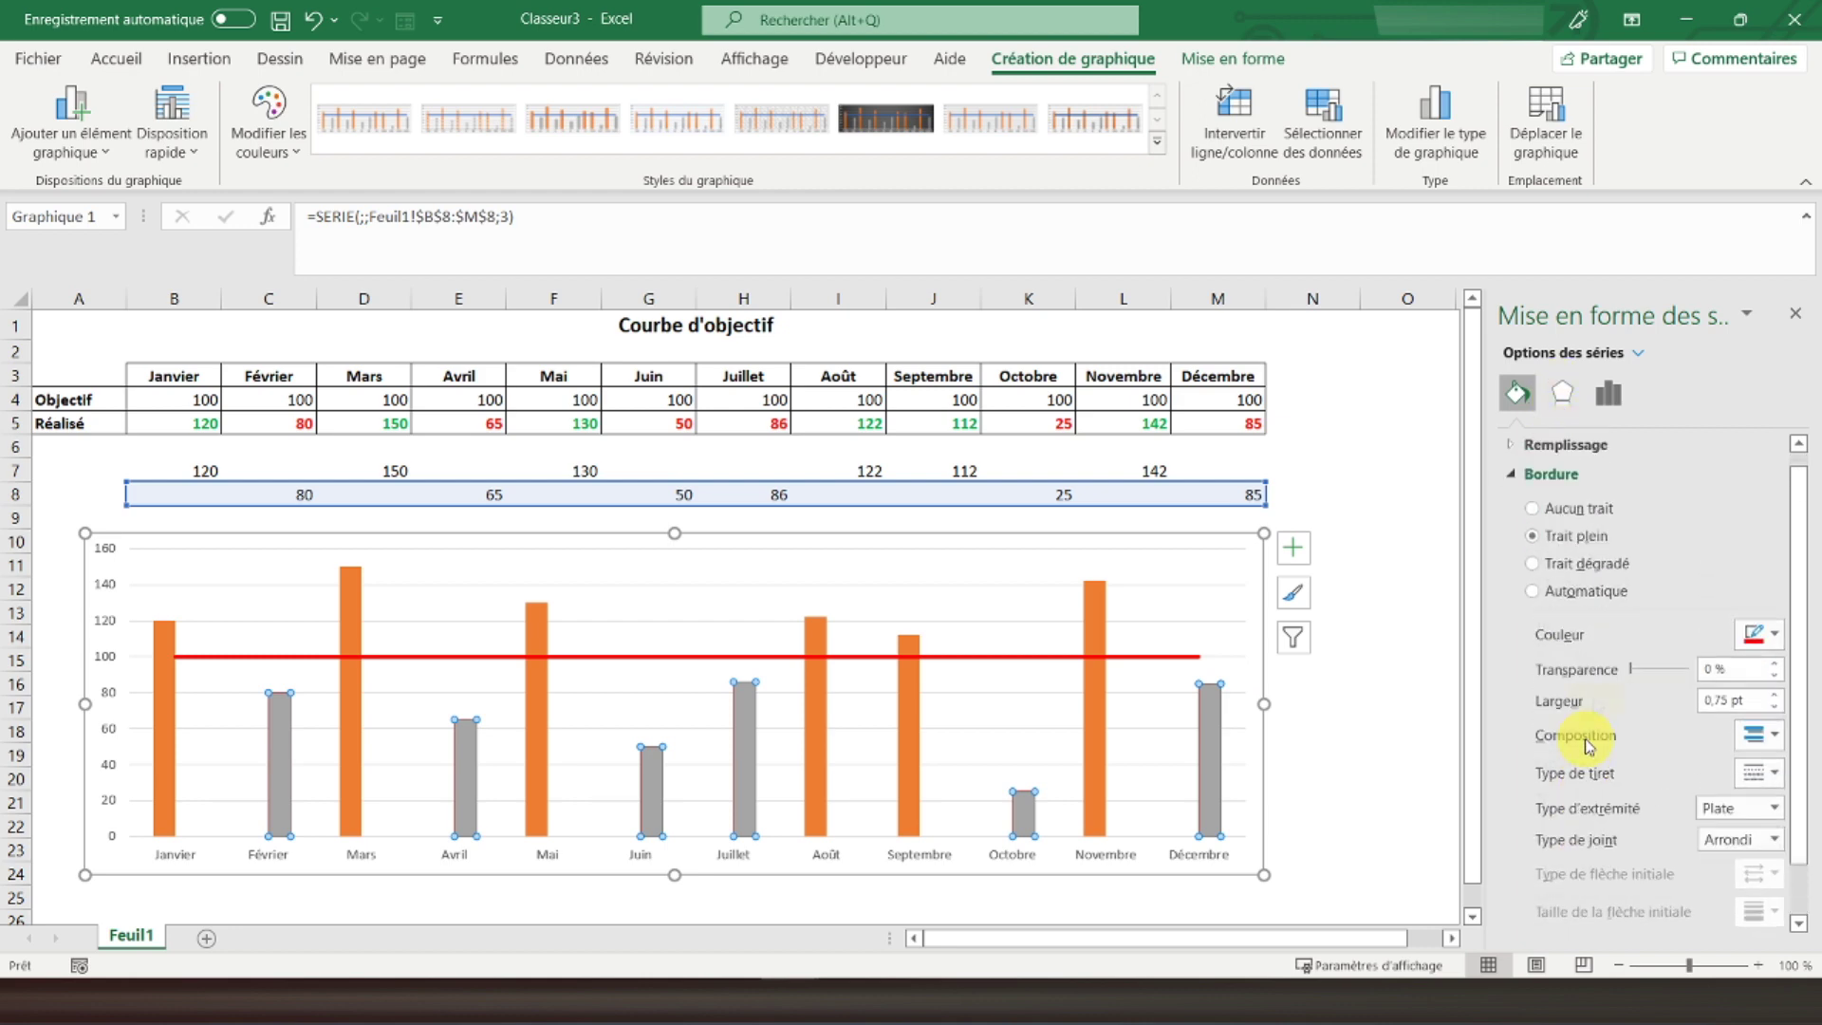
{"action": "left_click", "coordinate": [744, 715]}
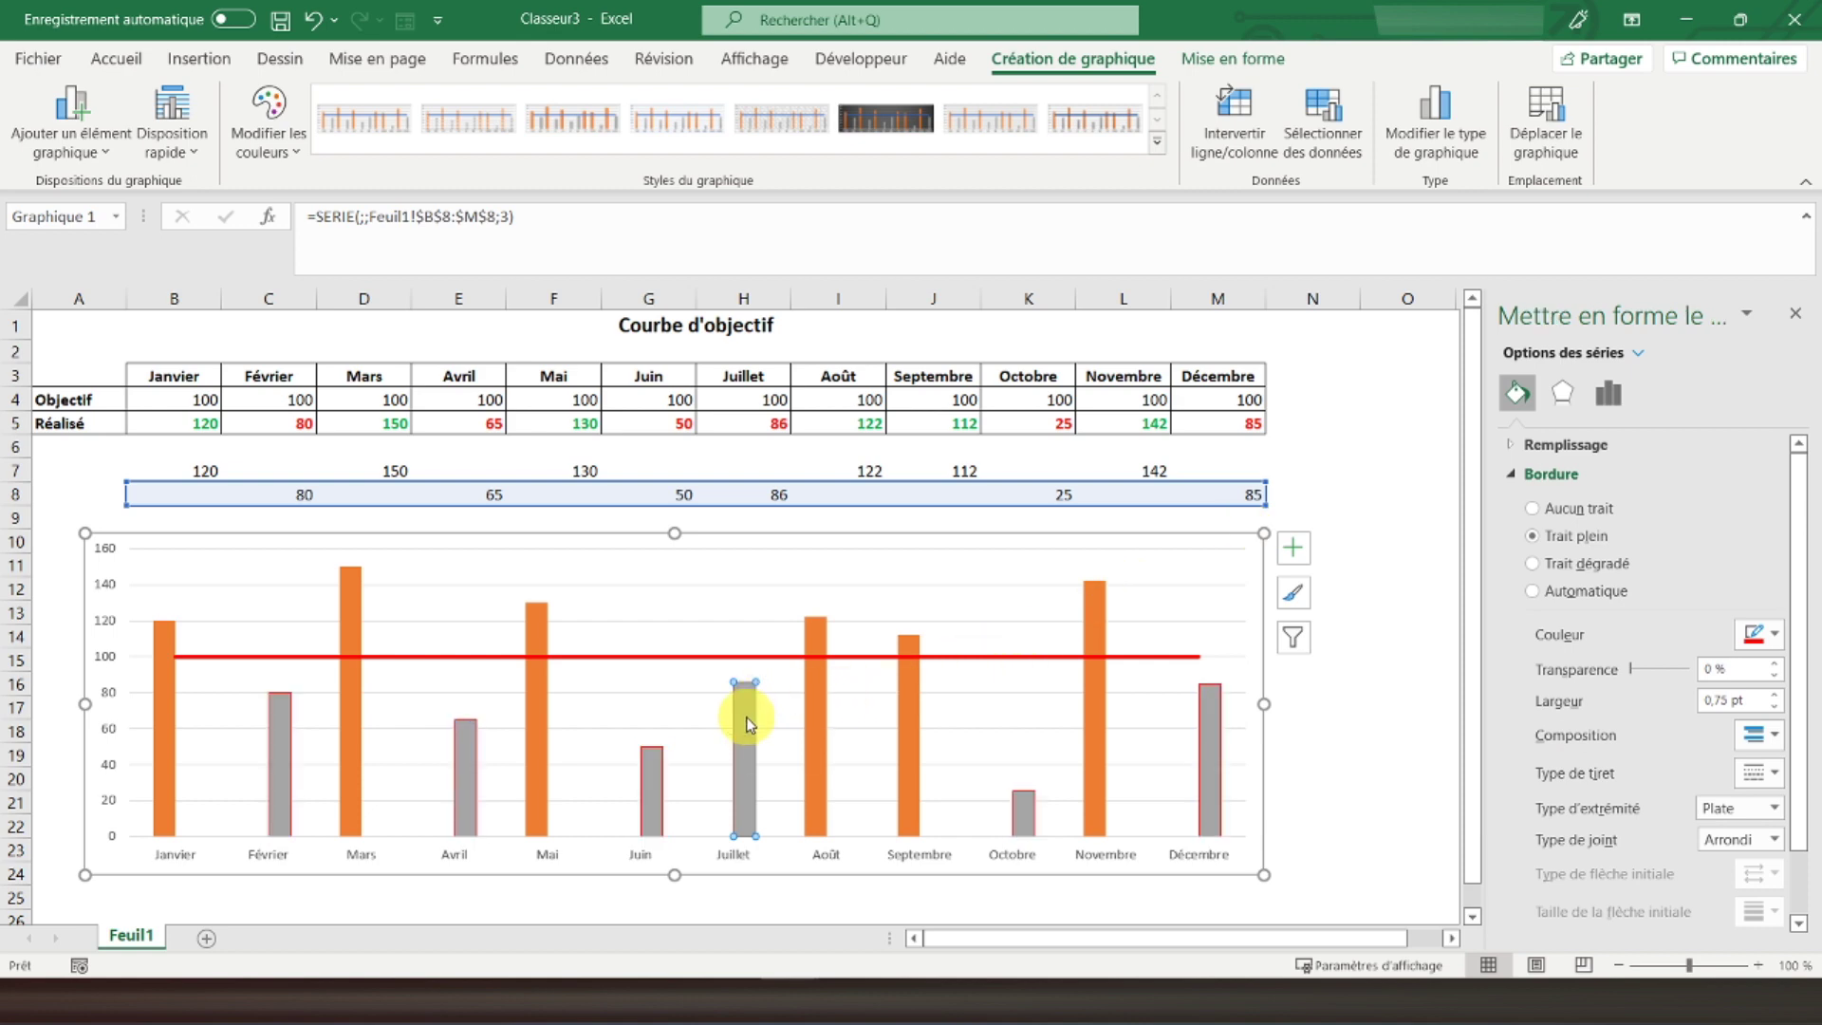
{"action": "left_click", "coordinate": [273, 149]}
{"action": "left_click", "coordinate": [266, 130]}
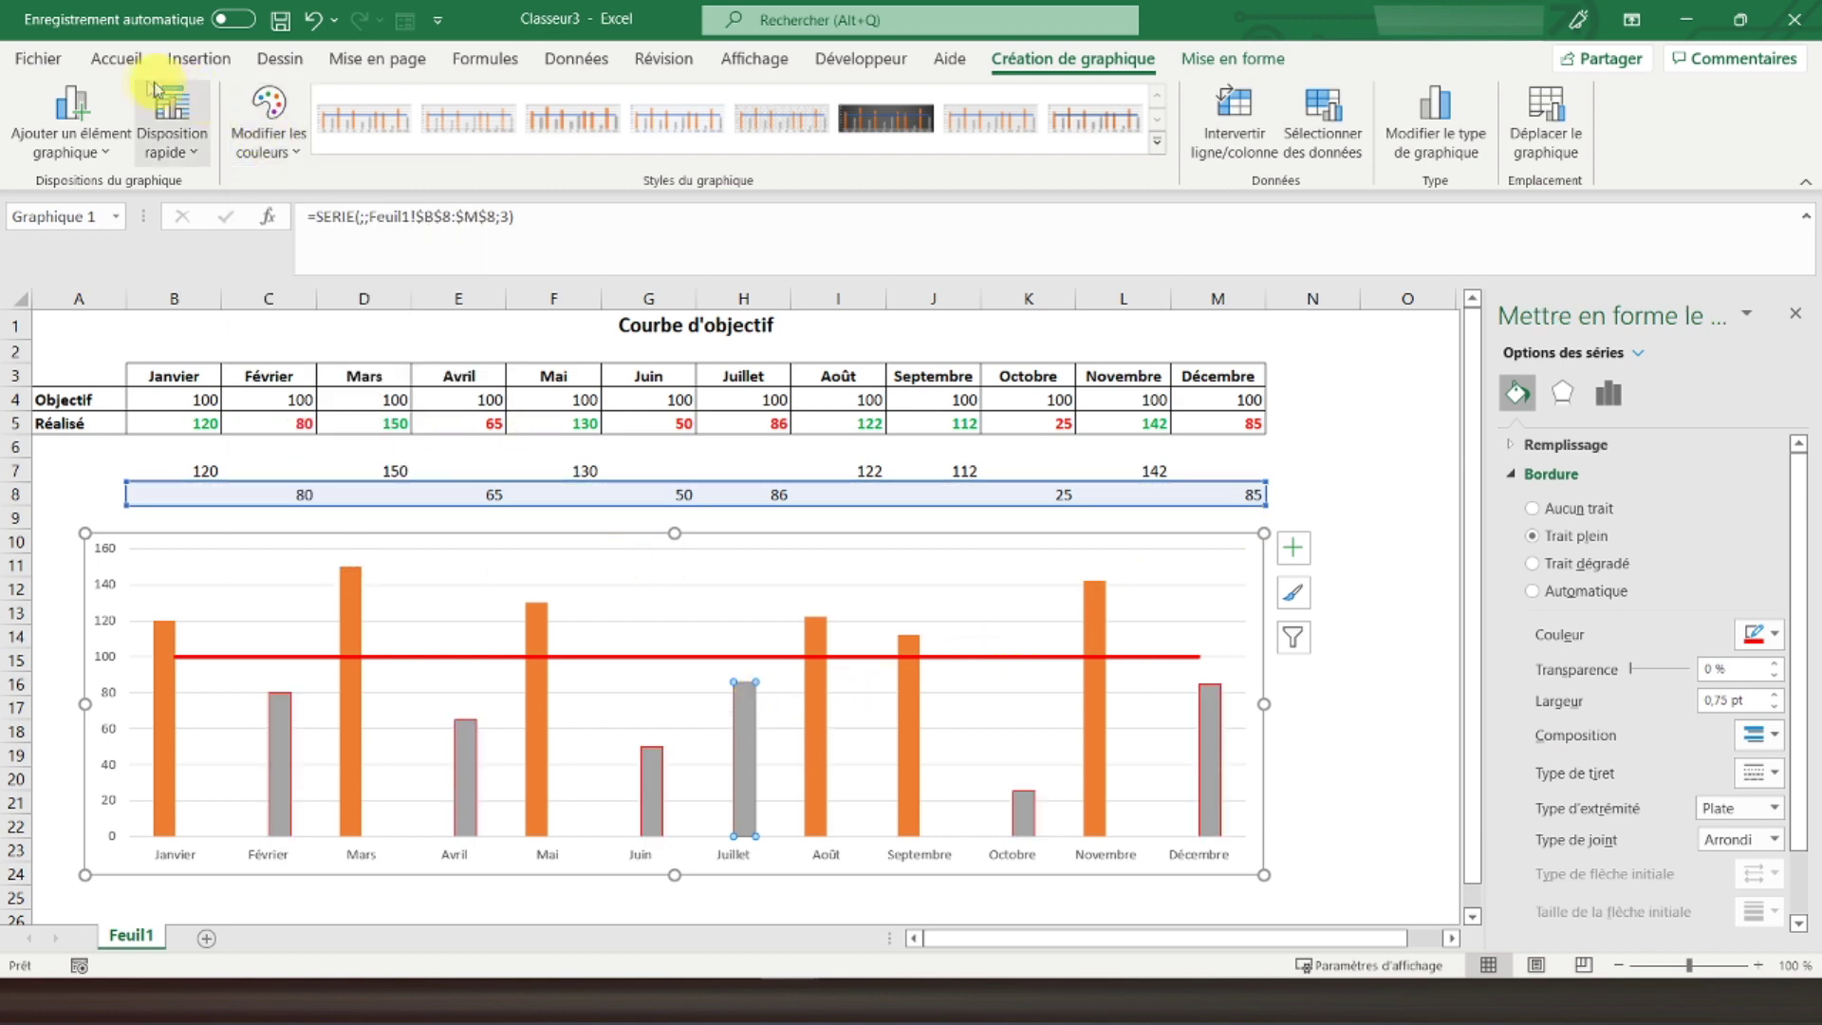
{"action": "left_click", "coordinate": [115, 58]}
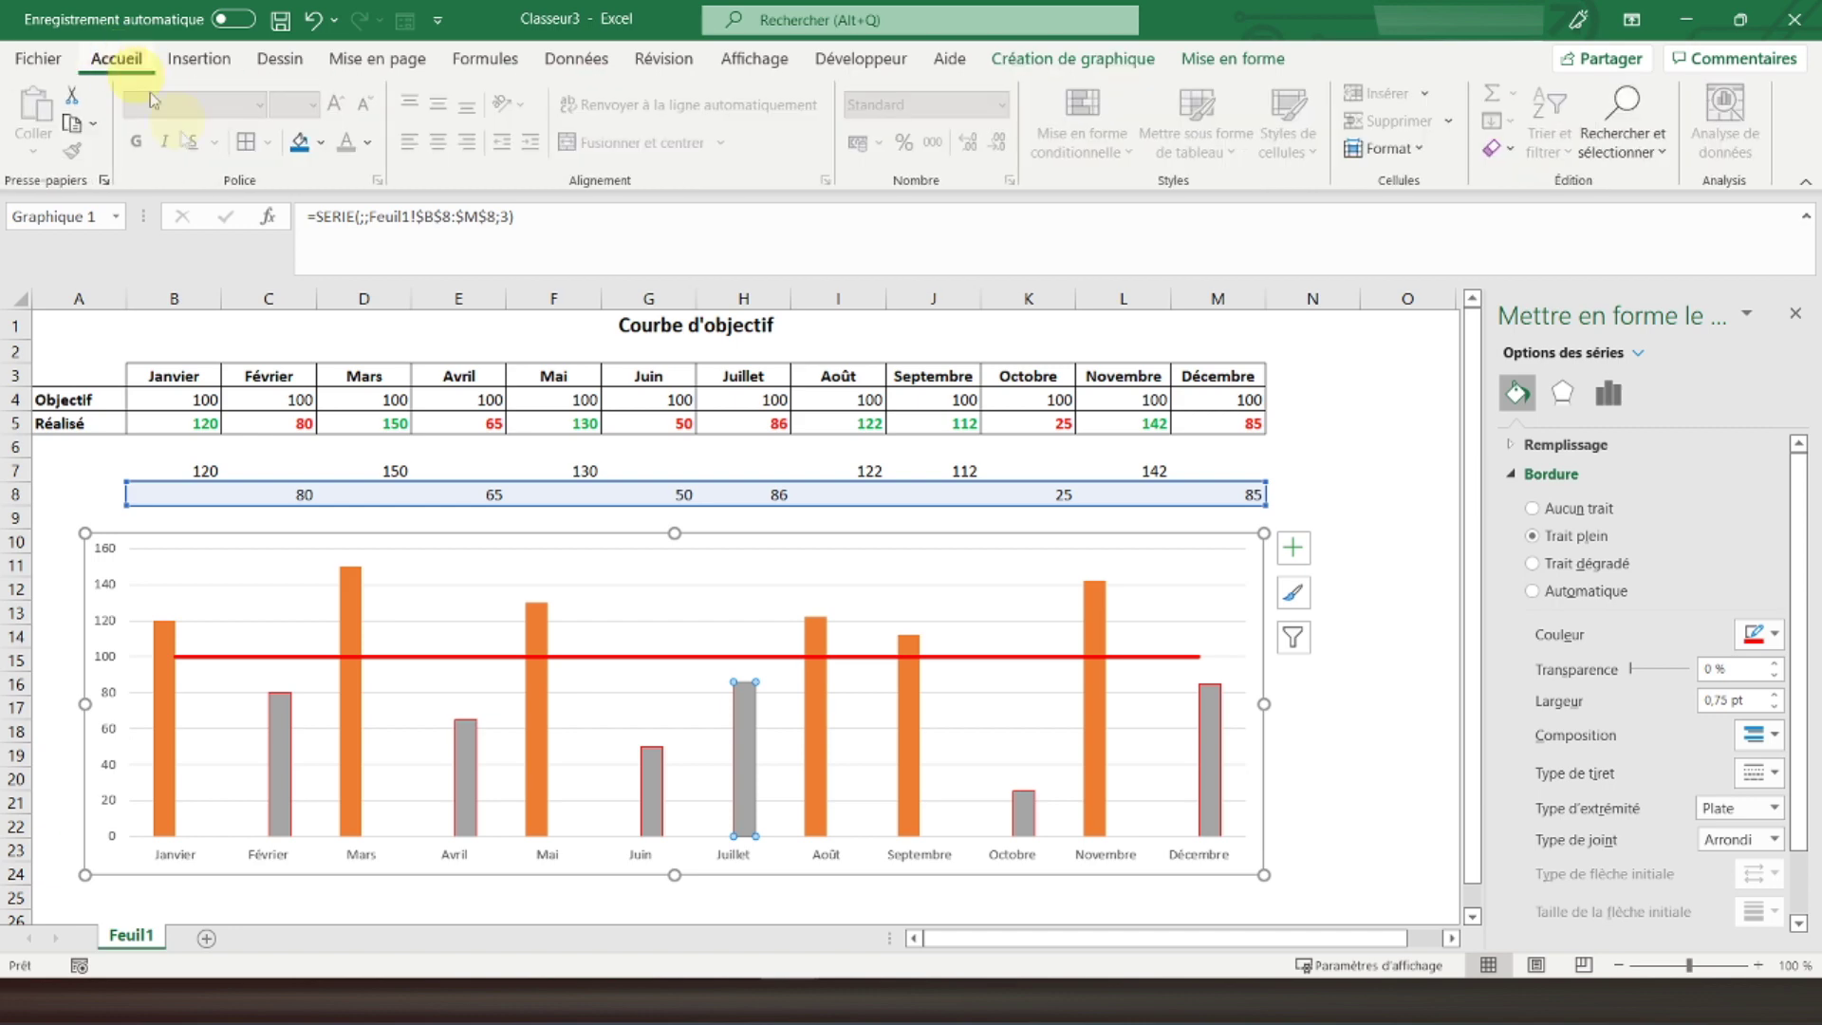
{"action": "left_click", "coordinate": [199, 59]}
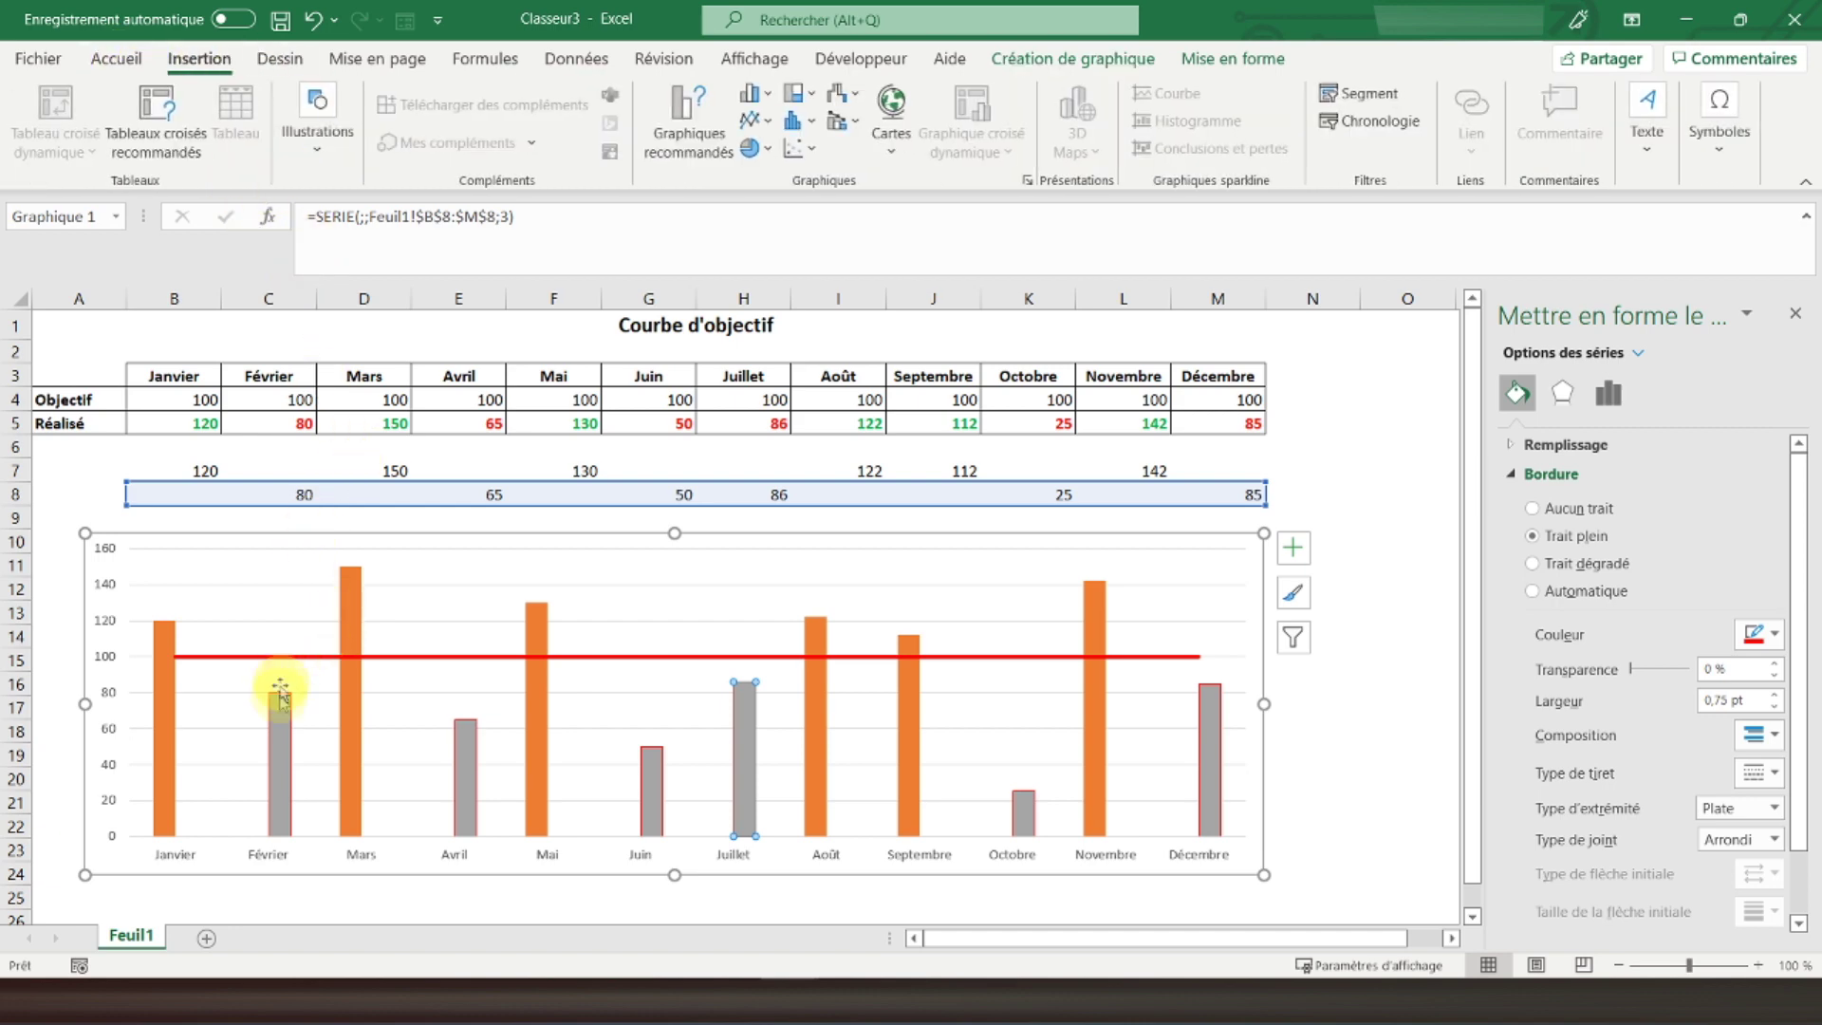
Fill the Février column solid red.
{"action": "right_click", "coordinate": [277, 728]}
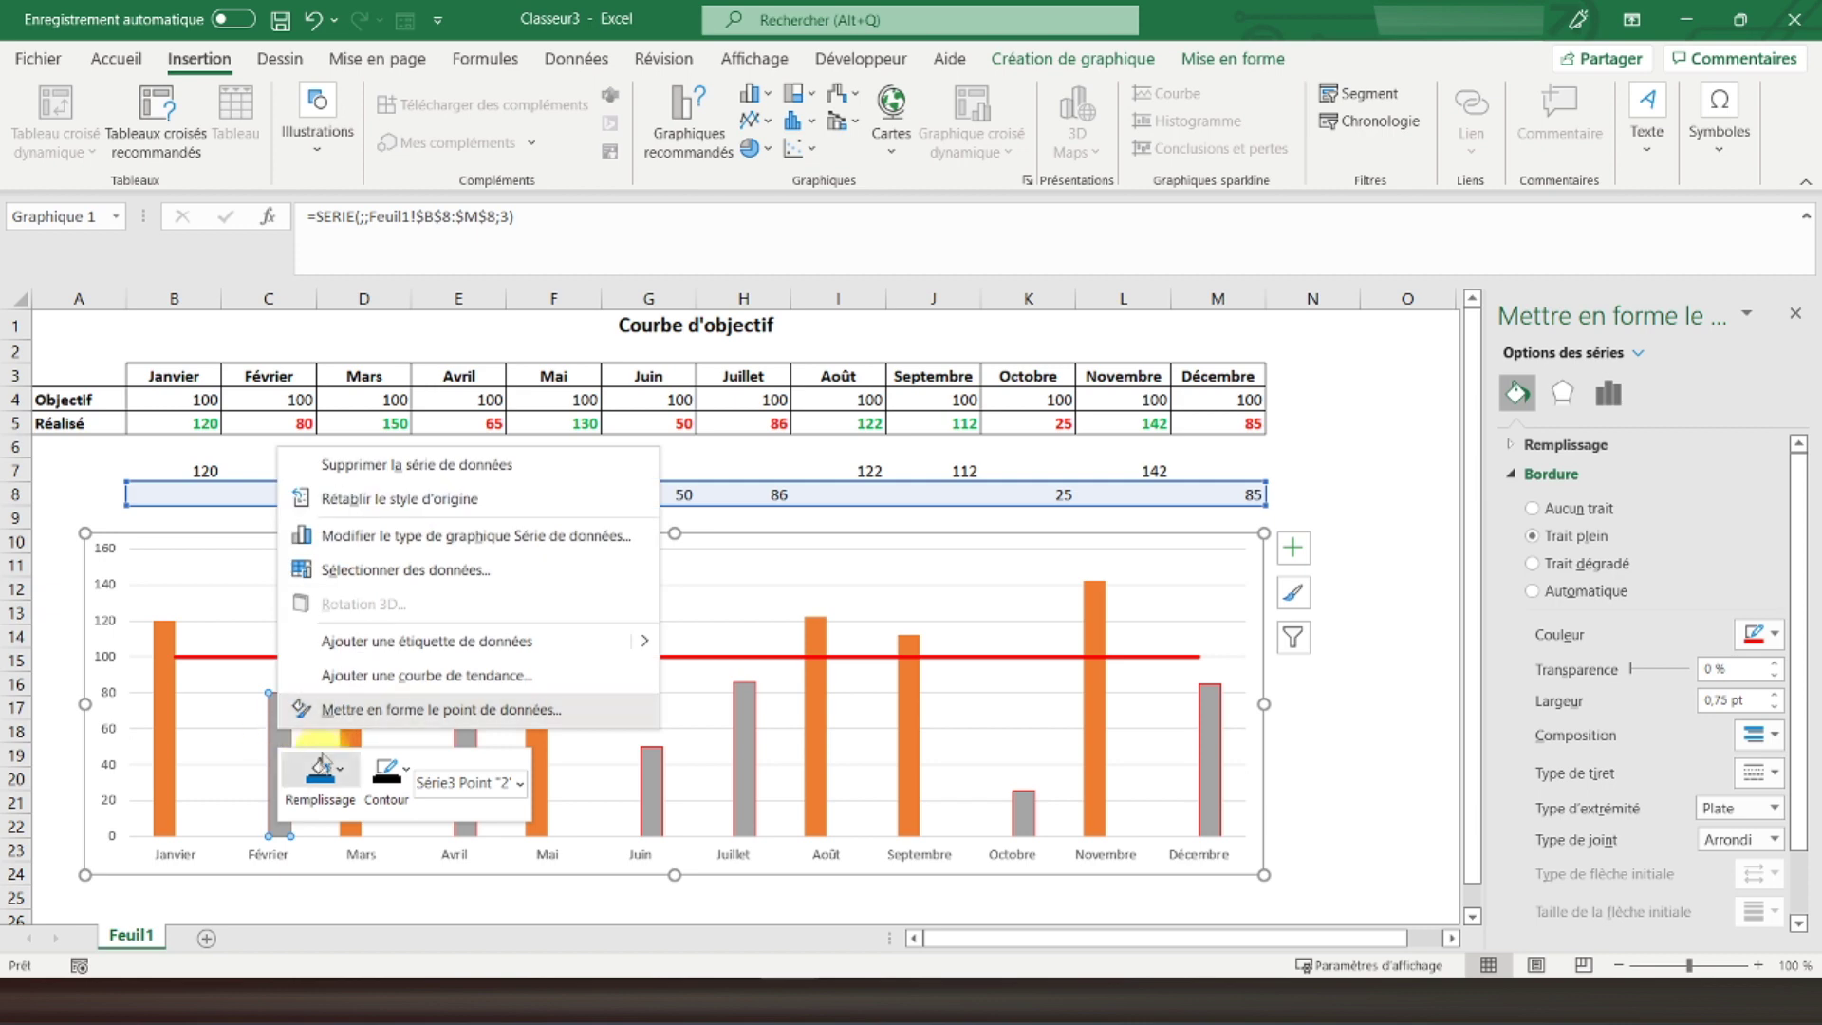
{"action": "left_click", "coordinate": [326, 788]}
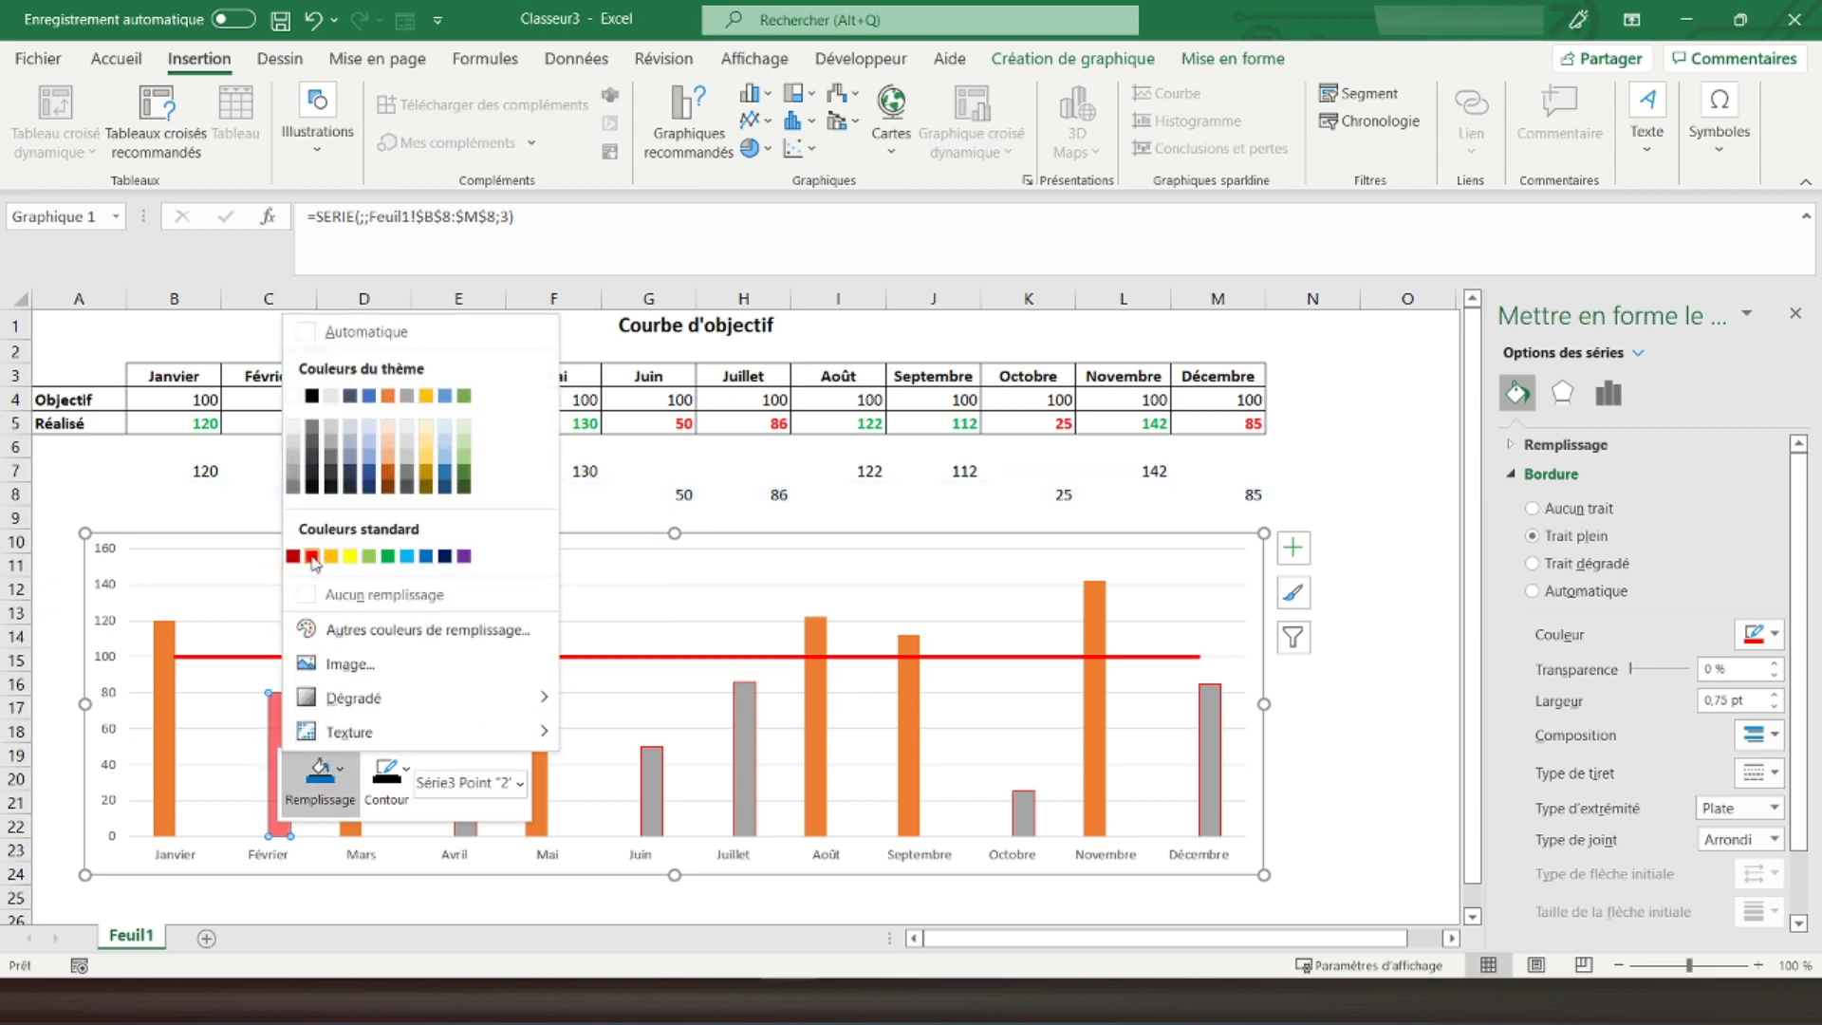
{"action": "left_click", "coordinate": [312, 556]}
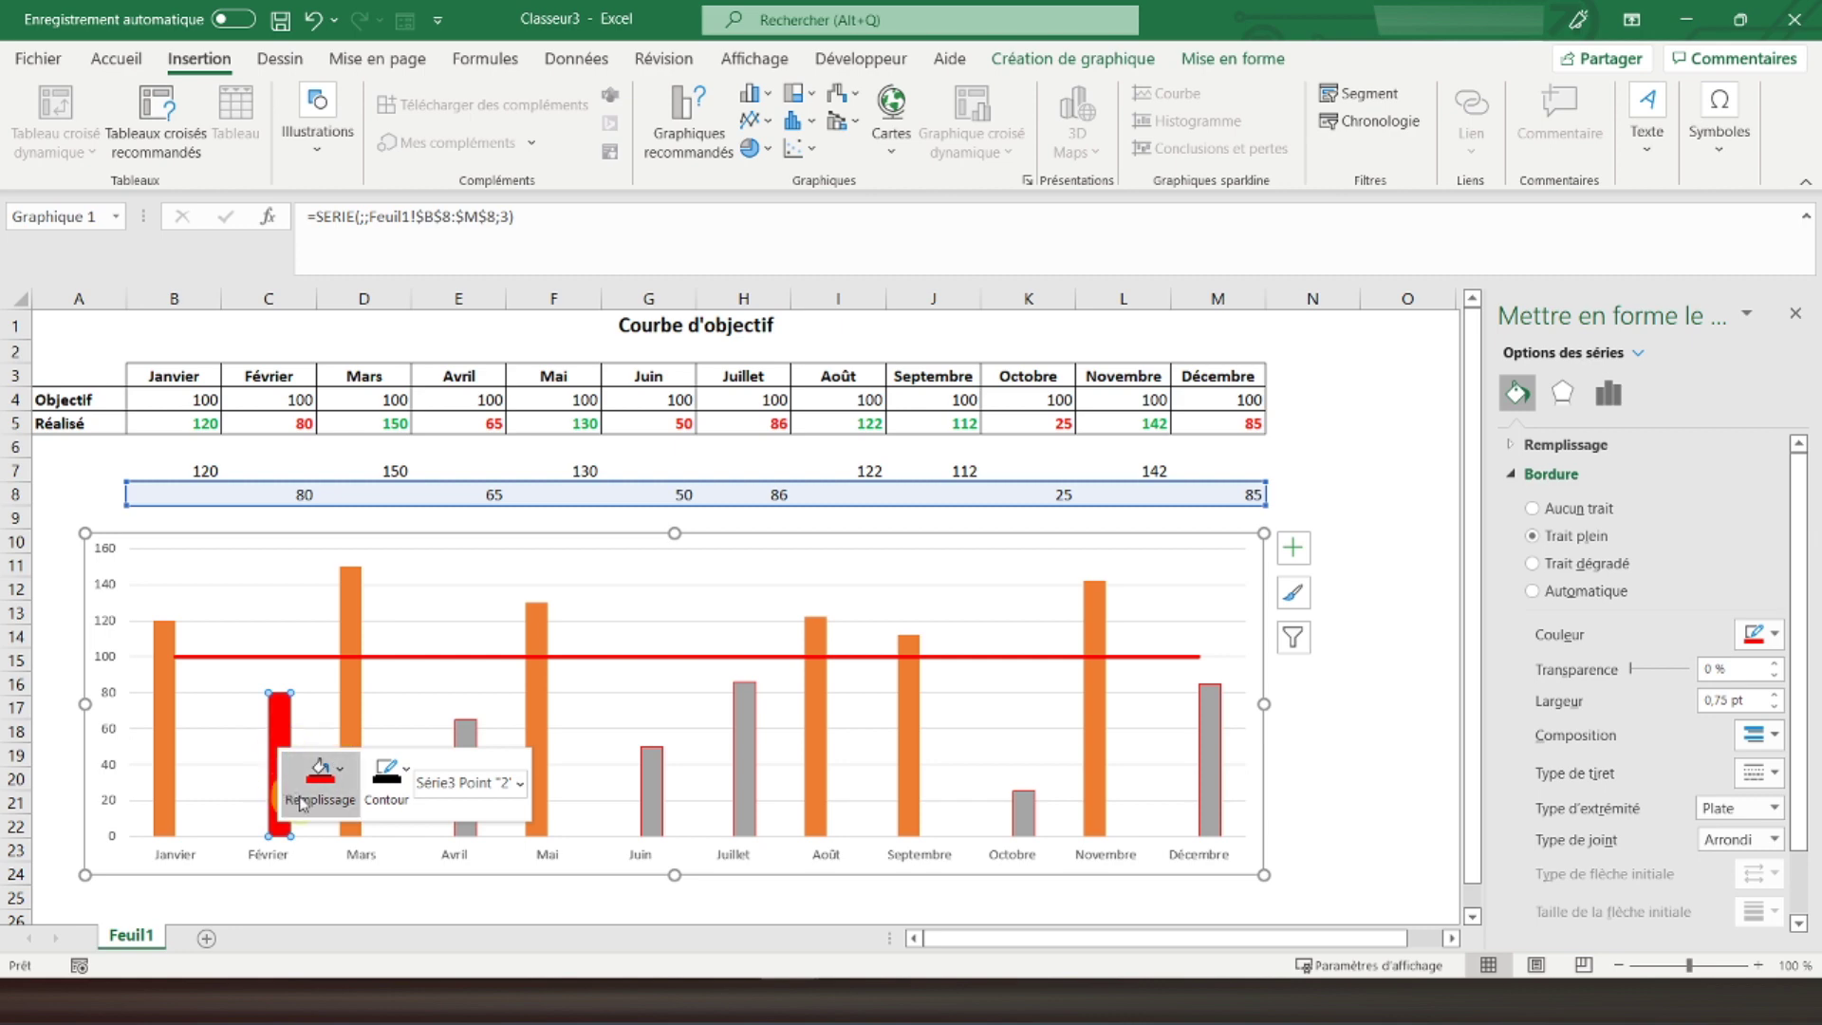
{"action": "left_click", "coordinate": [435, 757]}
{"action": "left_click", "coordinate": [465, 755]}
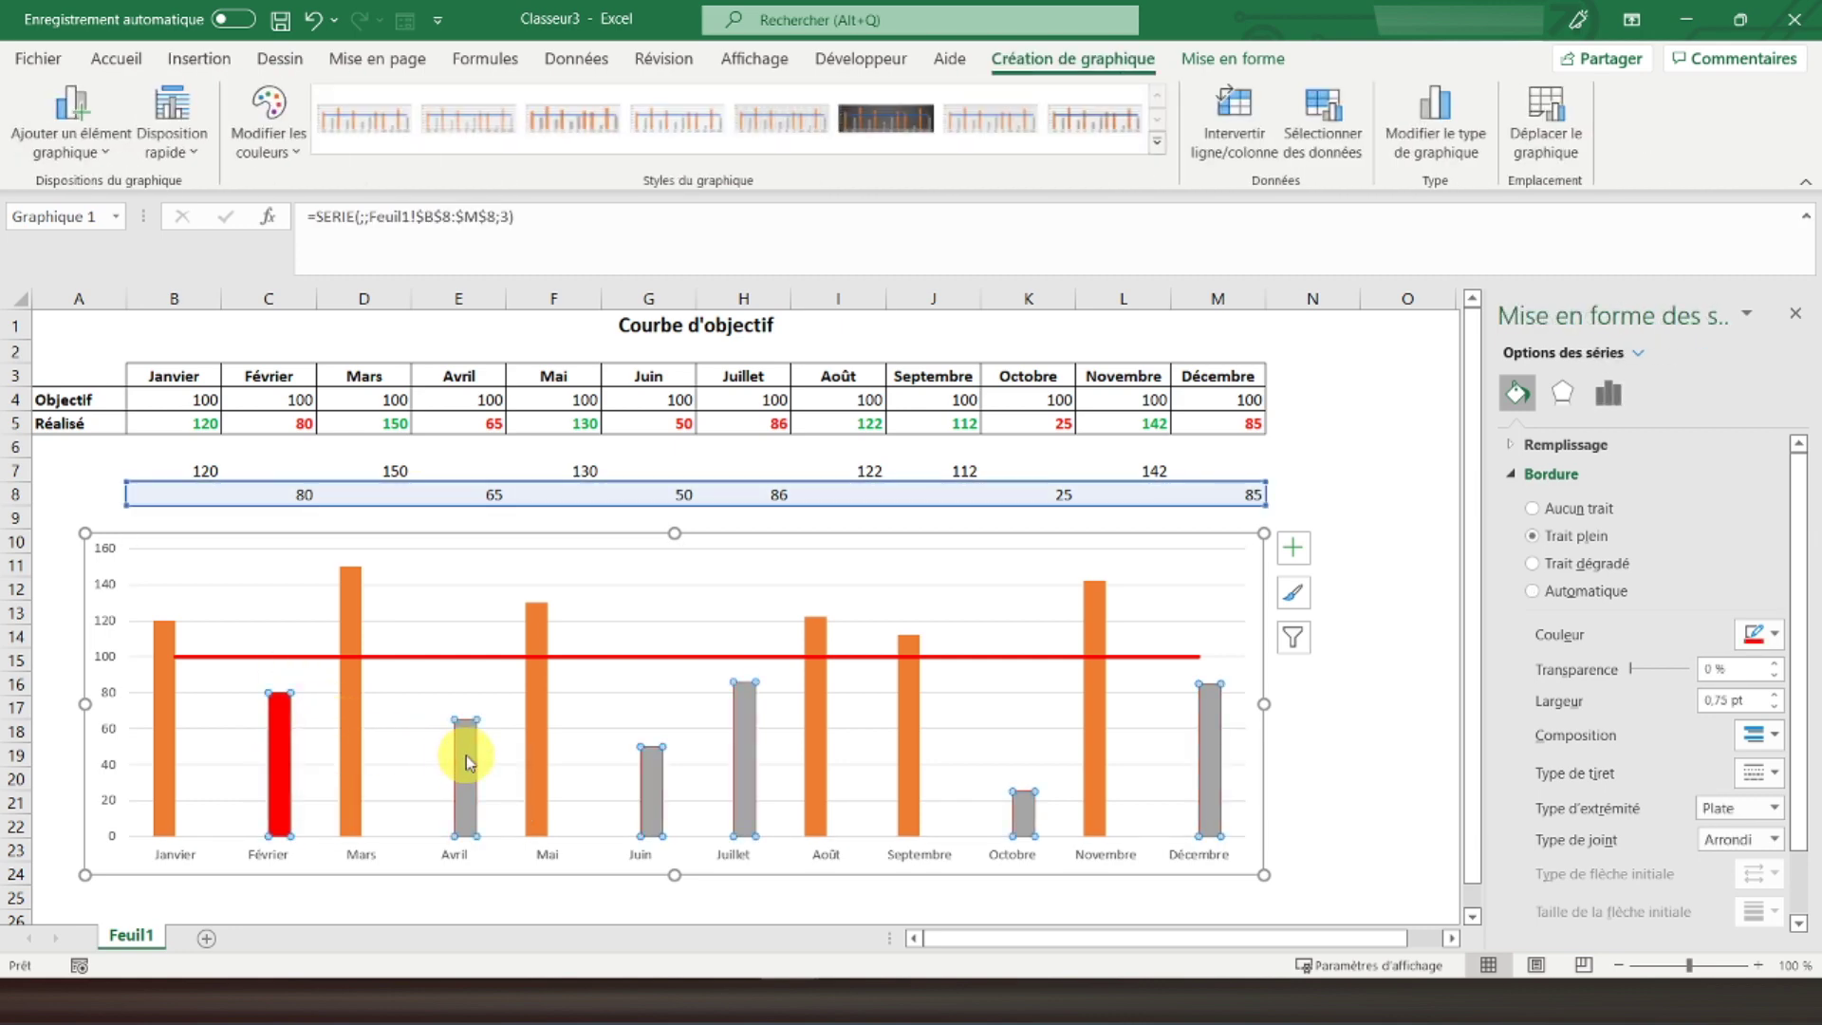
Fill the whole grey below-target series red.
{"action": "right_click", "coordinate": [465, 756]}
{"action": "left_click", "coordinate": [510, 802]}
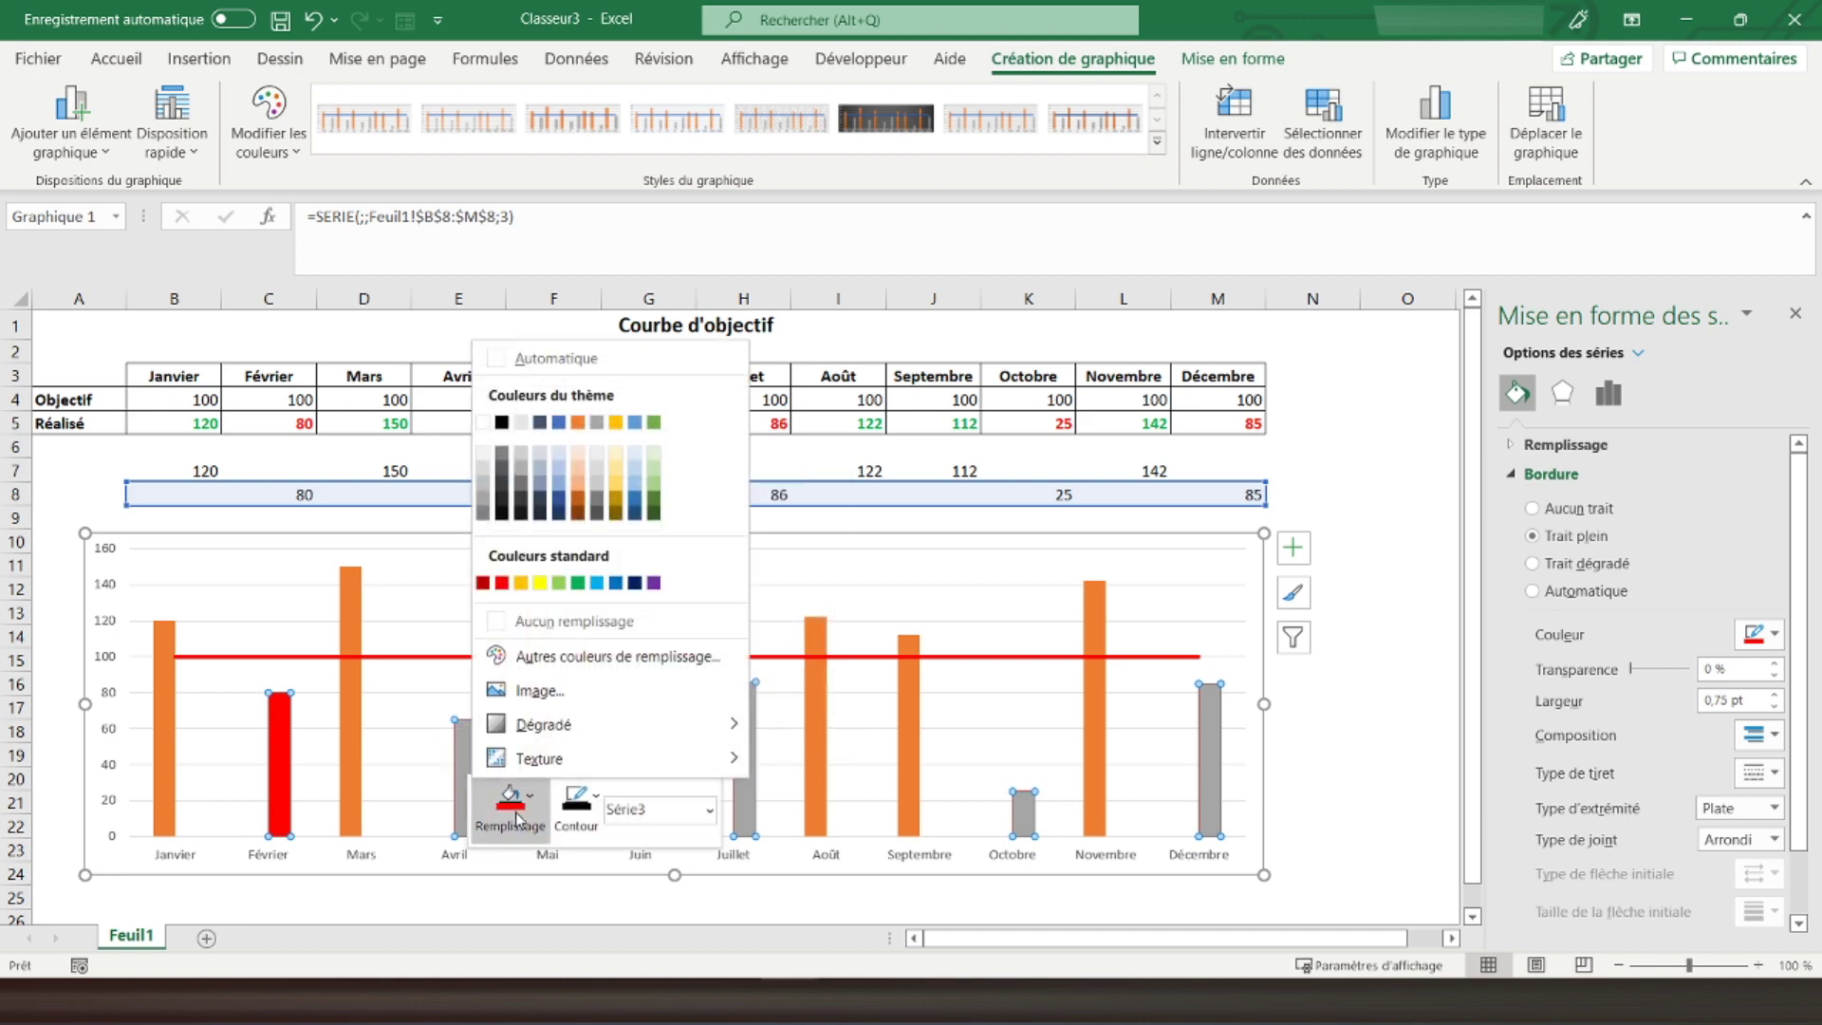
{"action": "left_click", "coordinate": [501, 583]}
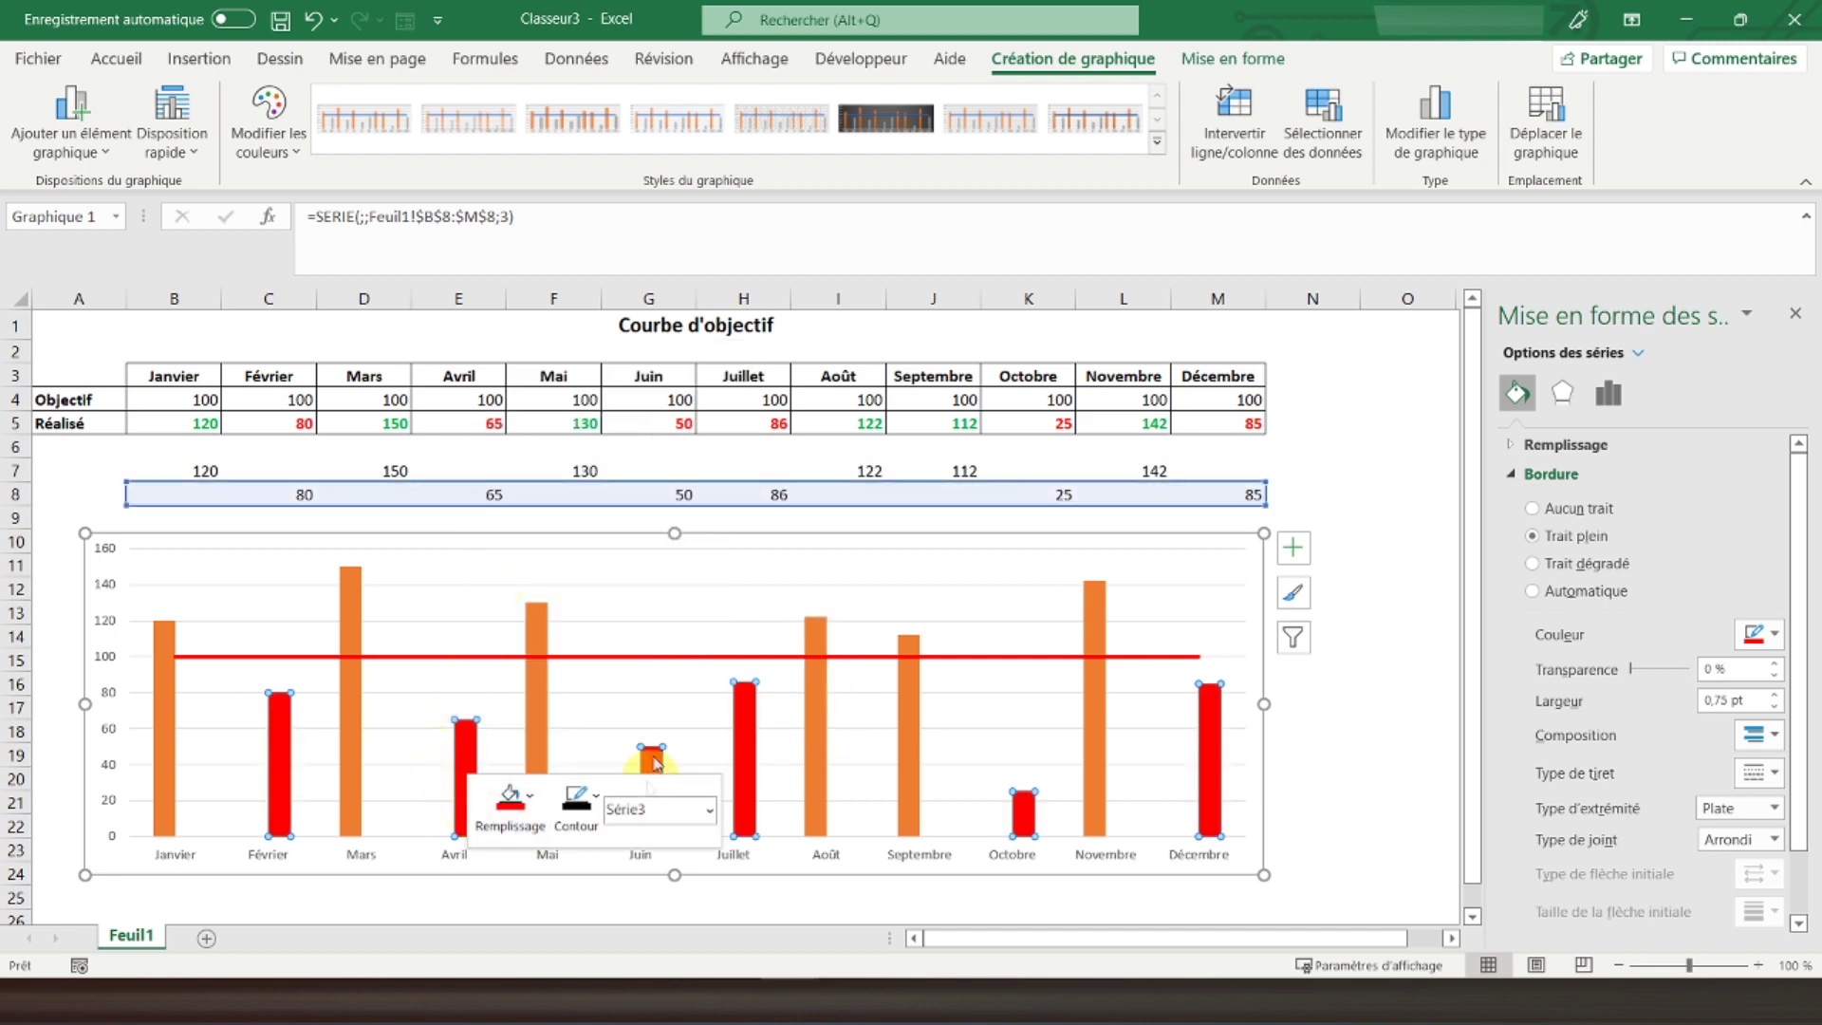
Fill the orange above-target columns green.
{"action": "left_click", "coordinate": [347, 702]}
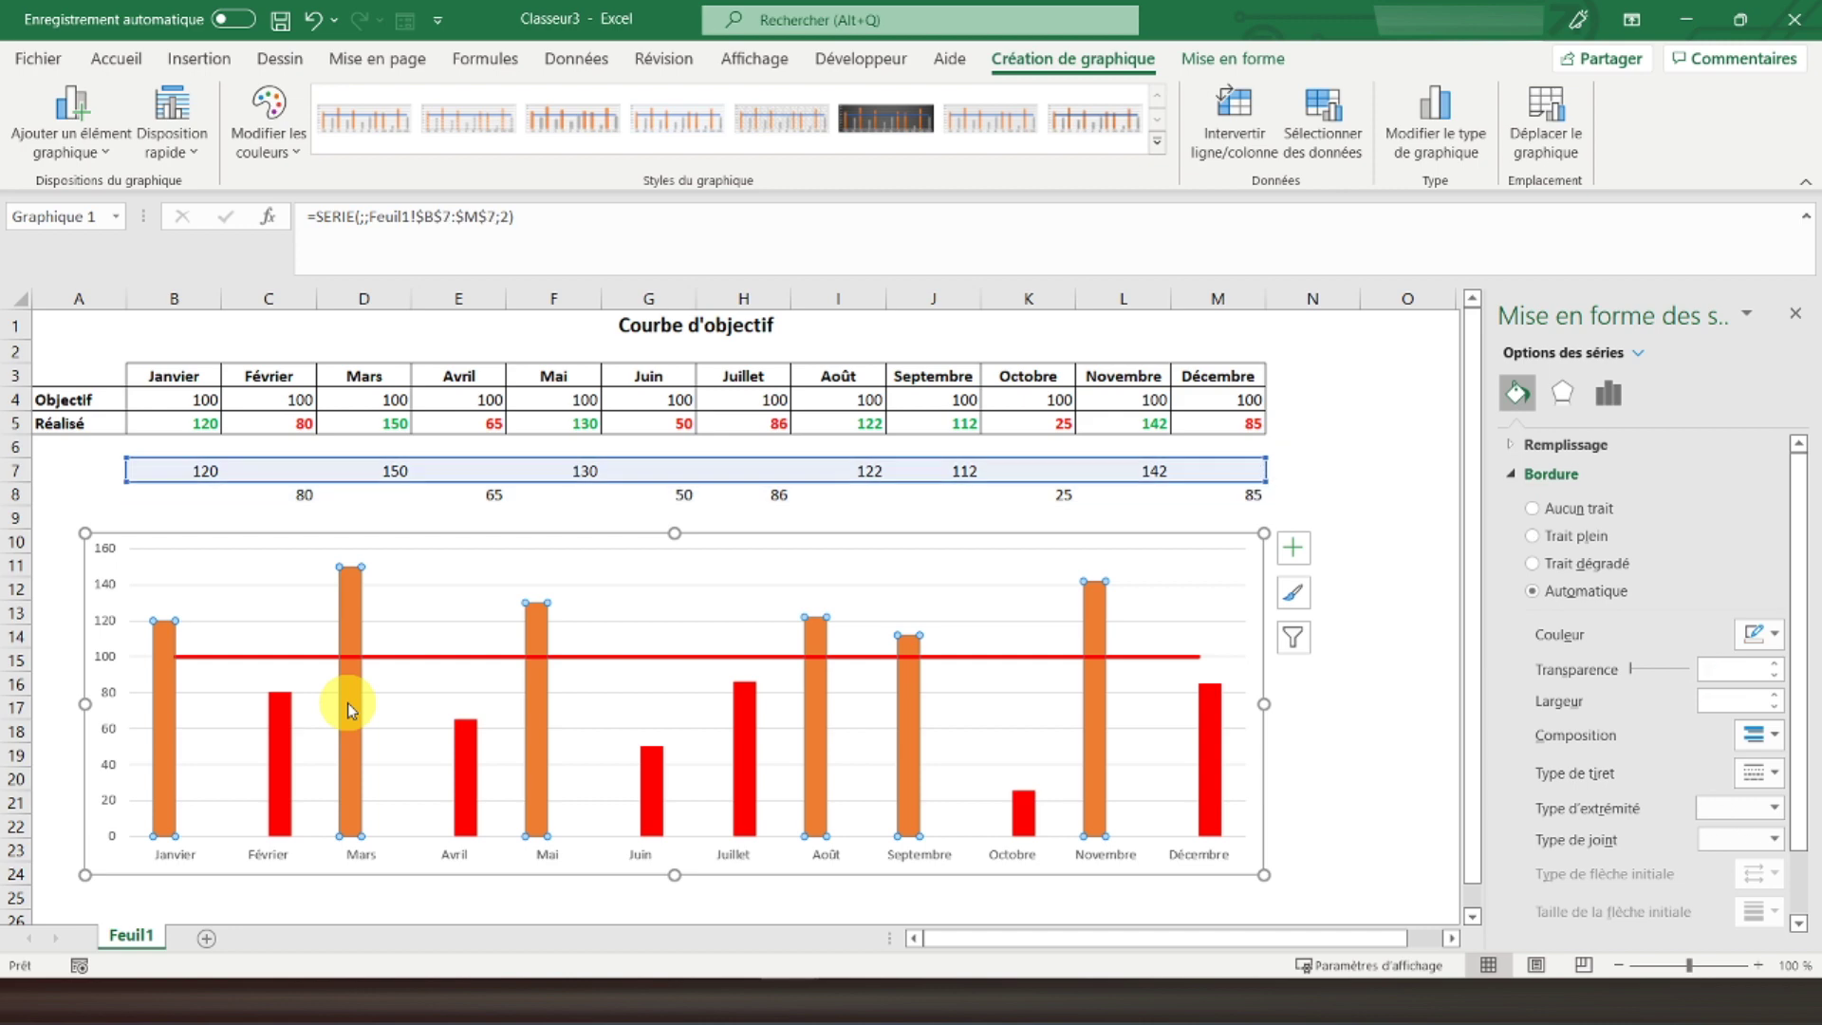
{"action": "right_click", "coordinate": [347, 703]}
{"action": "left_click", "coordinate": [413, 755]}
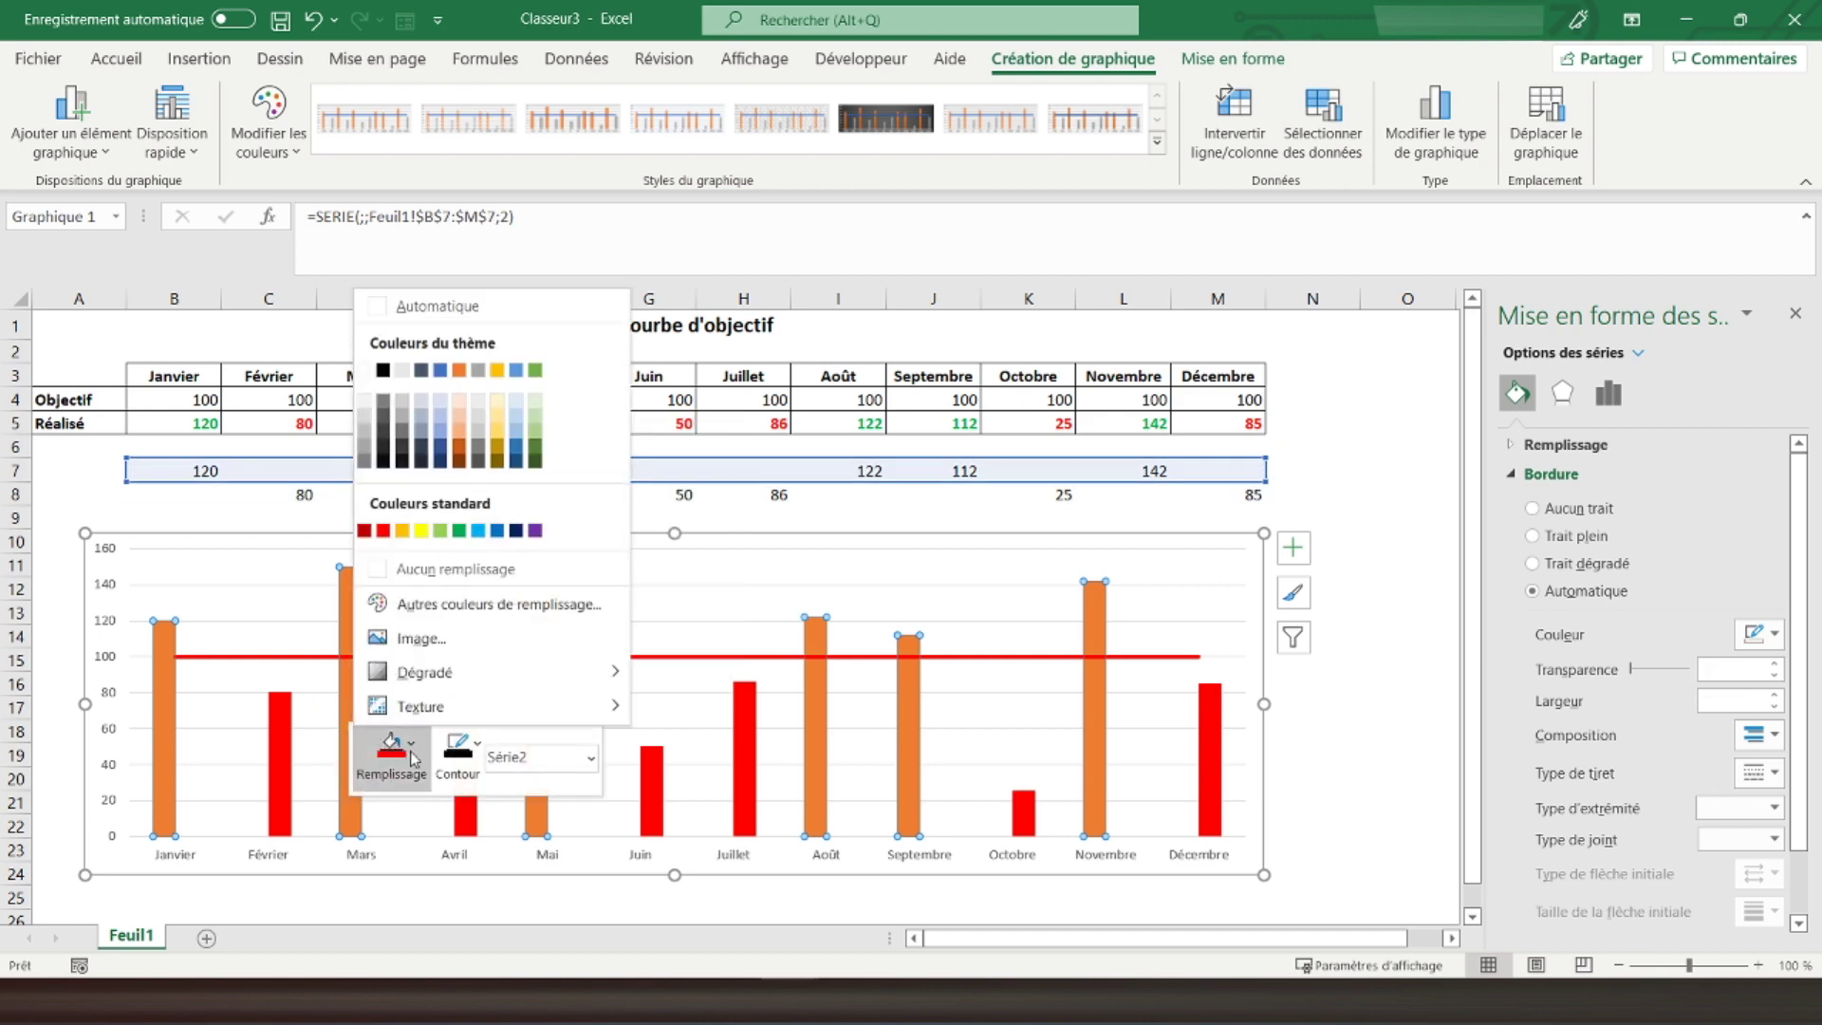
{"action": "left_click", "coordinate": [462, 532]}
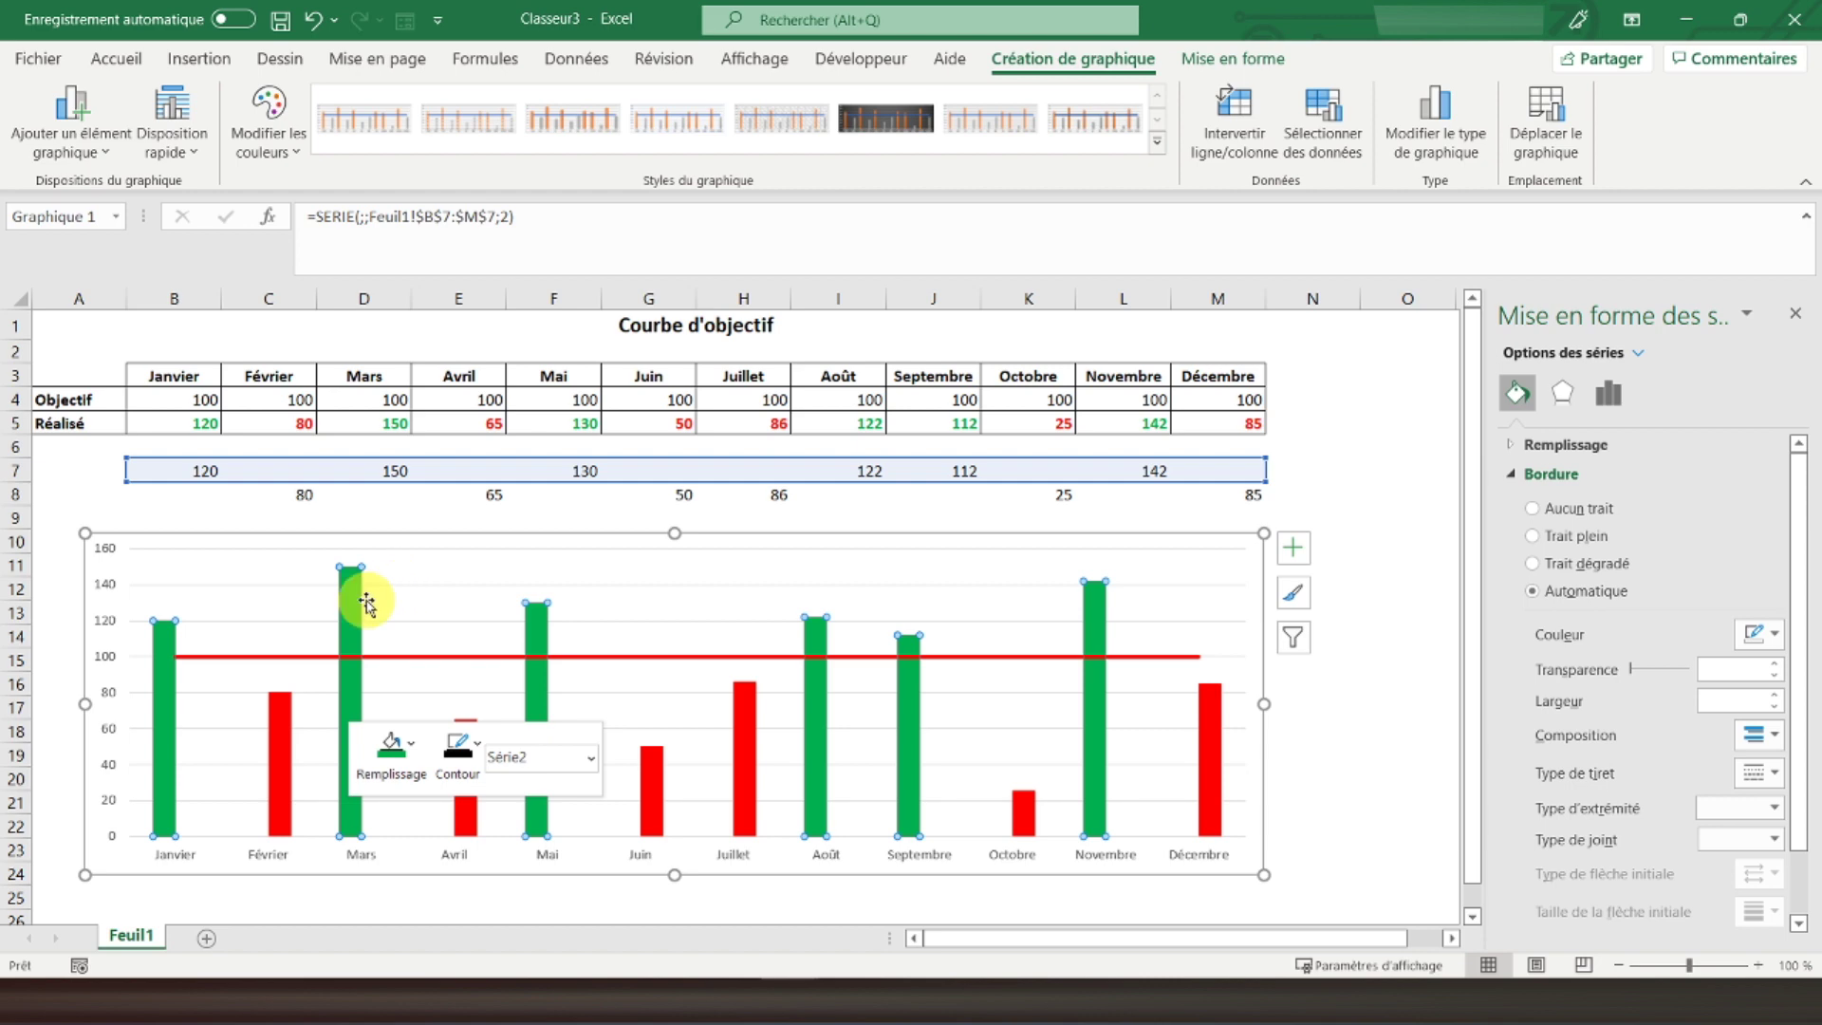
{"action": "left_click", "coordinate": [400, 513]}
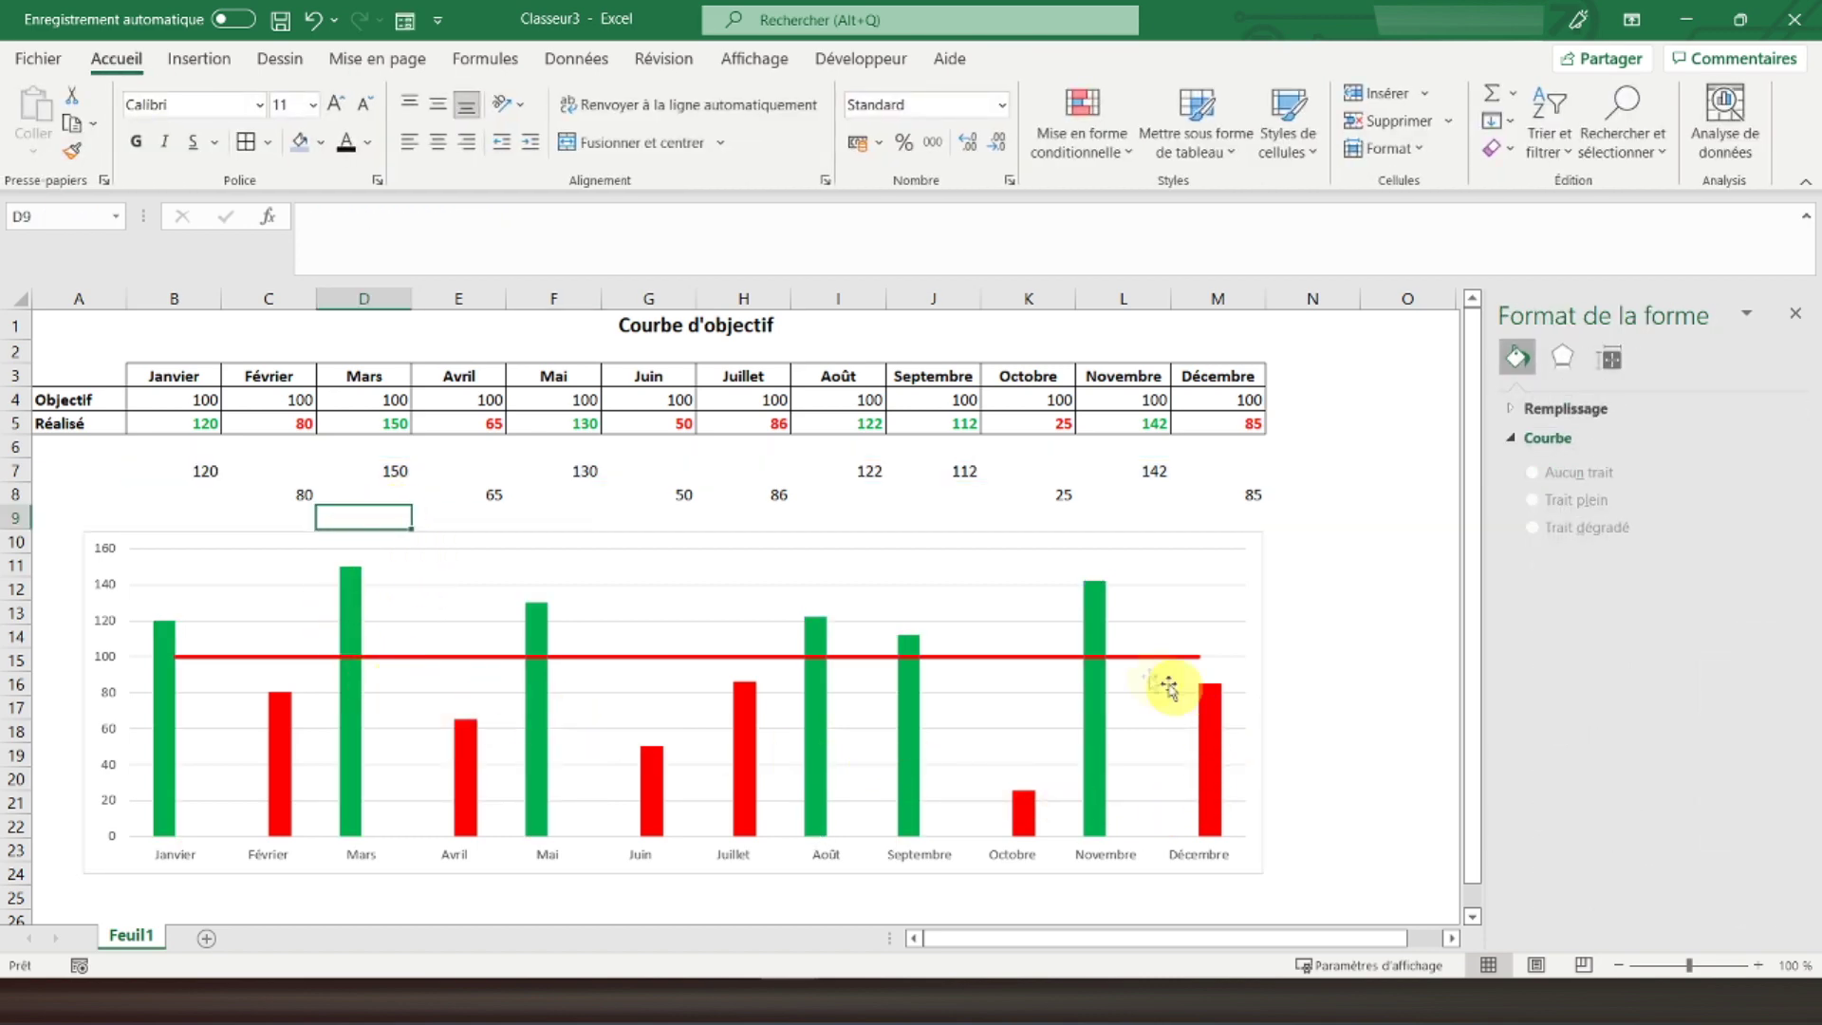
Close the formatting pane and drag the chart up over helper rows 7 and 8.
{"action": "left_click", "coordinate": [90, 495]}
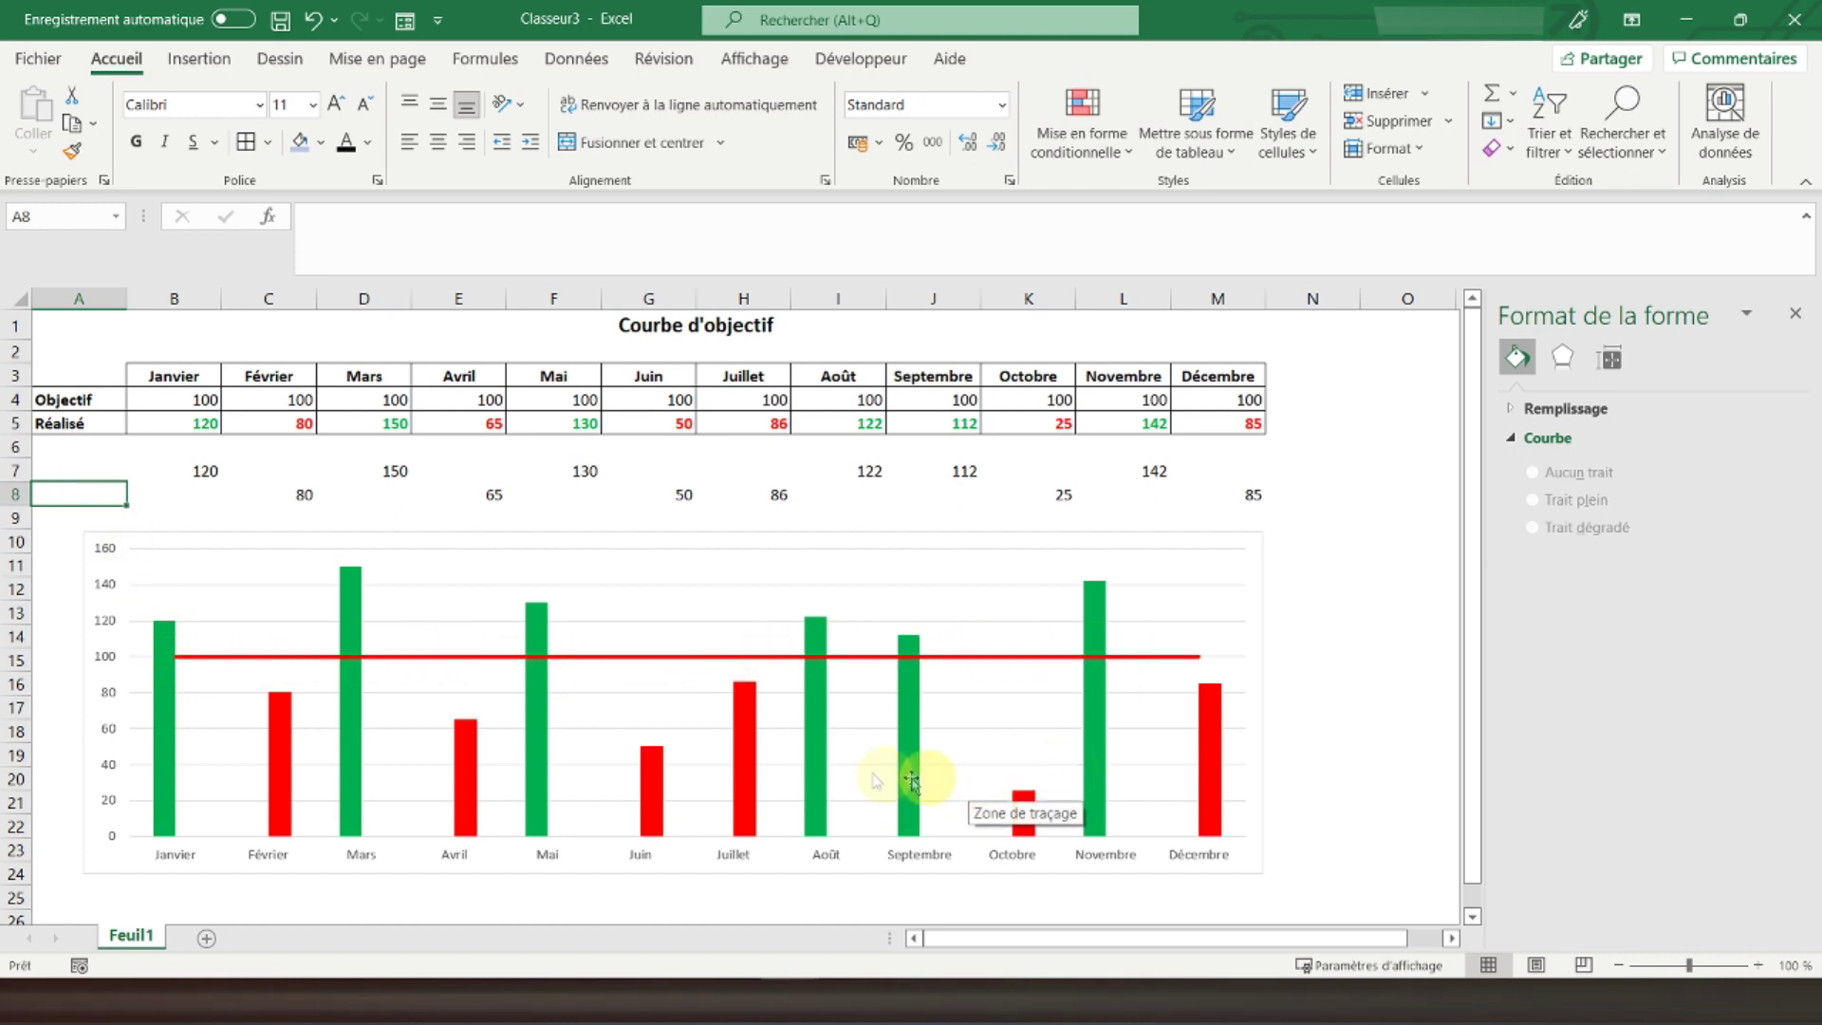
{"action": "left_click", "coordinate": [83, 326]}
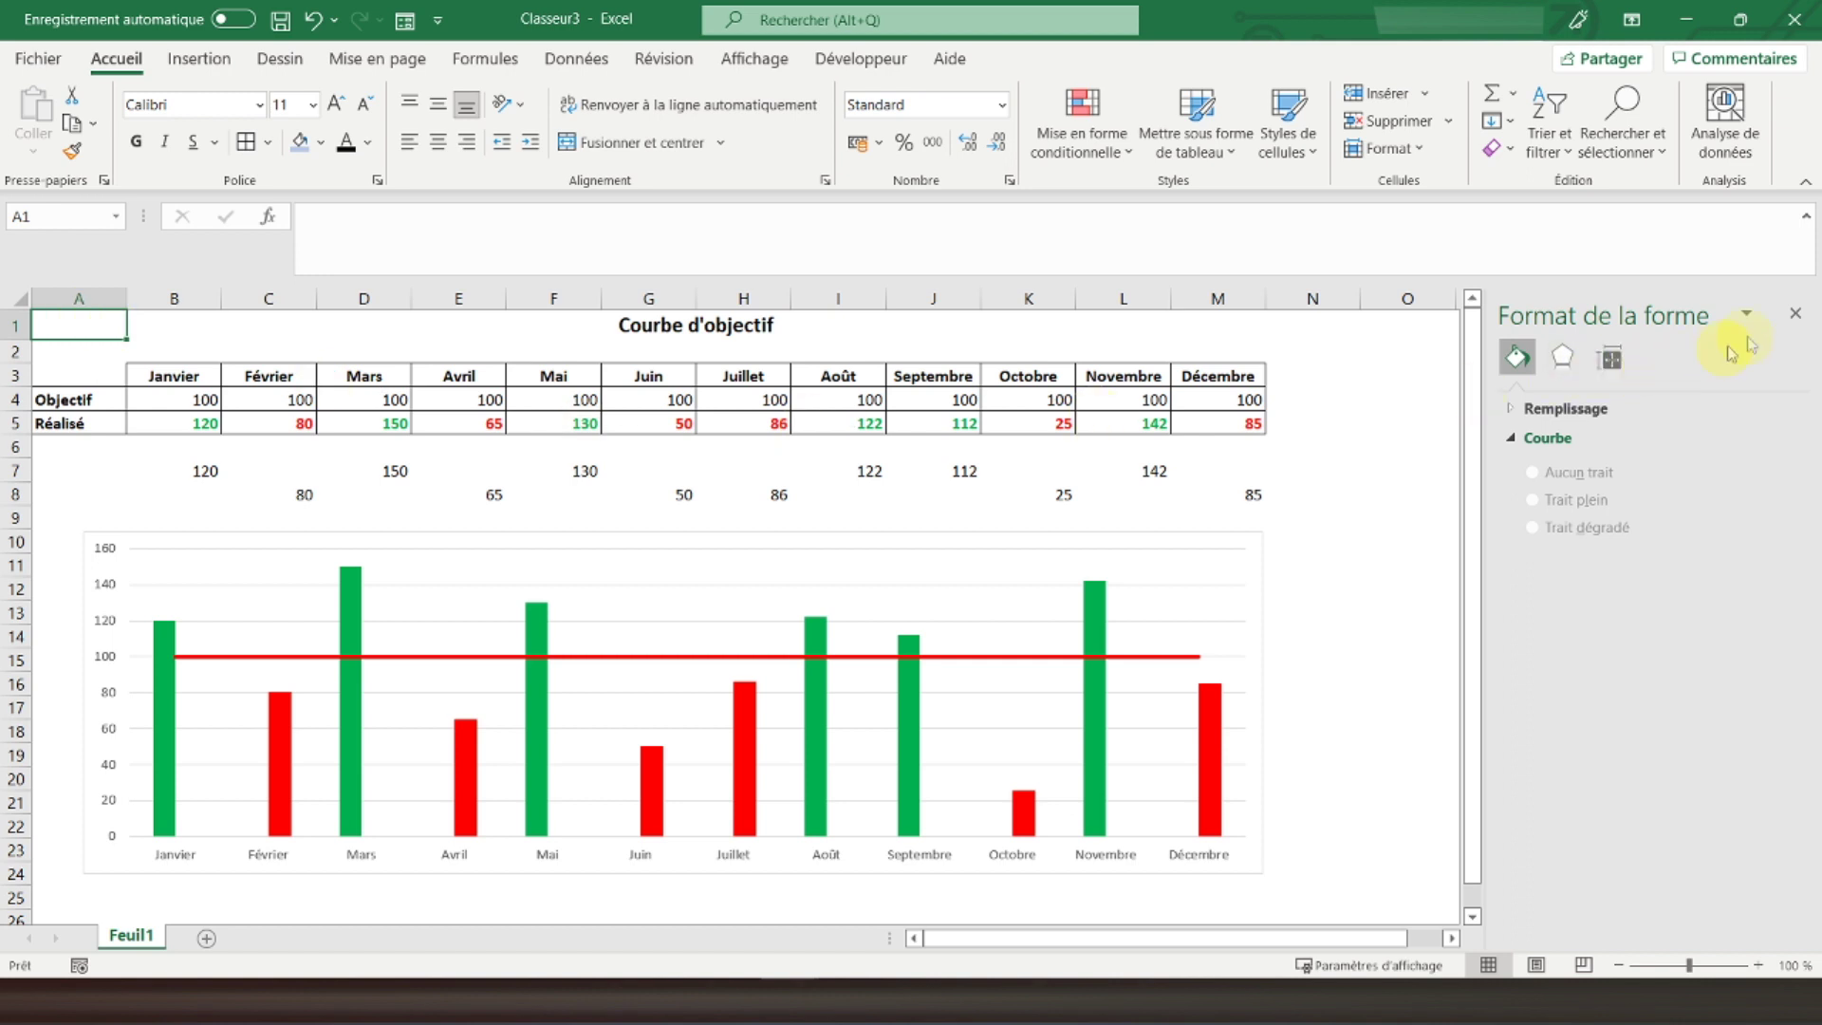
{"action": "left_click", "coordinate": [1800, 317]}
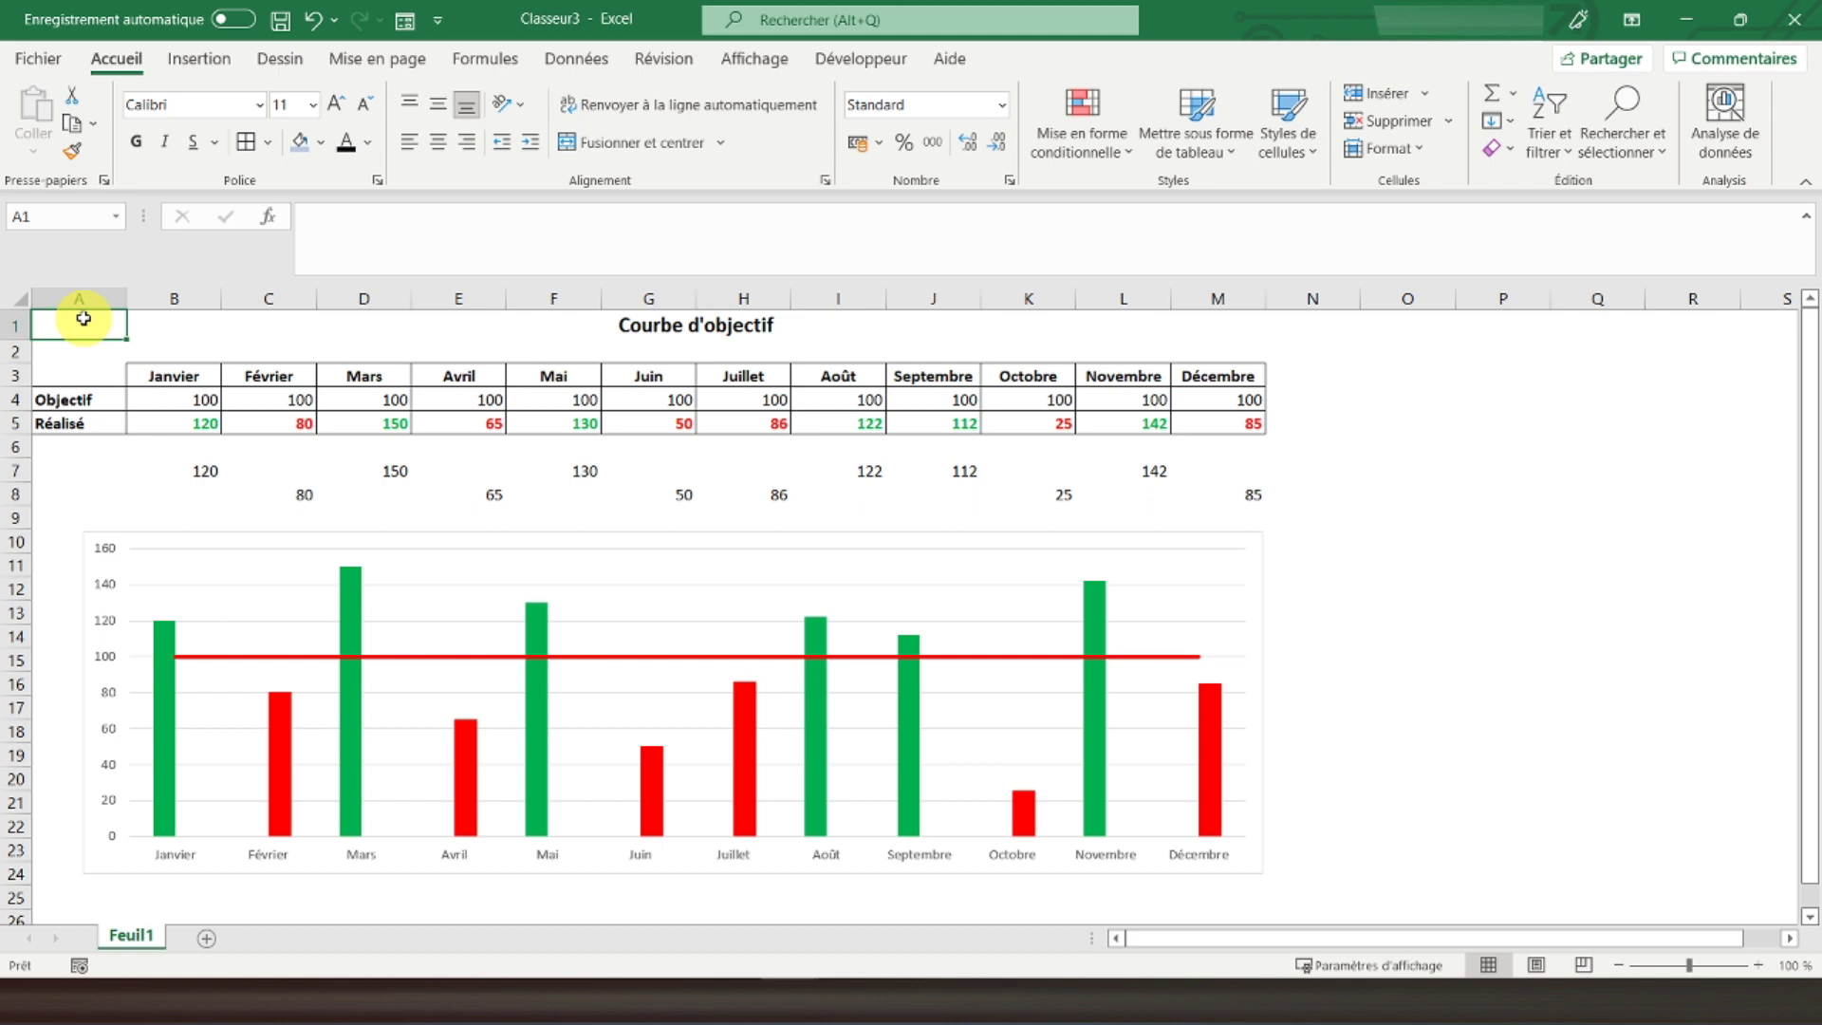
{"action": "left_click", "coordinate": [118, 549]}
{"action": "left_click_drag", "start_coordinate": [111, 531], "coordinate": [123, 444]}
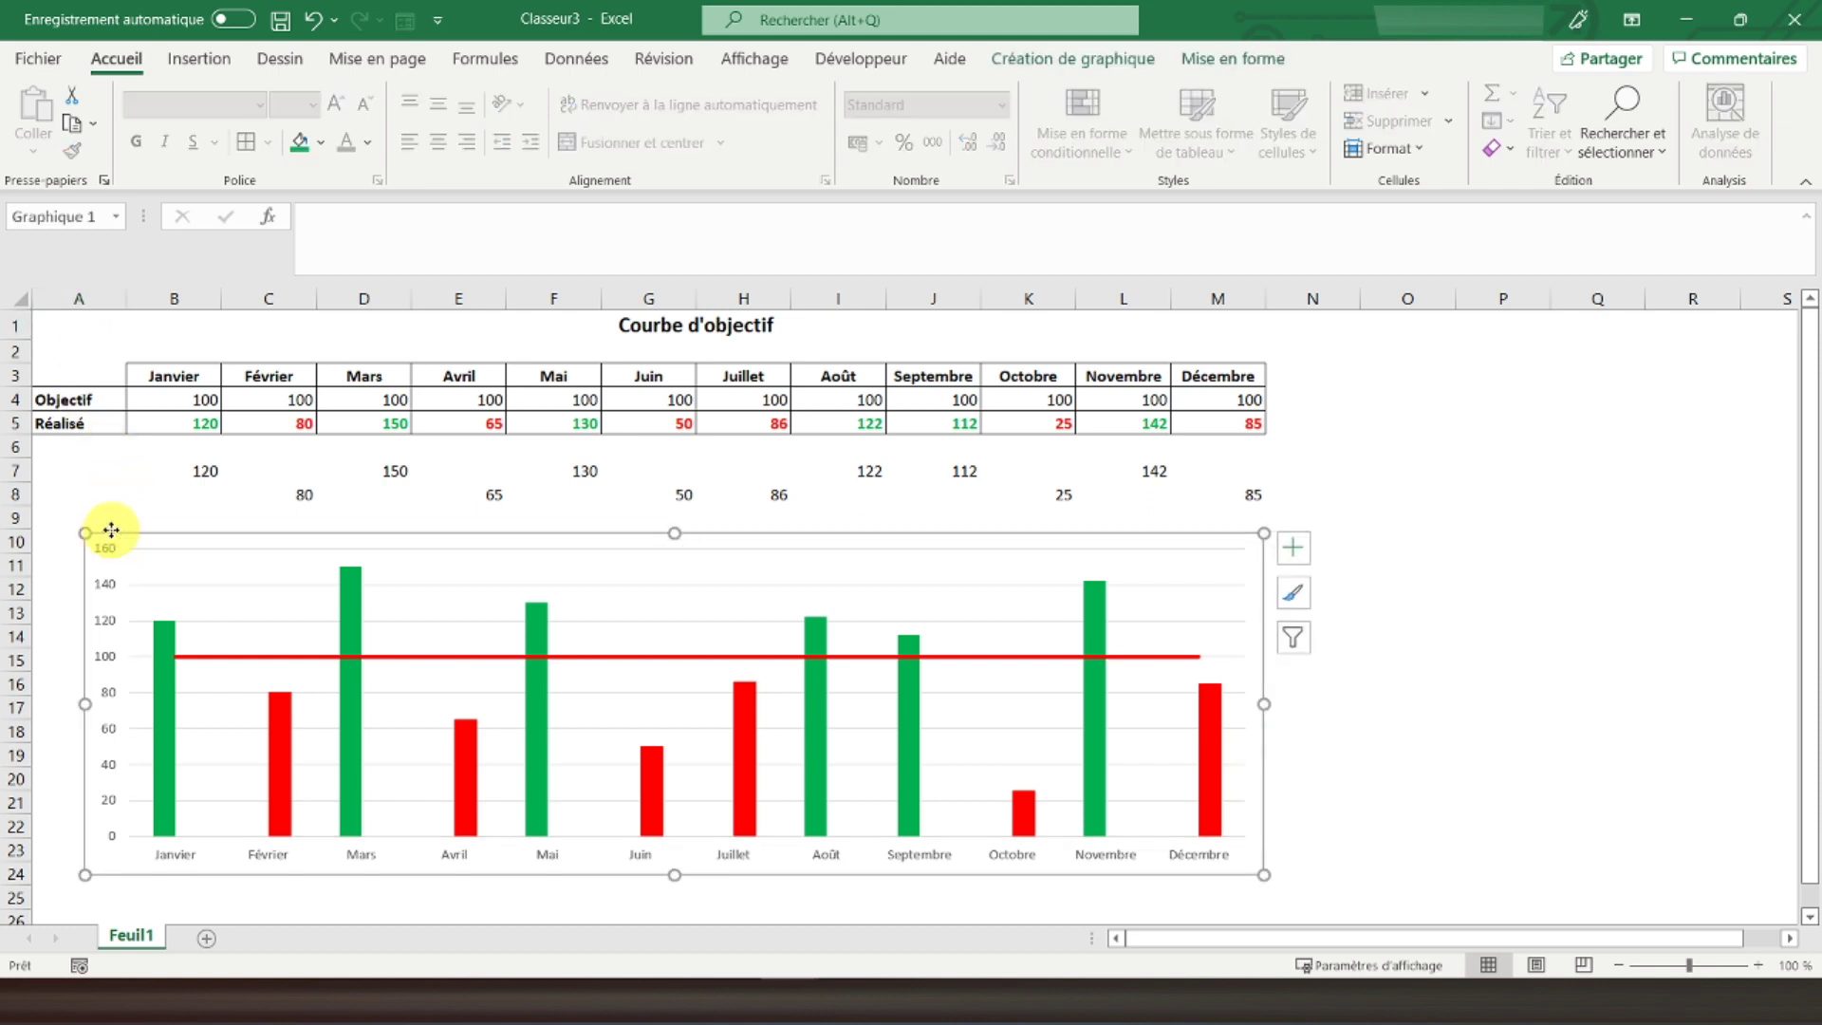
Deselect the finished chart, returning the selection to cell A1.
{"action": "left_click", "coordinate": [52, 321]}
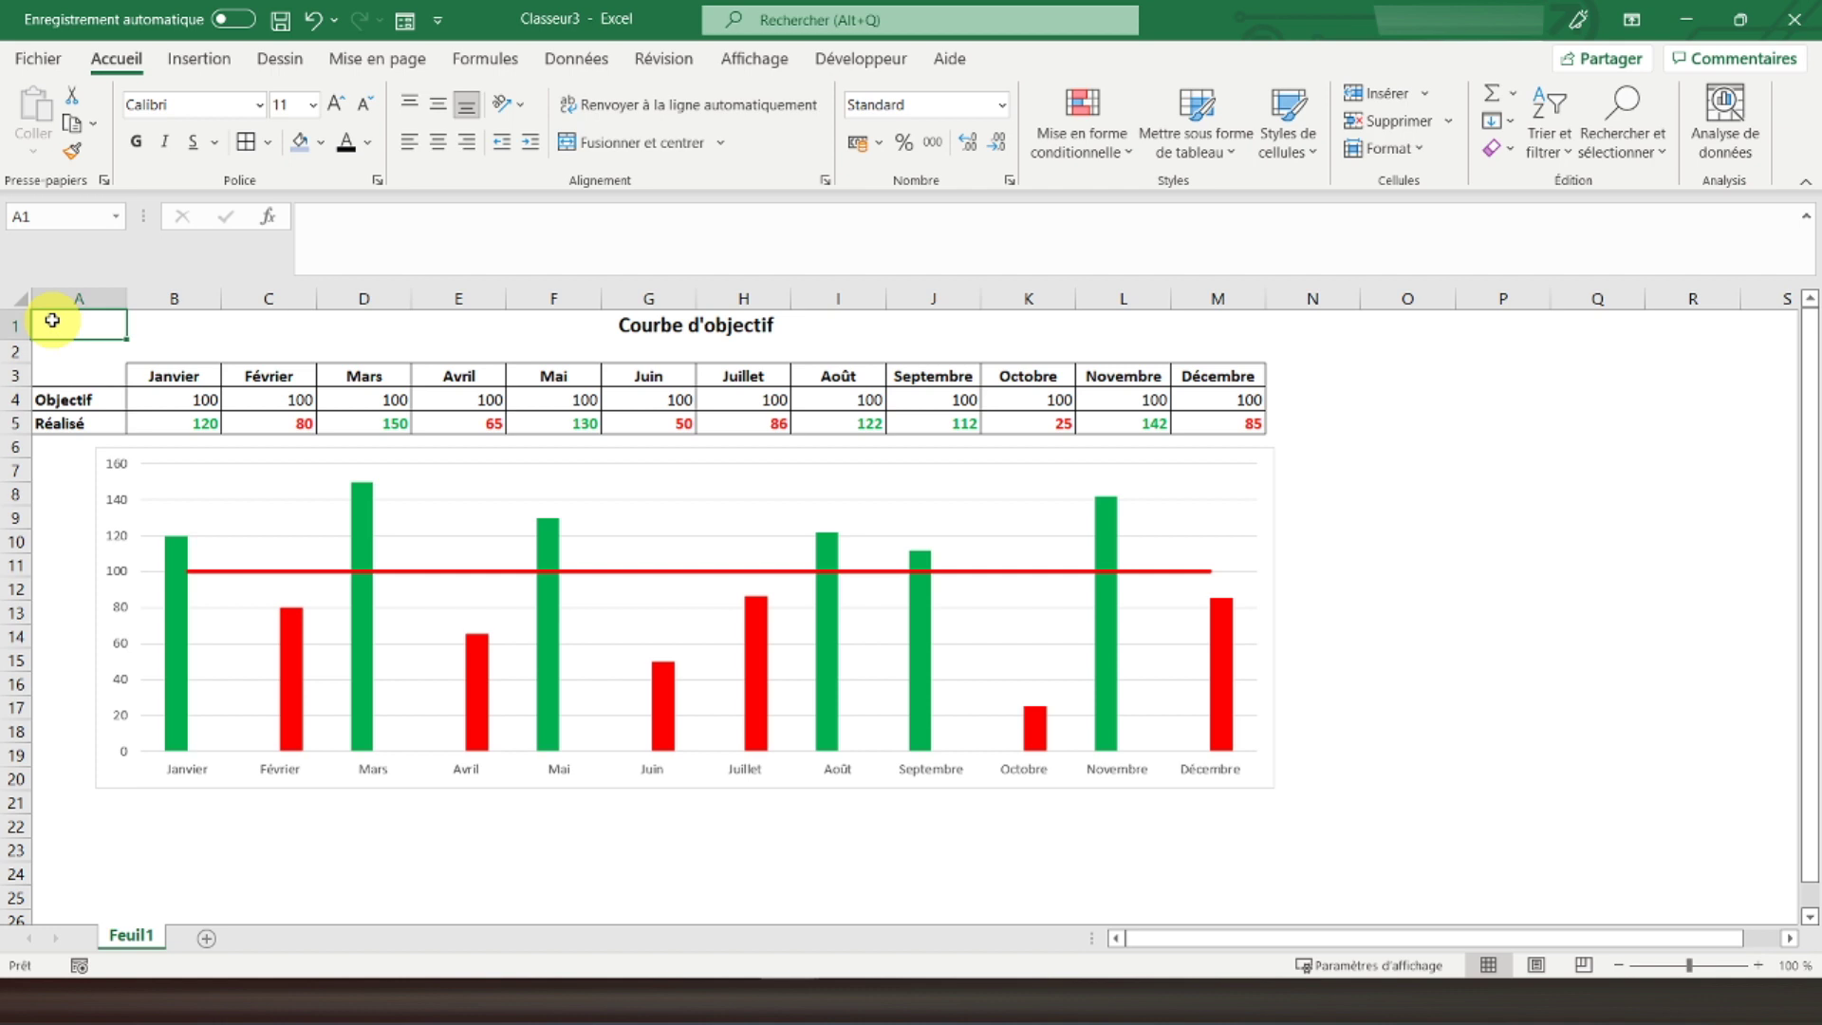
{"action": "left_click", "coordinate": [813, 982]}
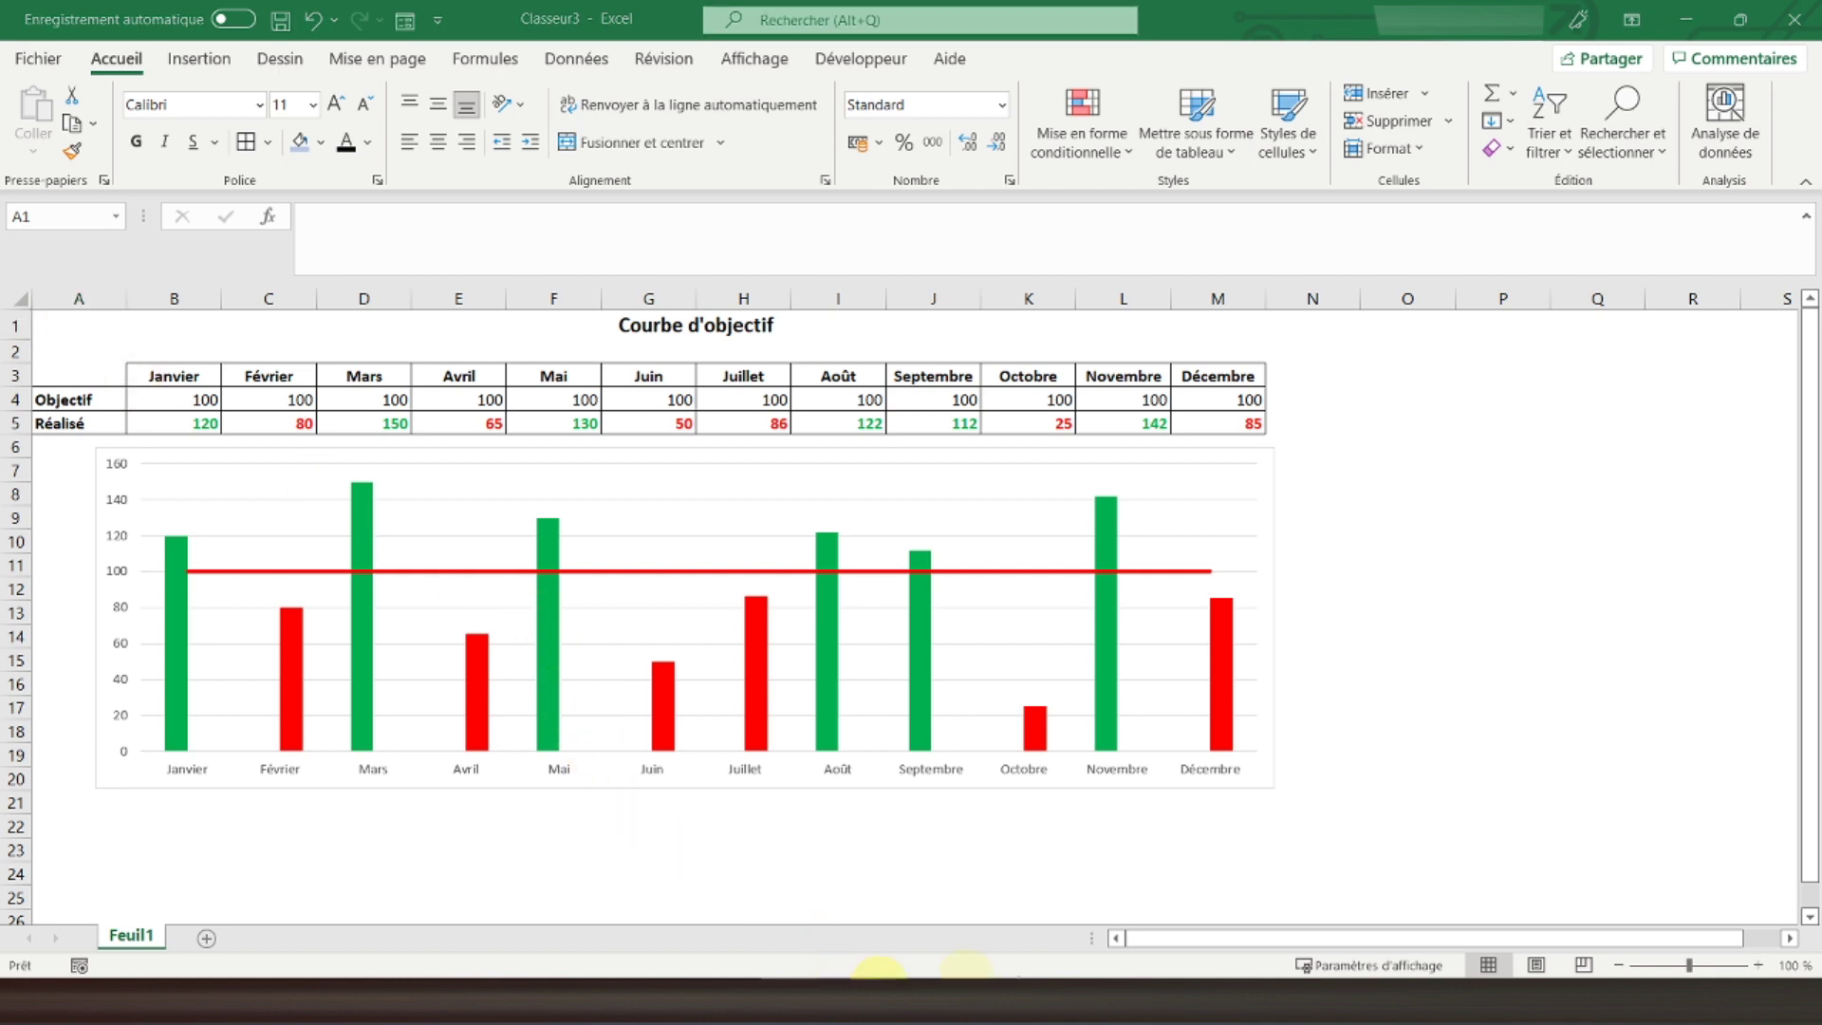